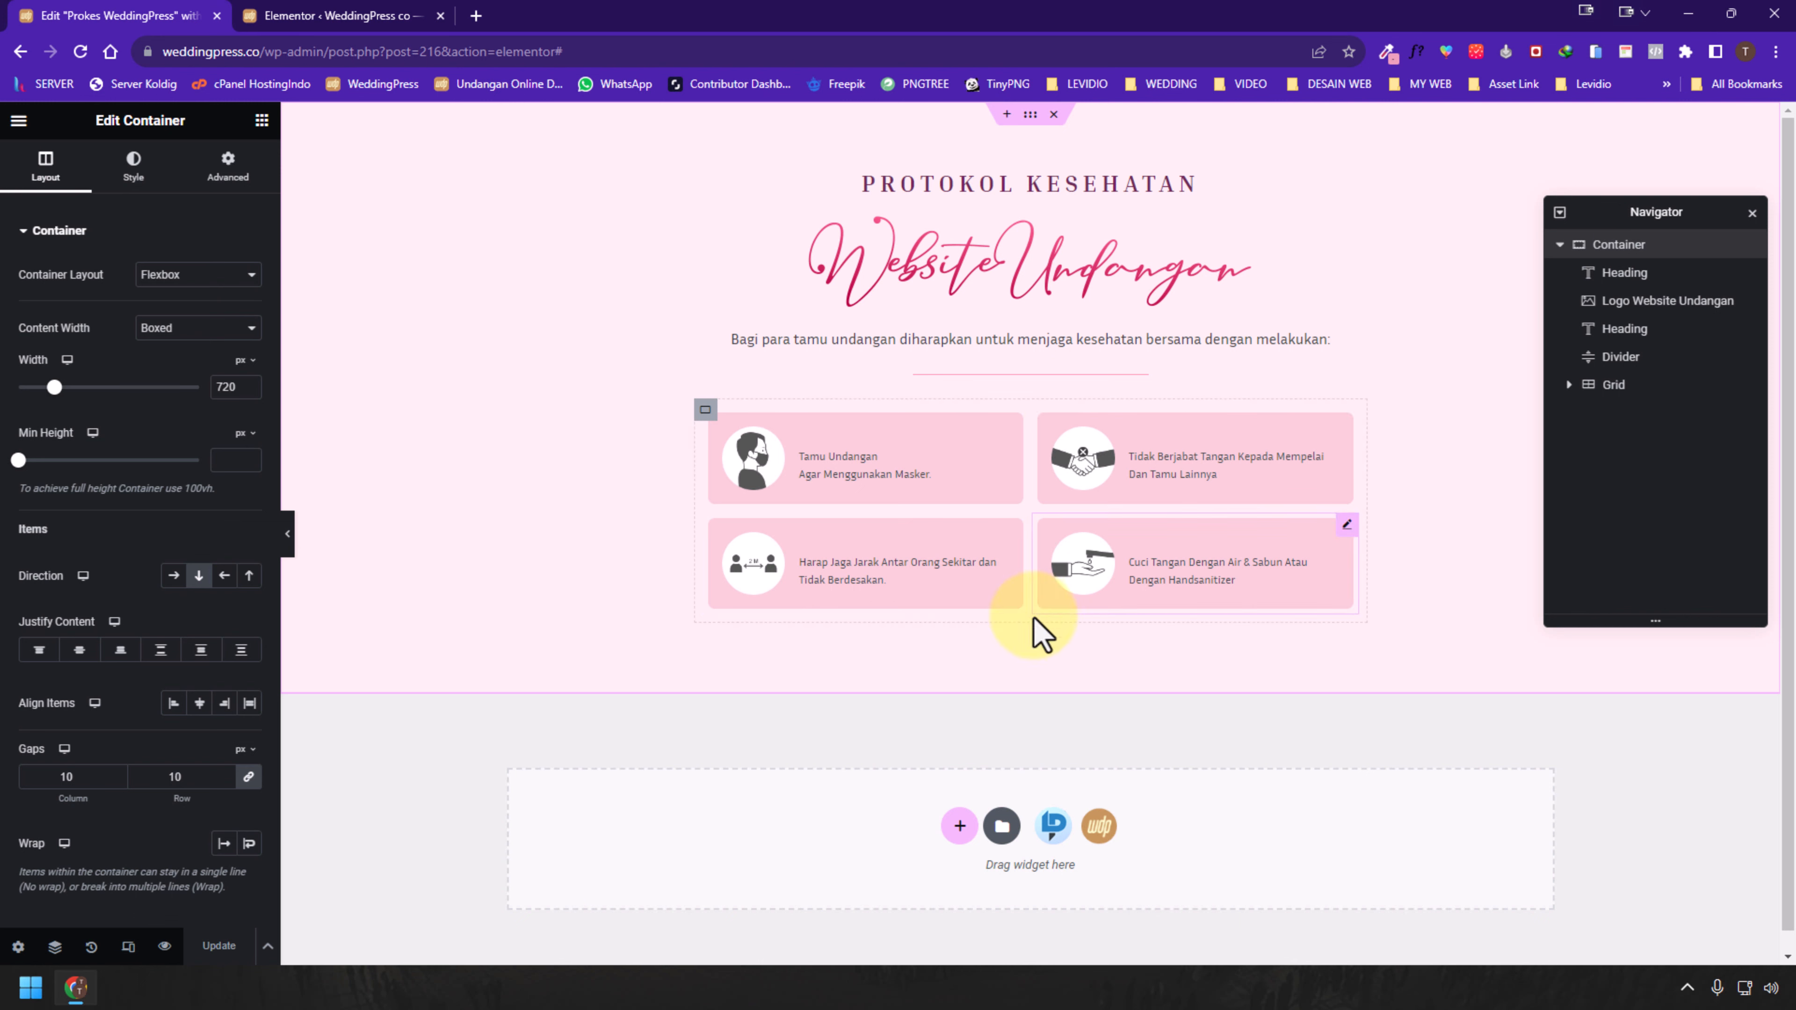
Examine the layout settings of the main container and its nested Grid, expanding and collapsing the container's structure
left_click(1612, 247)
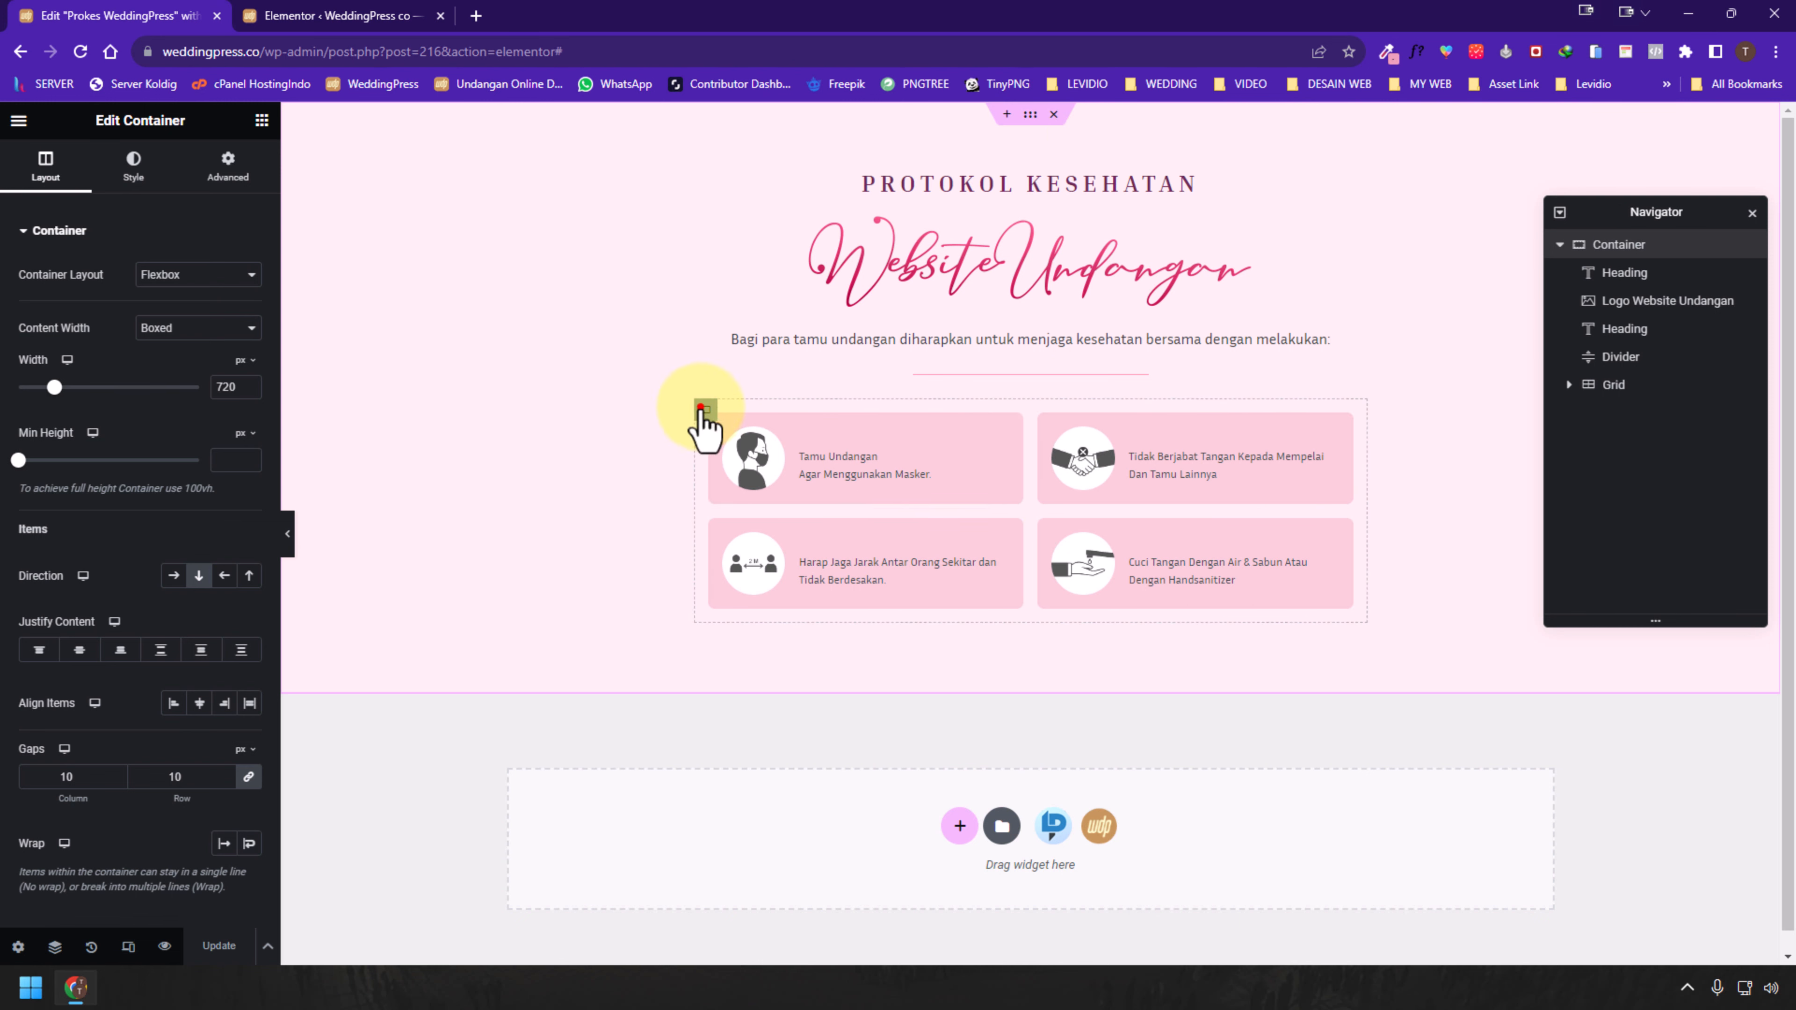
left_click(705, 410)
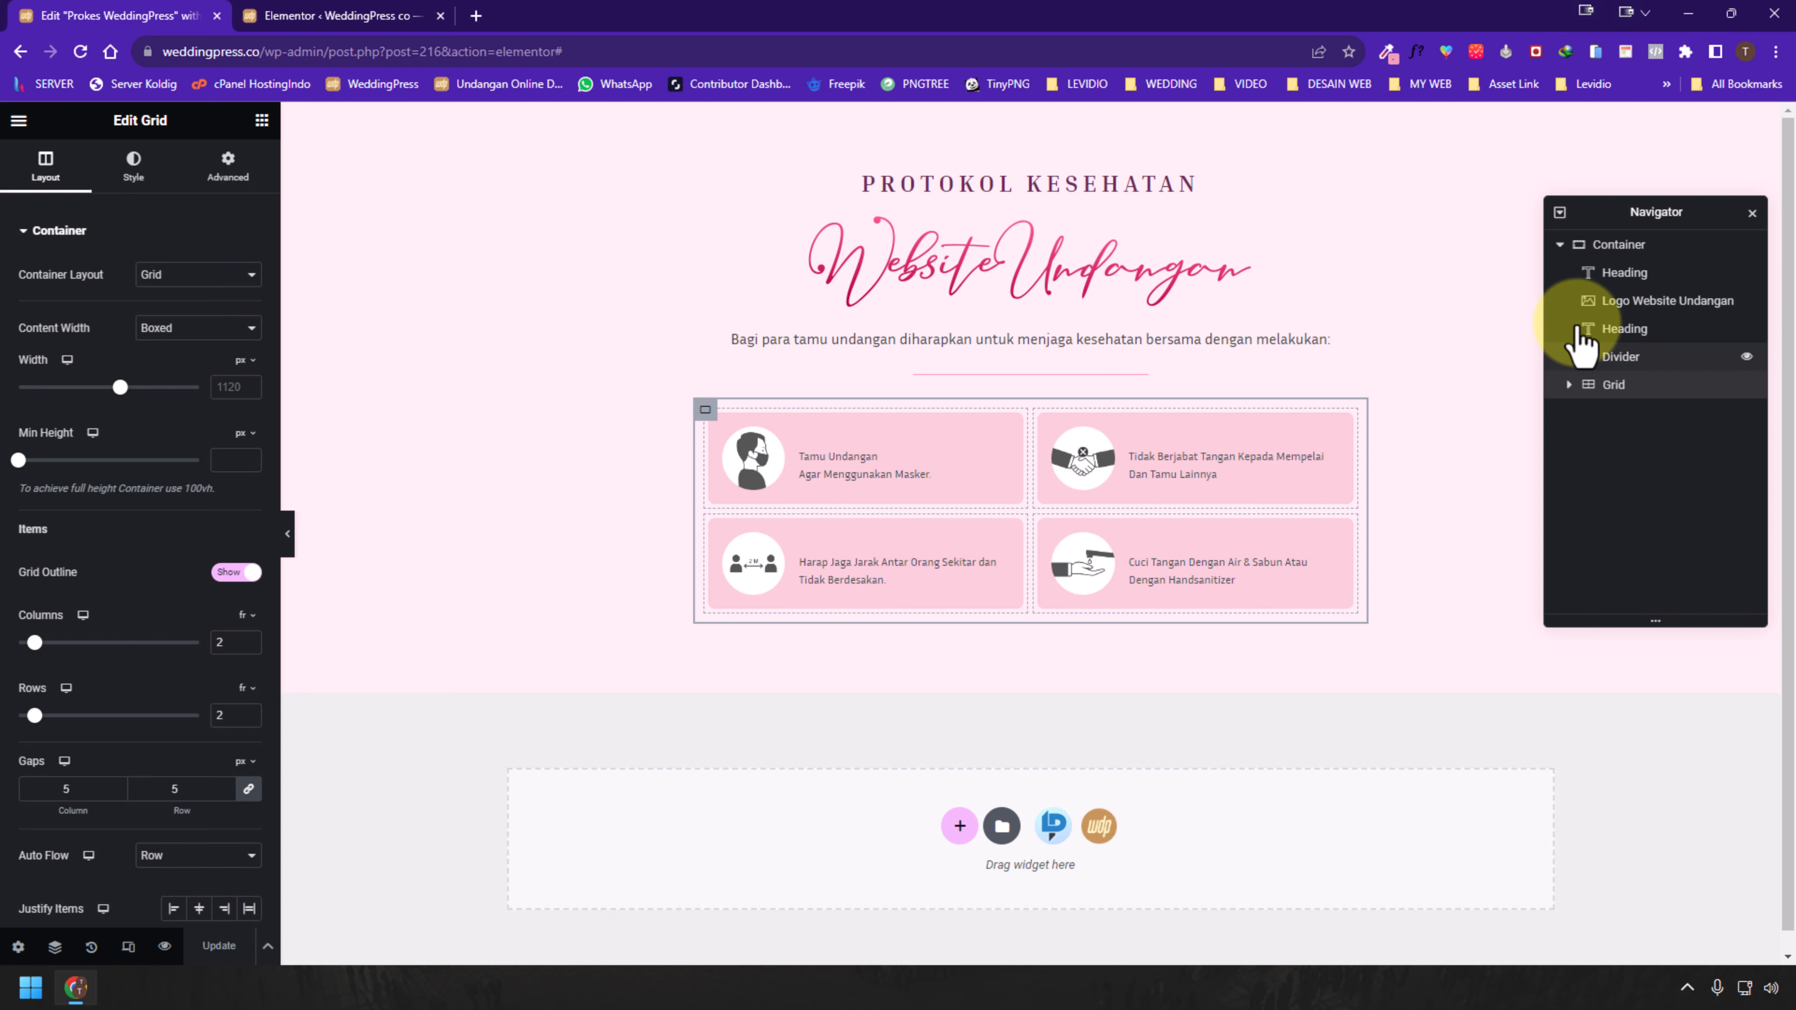
left_click(1564, 247)
left_click(1560, 244)
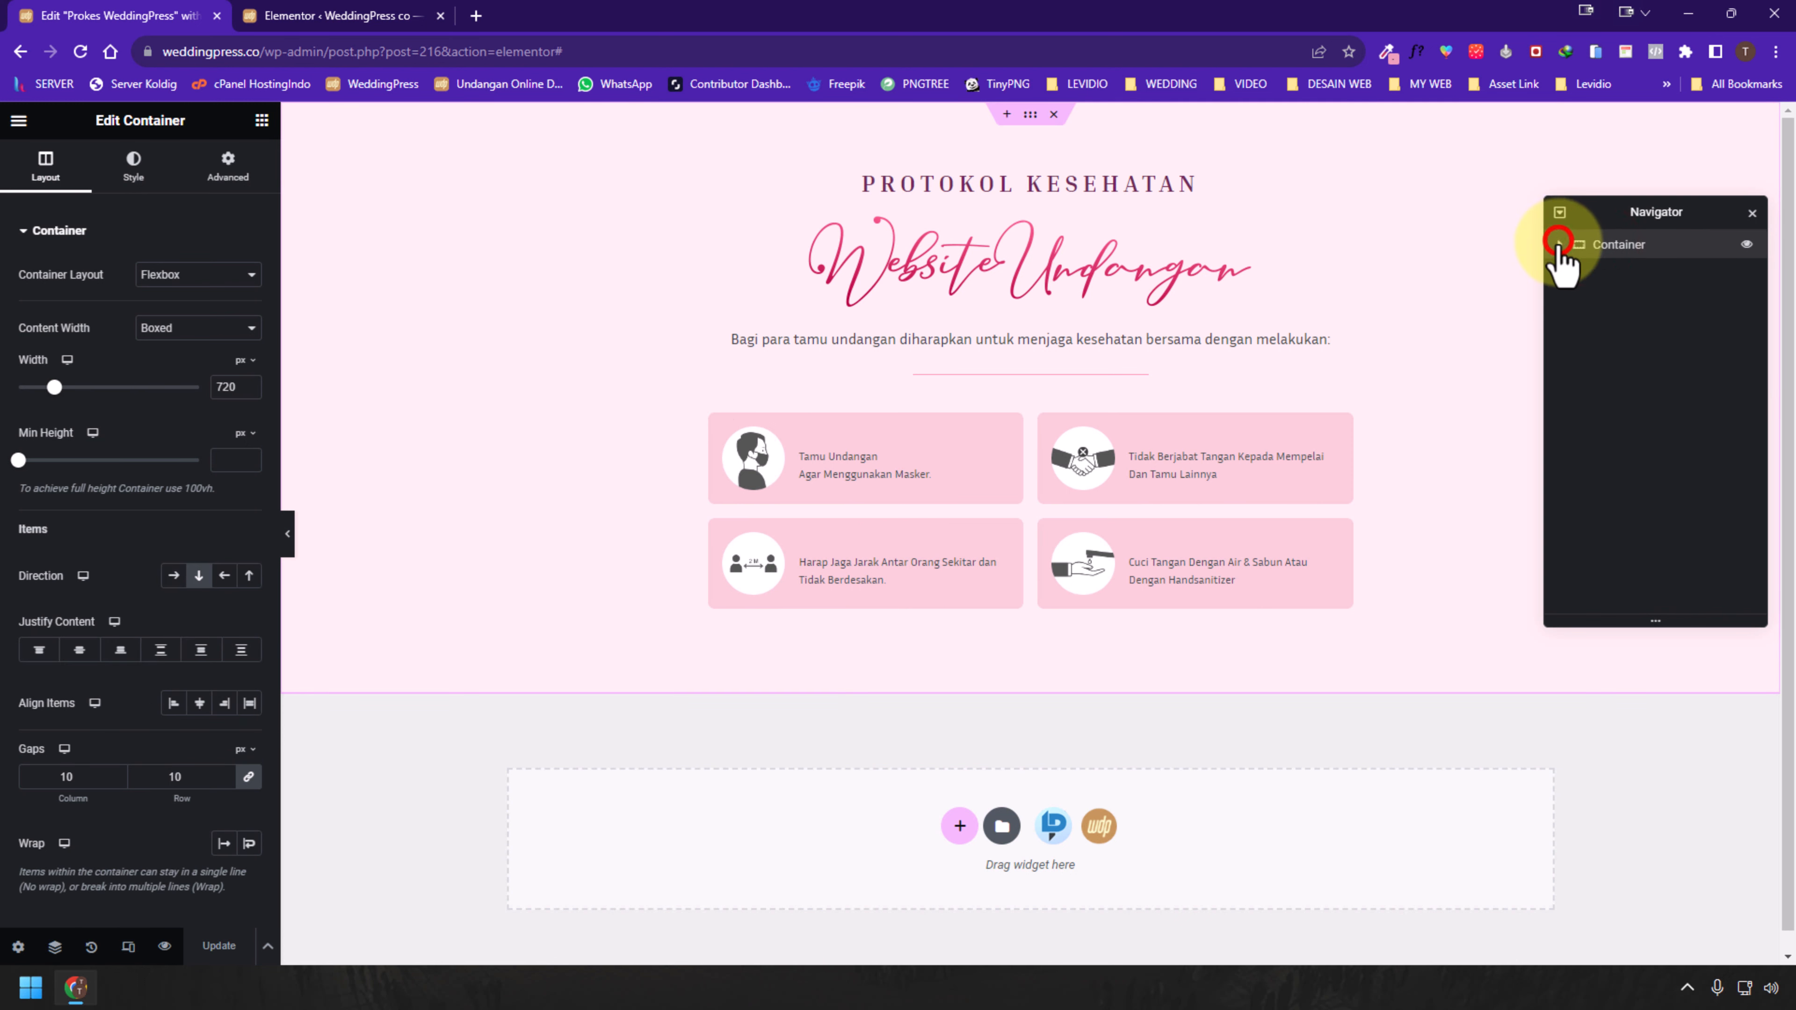
left_click(1561, 244)
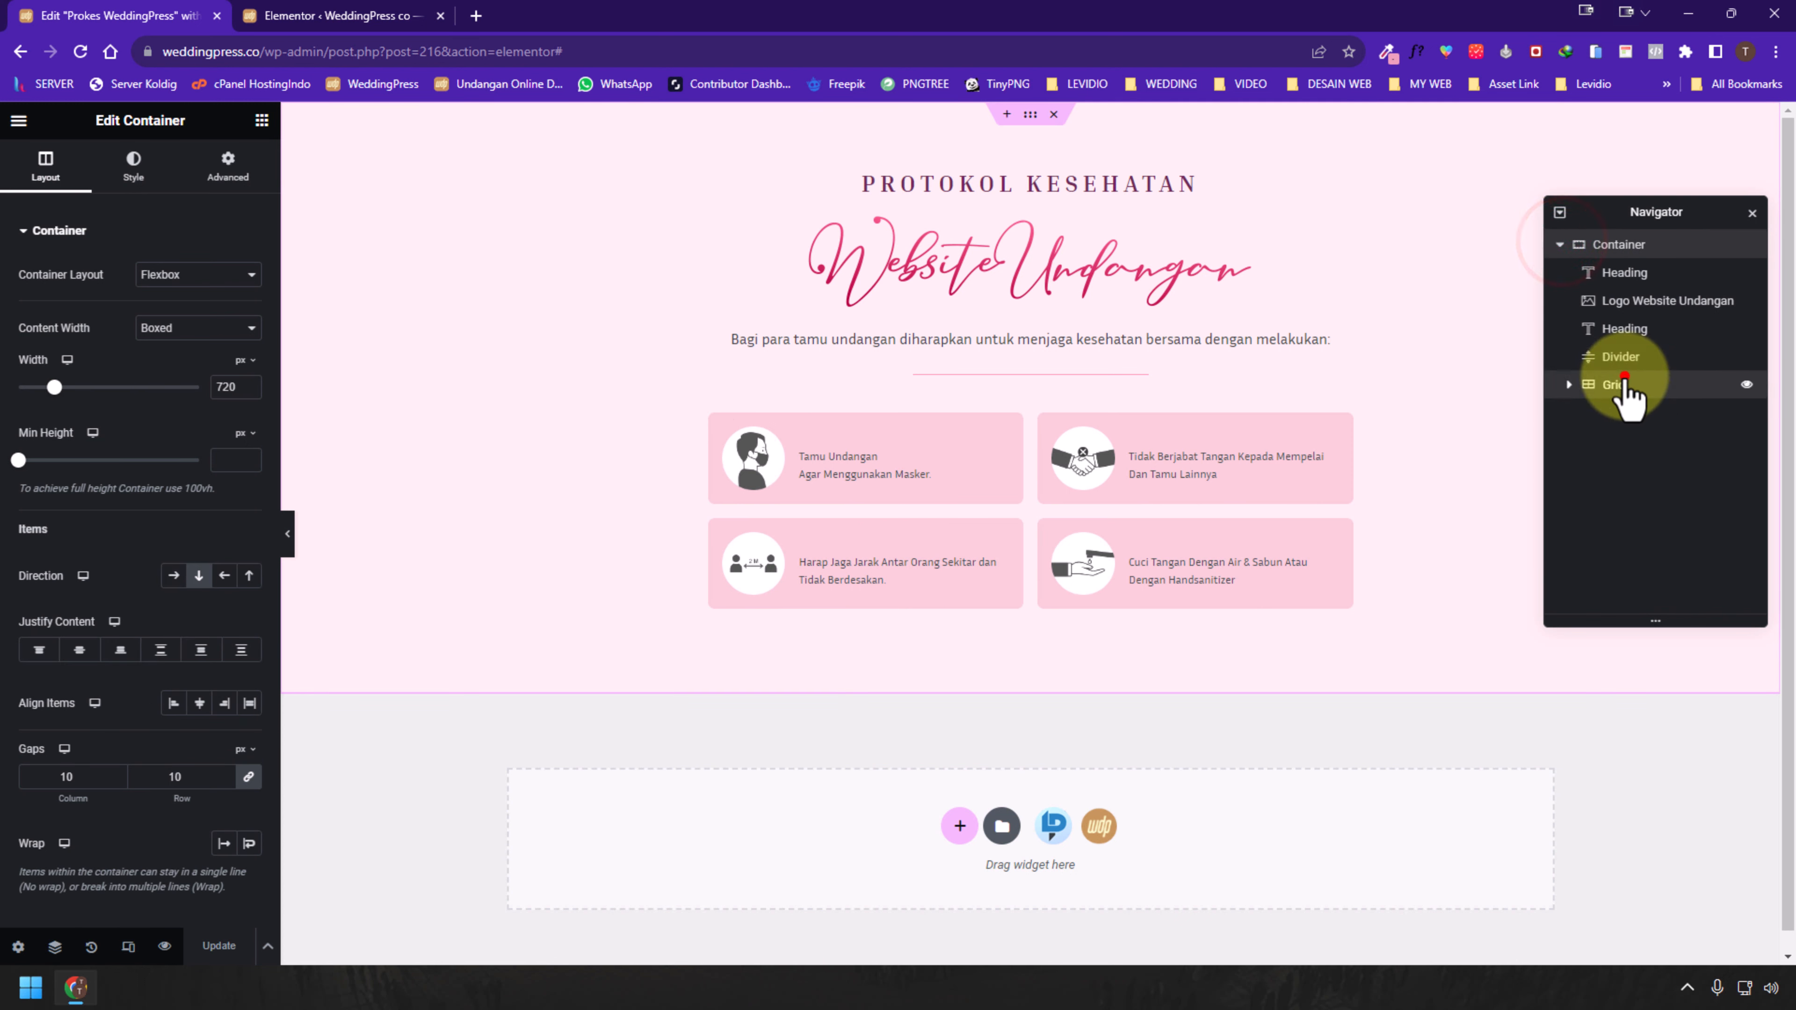
left_click(1621, 384)
left_click(1561, 246)
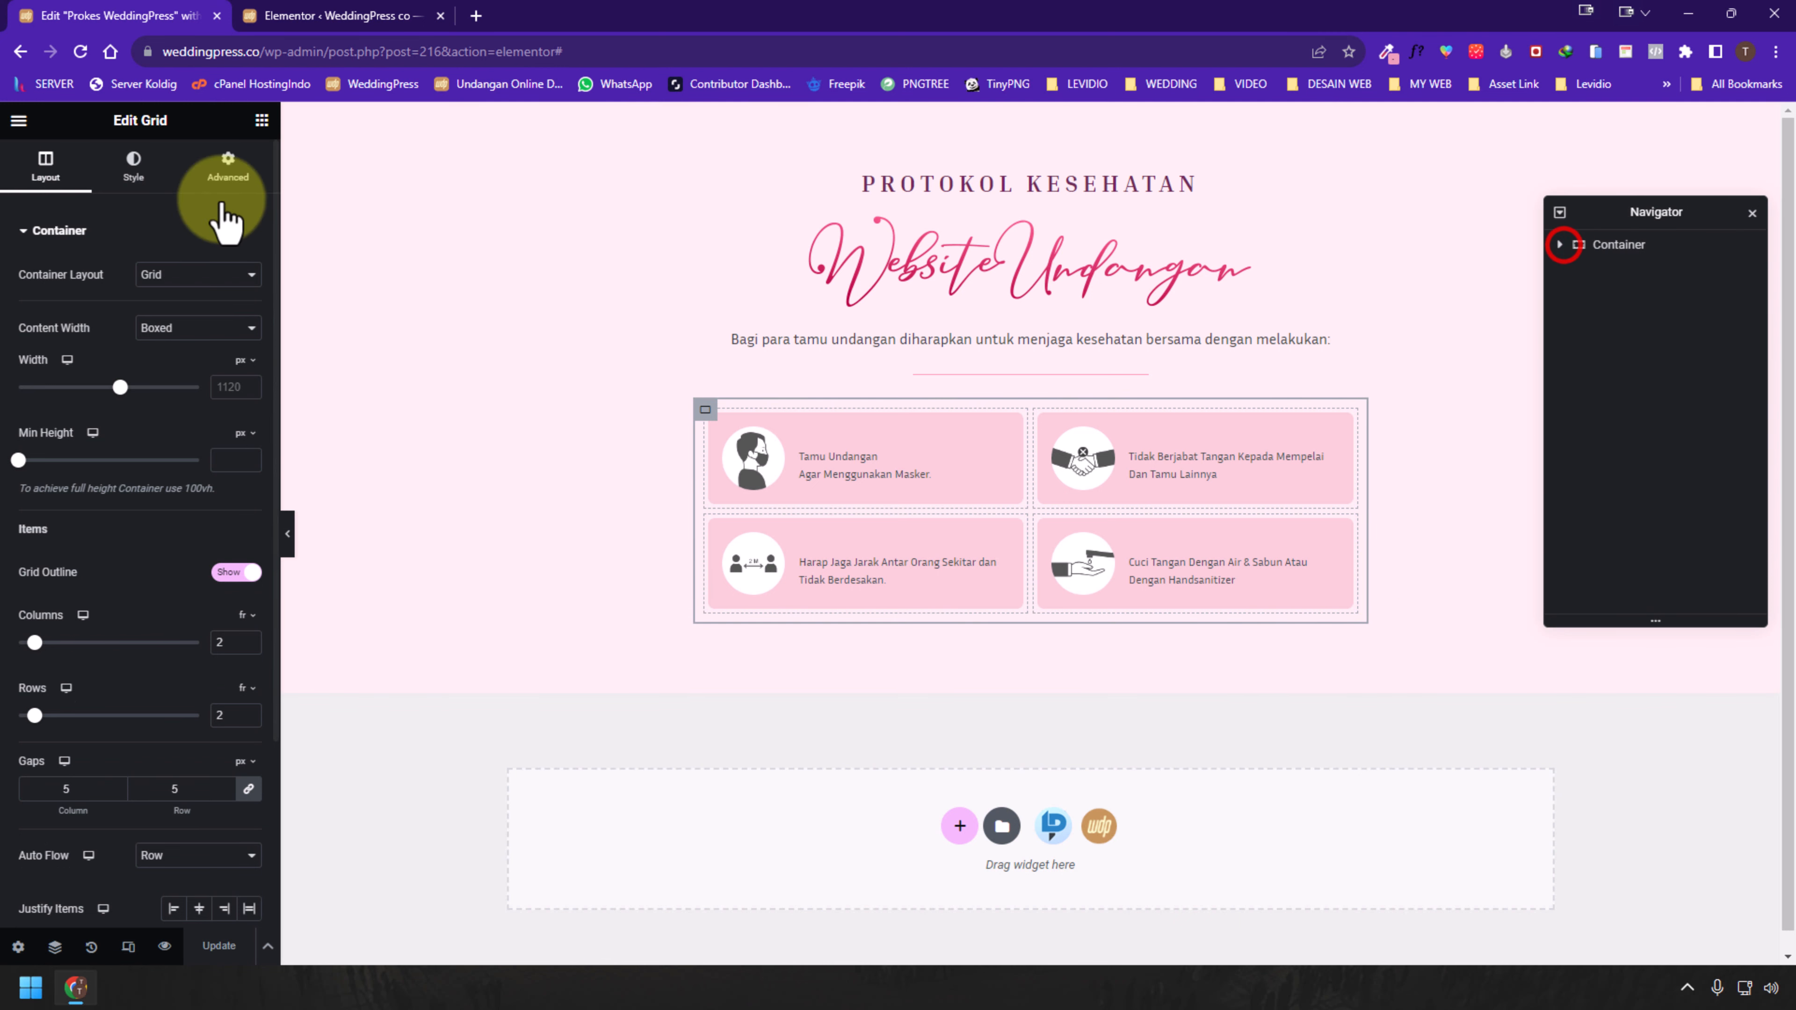
Show the widget list and open the layout choices for a new section below the existing container
left_click(261, 120)
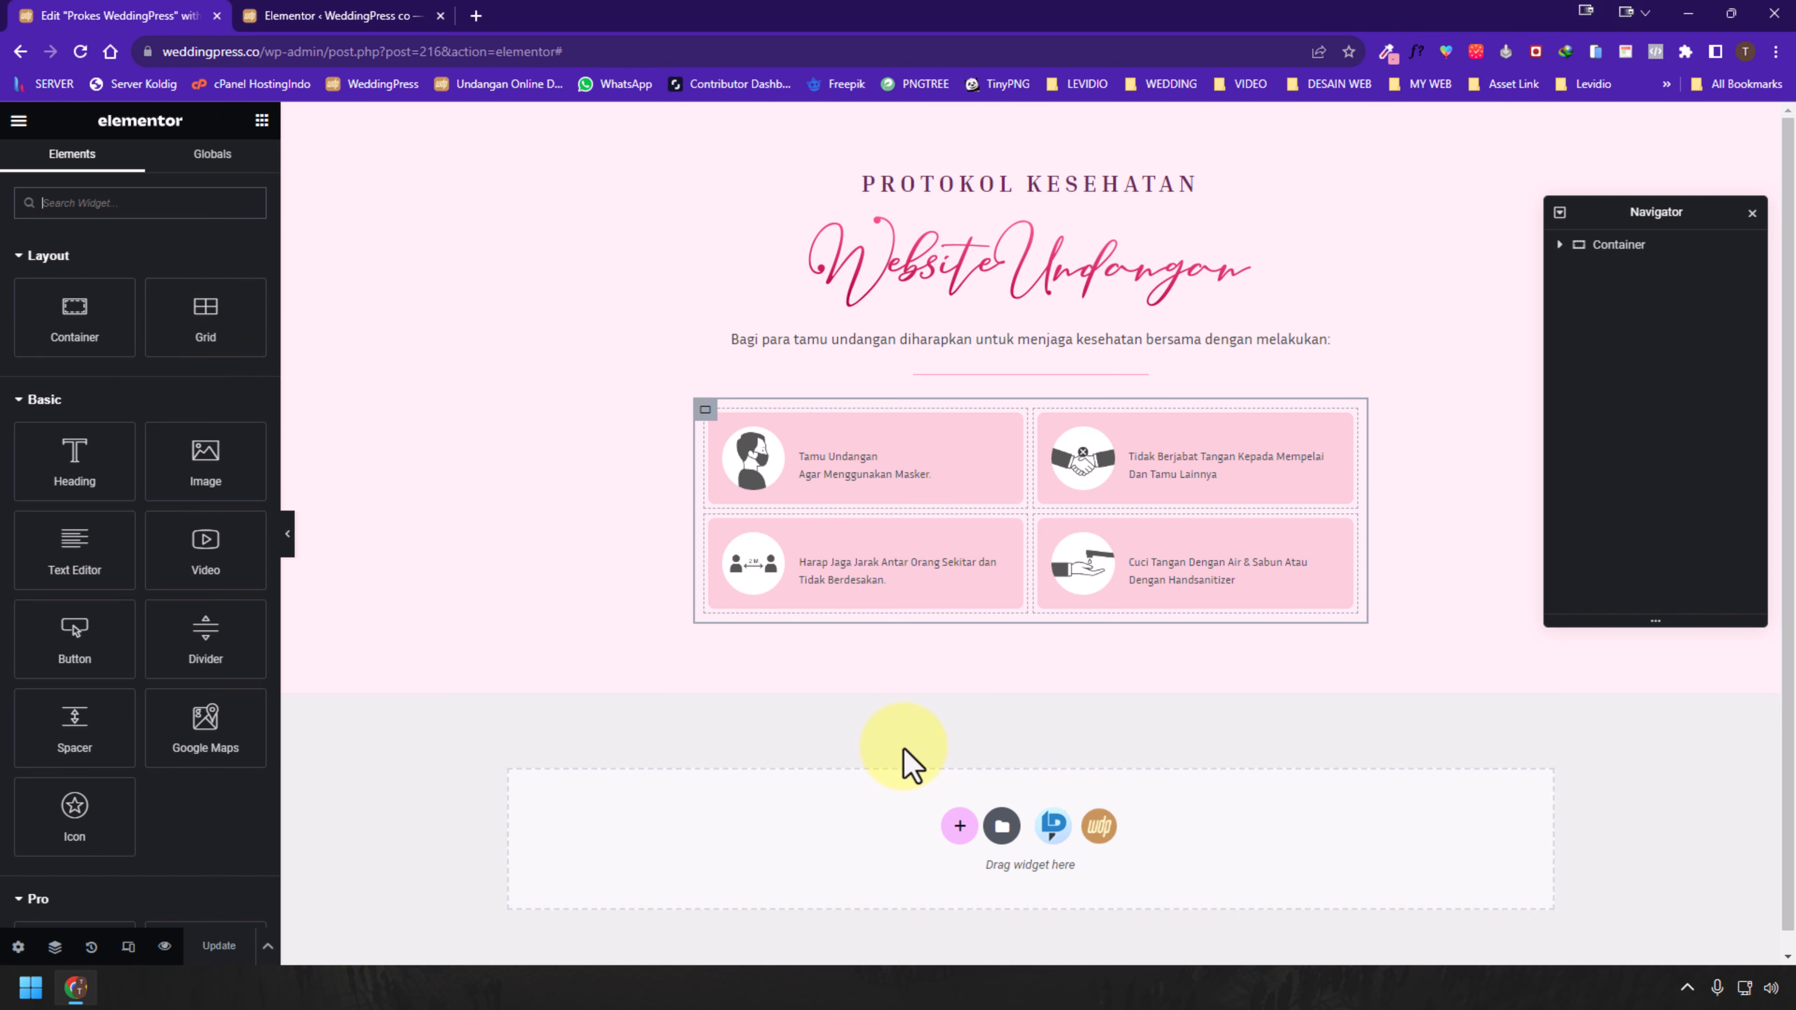
scroll(919, 778, "down", 1)
left_click(956, 810)
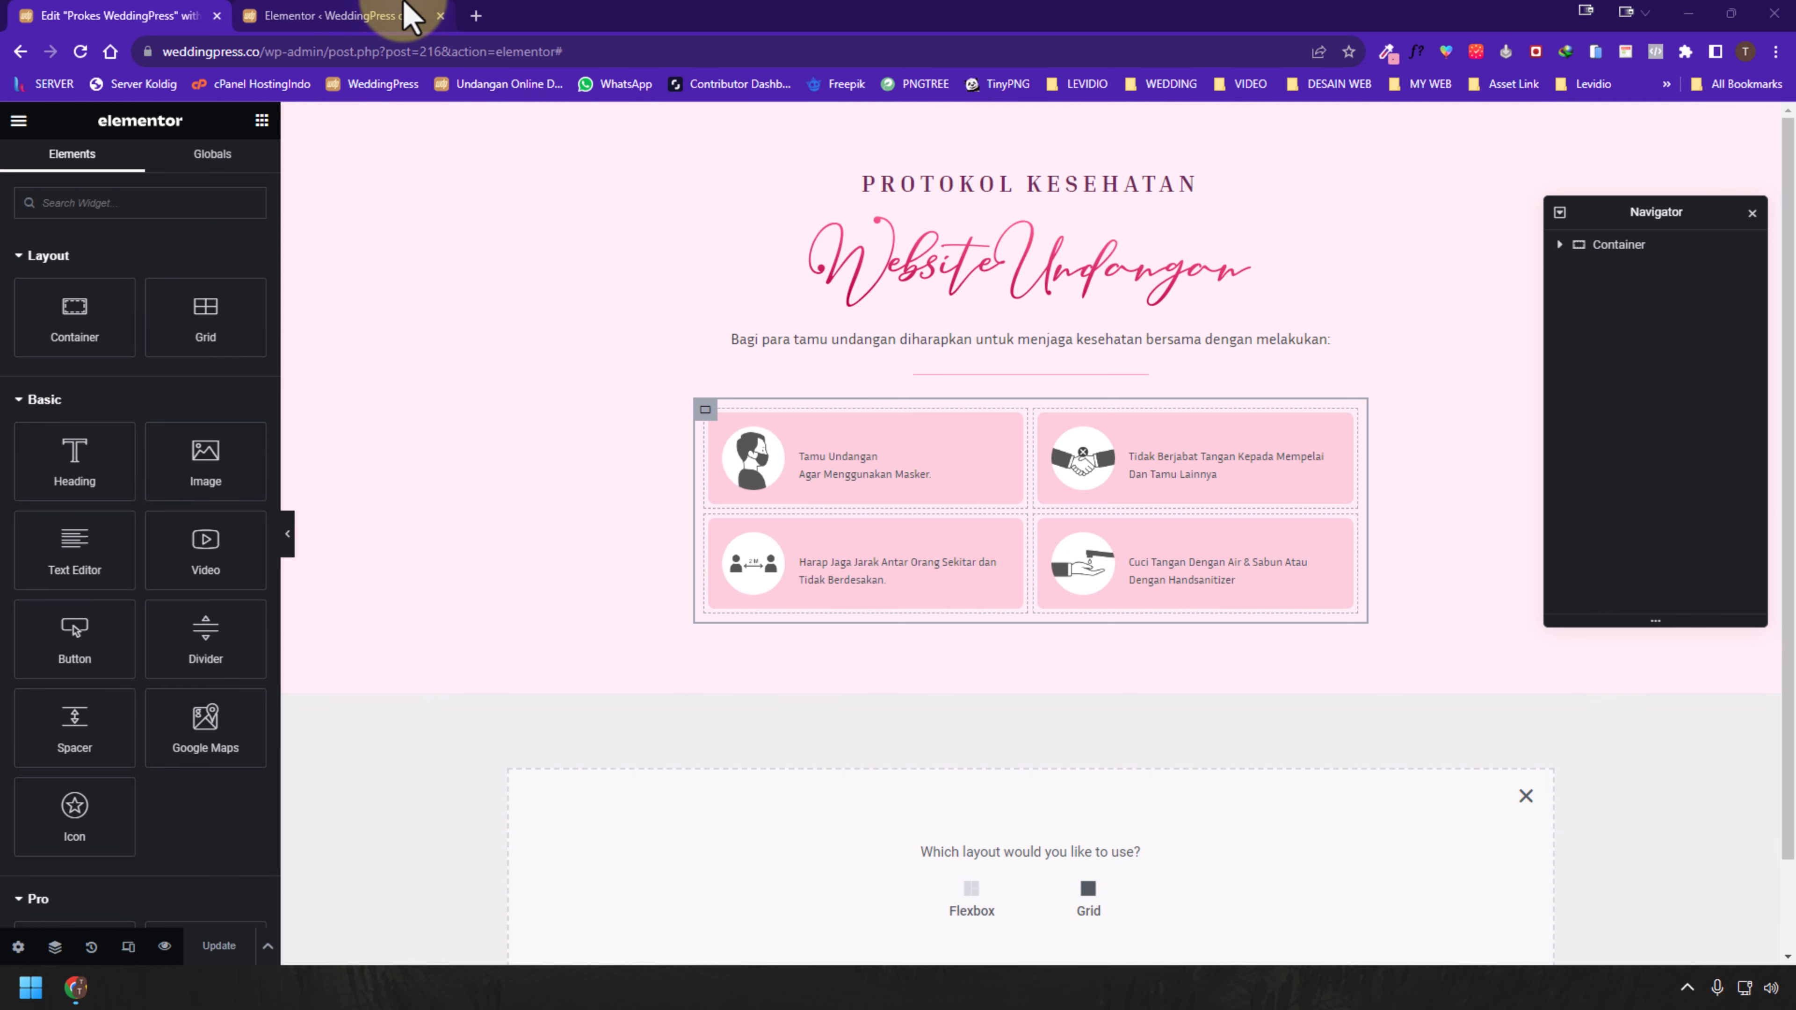
Switch to the Elementor settings page and check the Grid Container option among the Features experiments
left_click(412, 17)
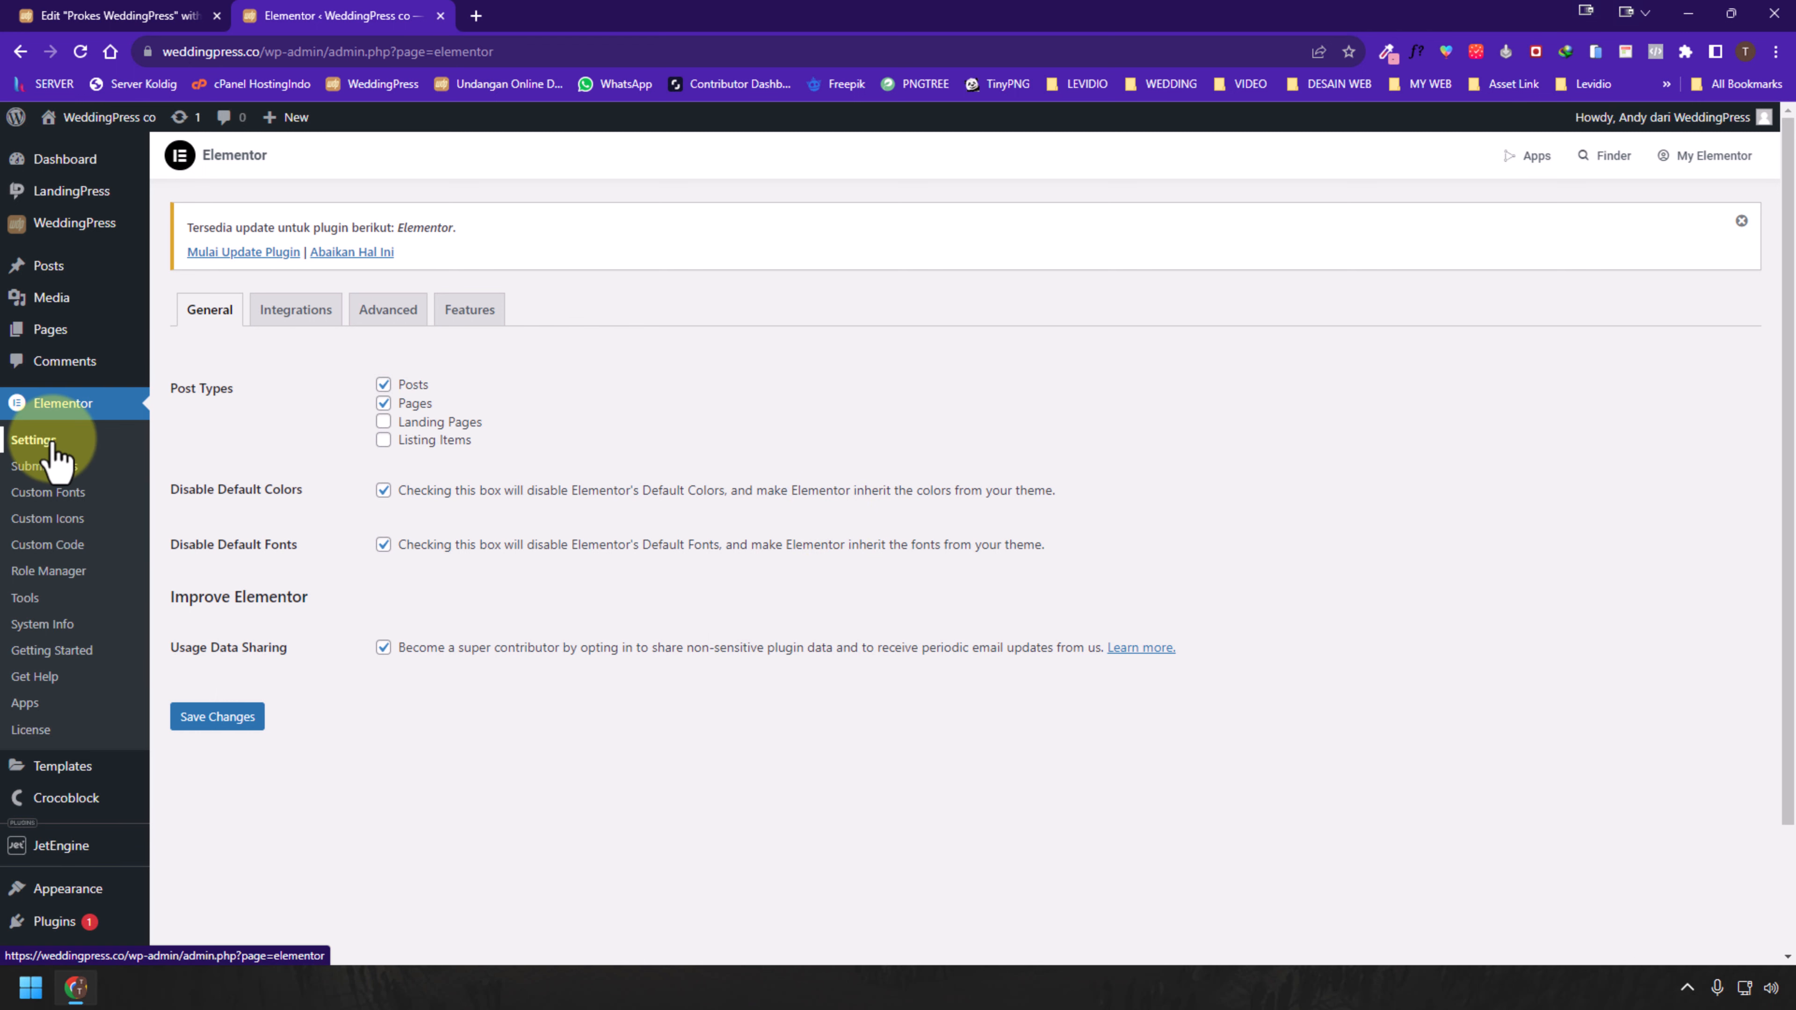
left_click(498, 311)
scroll(1061, 459, "down", 2)
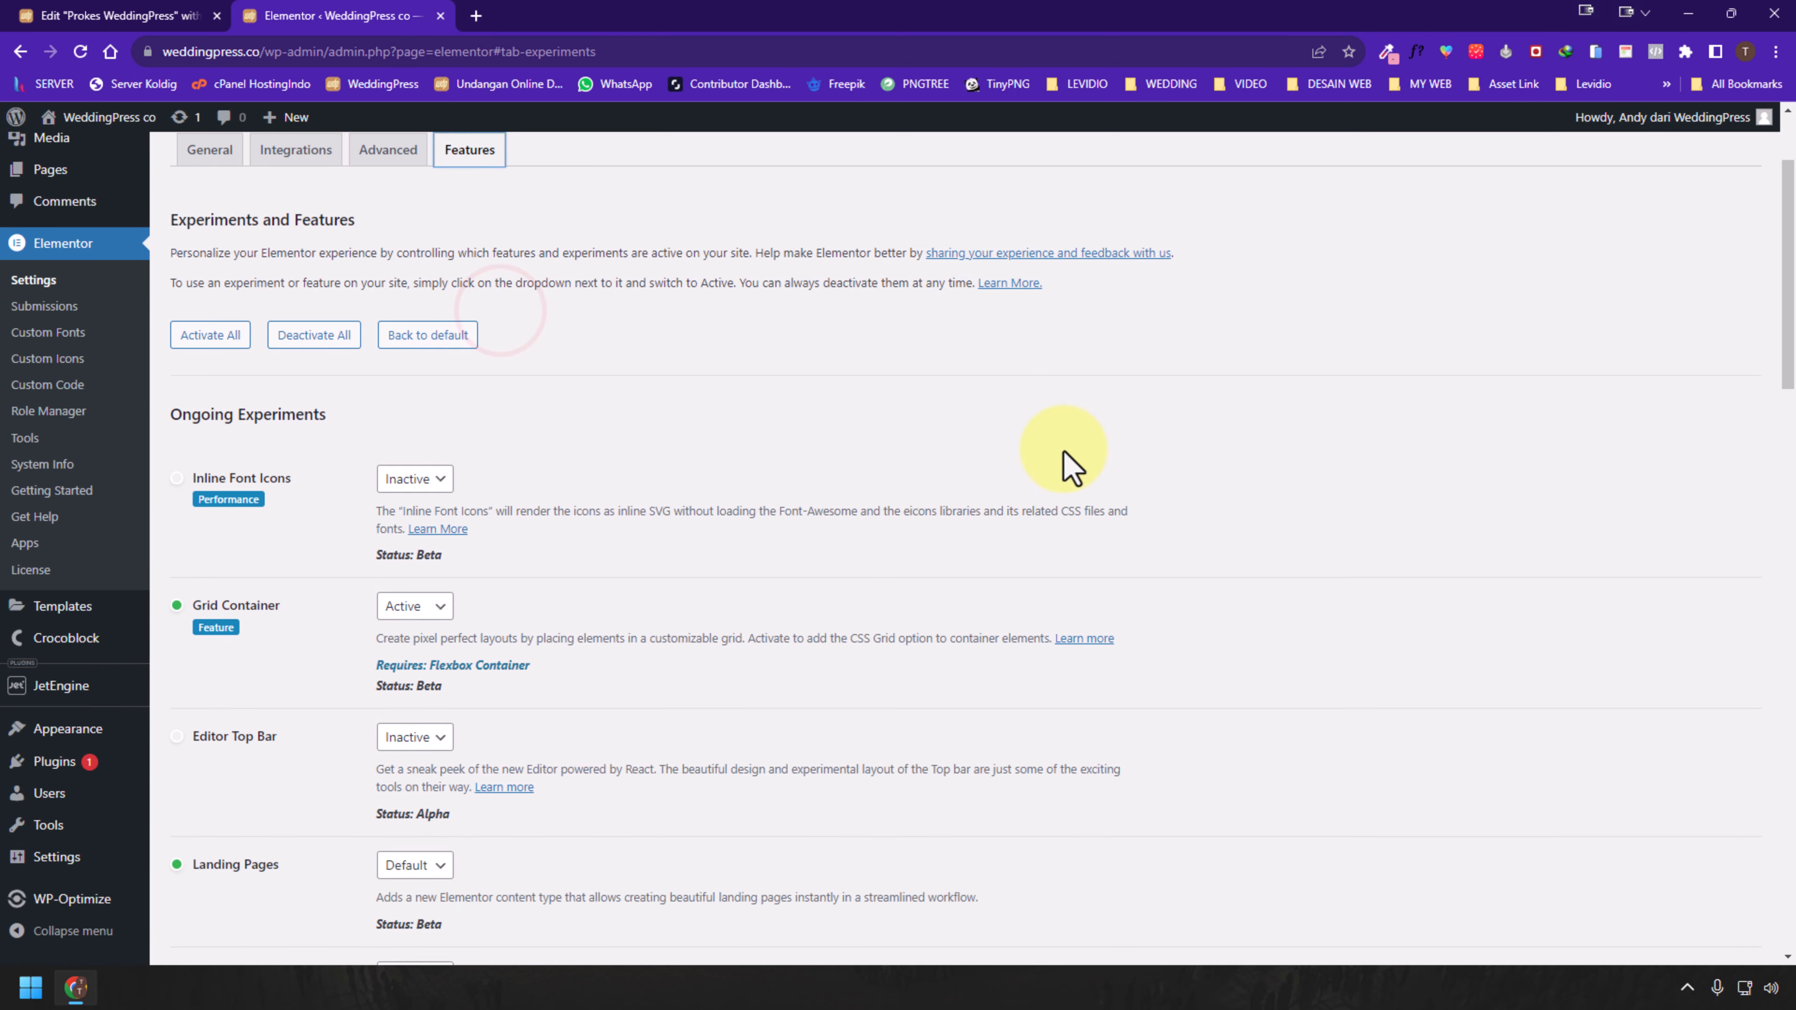
scroll(1071, 467, "down", 1)
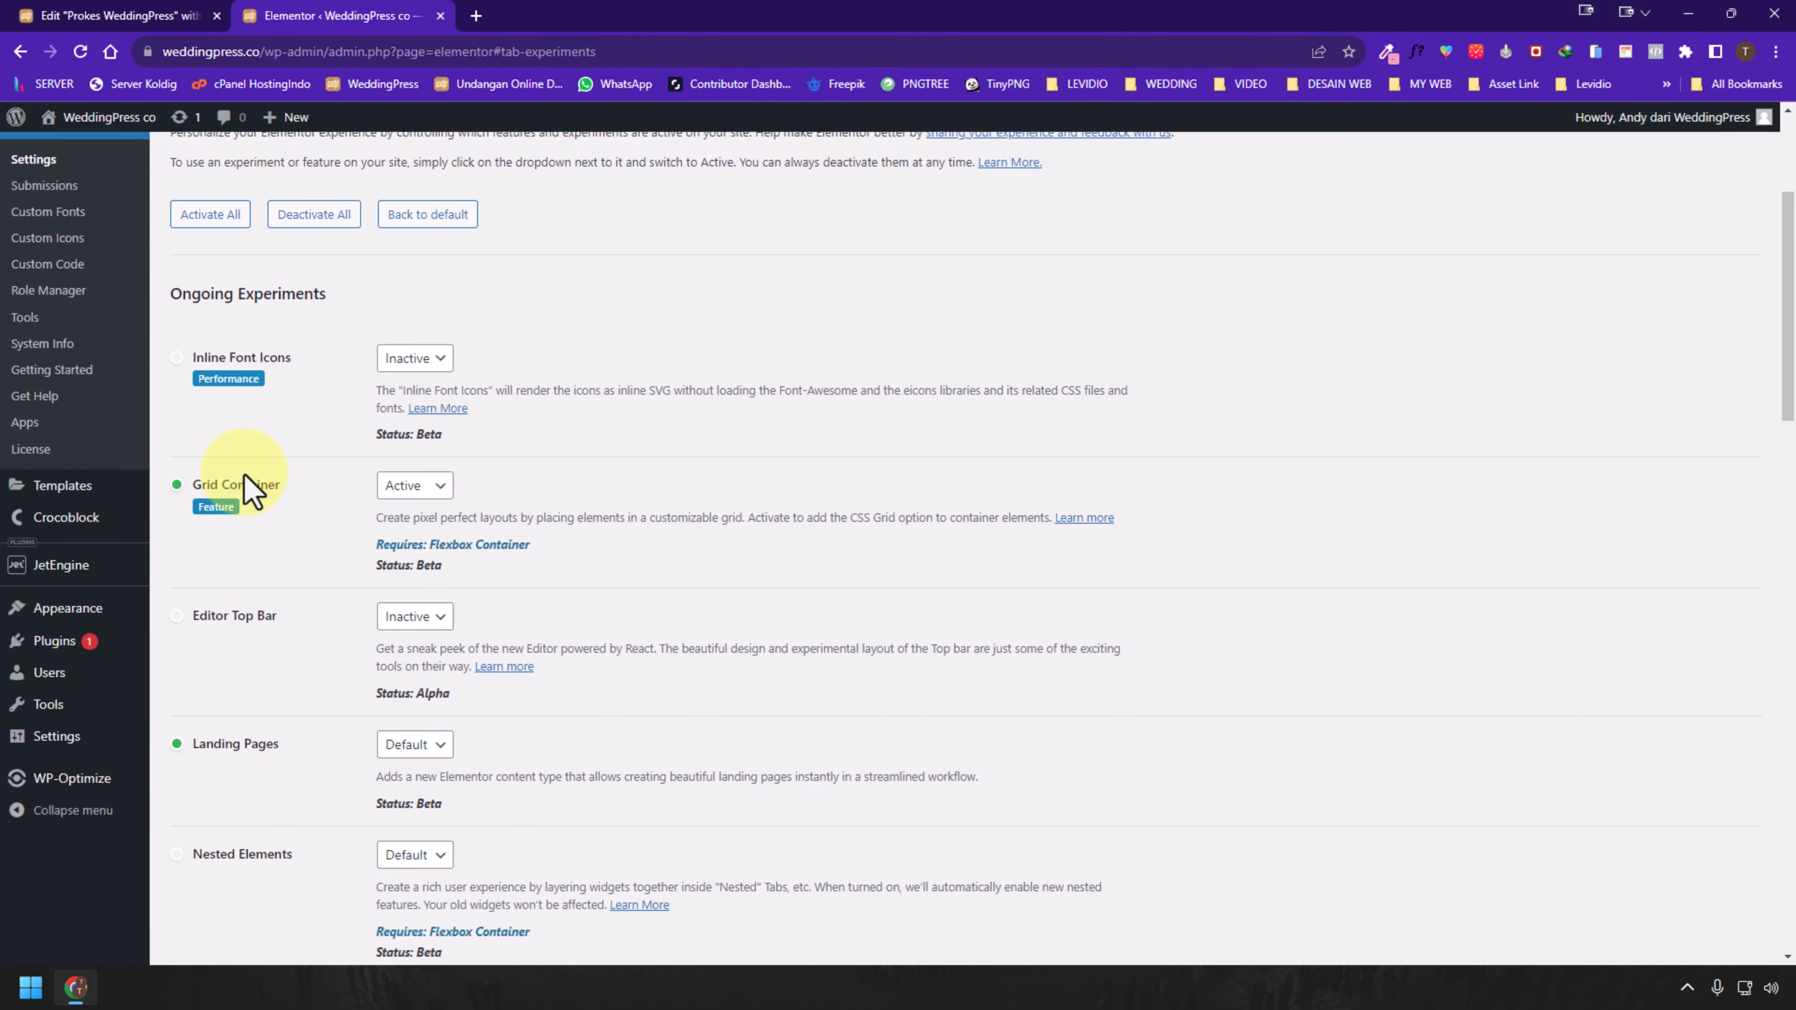
left_click(122, 15)
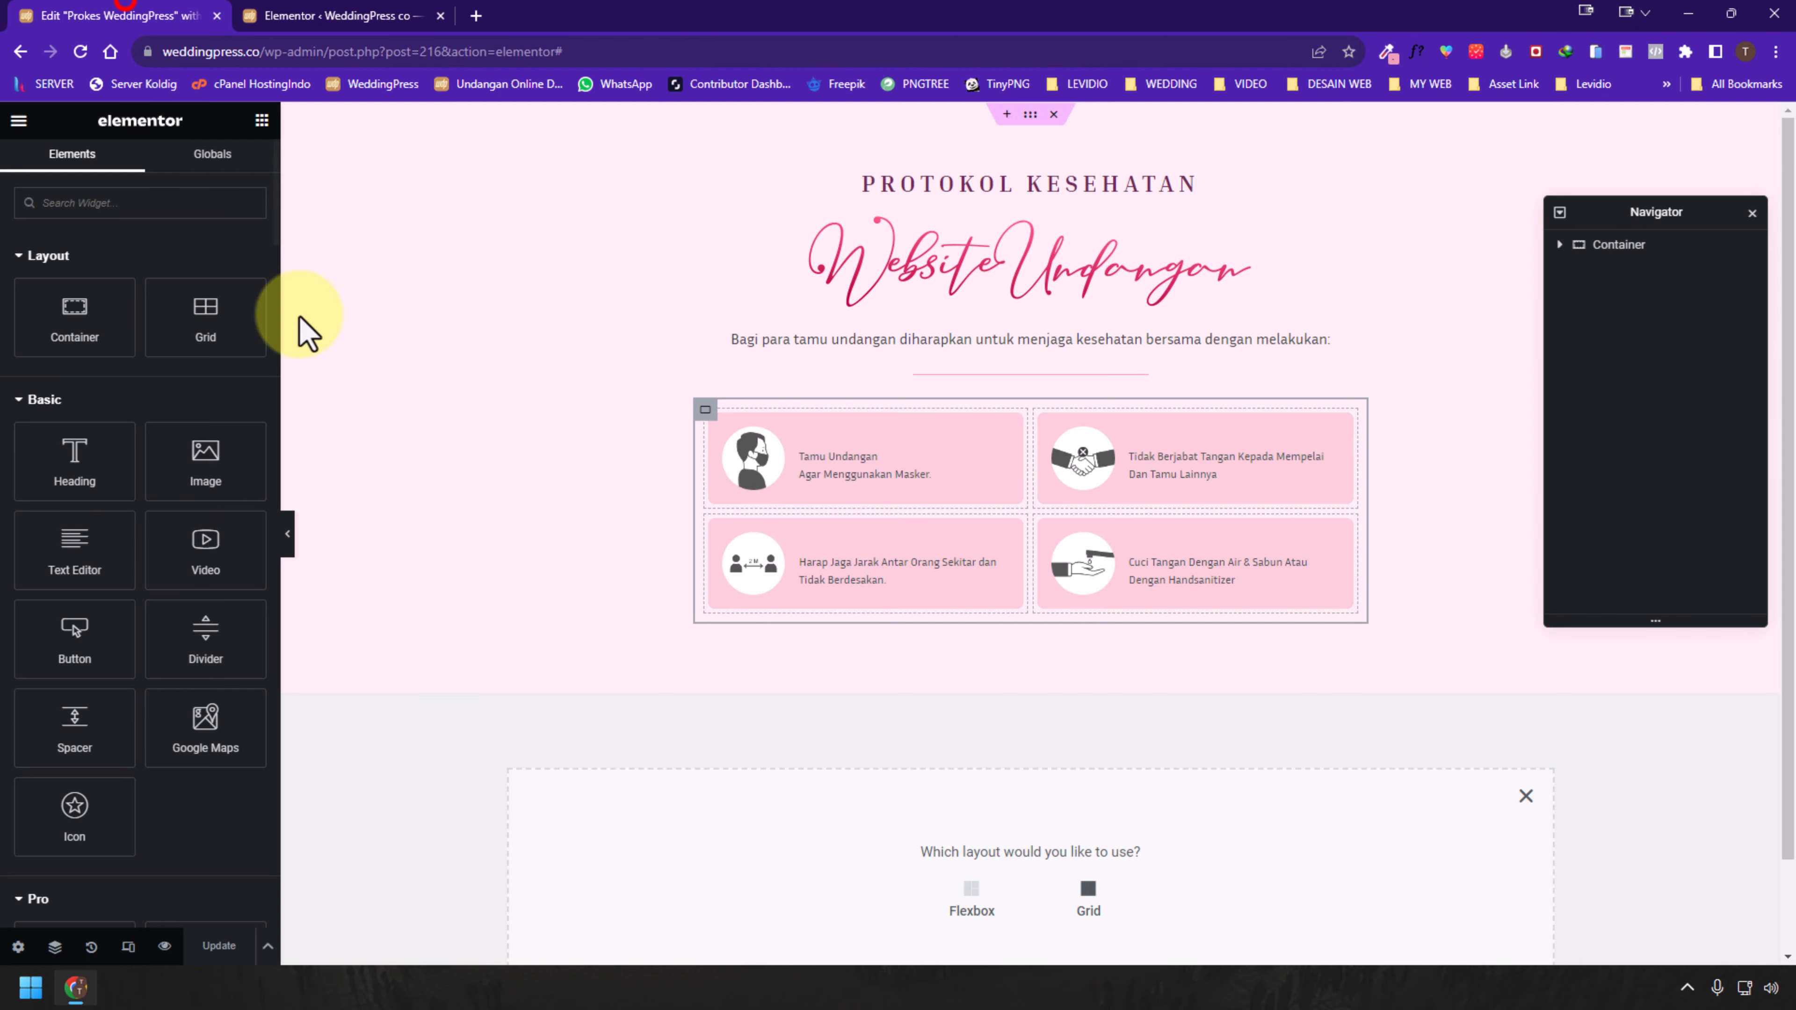
left_click(304, 15)
left_click(398, 485)
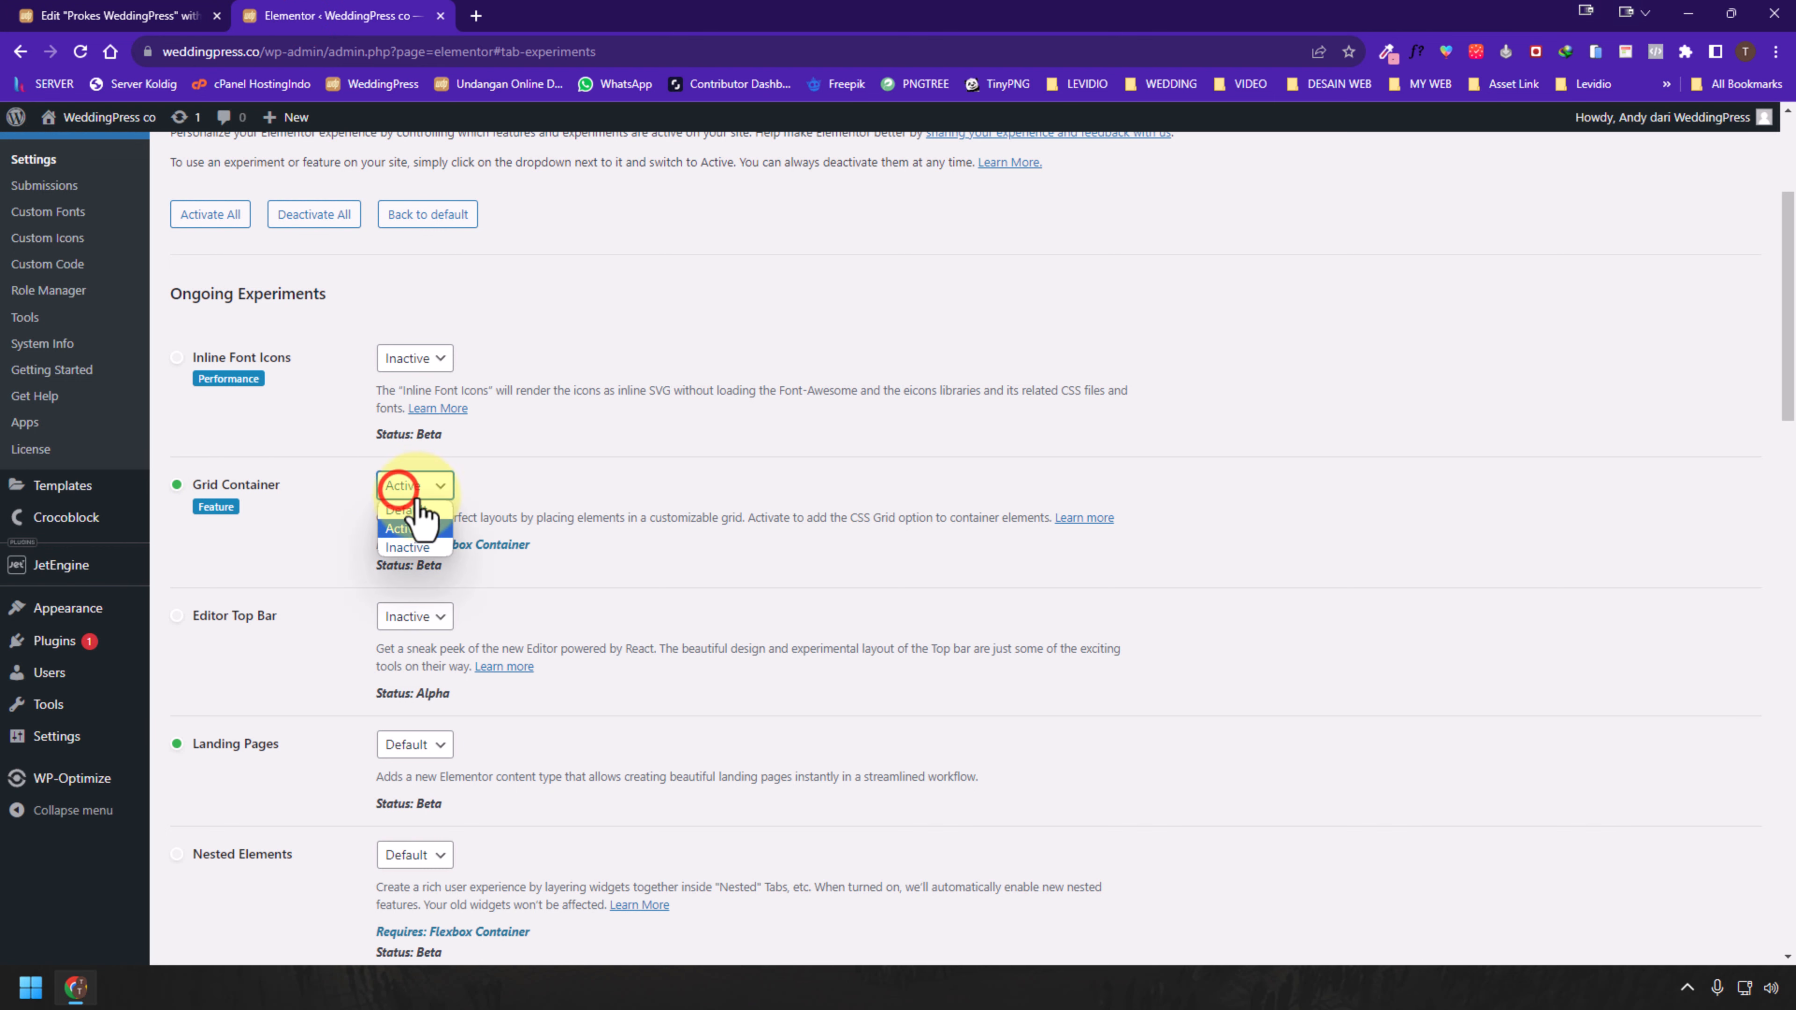
left_click(1223, 521)
Set the Flexbox Container feature to Active and save the Elementor settings
scroll(701, 533, "down", 8)
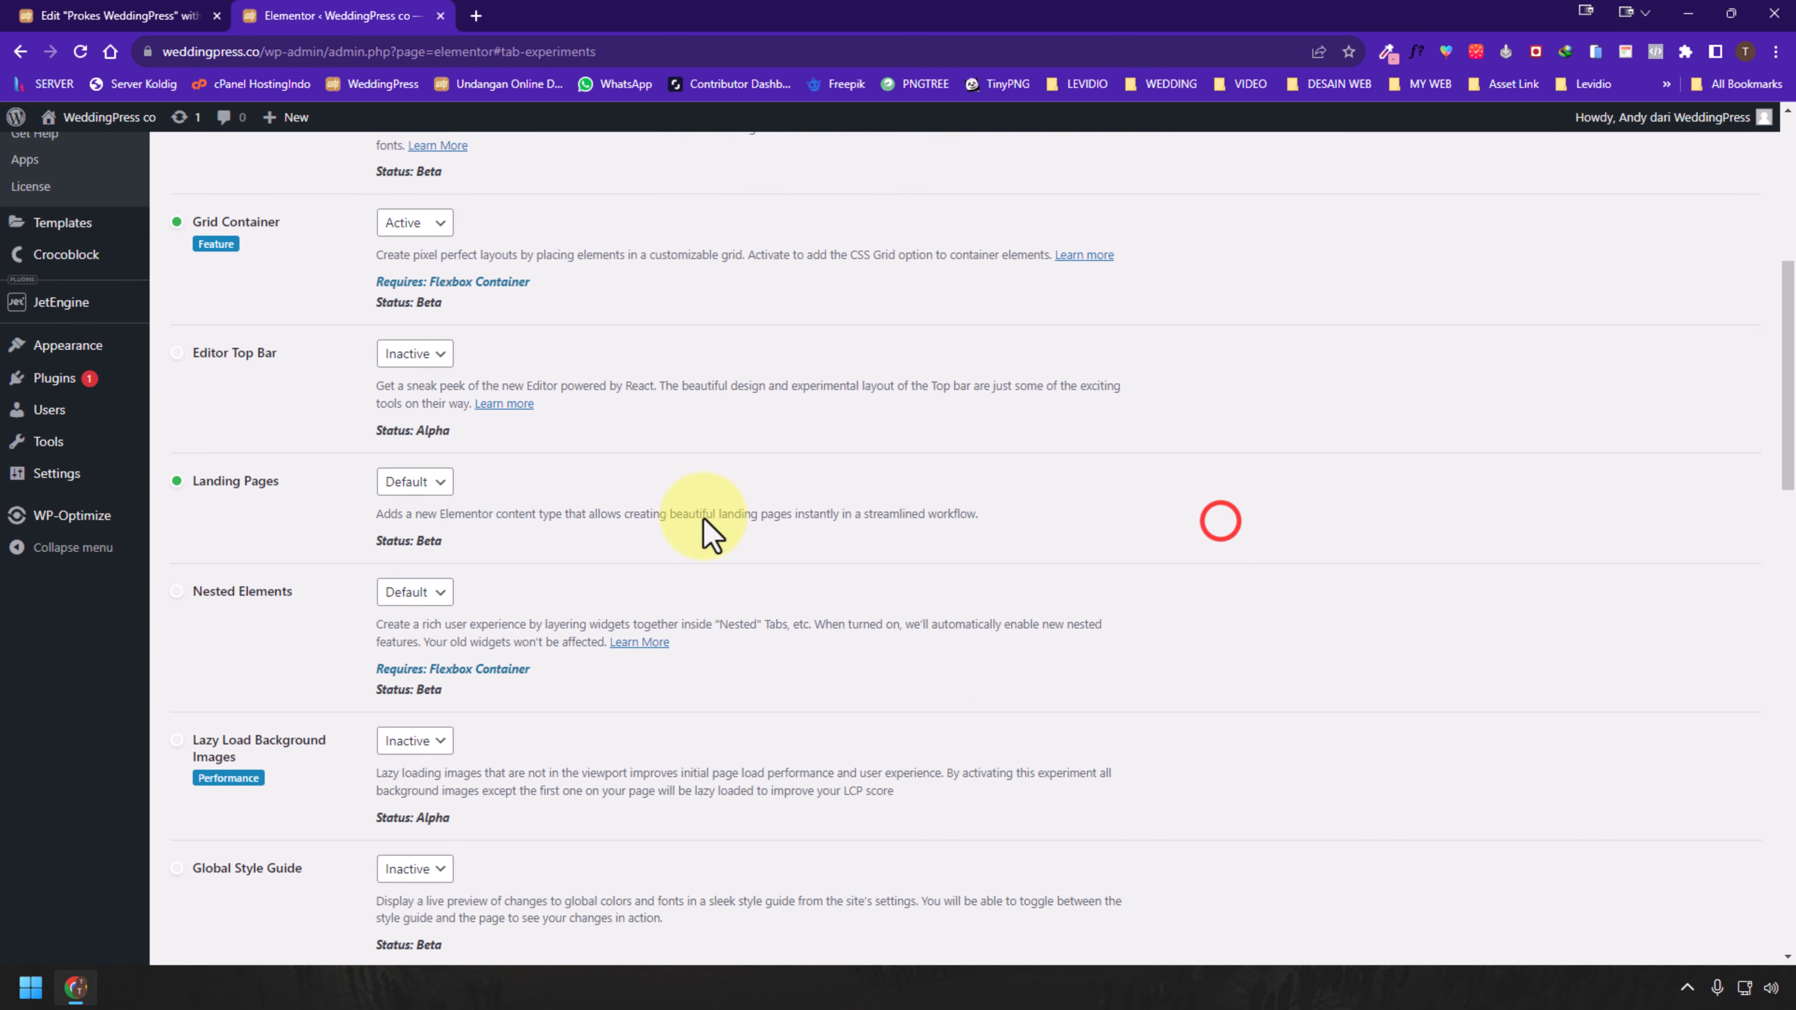
scroll(369, 545, "down", 9)
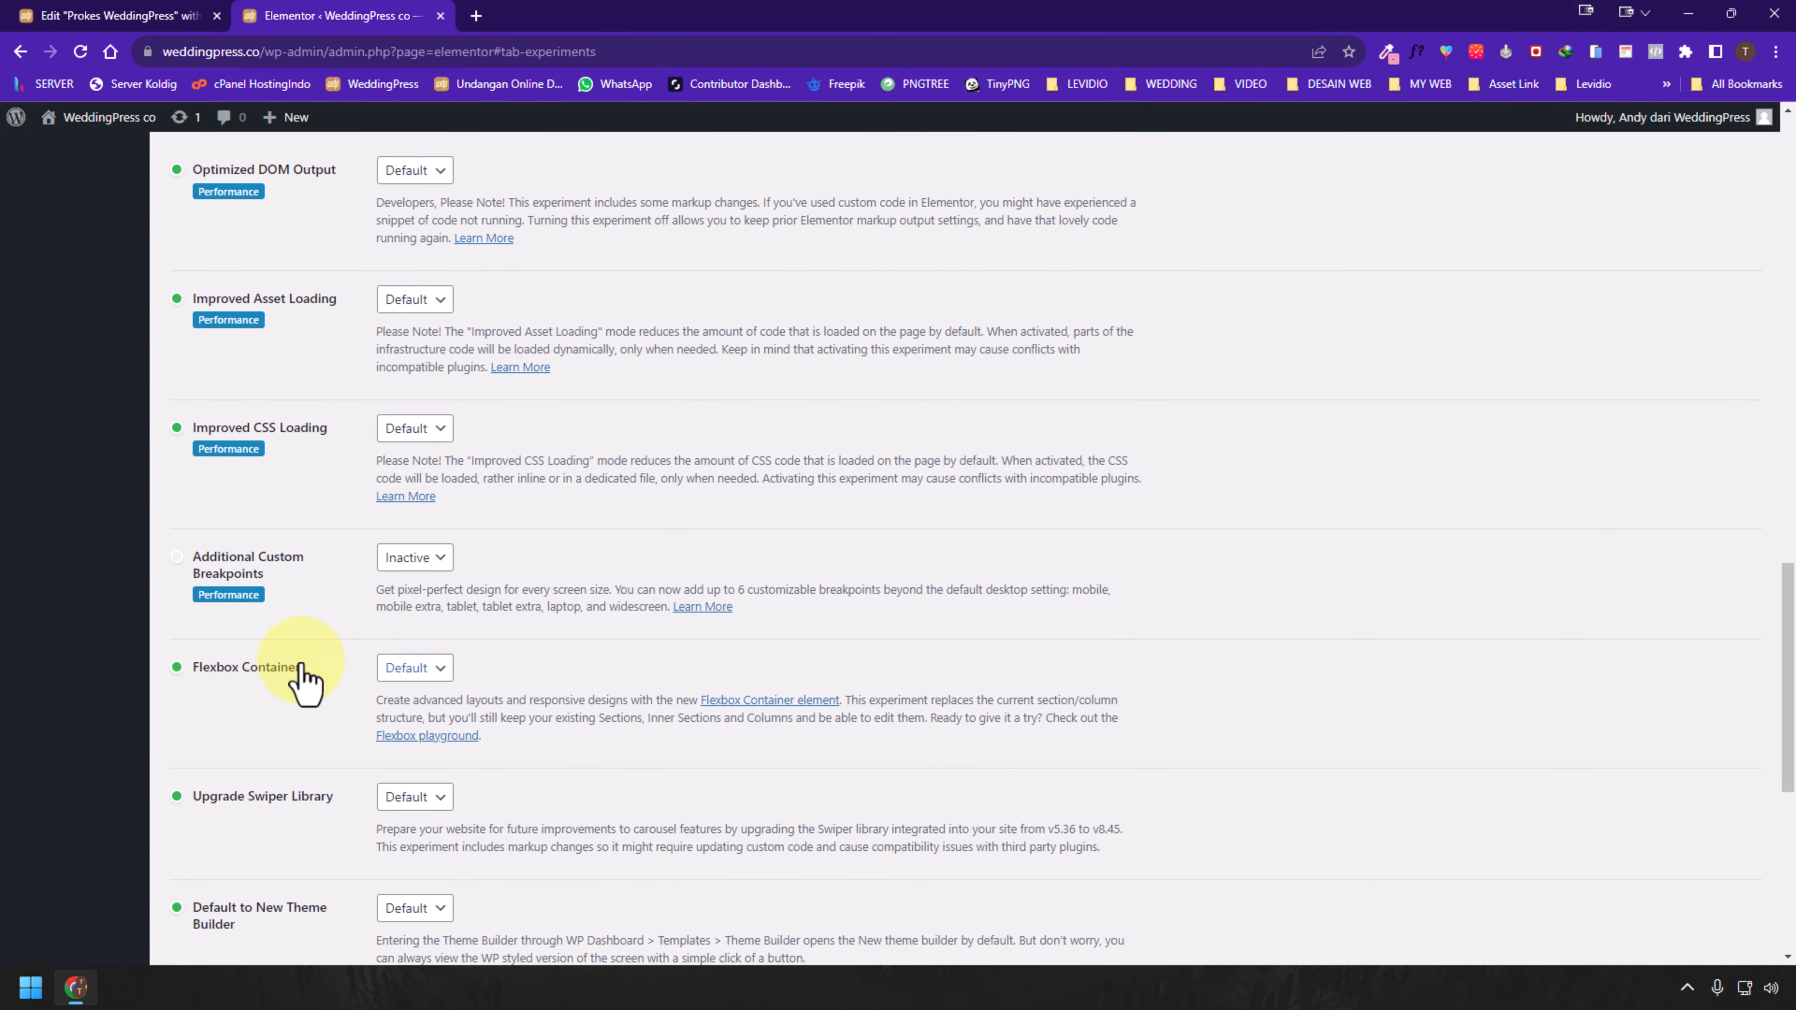
left_click(425, 667)
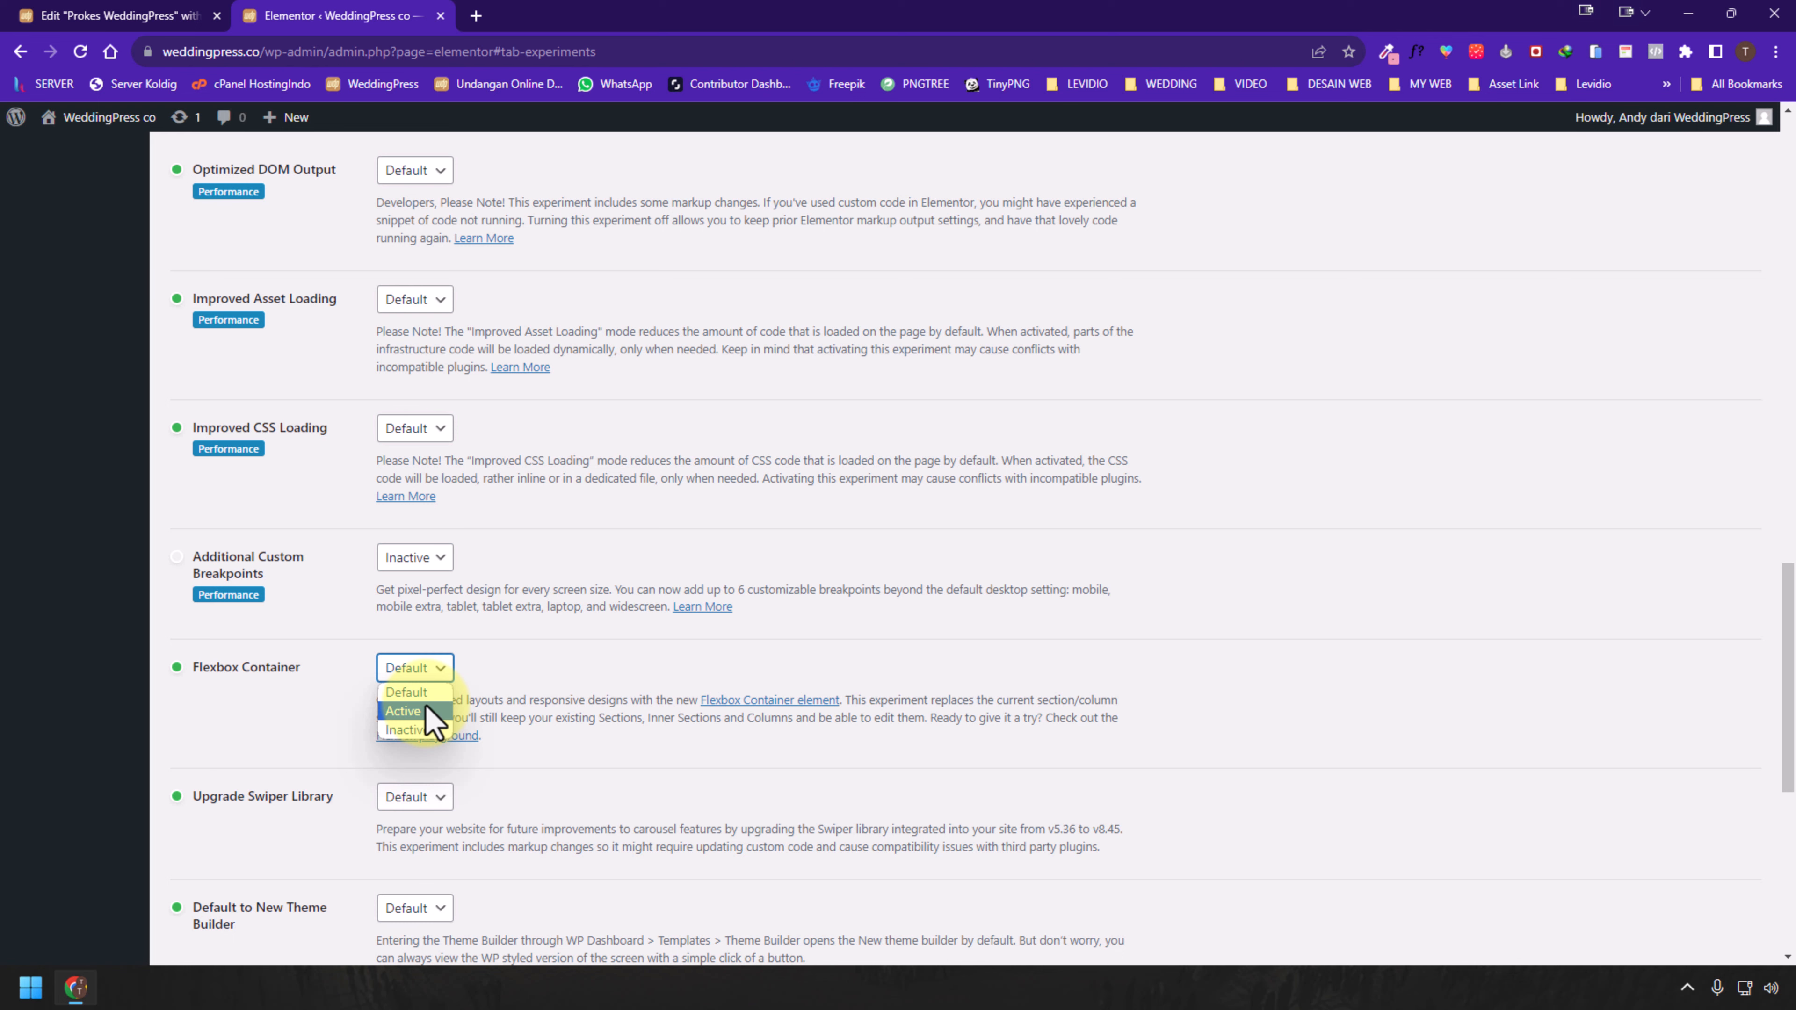
left_click(406, 711)
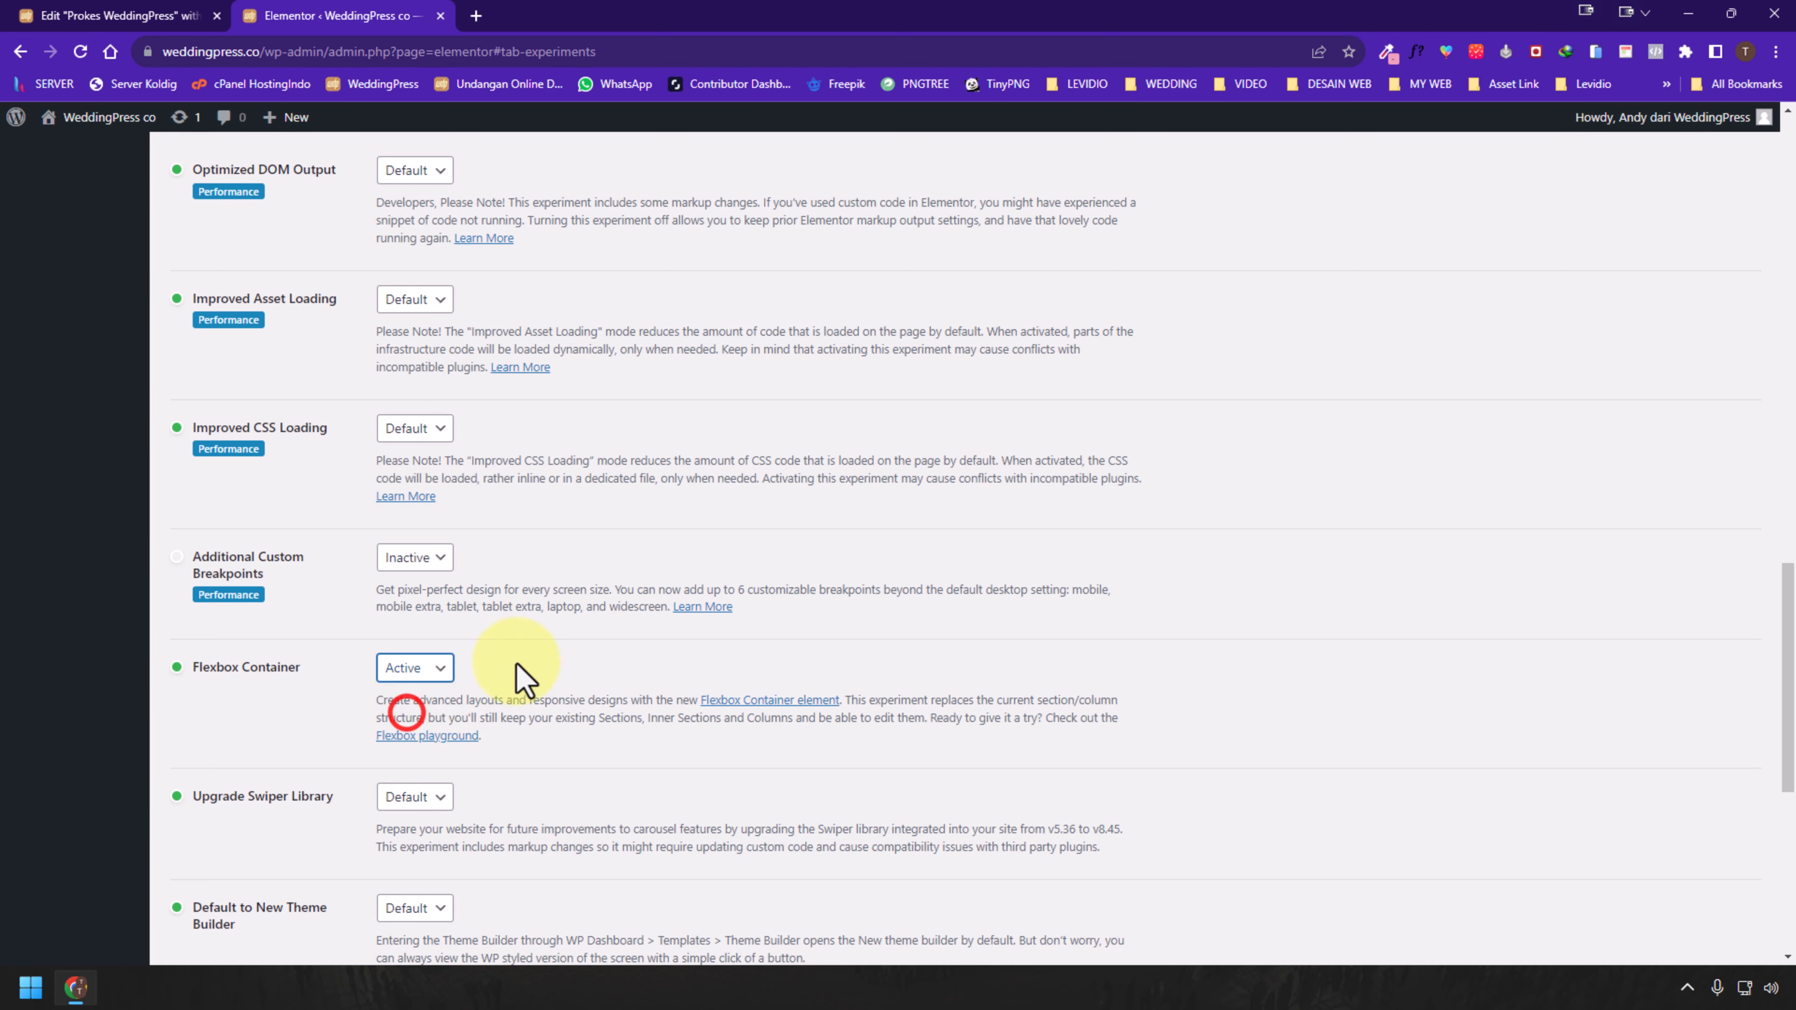
scroll(424, 708, "down", 7)
left_click(191, 867)
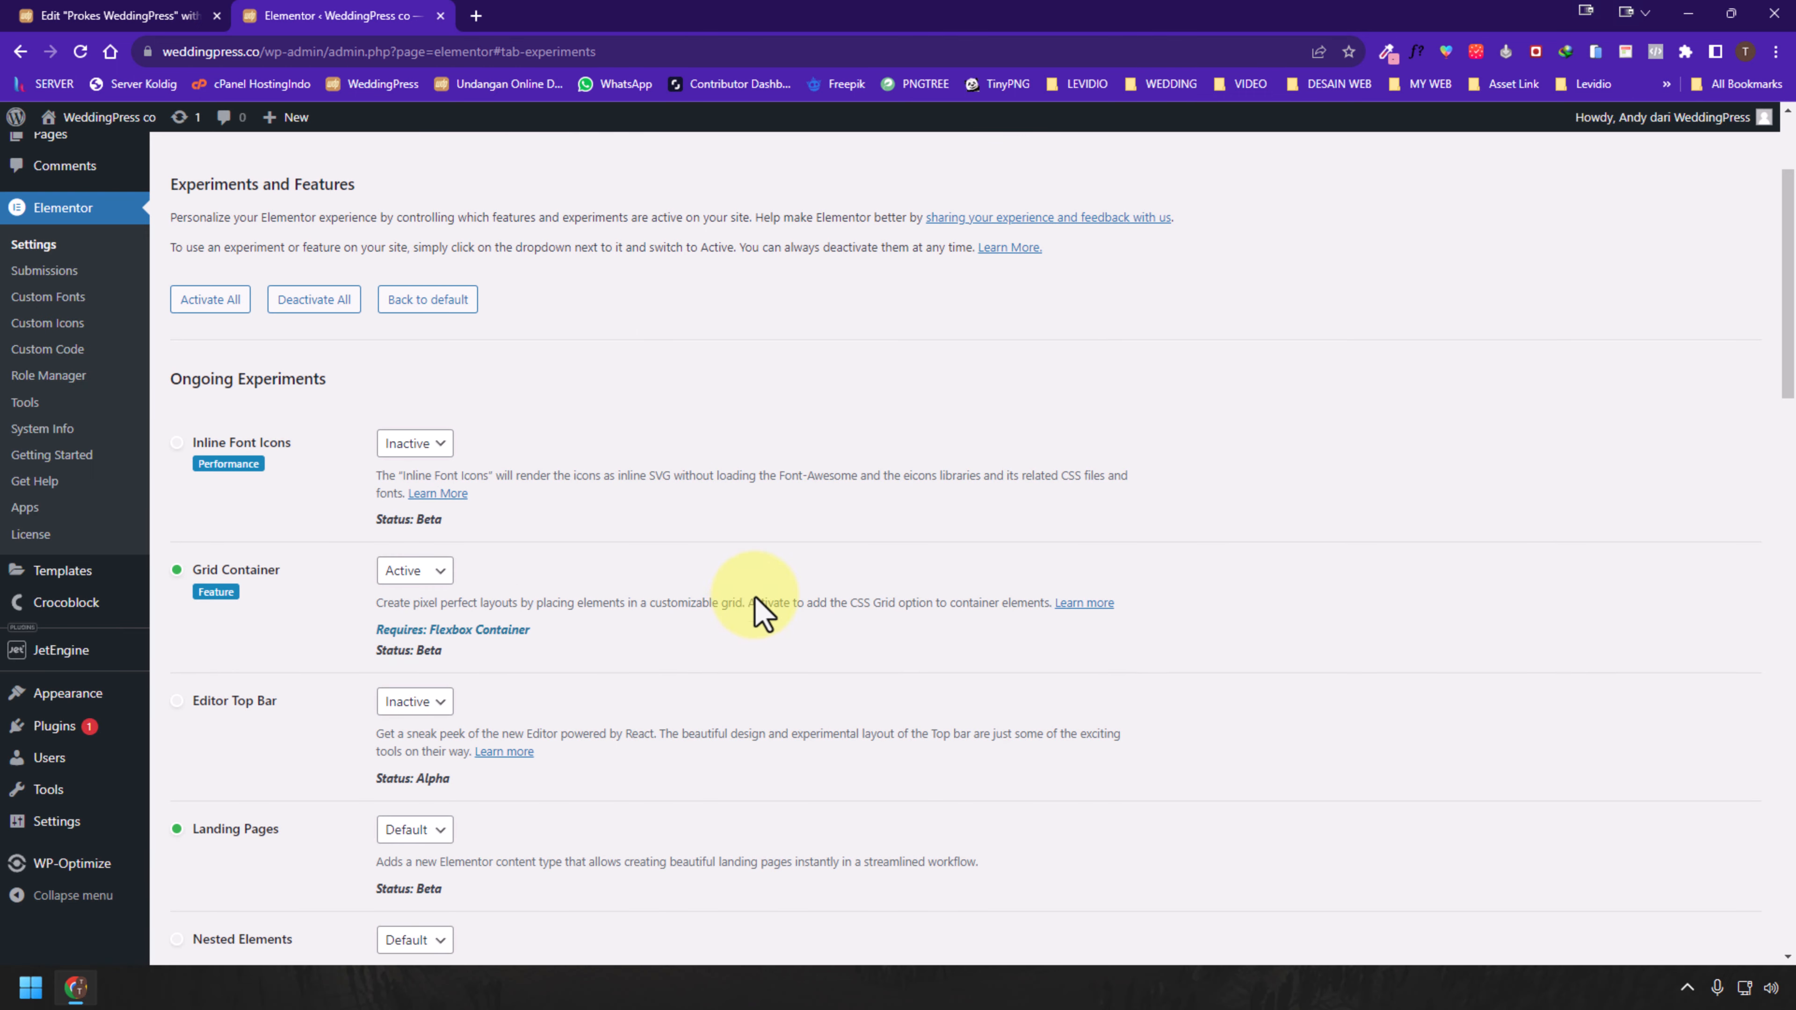
Return to the wedding page's Elementor editor and reload it
left_click(11, 10)
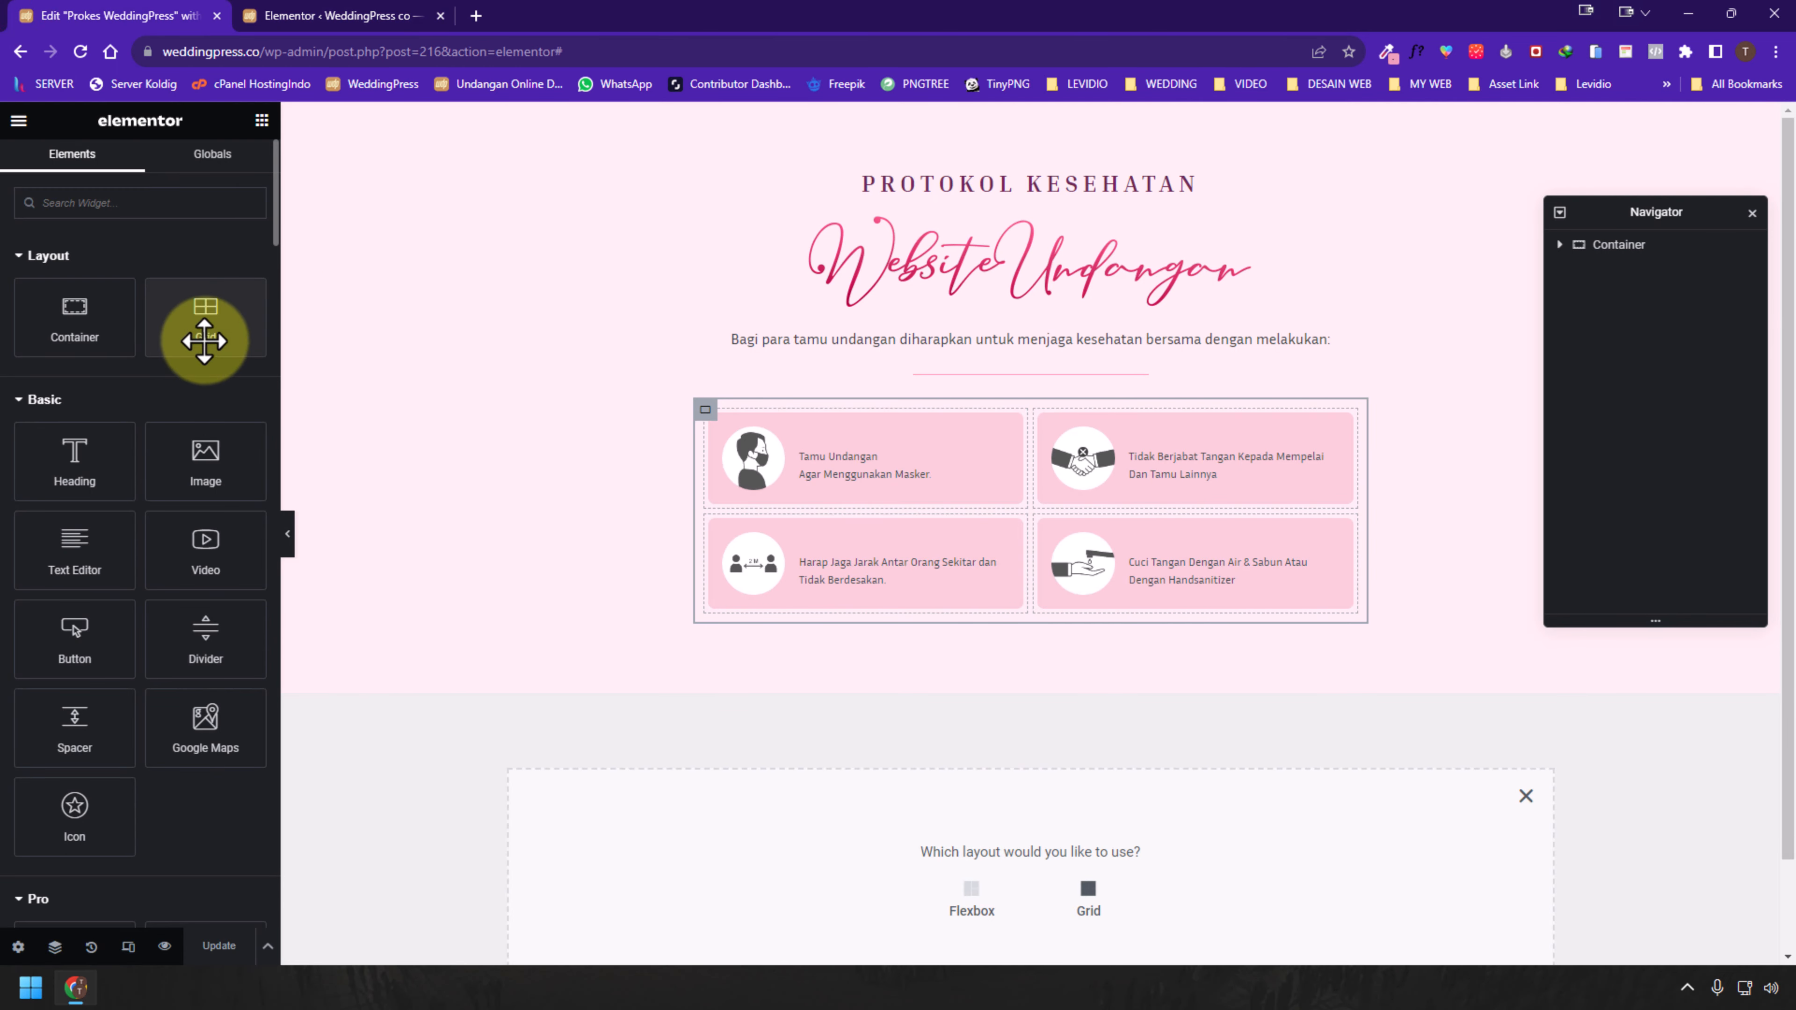
left_click(81, 51)
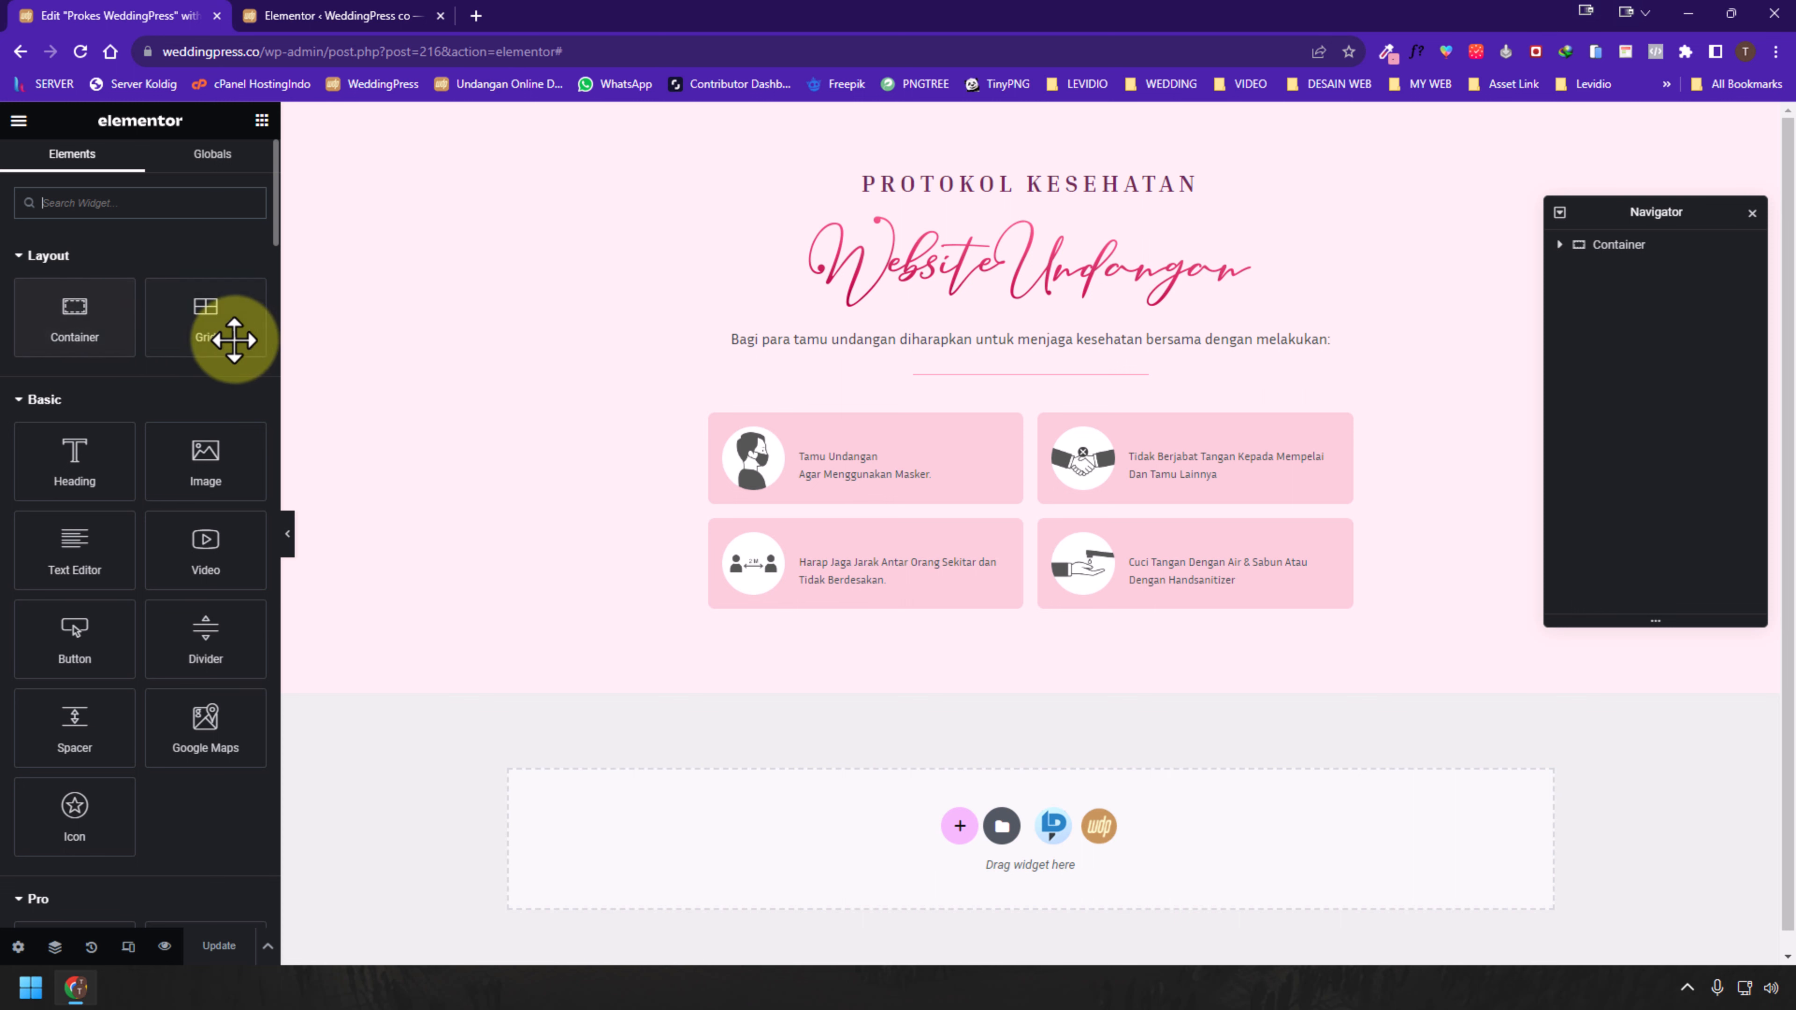
left_click_drag(234, 339, 696, 443)
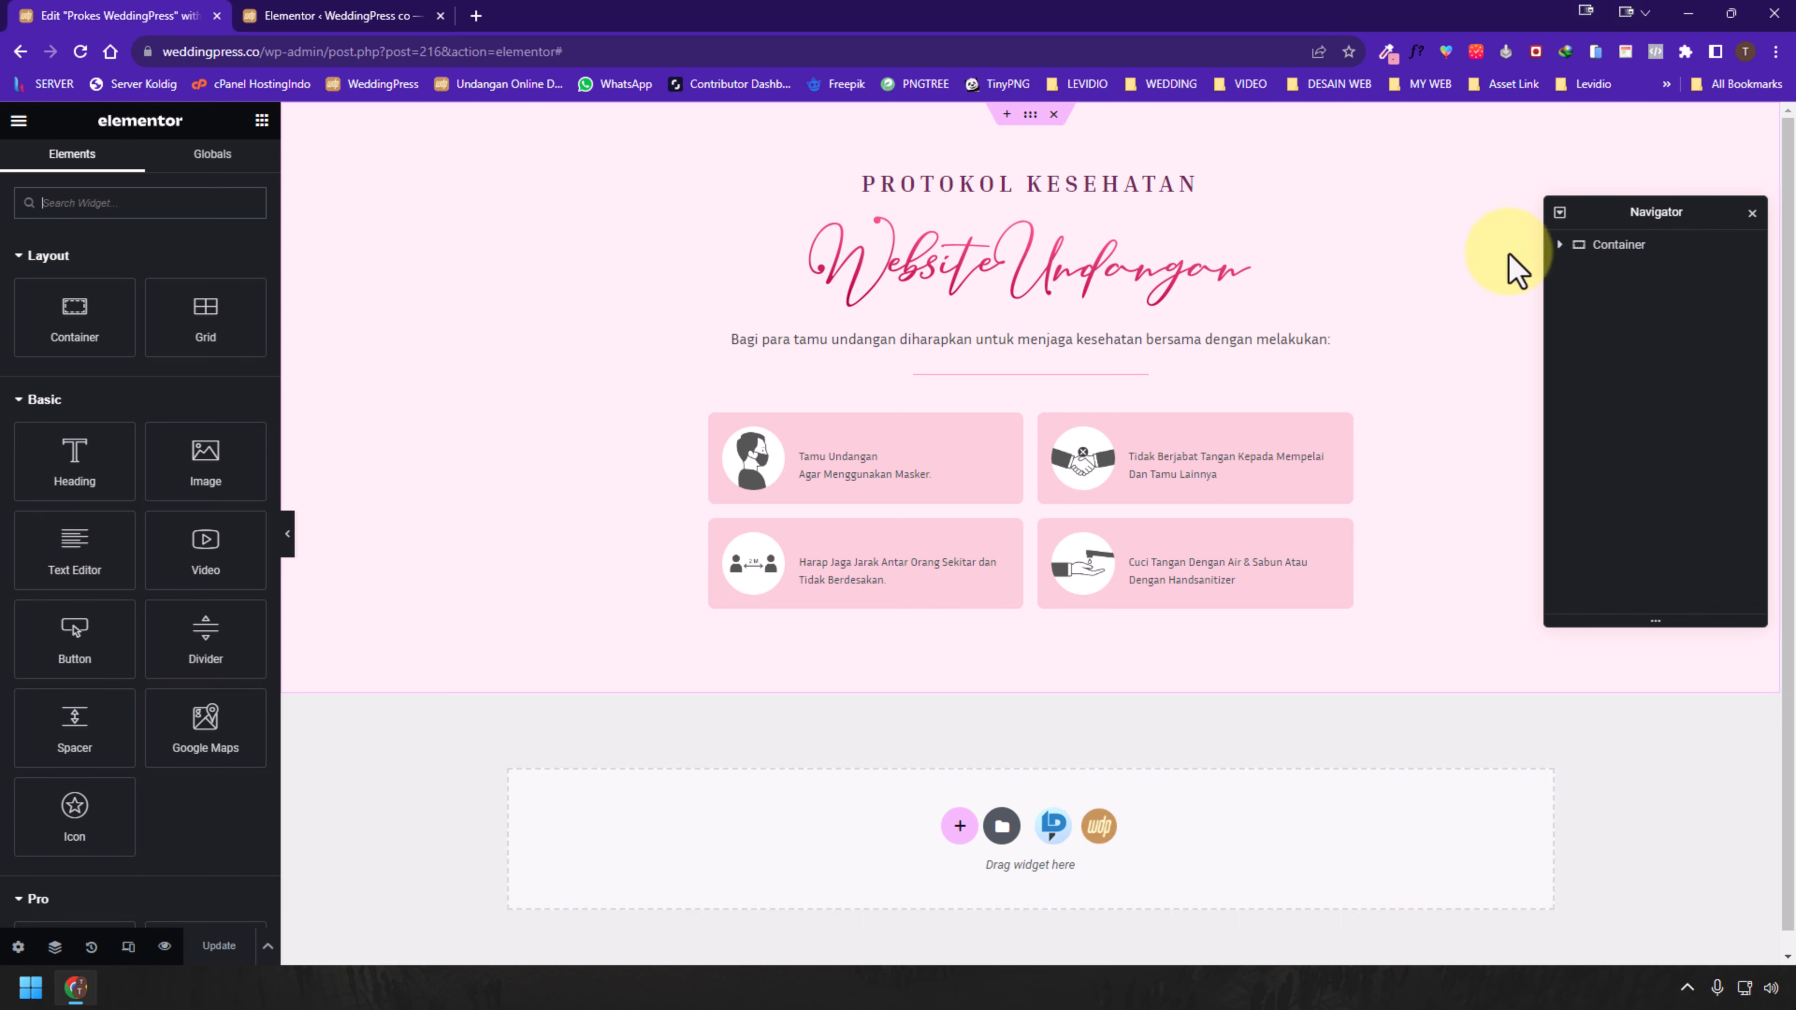
Set the main container's direction to vertical column, with both Justify Content and Align Items centered
left_click(1616, 242)
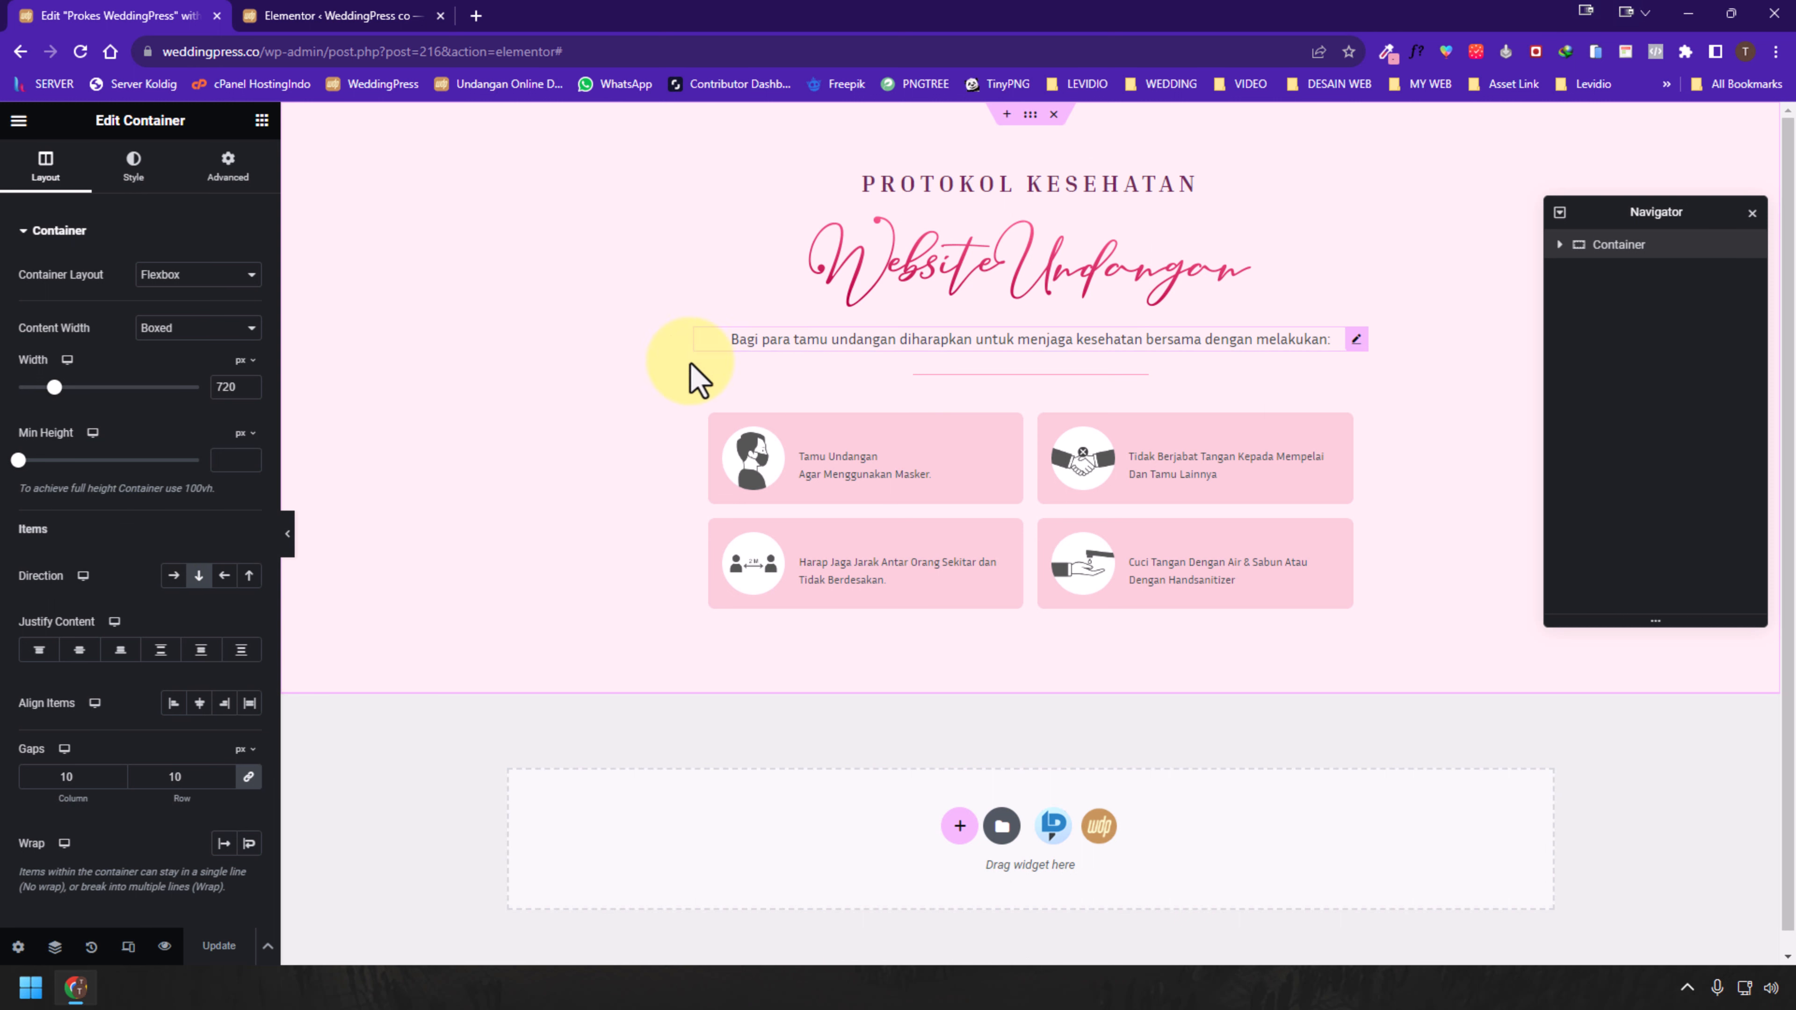
left_click(171, 577)
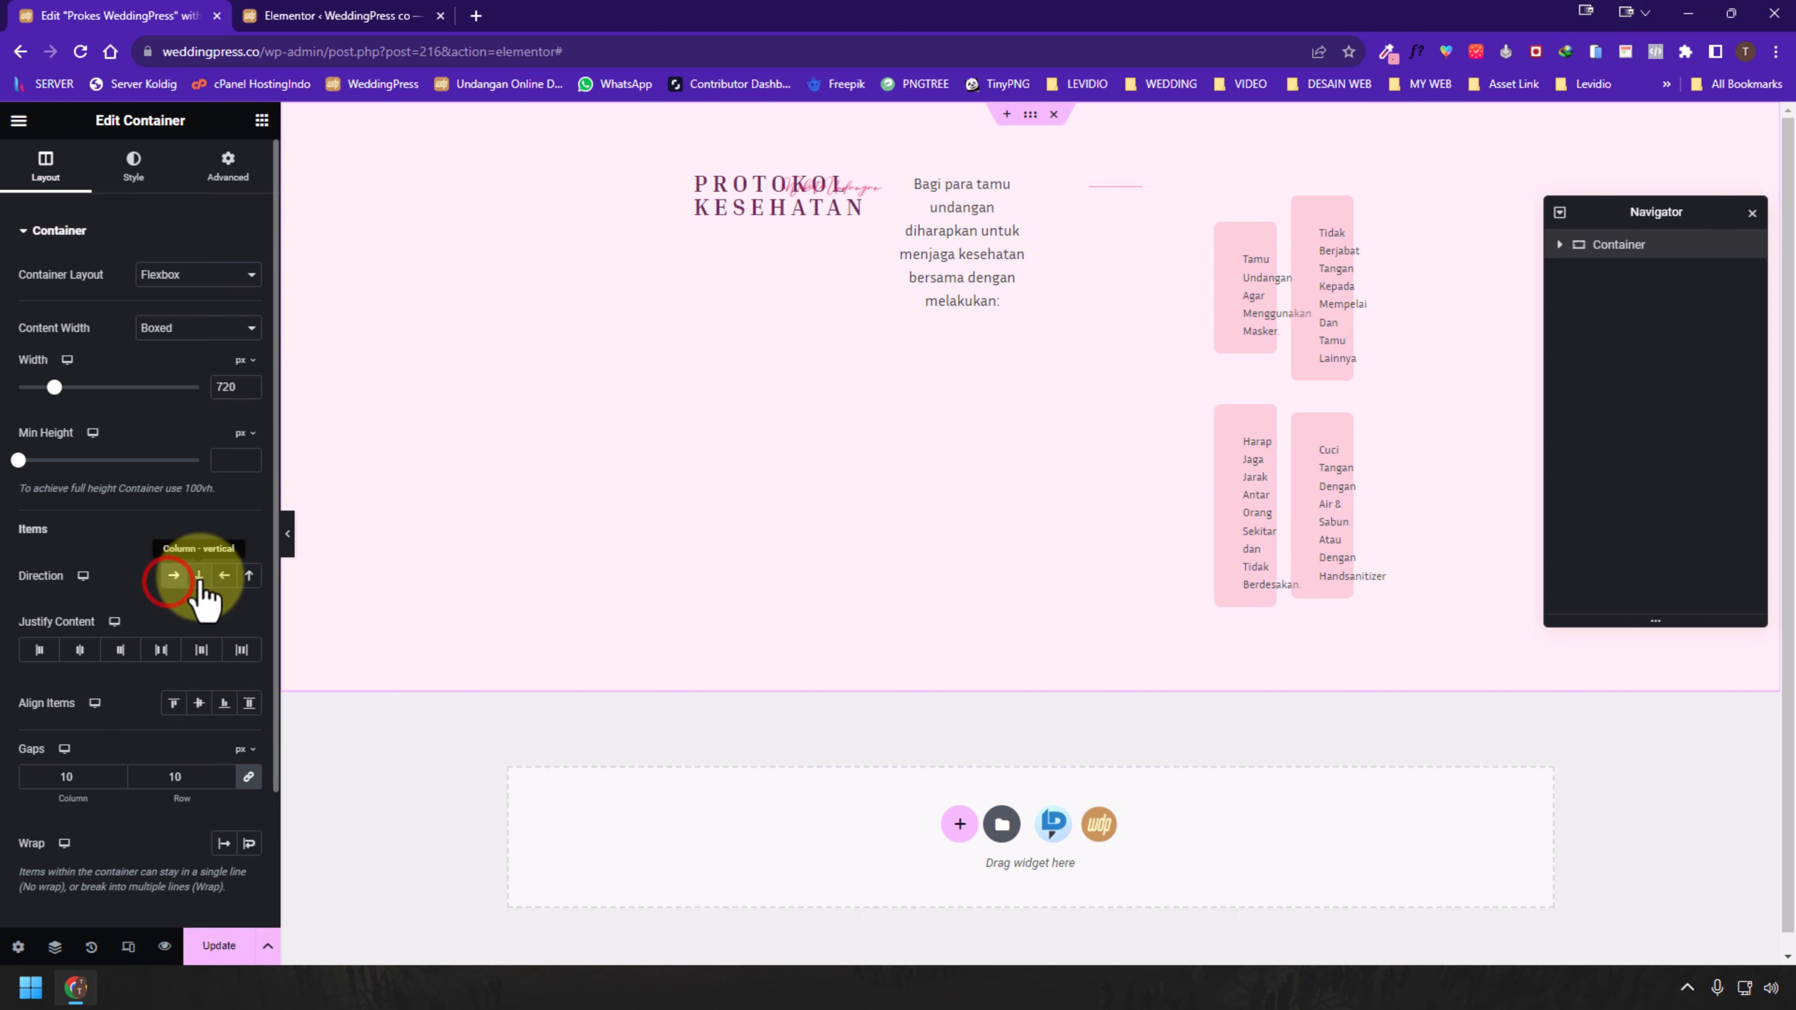
left_click(199, 577)
left_click(224, 576)
left_click(199, 575)
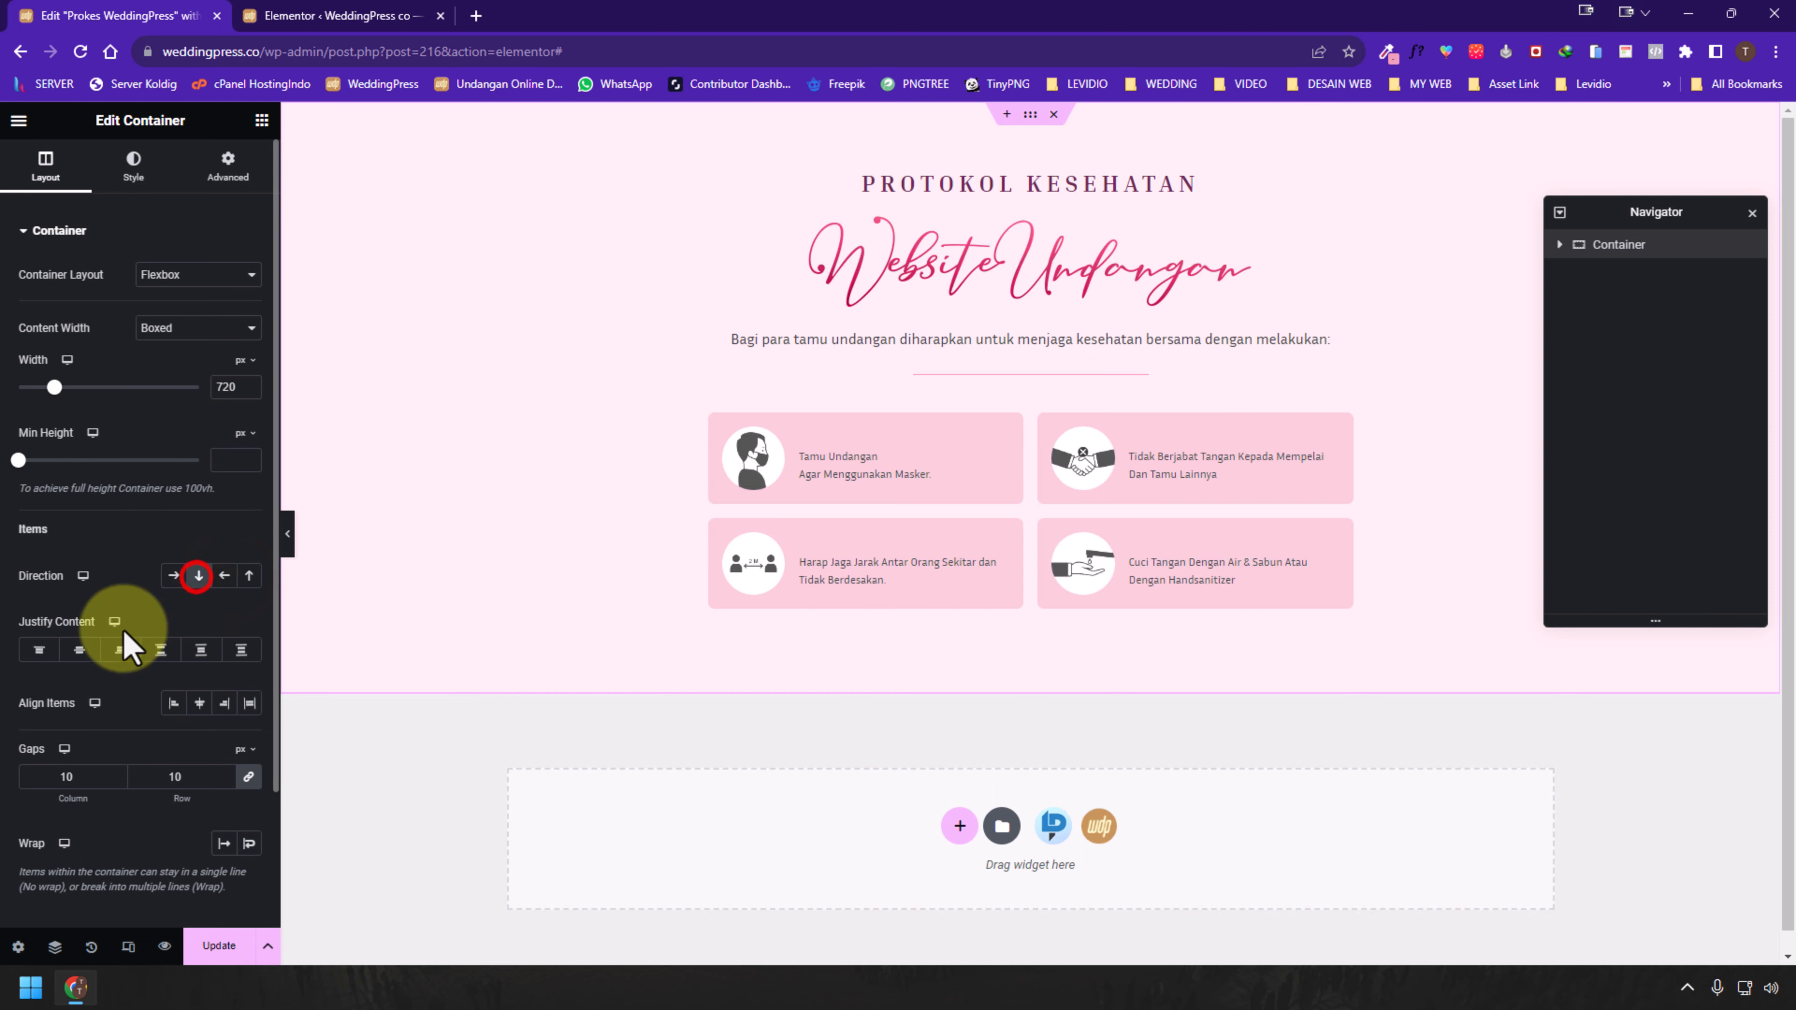
left_click(82, 650)
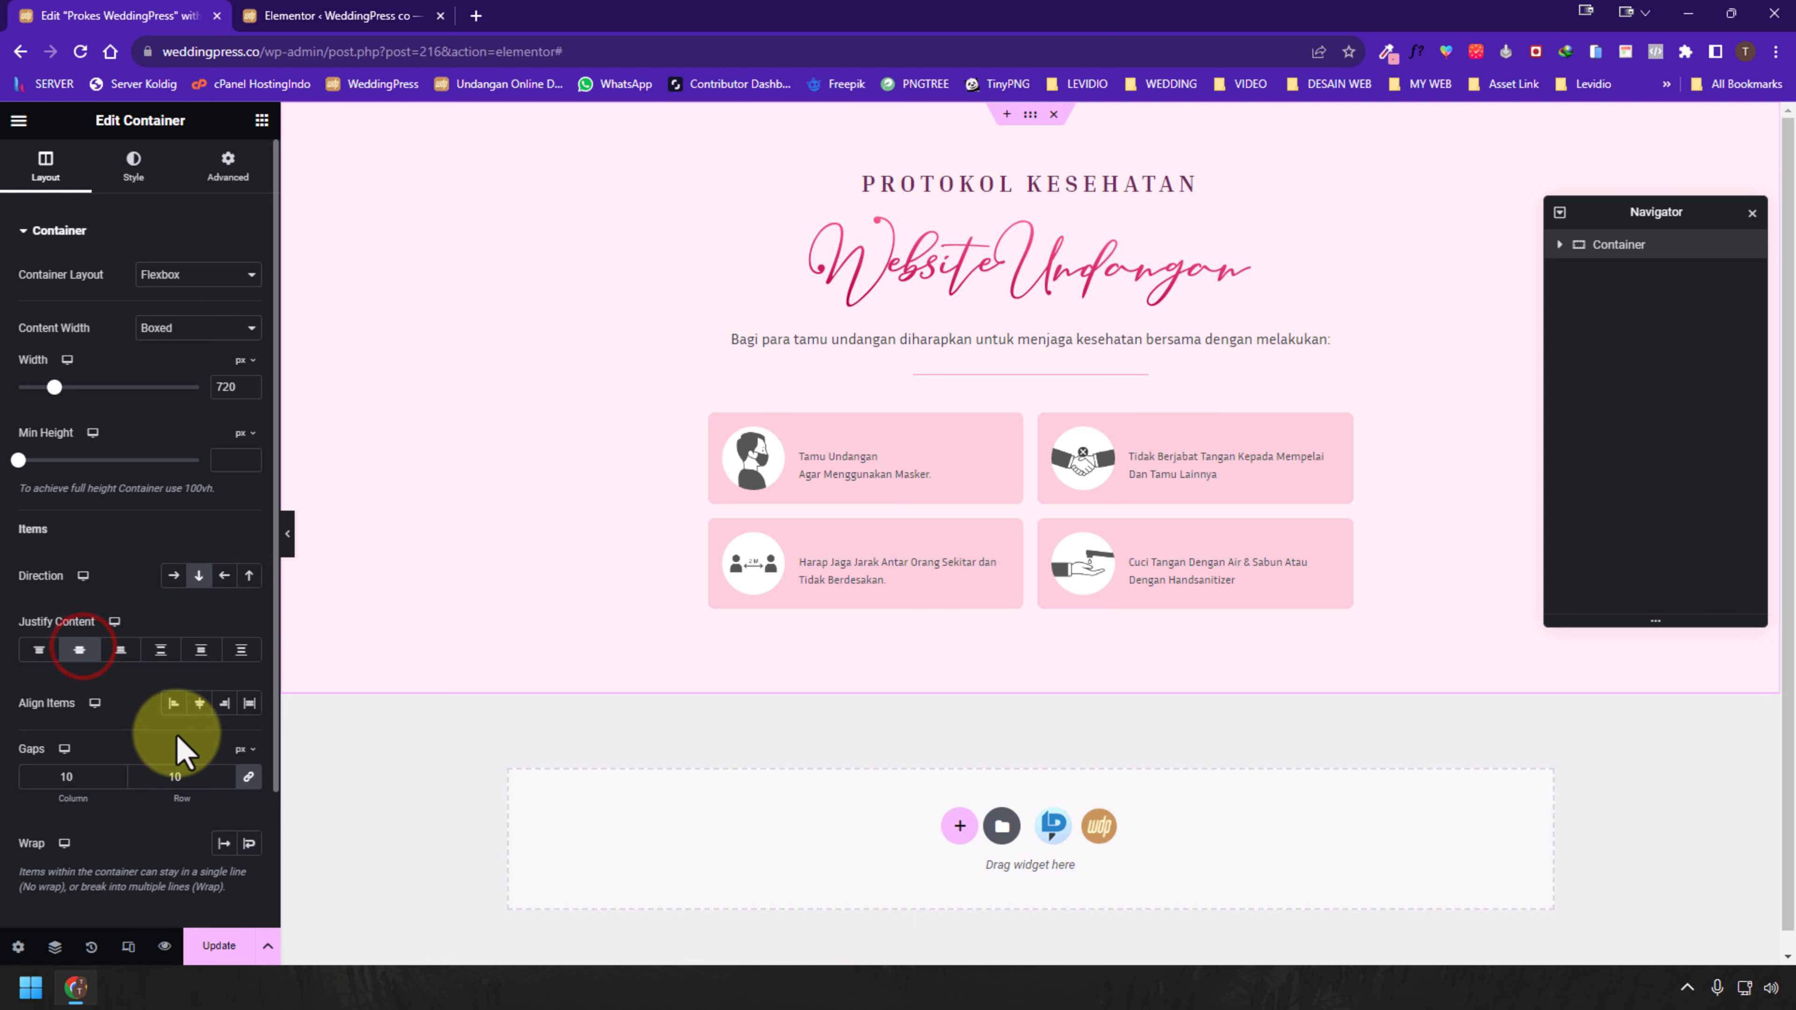
left_click(200, 703)
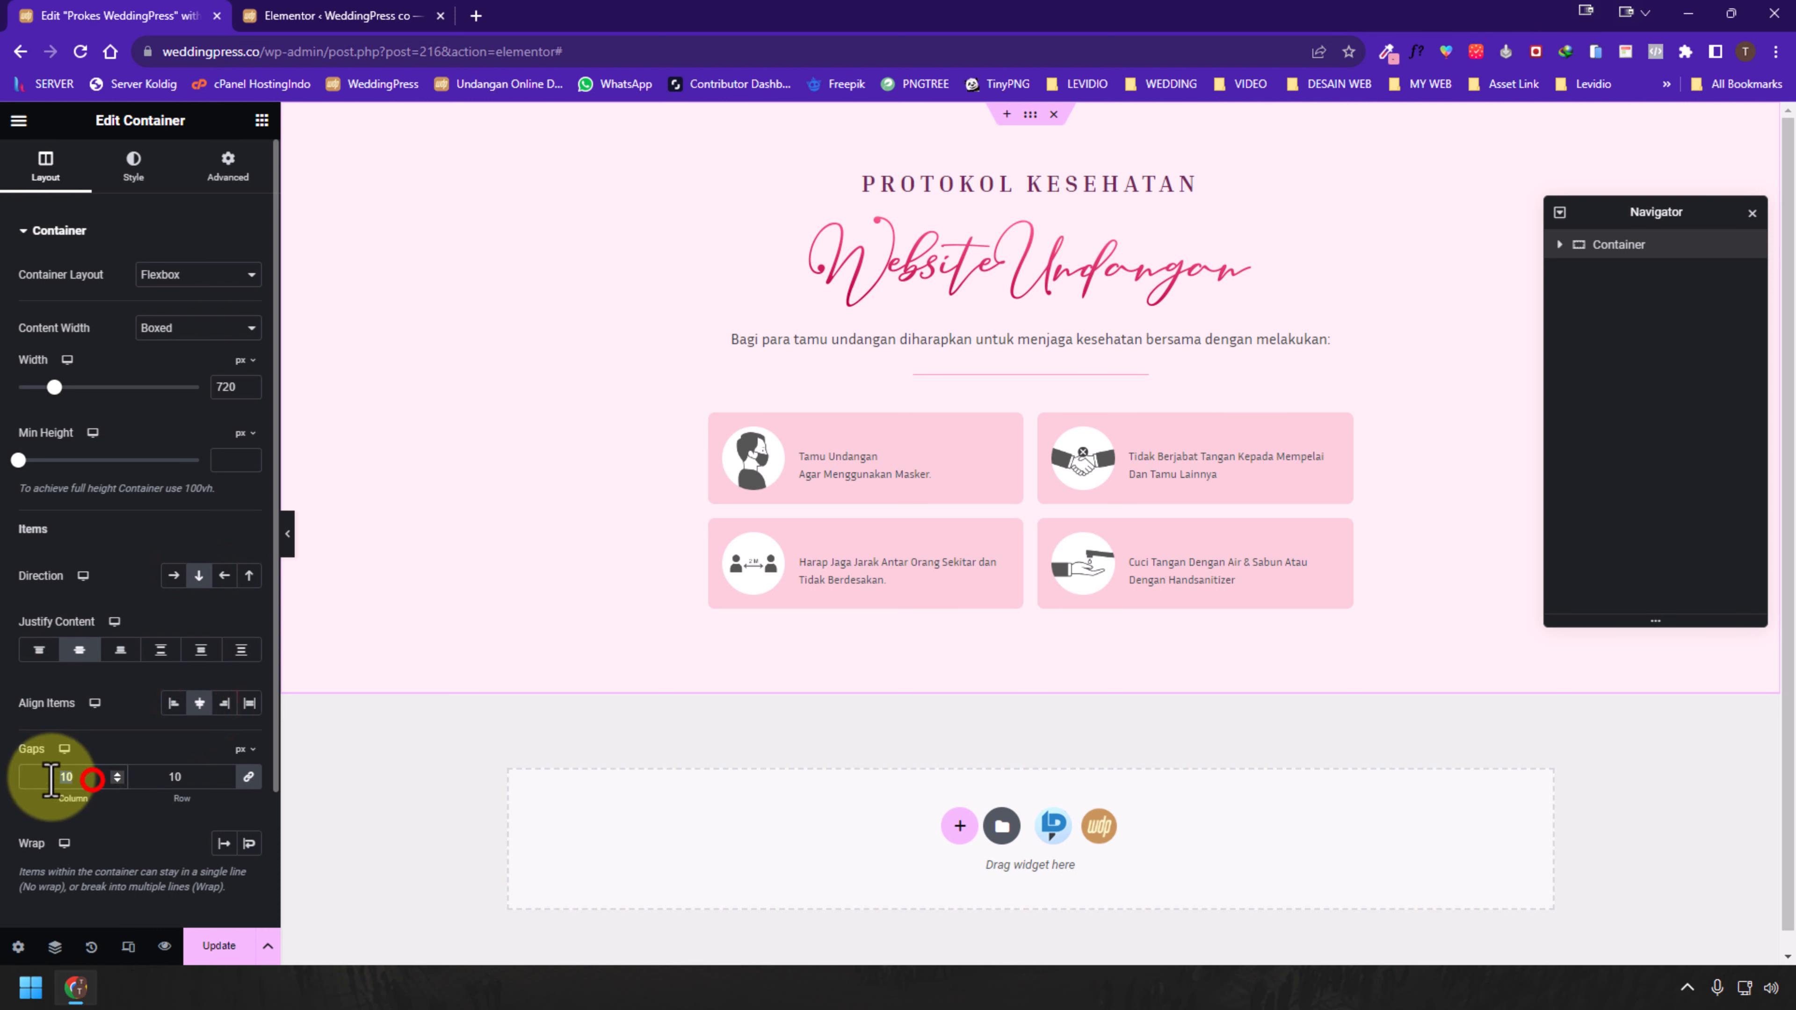
Try linked column and row gaps of 25 px on the main container, and settle on 0 px
left_click_drag(48, 775, 106, 778)
type("25")
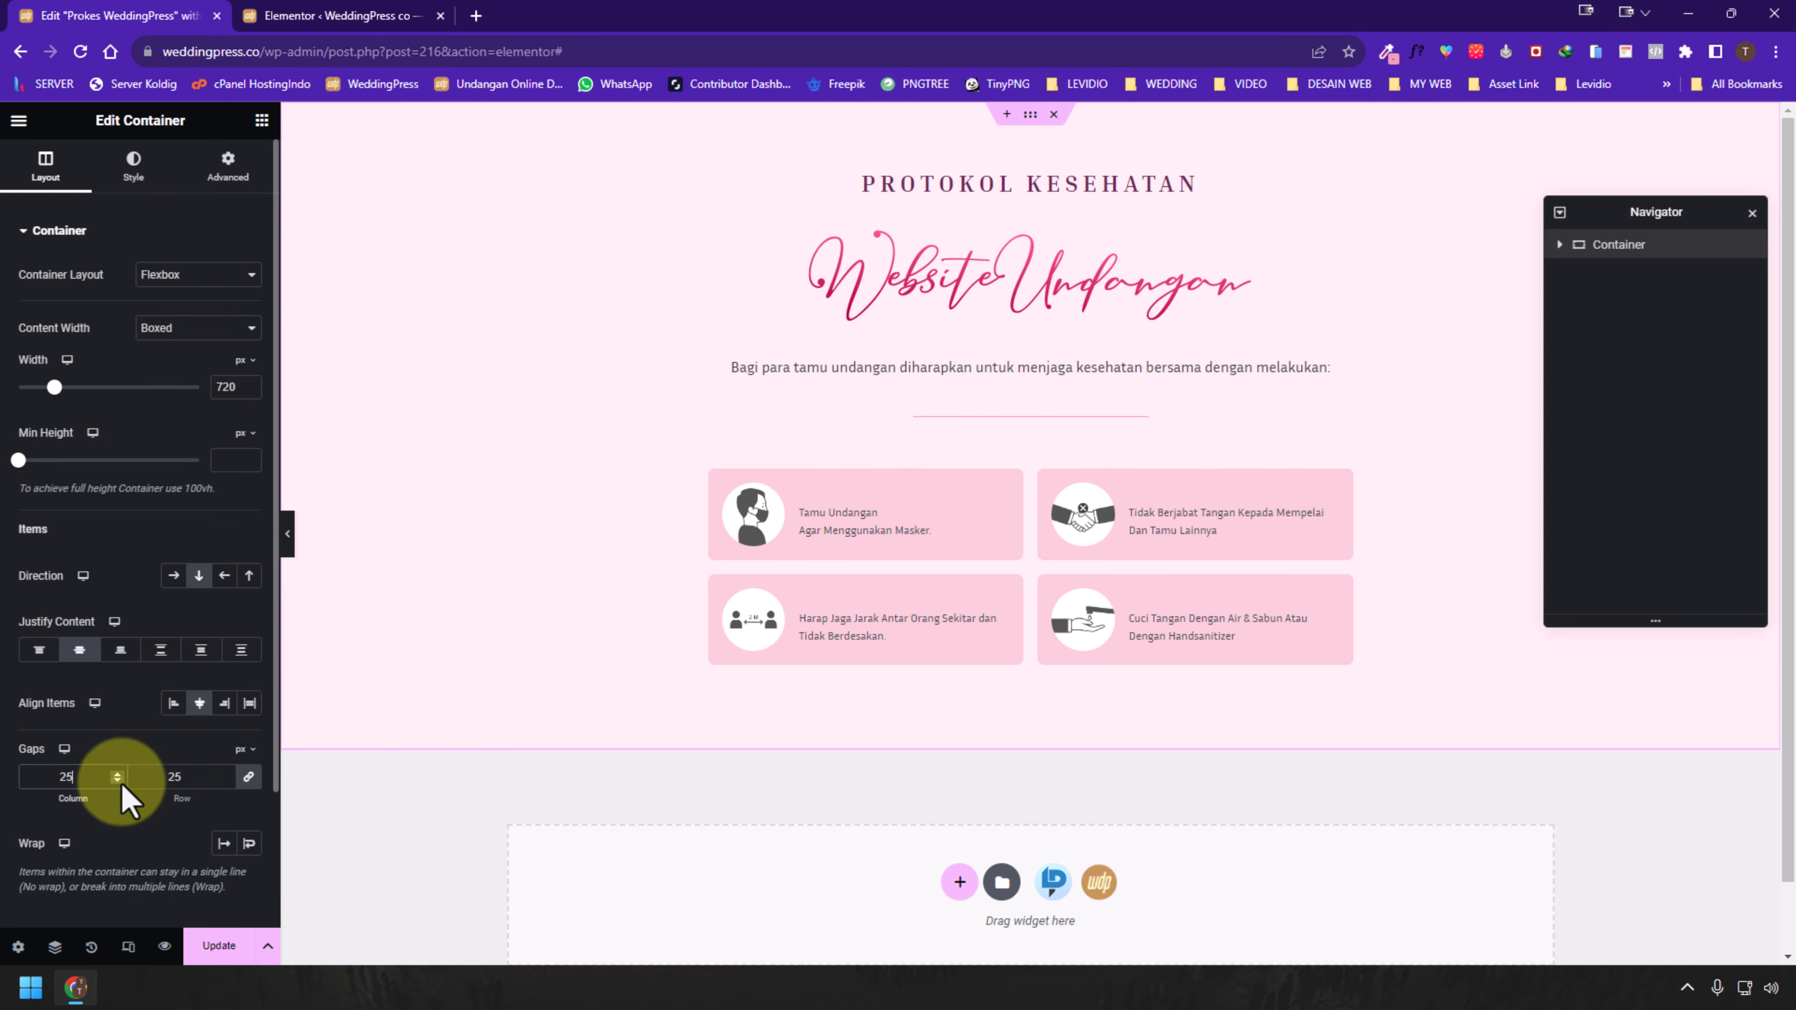
left_click_drag(80, 778, 2, 780)
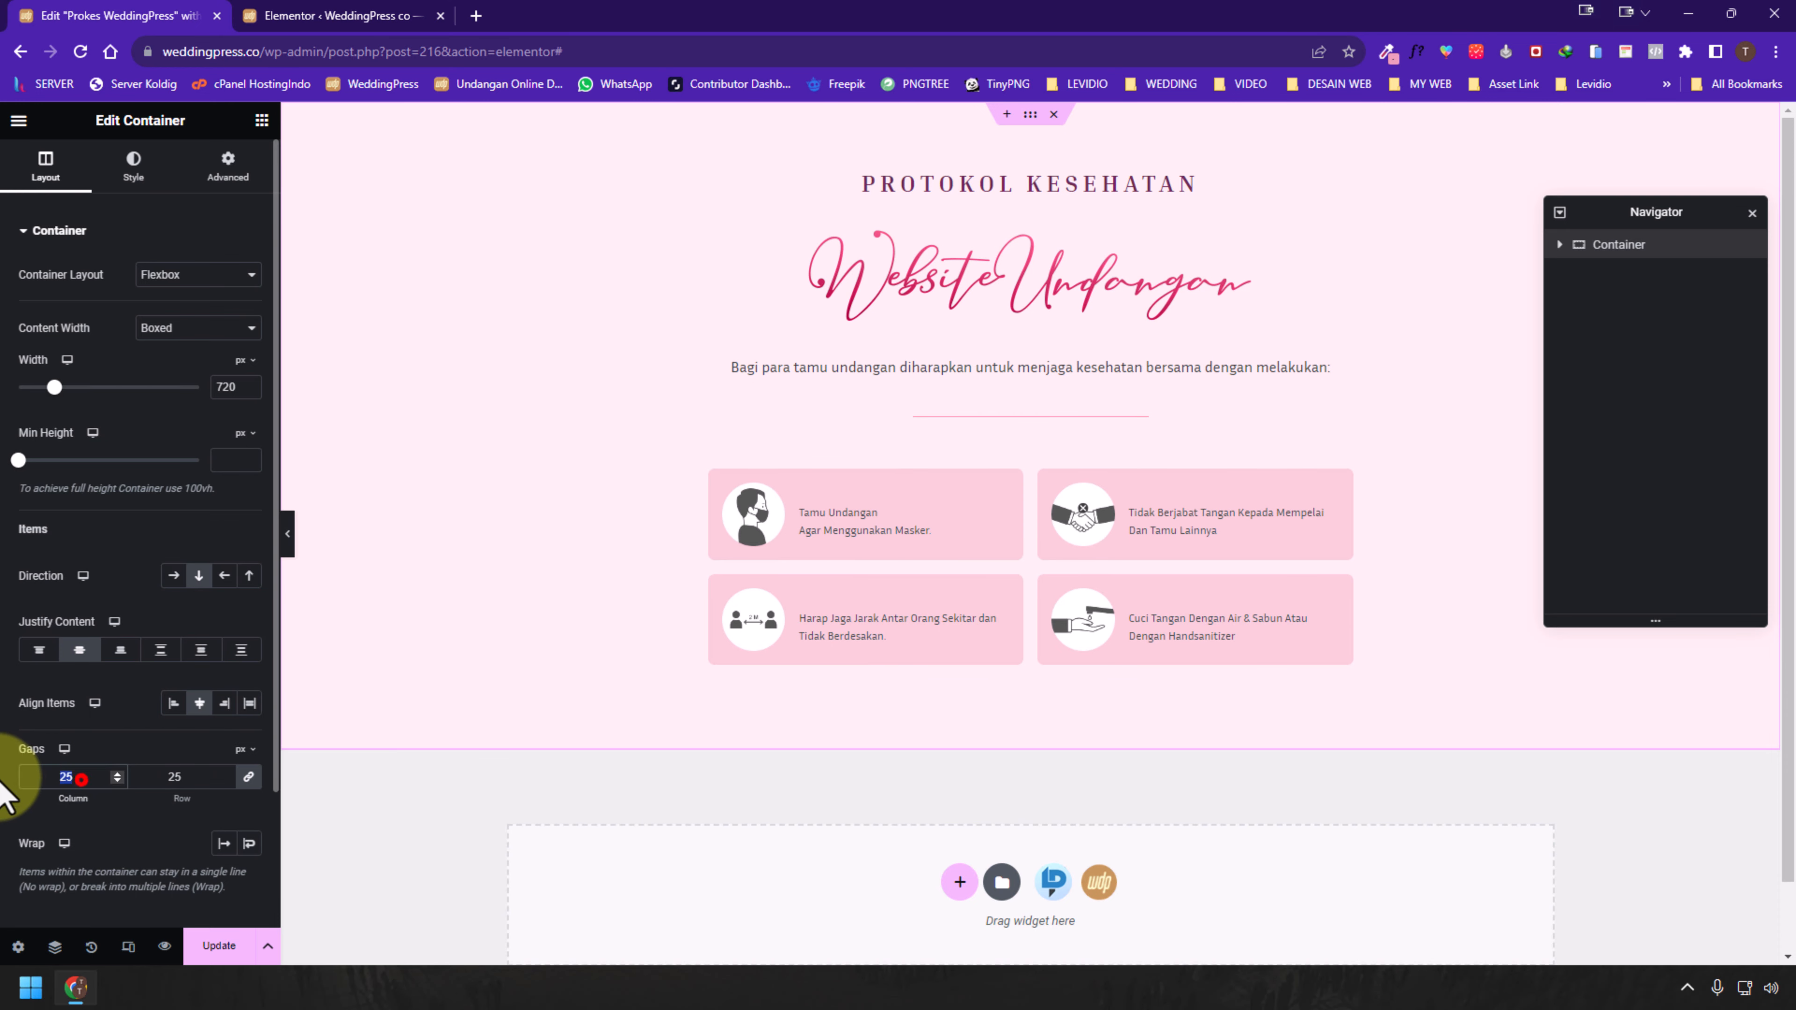
type("0")
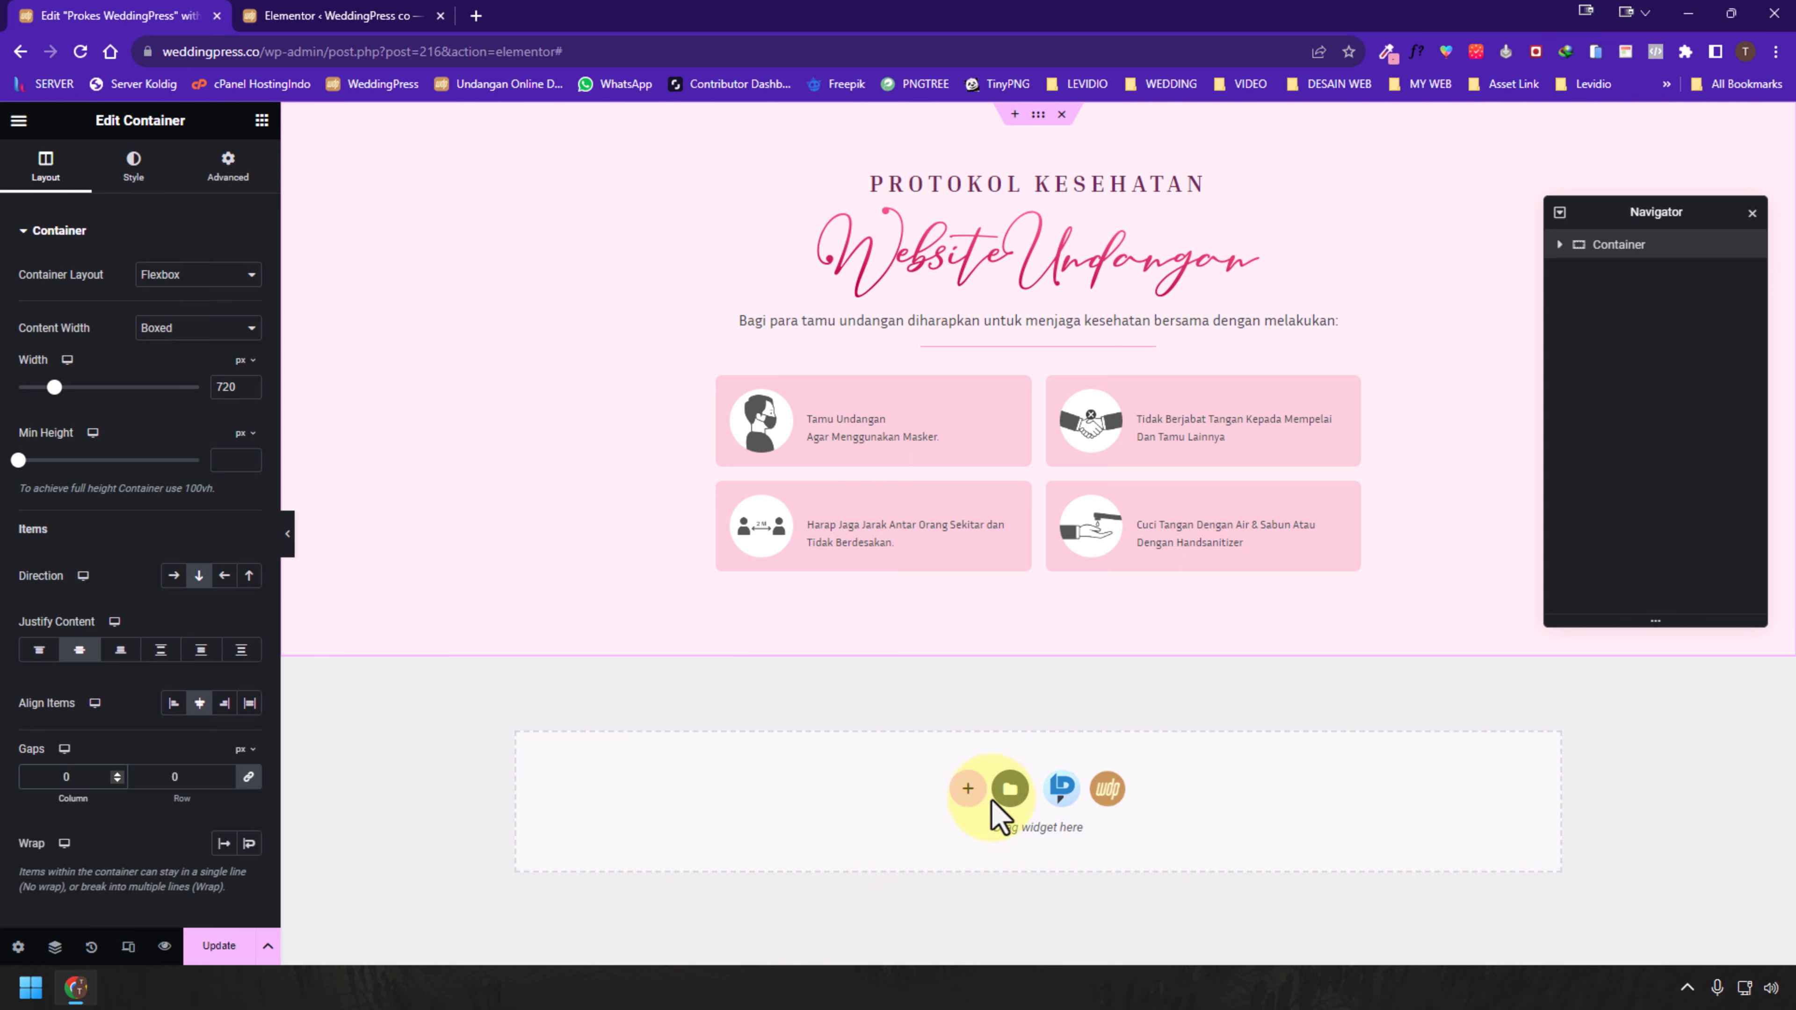
Add a Flexbox container with the single vertical column structure below the existing section, and delete it again
left_click(967, 788)
scroll(848, 672, "up", 1)
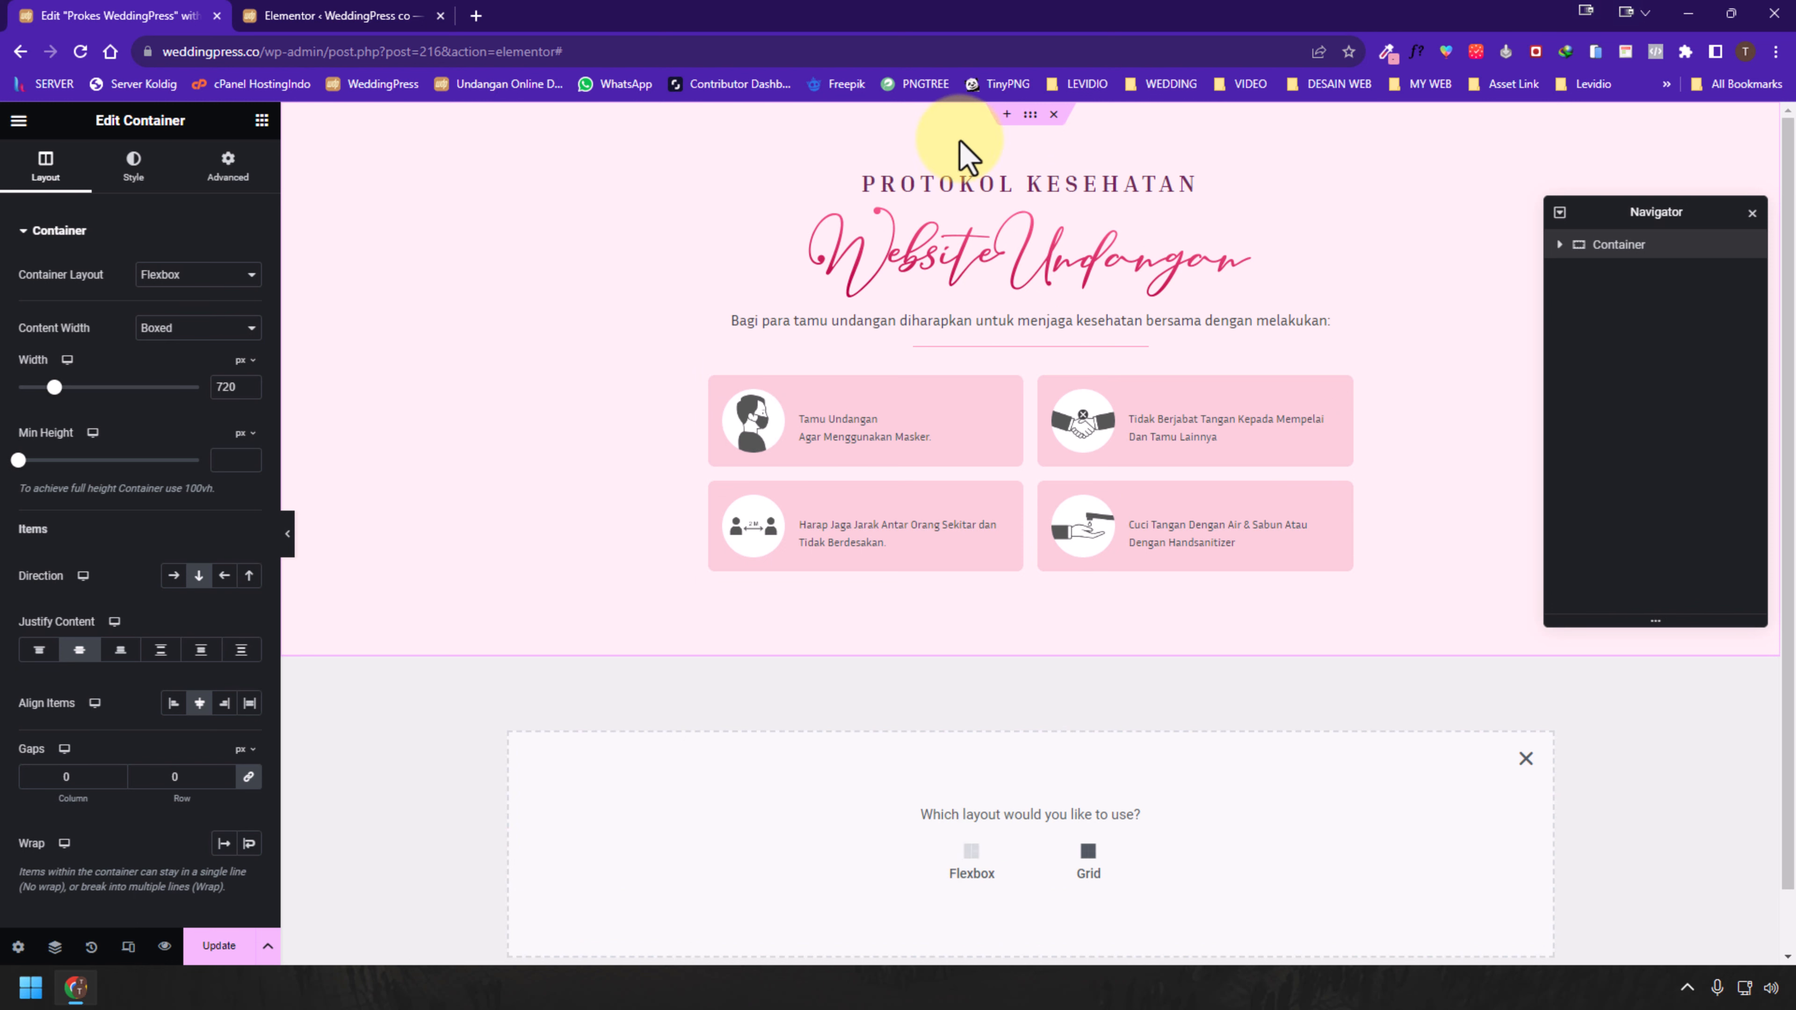
left_click(1030, 114)
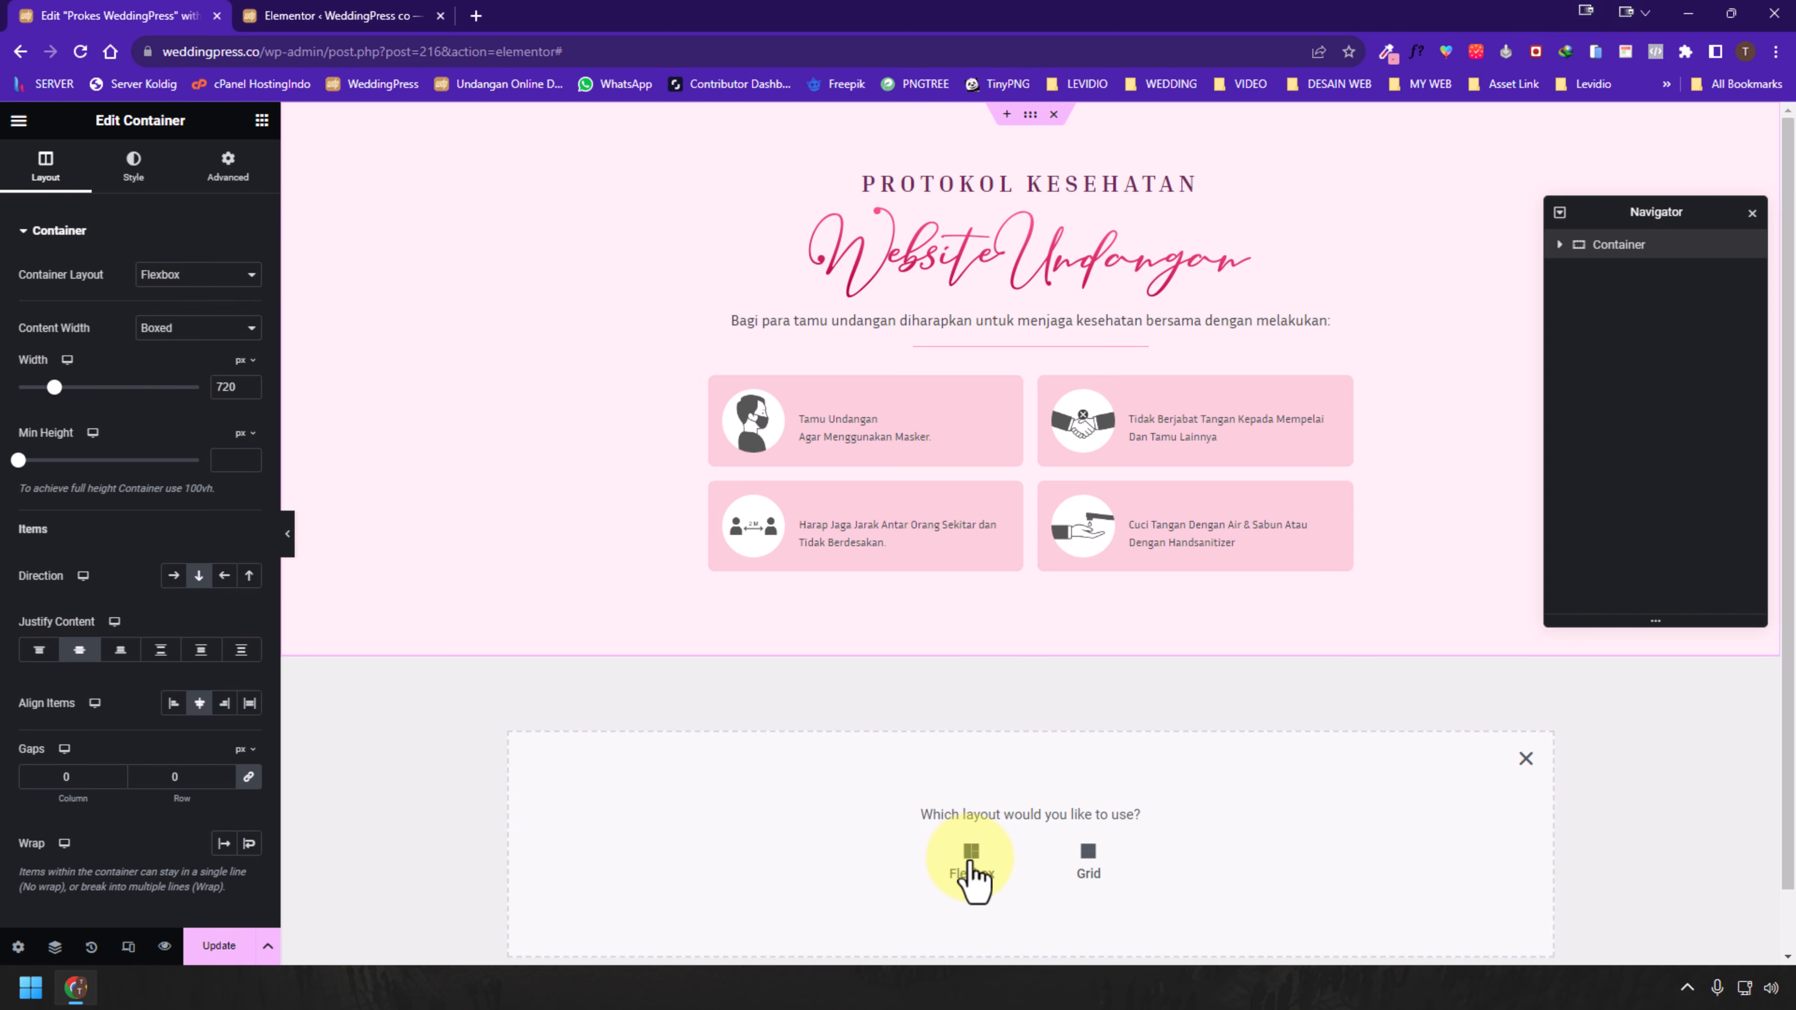
left_click(970, 860)
scroll(605, 918, "down", 1)
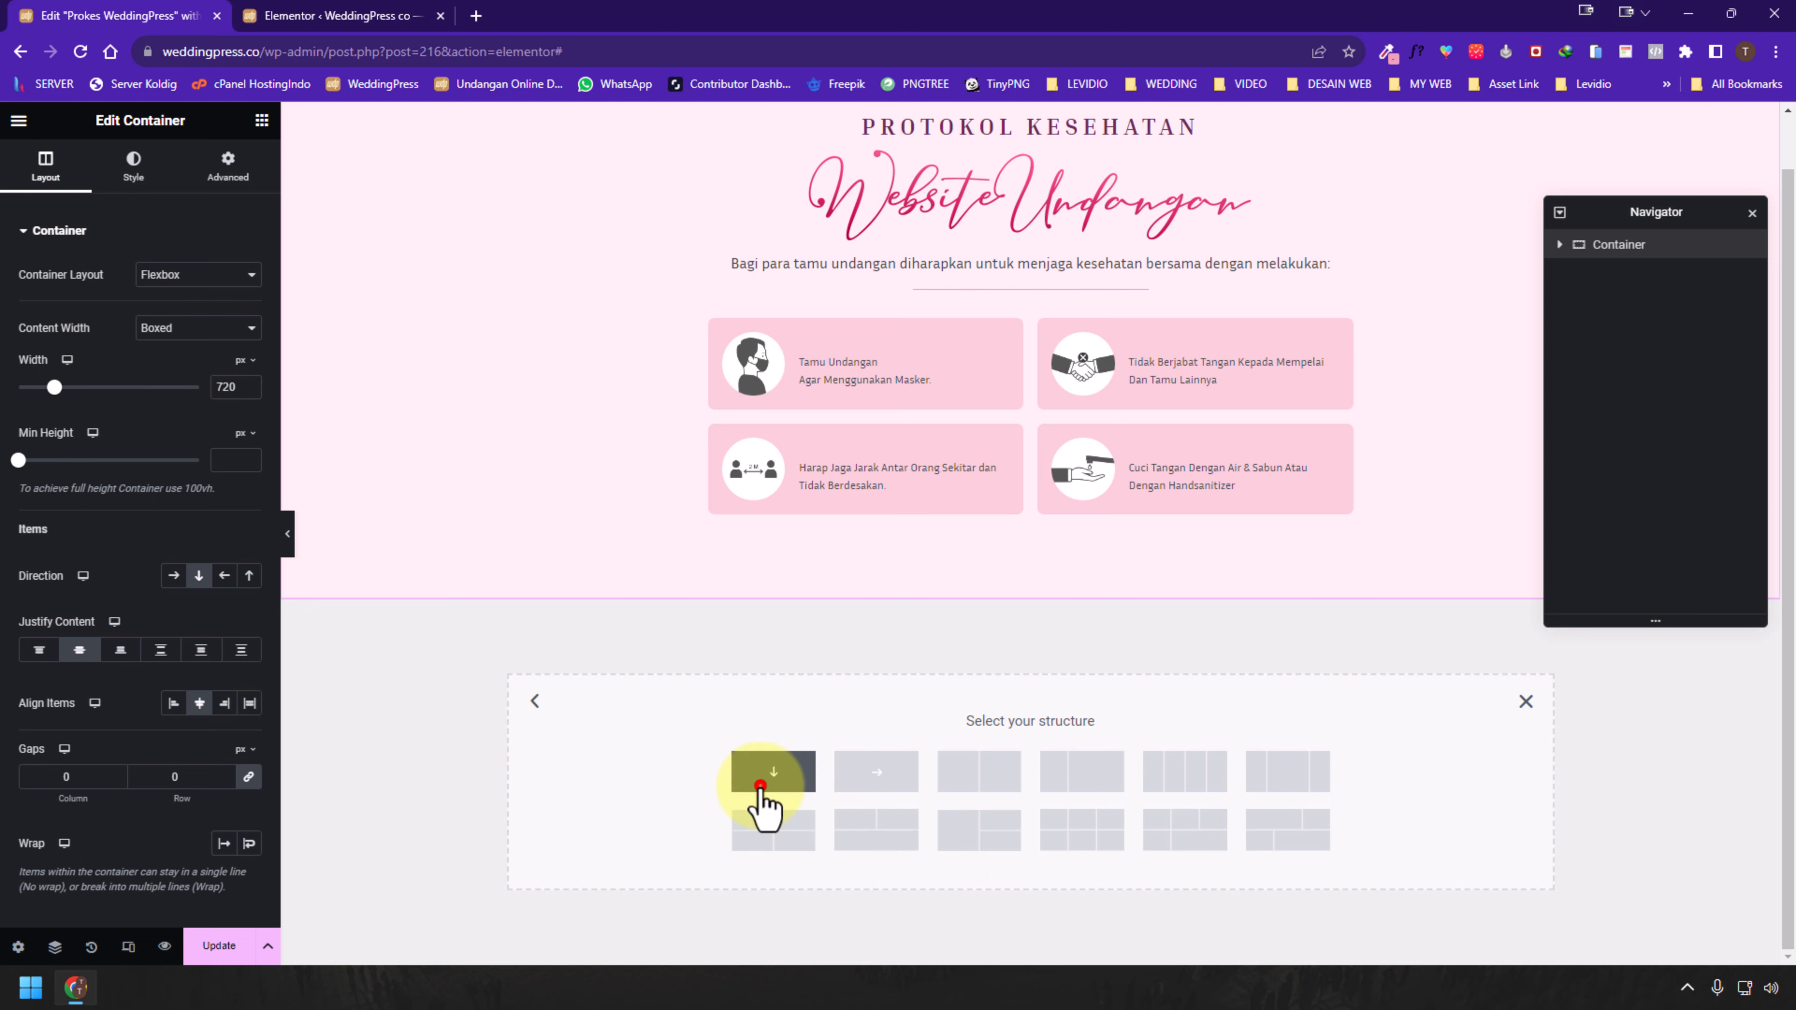
left_click(760, 781)
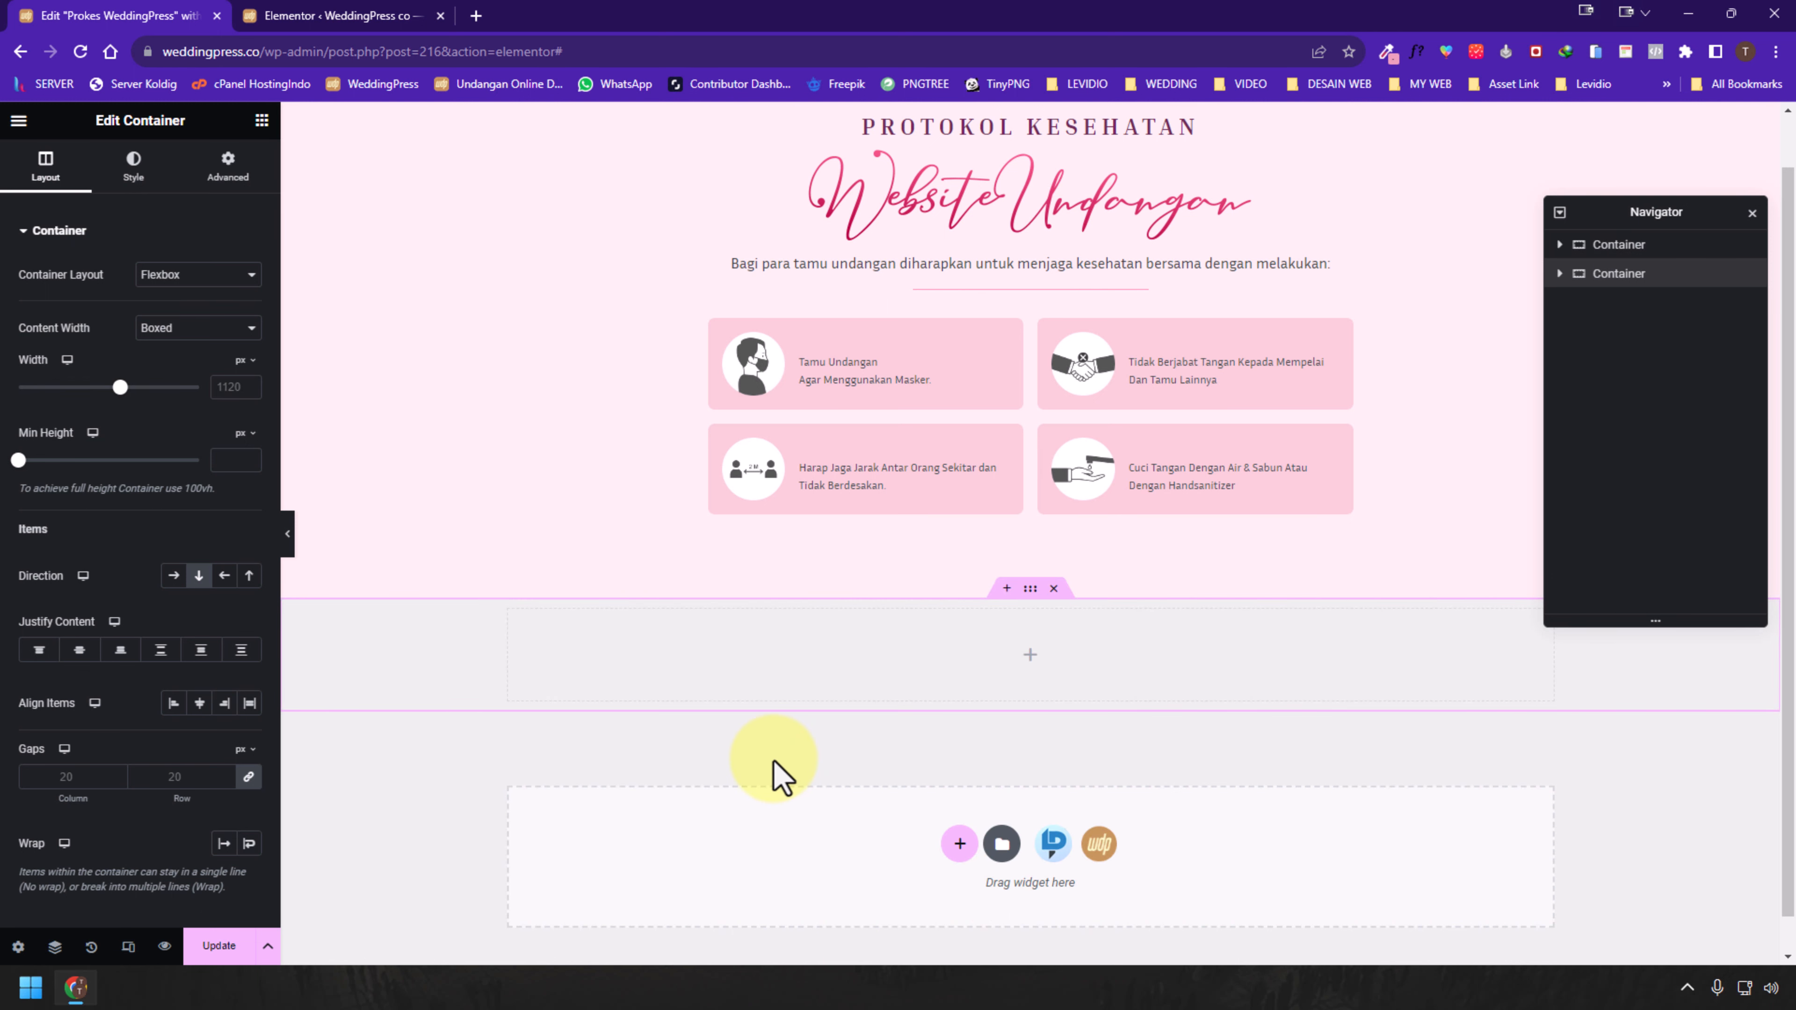
left_click(1054, 589)
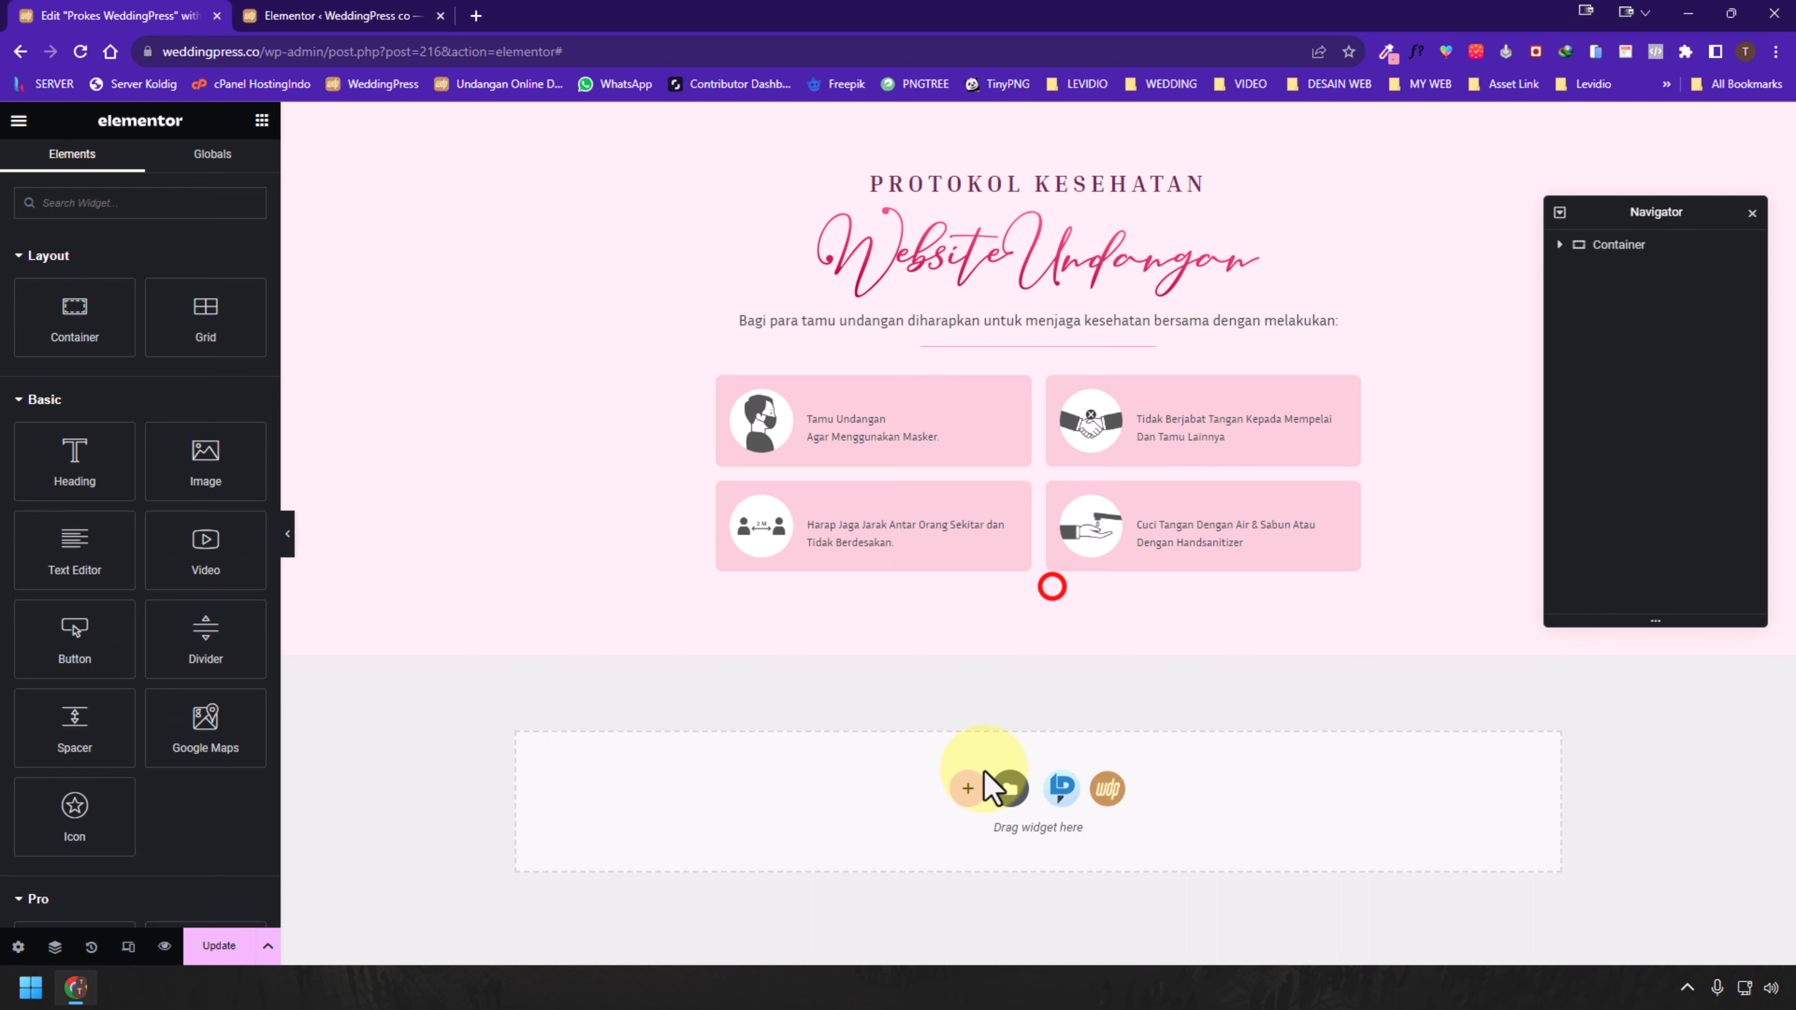
Add a Flexbox container with the two-by-two structure of four nested containers below the existing section
left_click(962, 796)
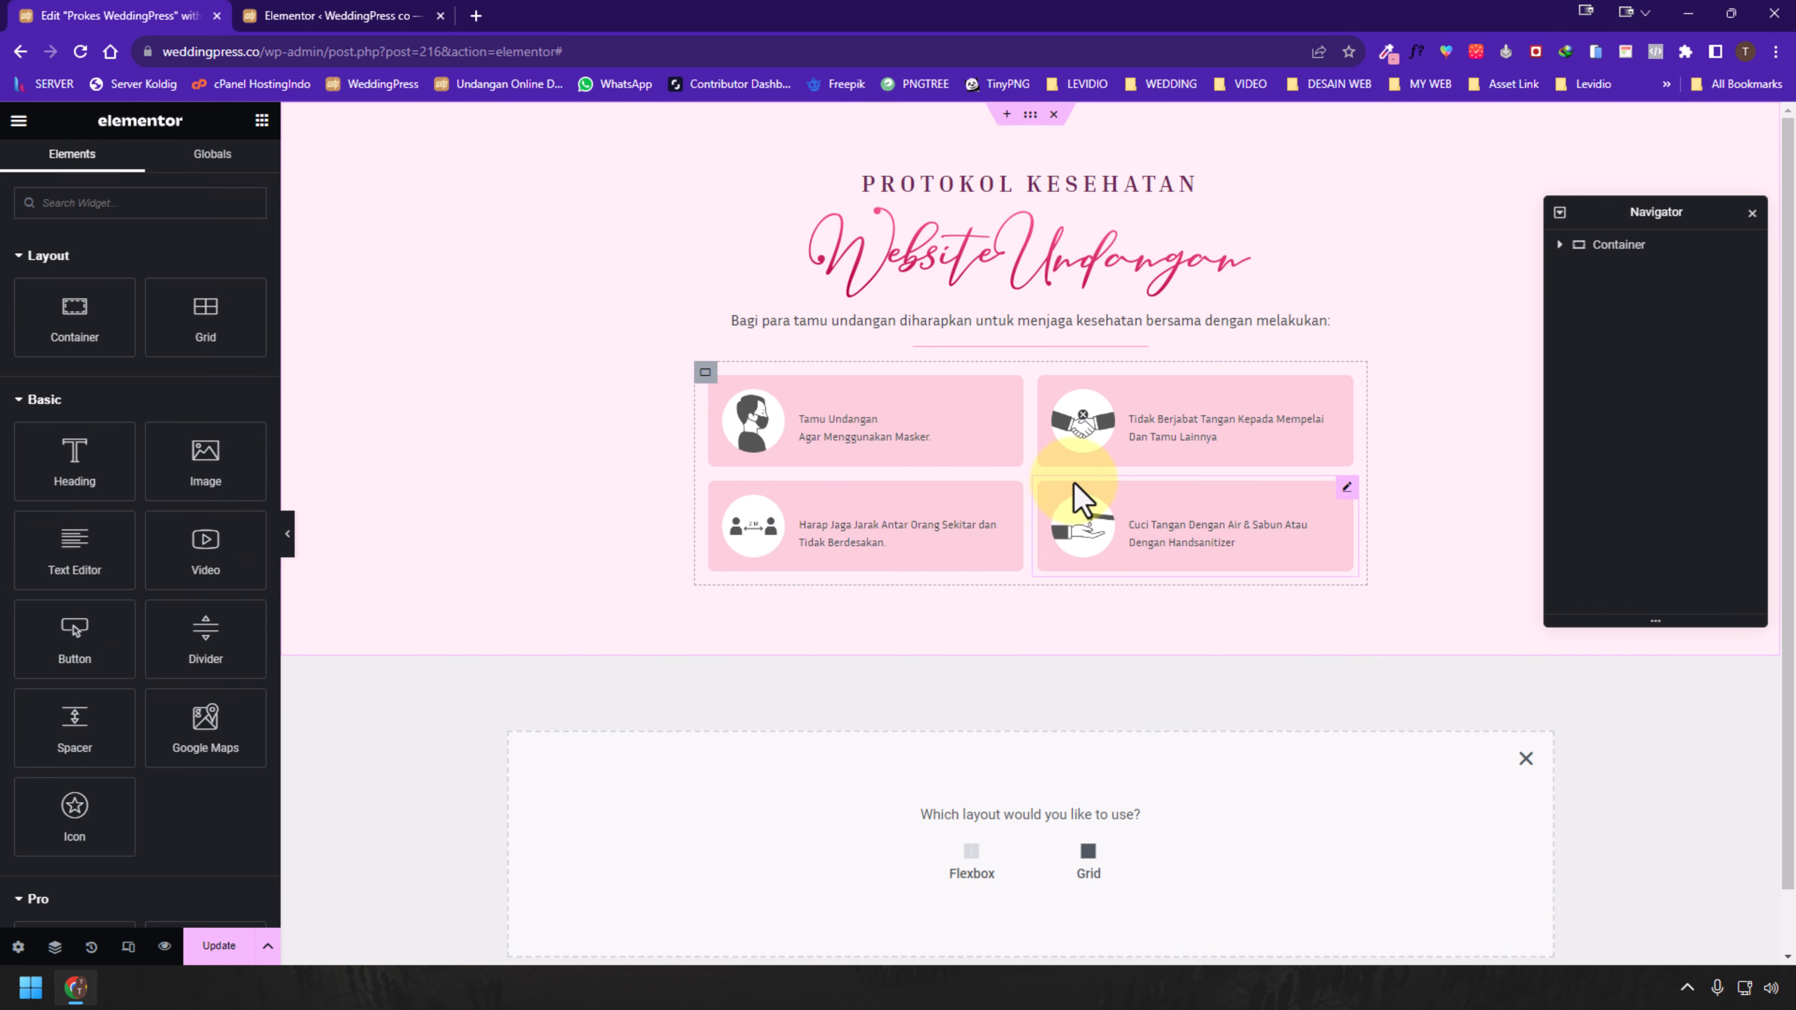
left_click(975, 851)
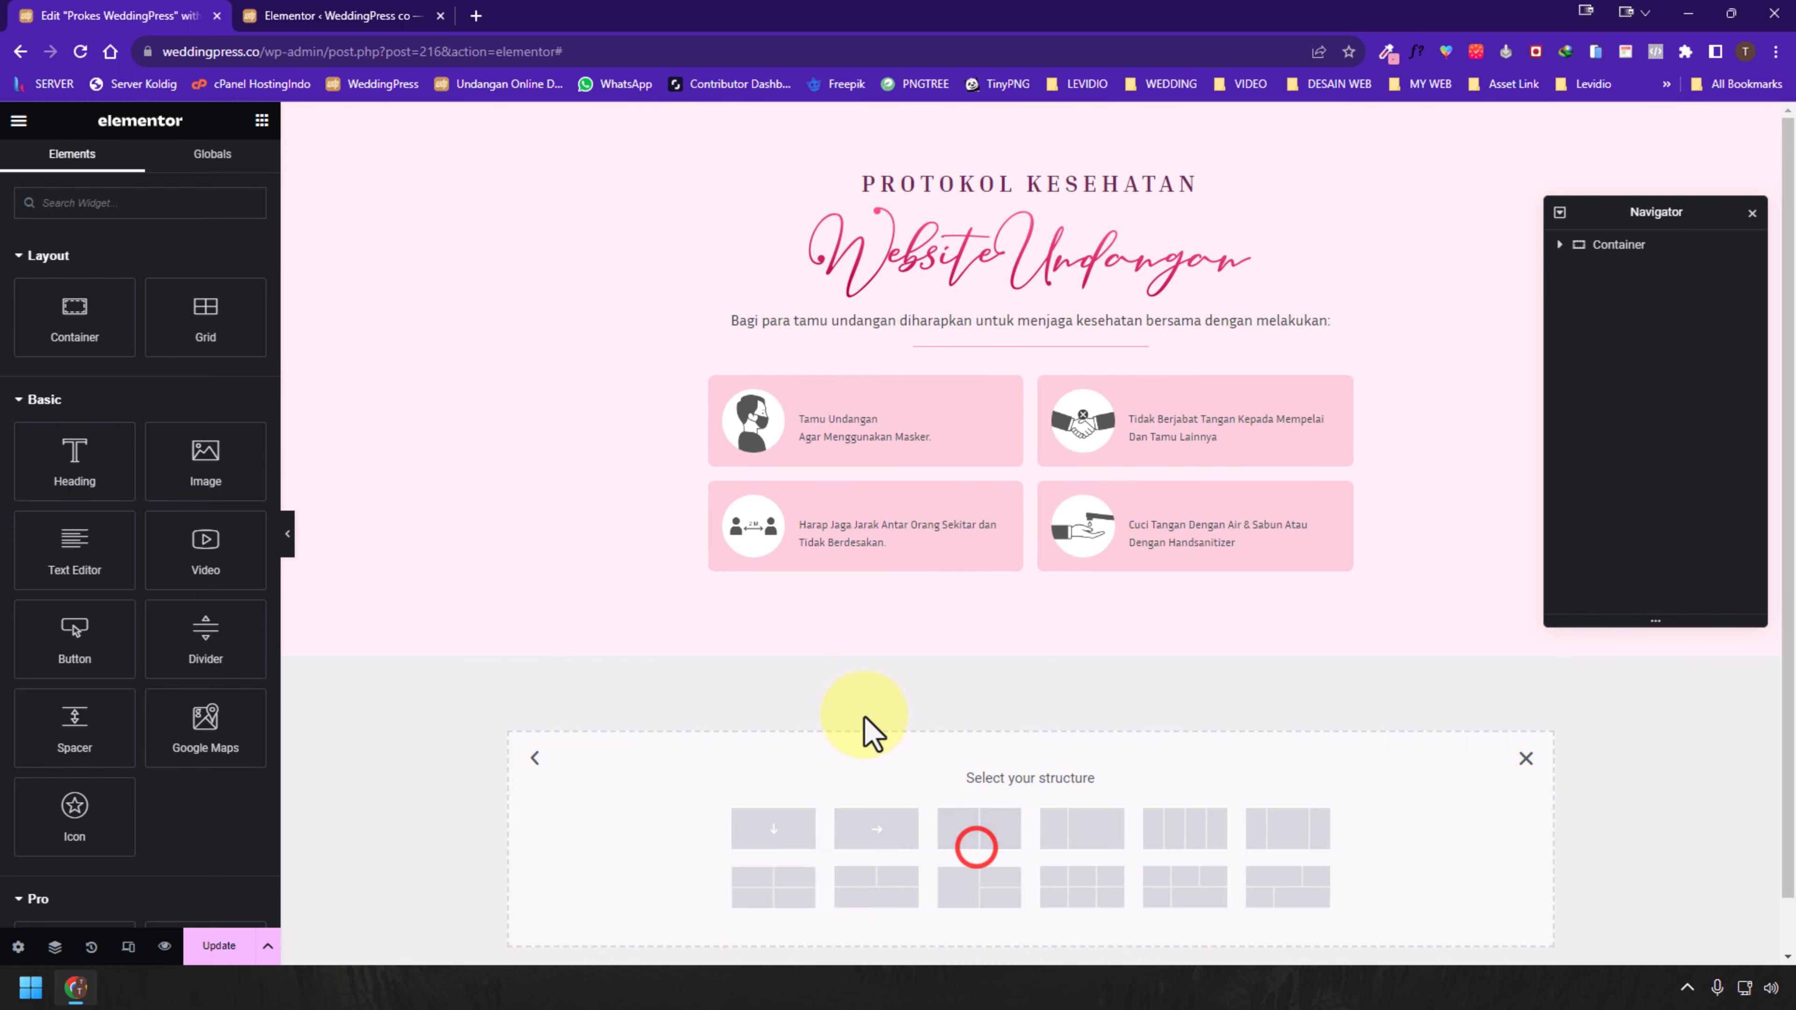
left_click(784, 885)
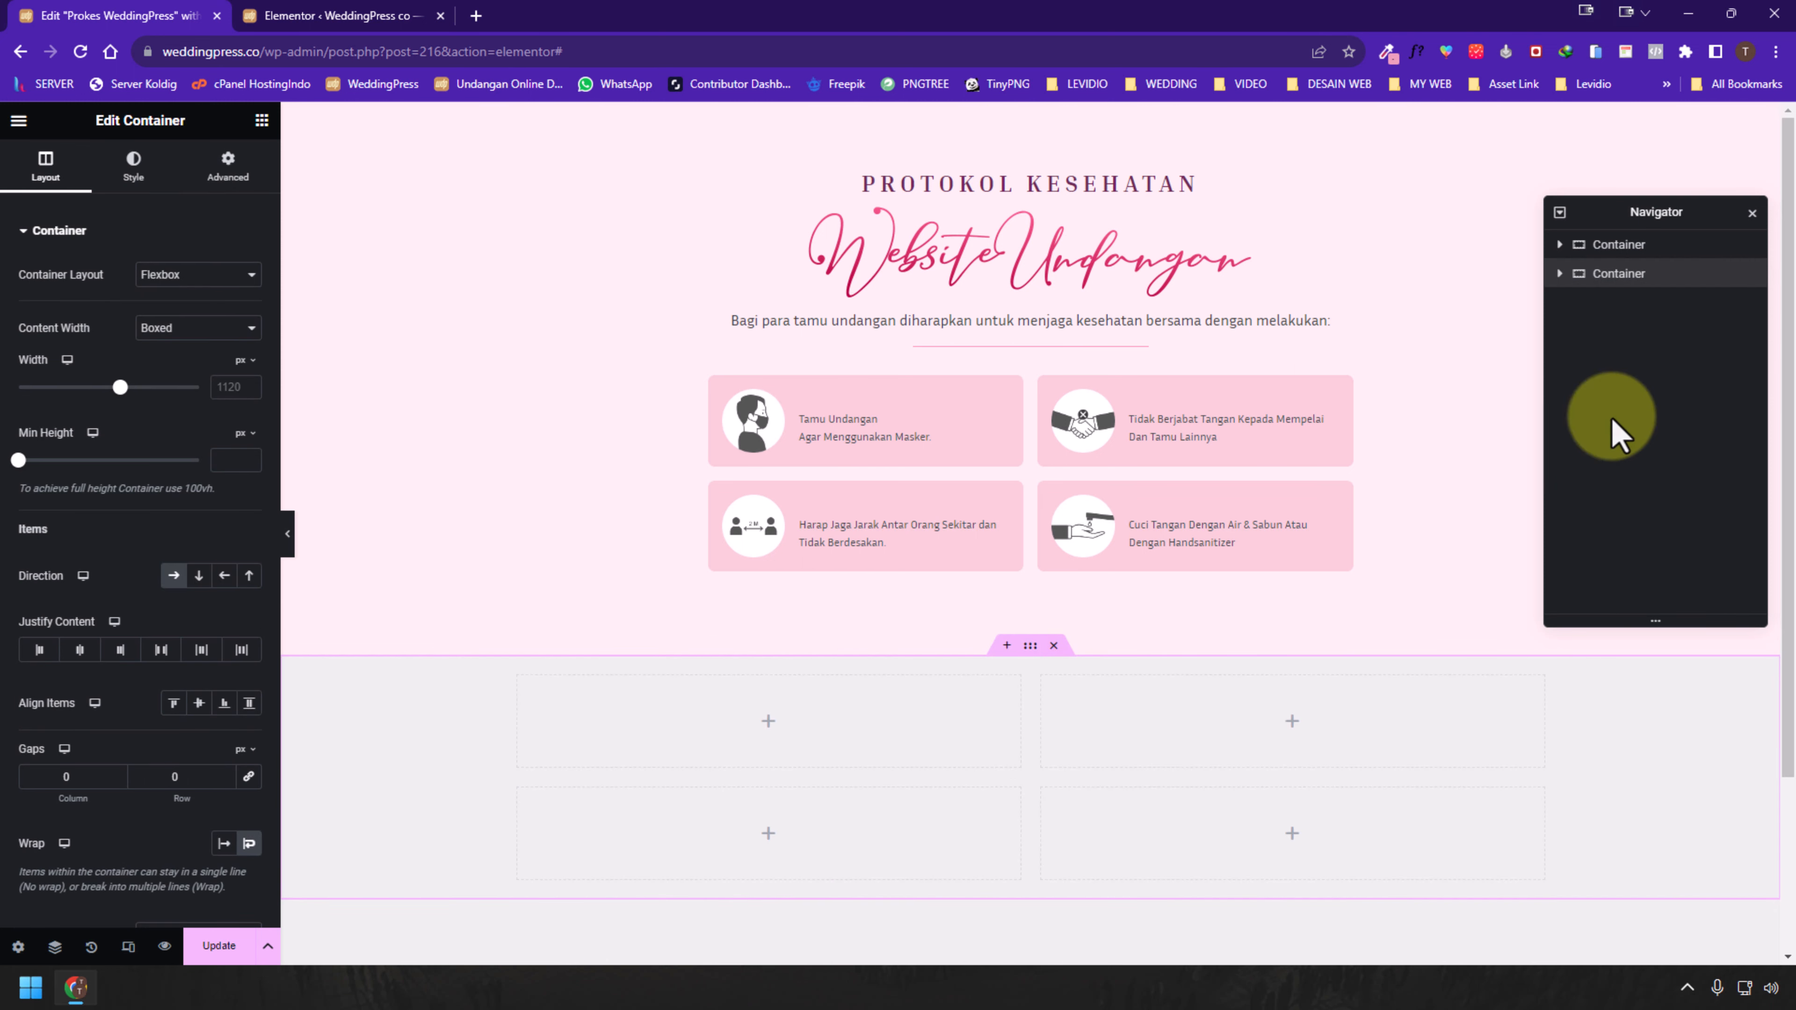
Expand the new Flexbox container in the Navigator and examine the layout settings of the parent and its nested containers
left_click(1560, 274)
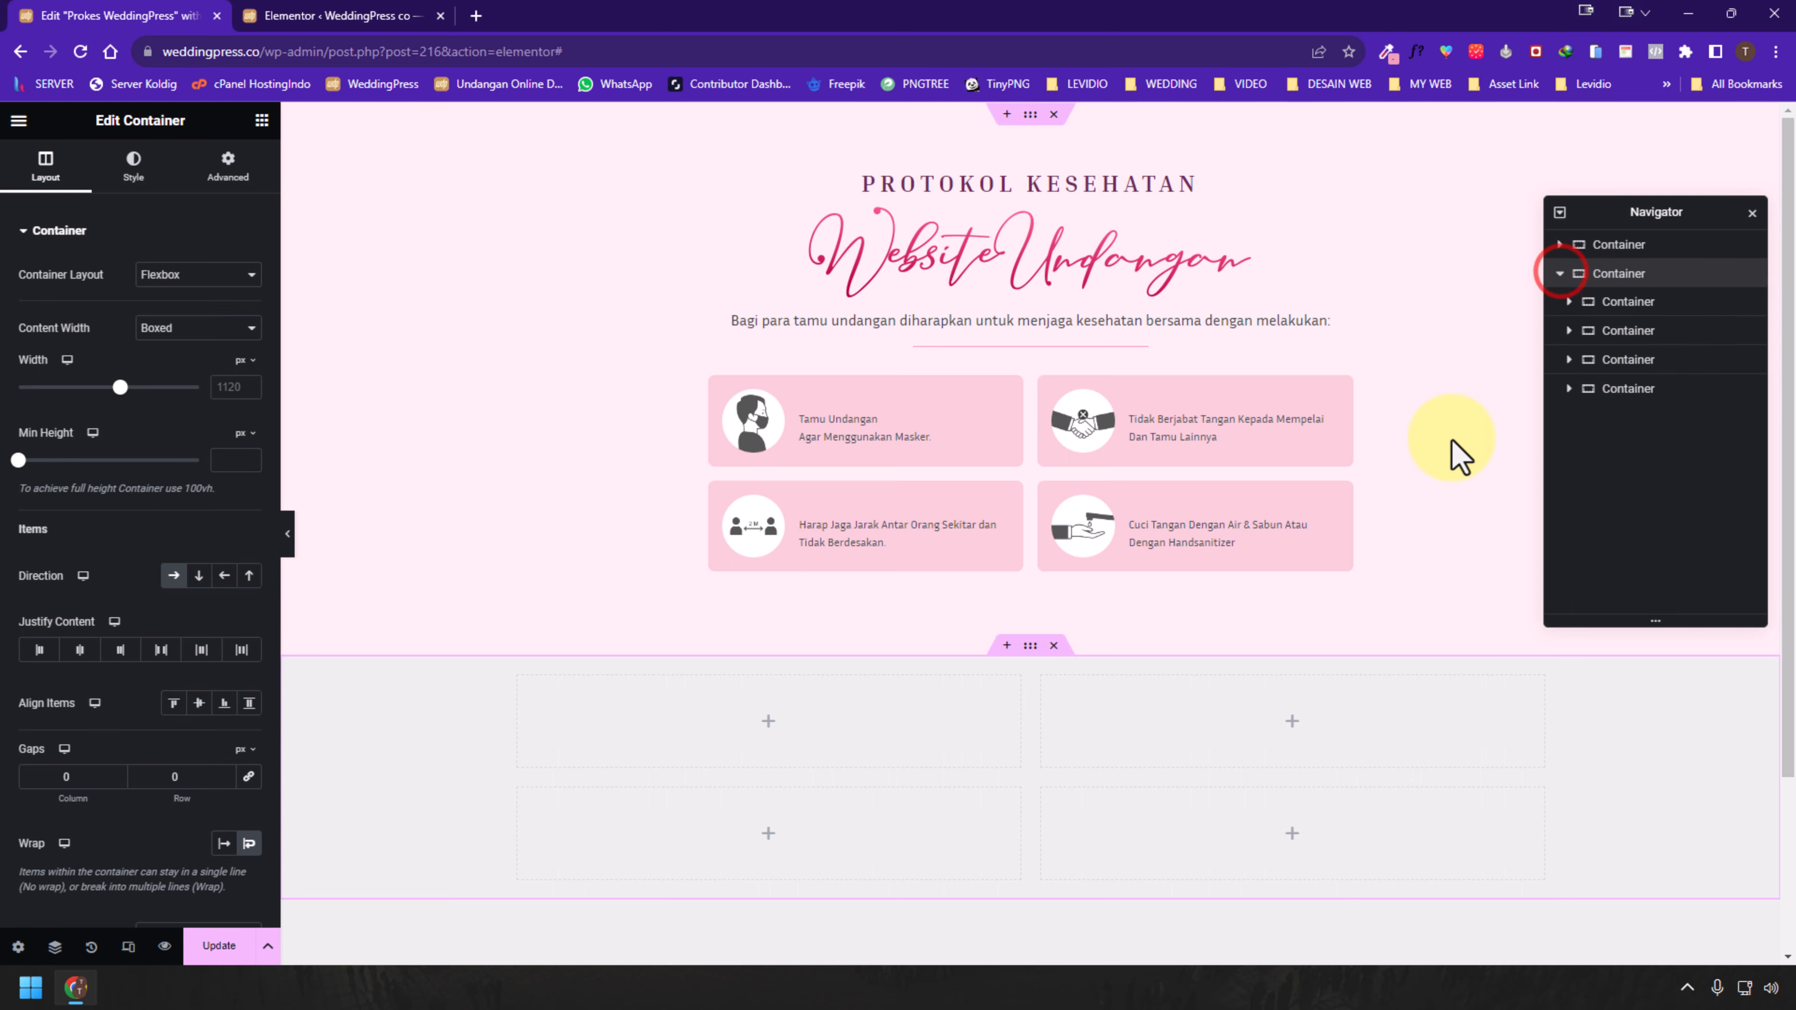
left_click(1682, 306)
left_click(1659, 341)
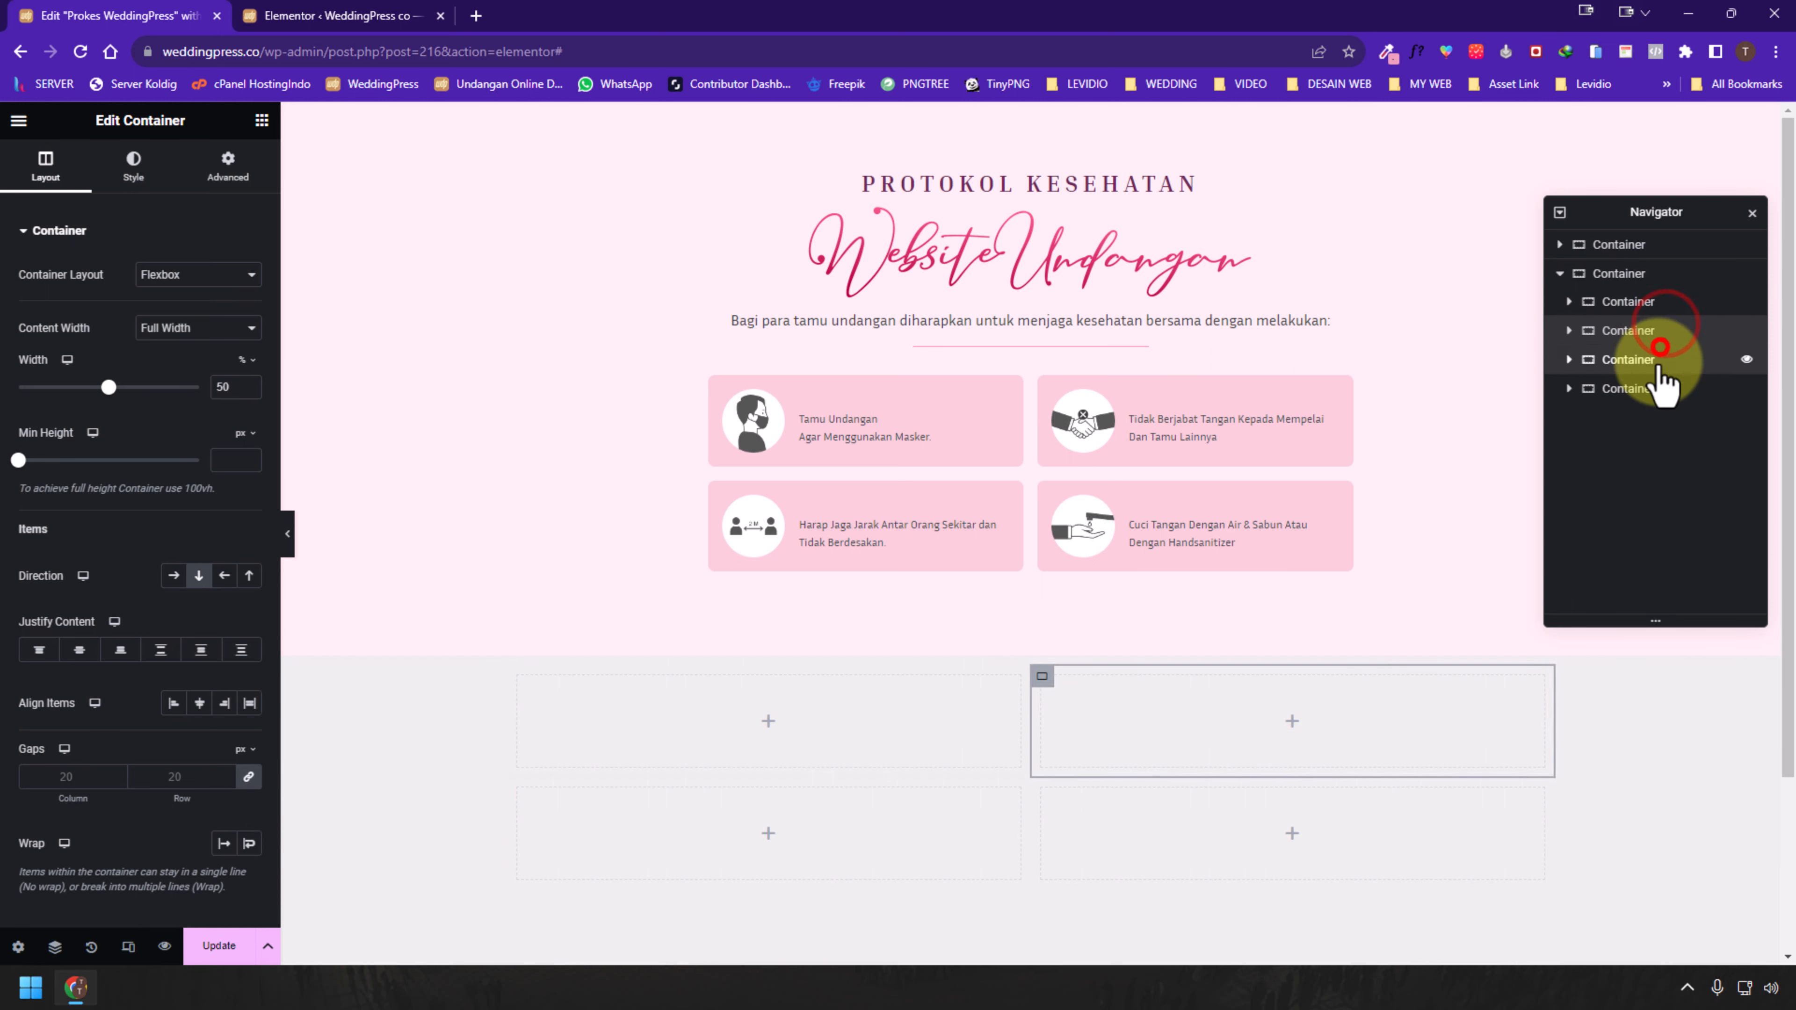
left_click(1658, 360)
left_click(1651, 388)
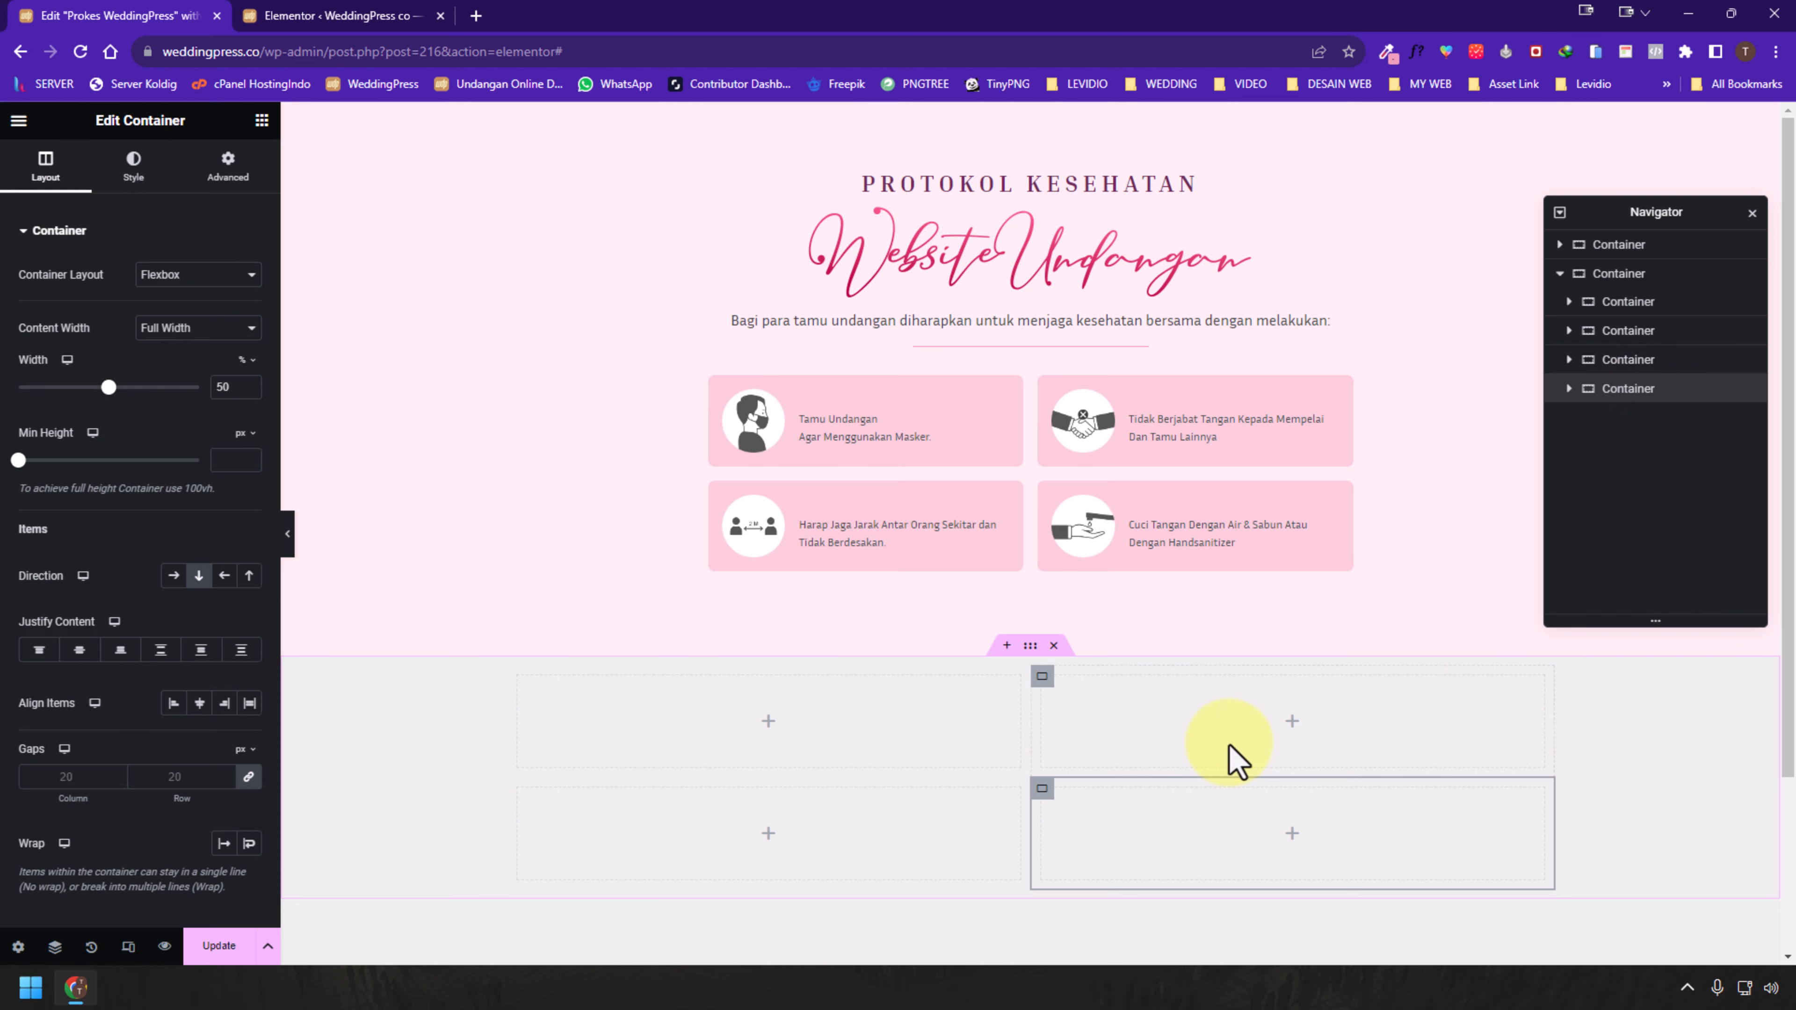
left_click(1625, 274)
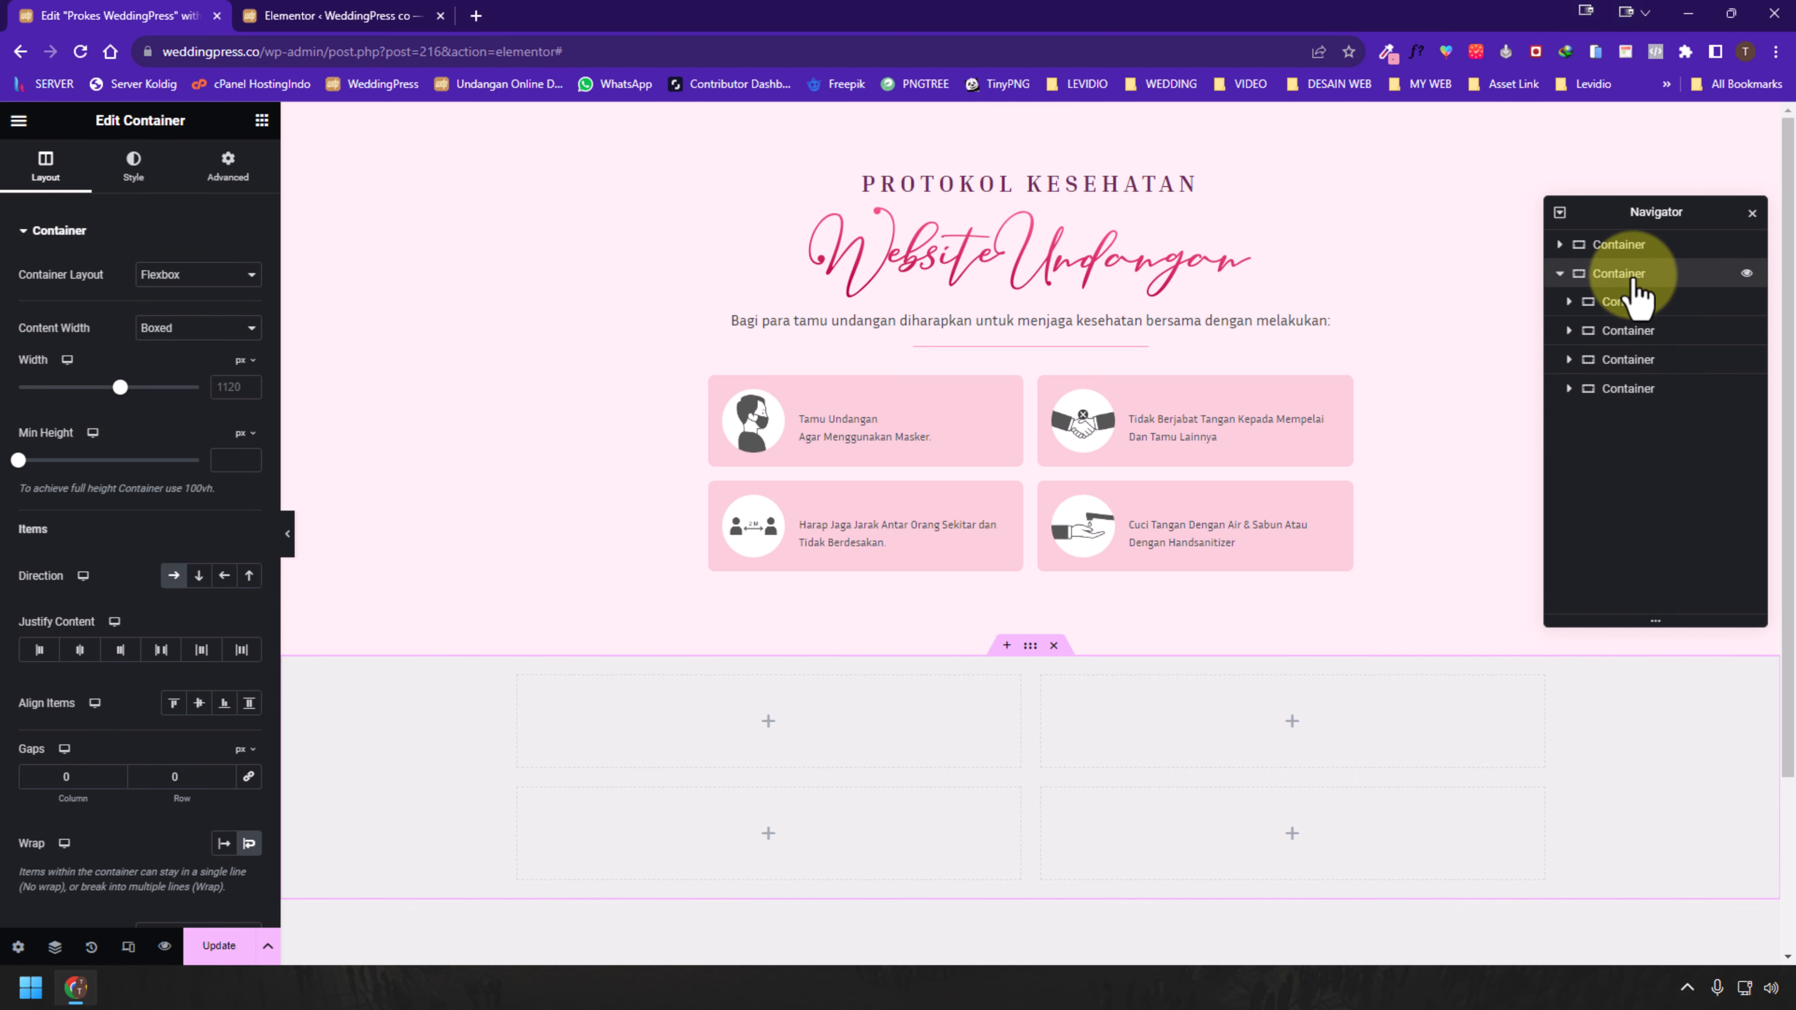
left_click(1639, 301)
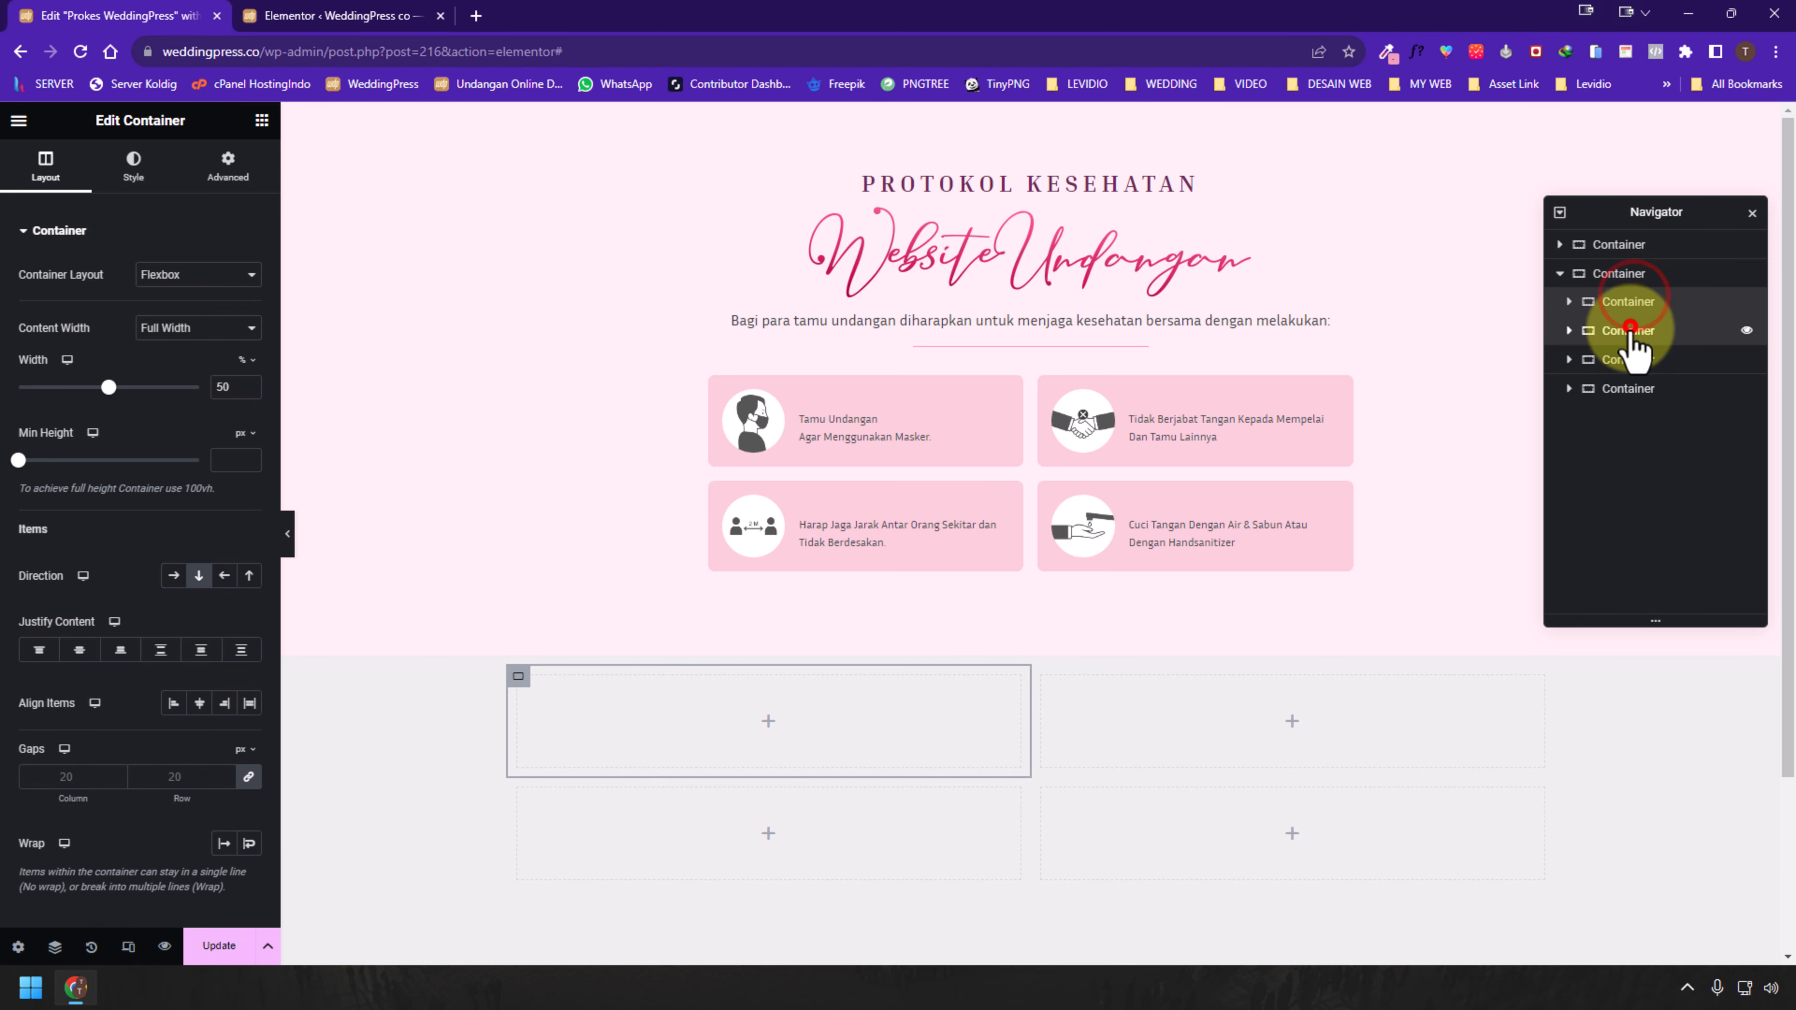
left_click(1629, 329)
left_click(1622, 393)
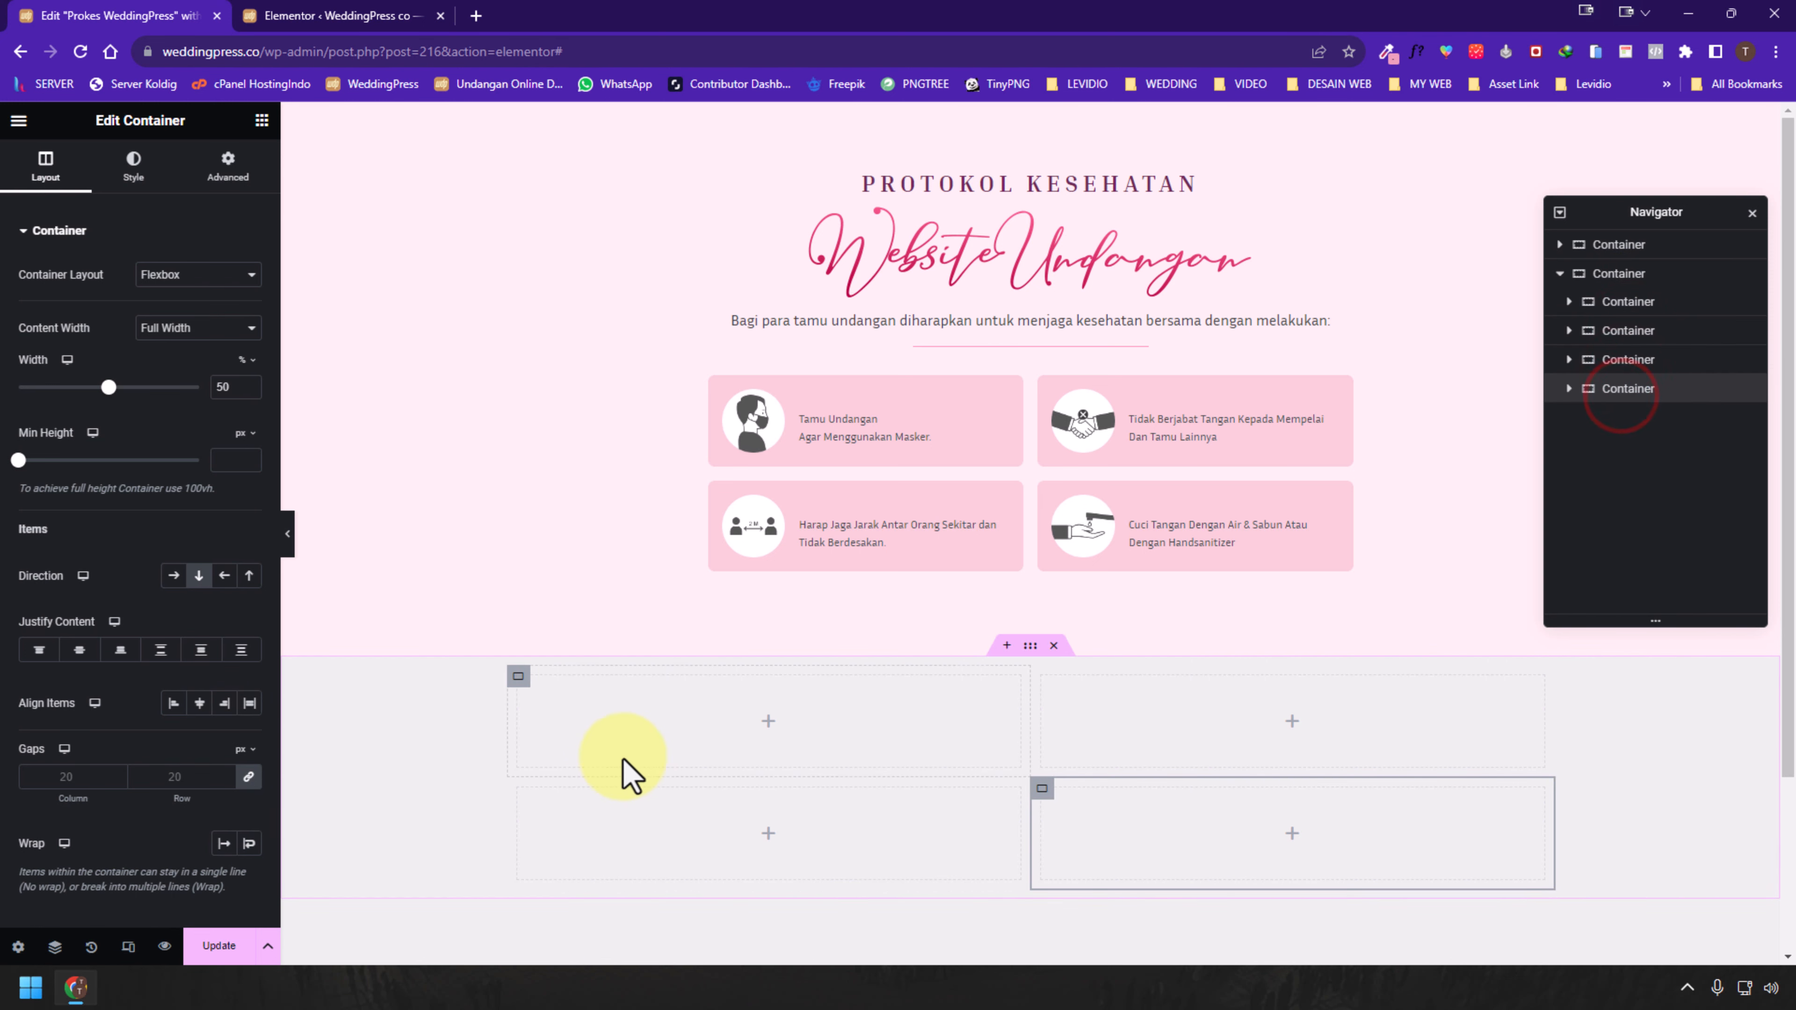
left_click(518, 676)
left_click(1049, 676)
left_click(1044, 793)
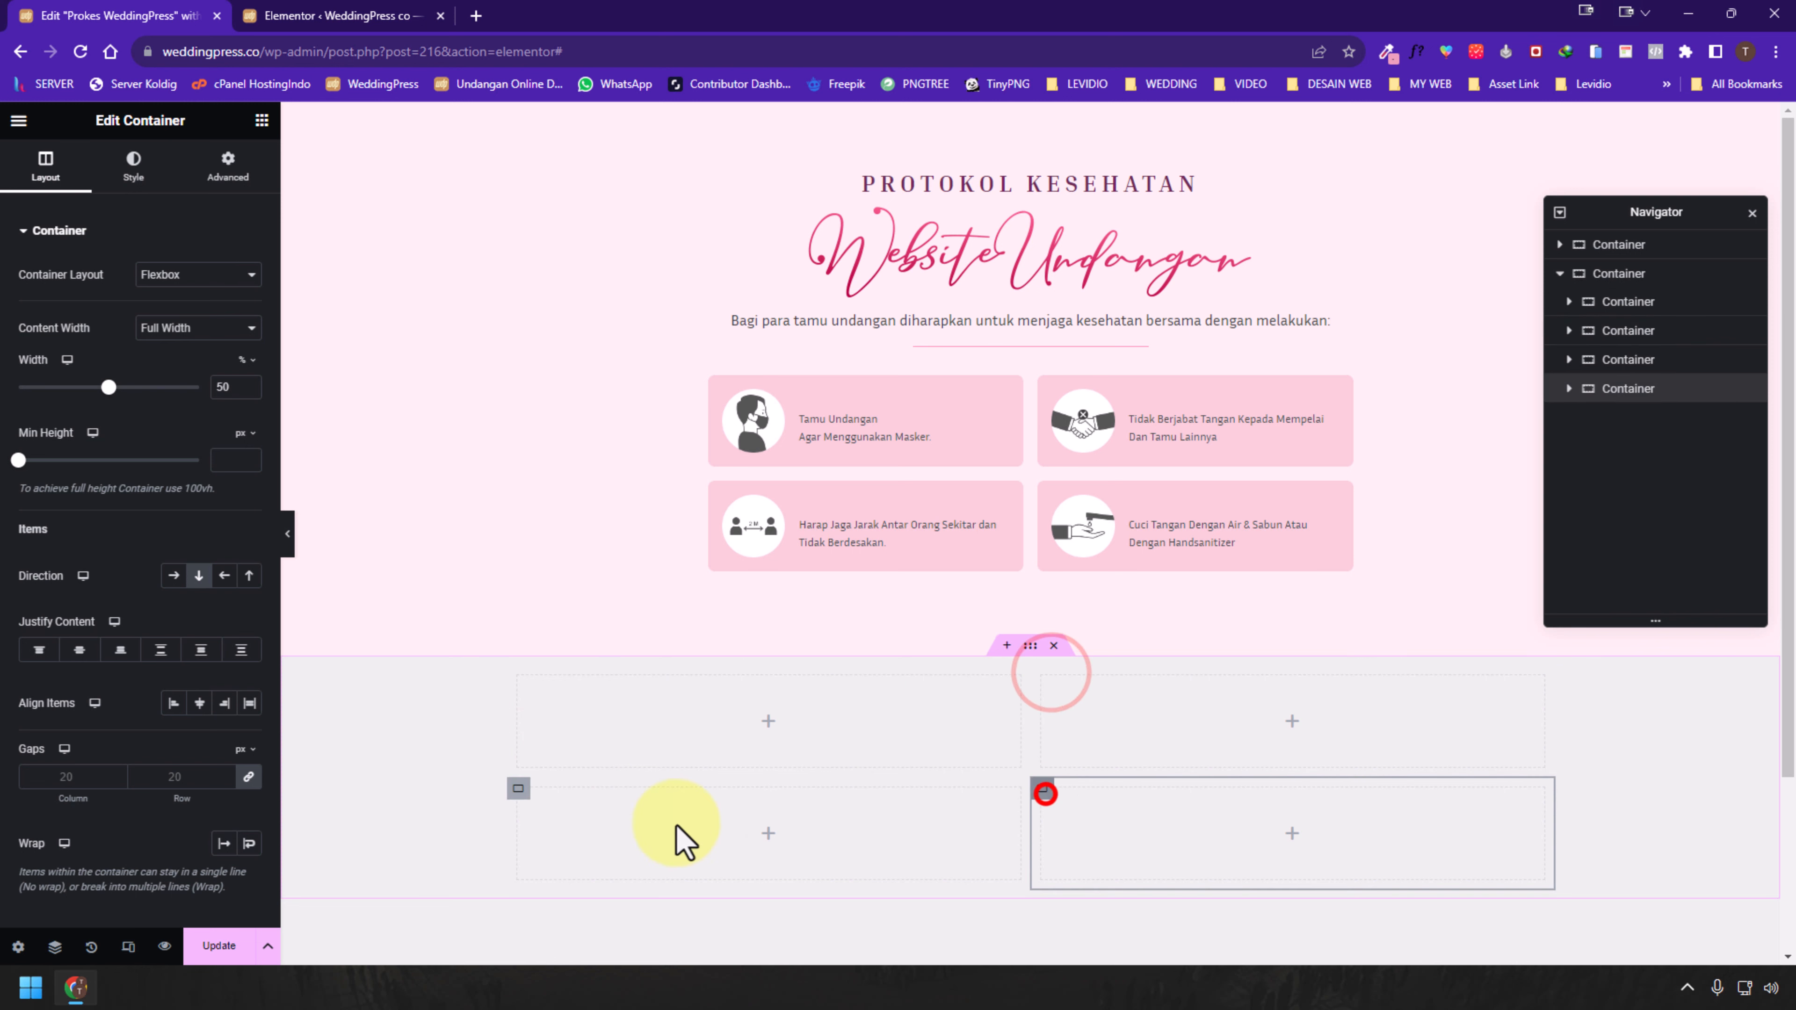
left_click(518, 789)
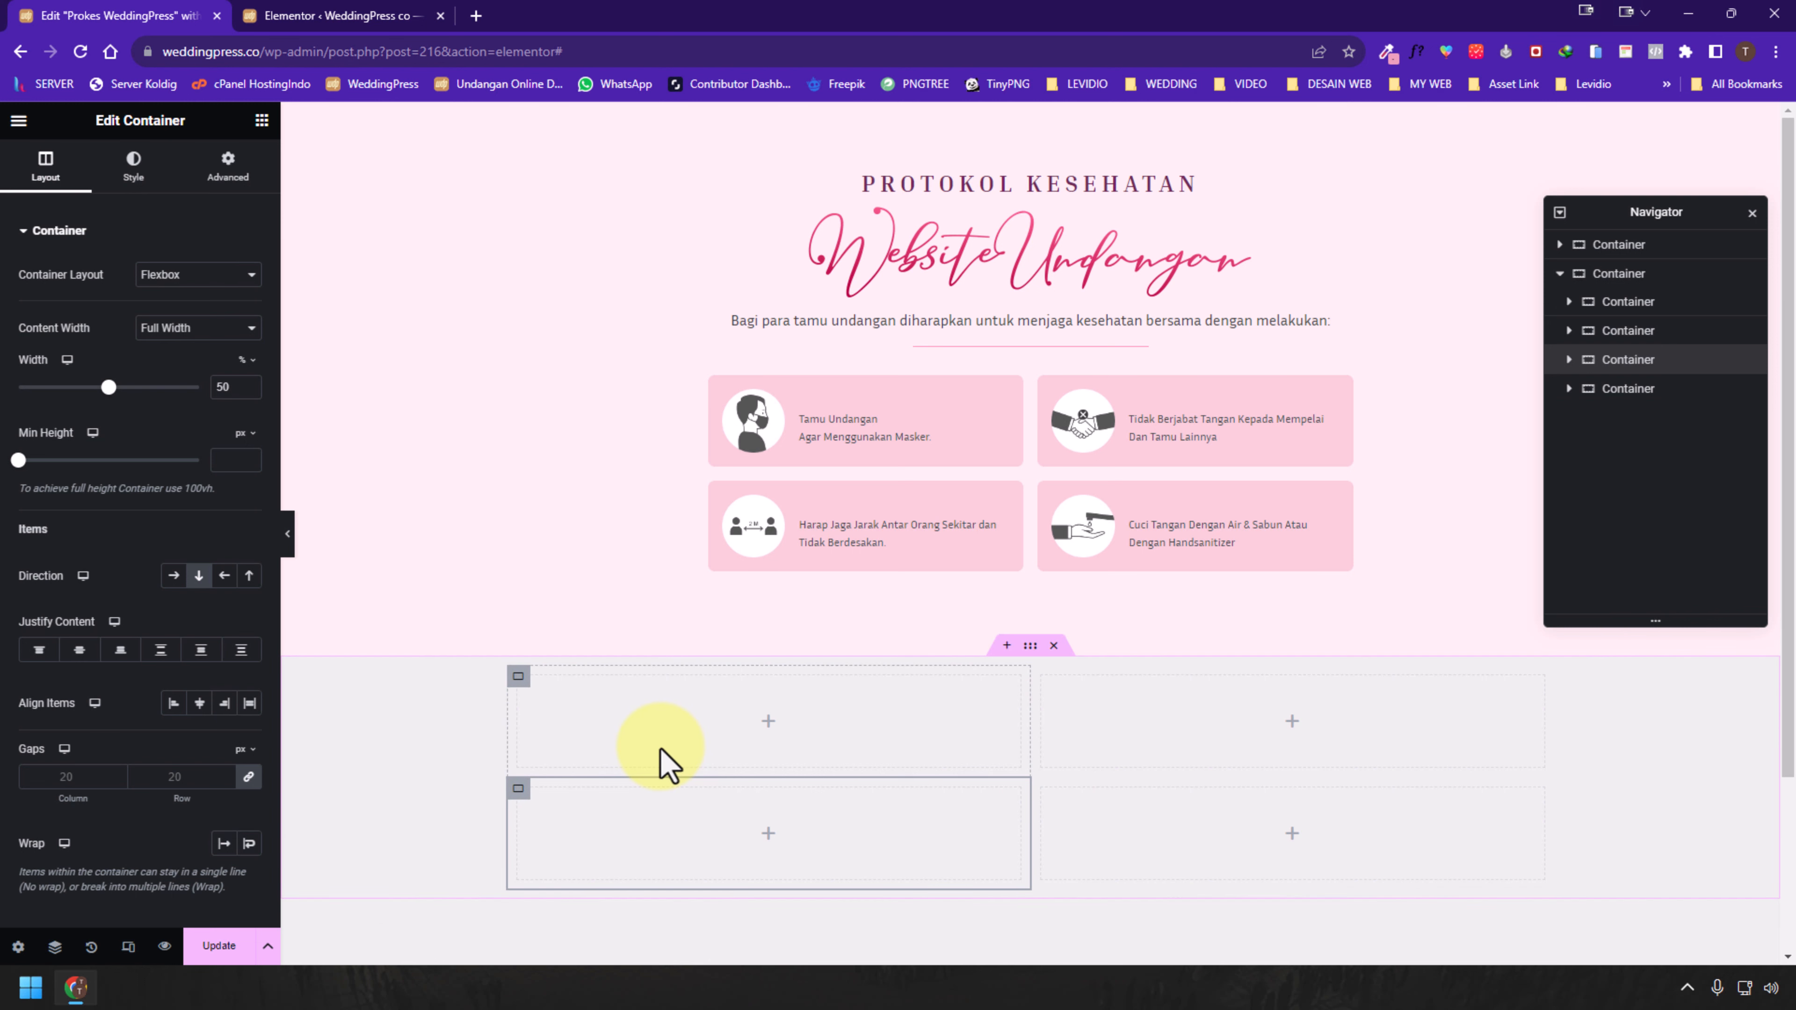
scroll(689, 754, "down", 3)
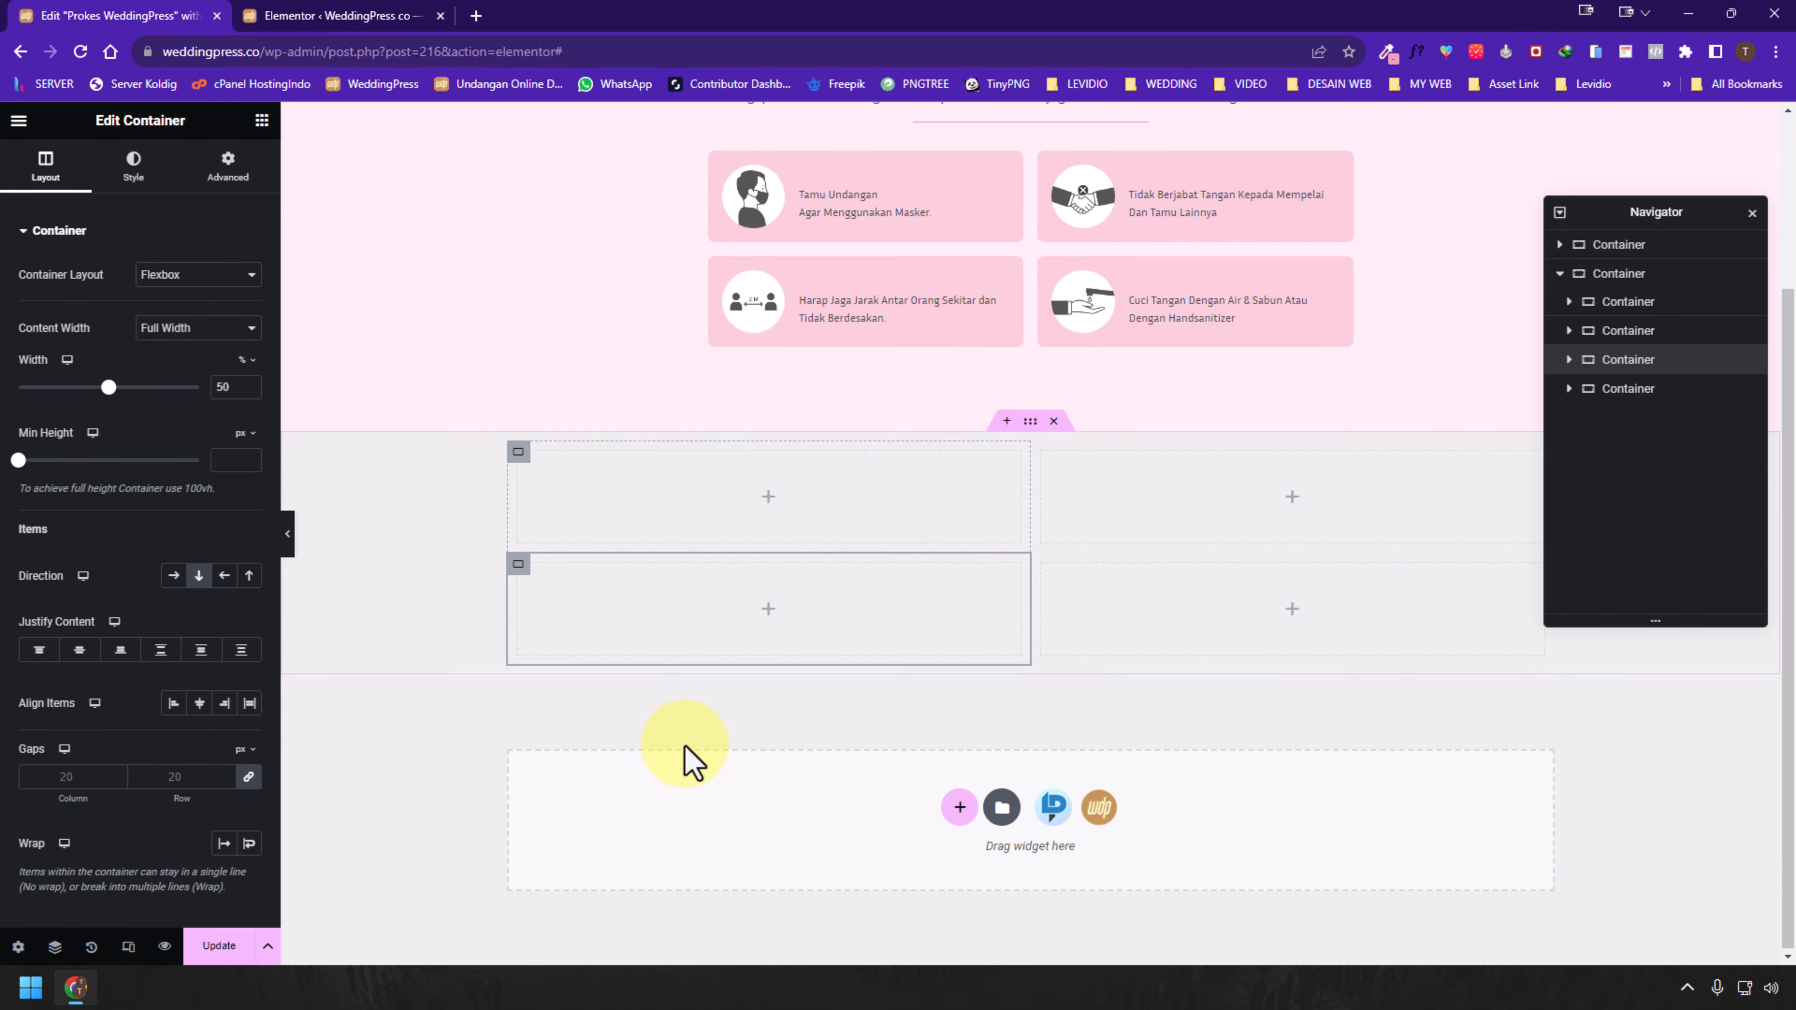
scroll(690, 754, "up", 3)
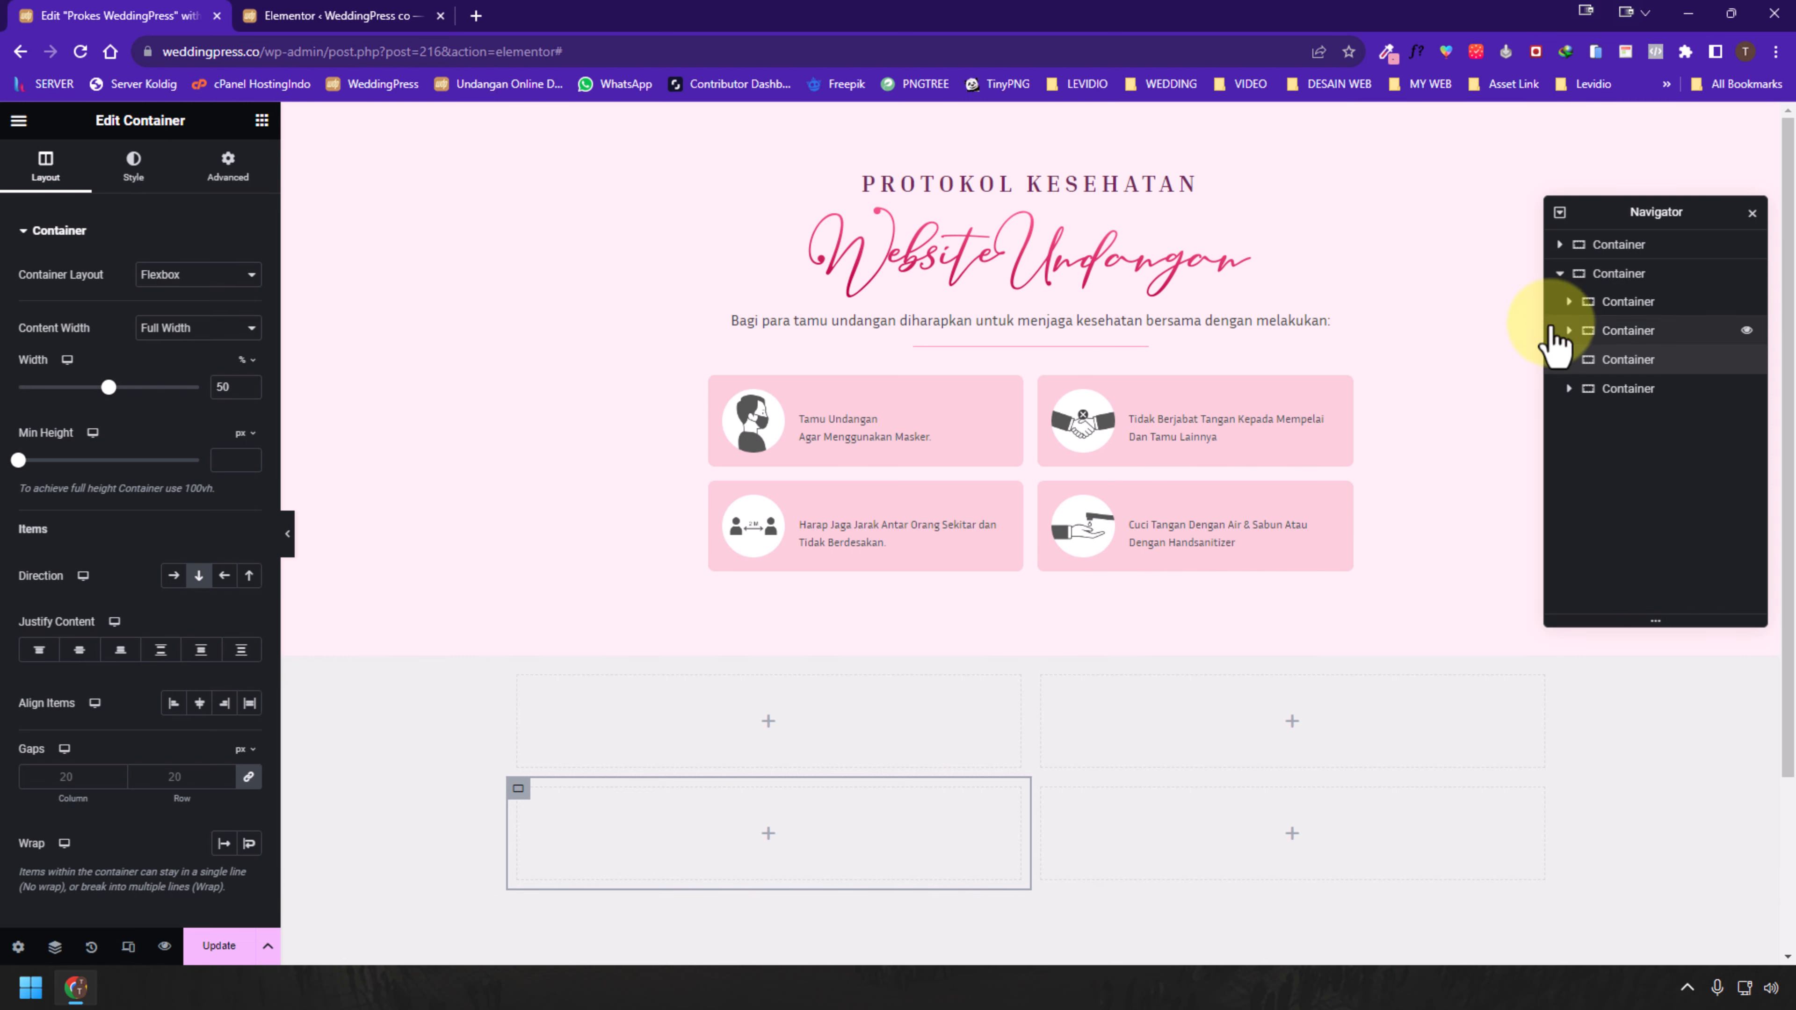
left_click(1607, 325)
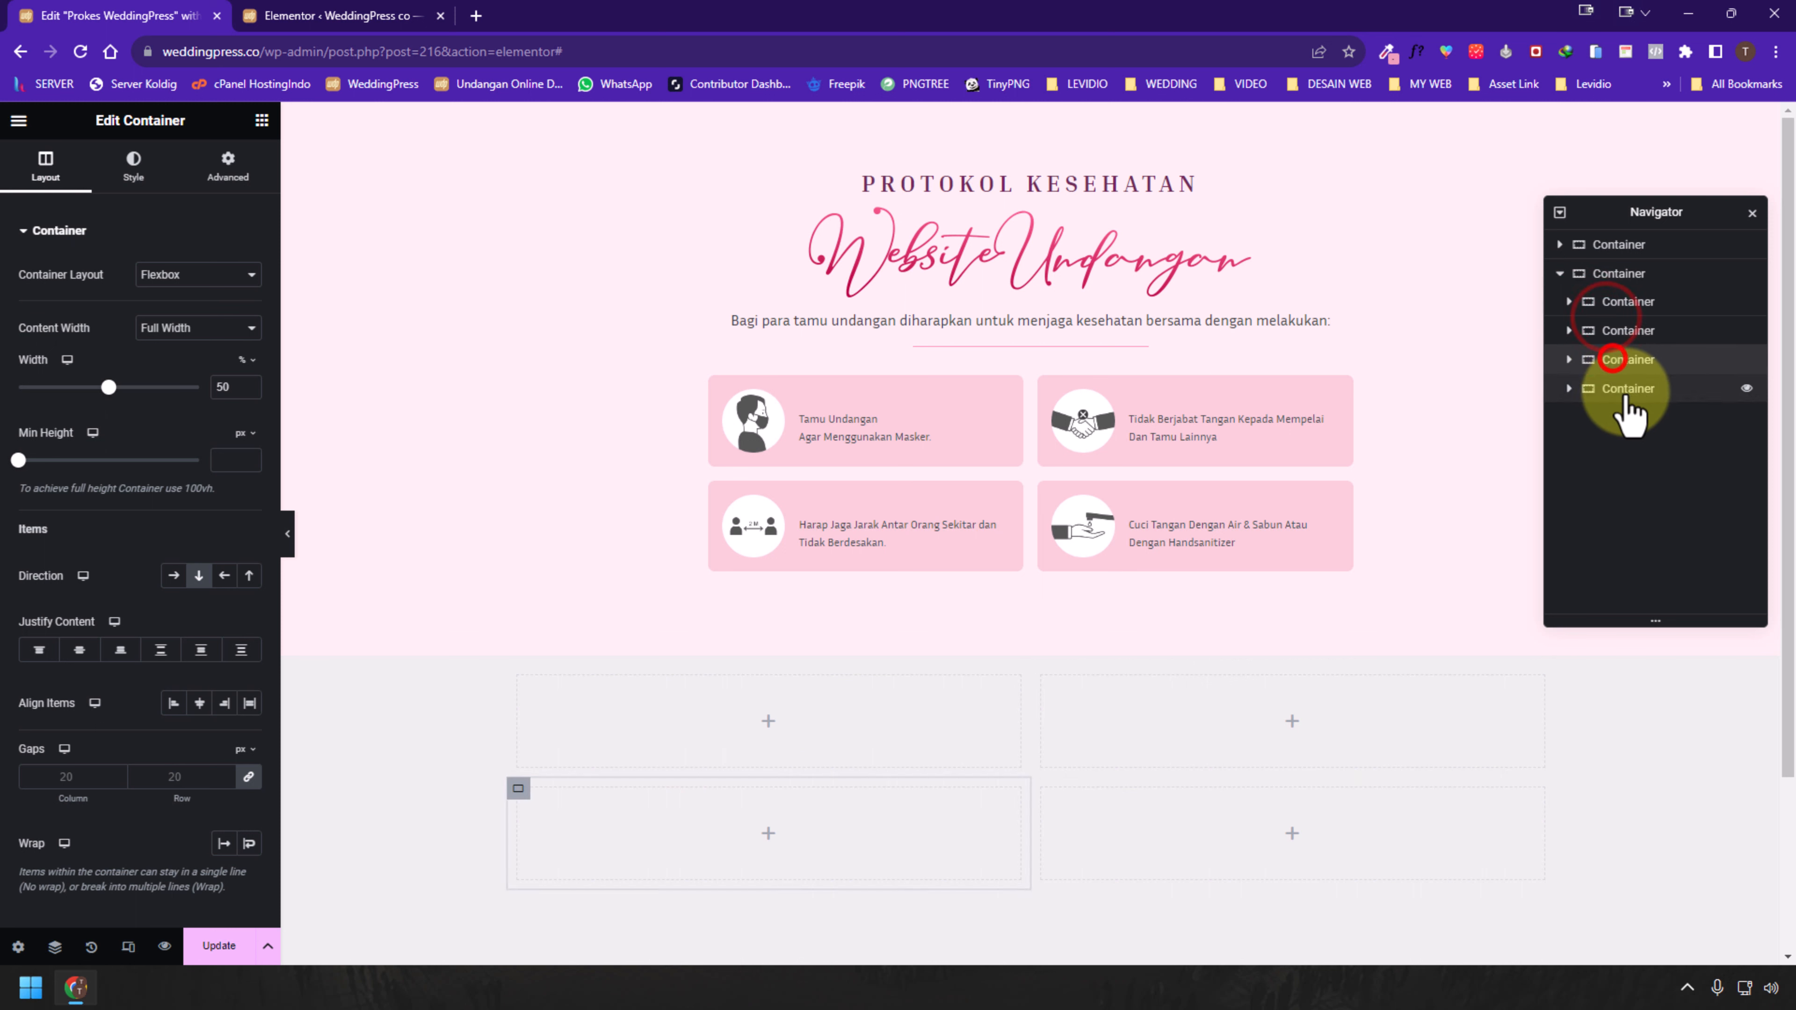
left_click(1629, 365)
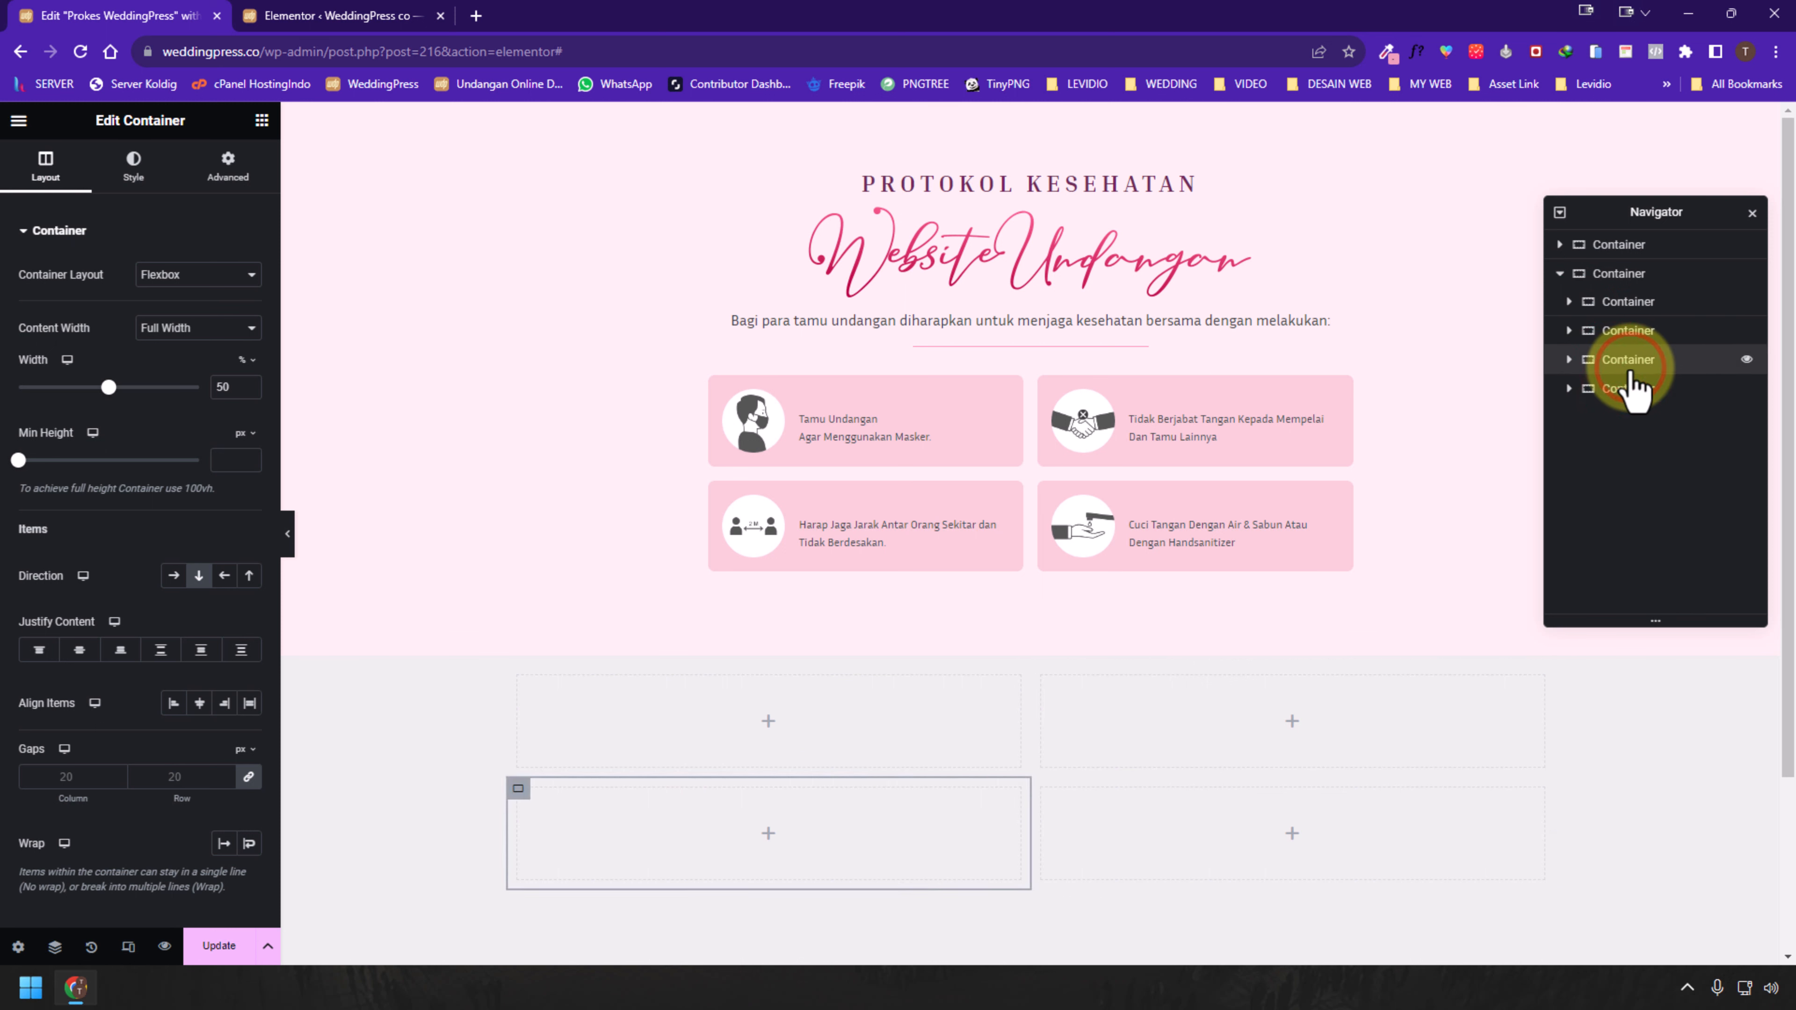
left_click(1636, 276)
Add a Grid container with two columns and one row below the Flexbox container, and expand it in the Navigator
scroll(982, 760, "down", 2)
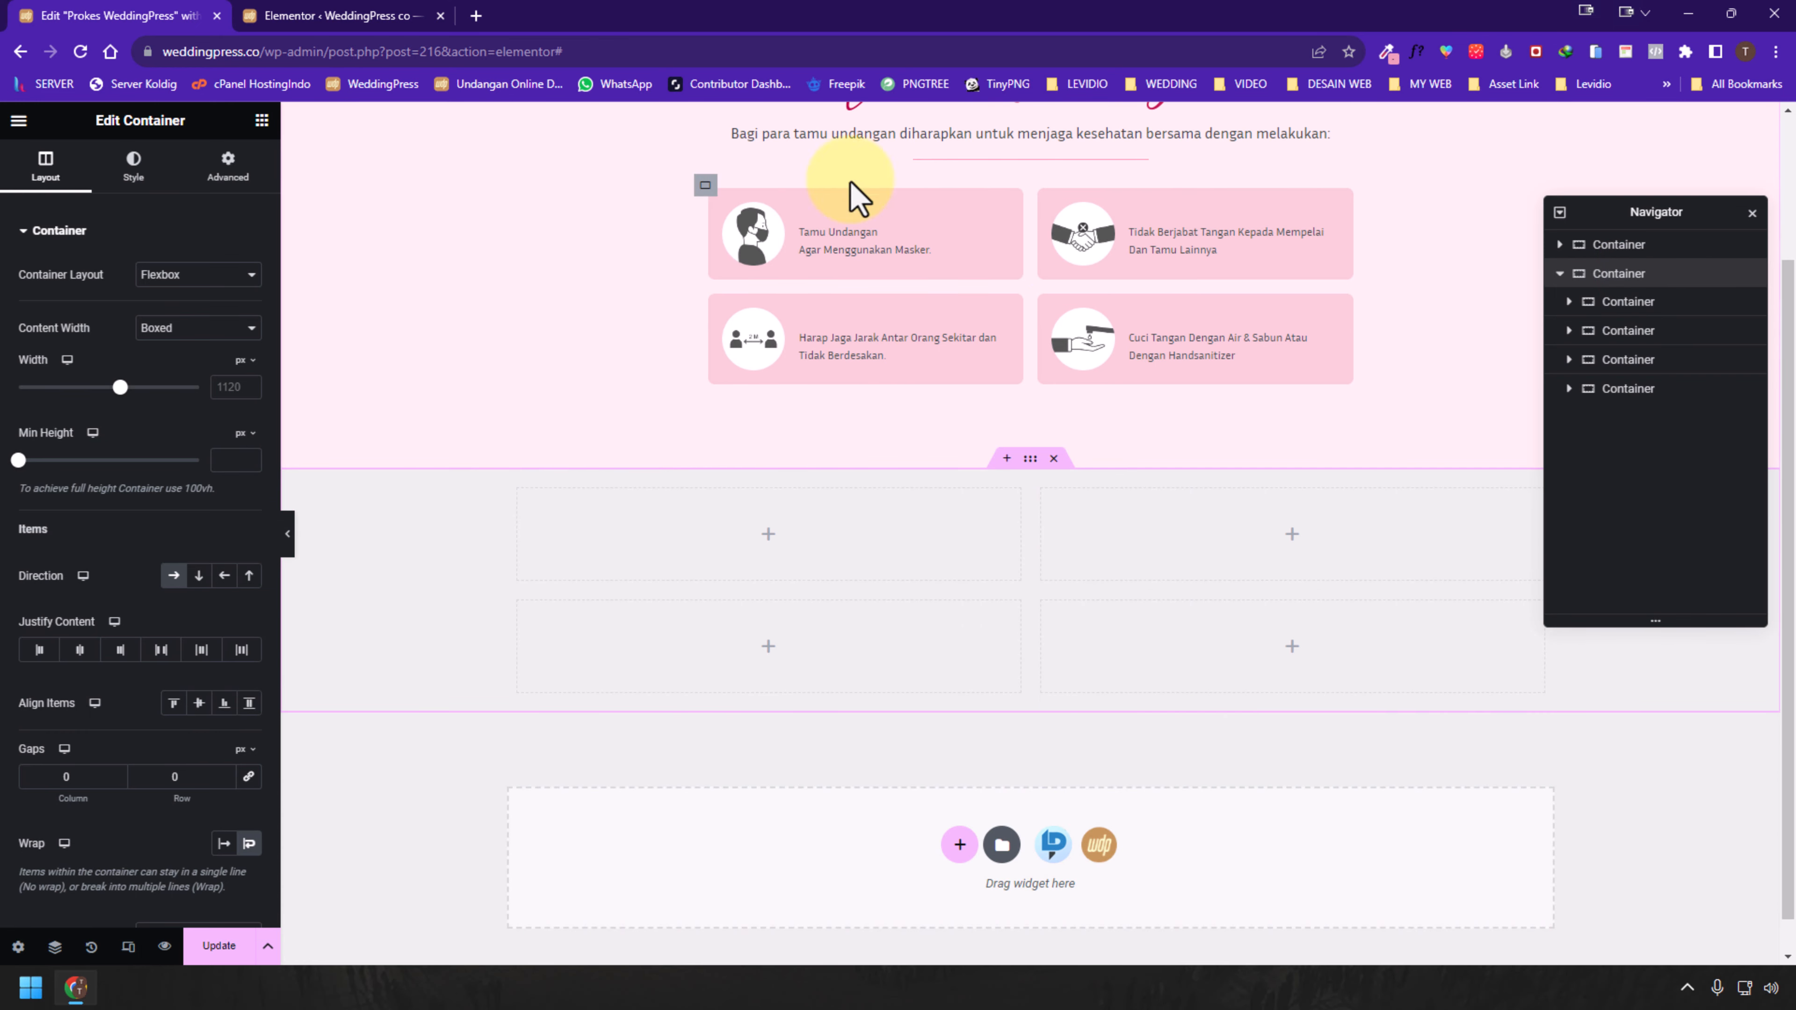
left_click(961, 847)
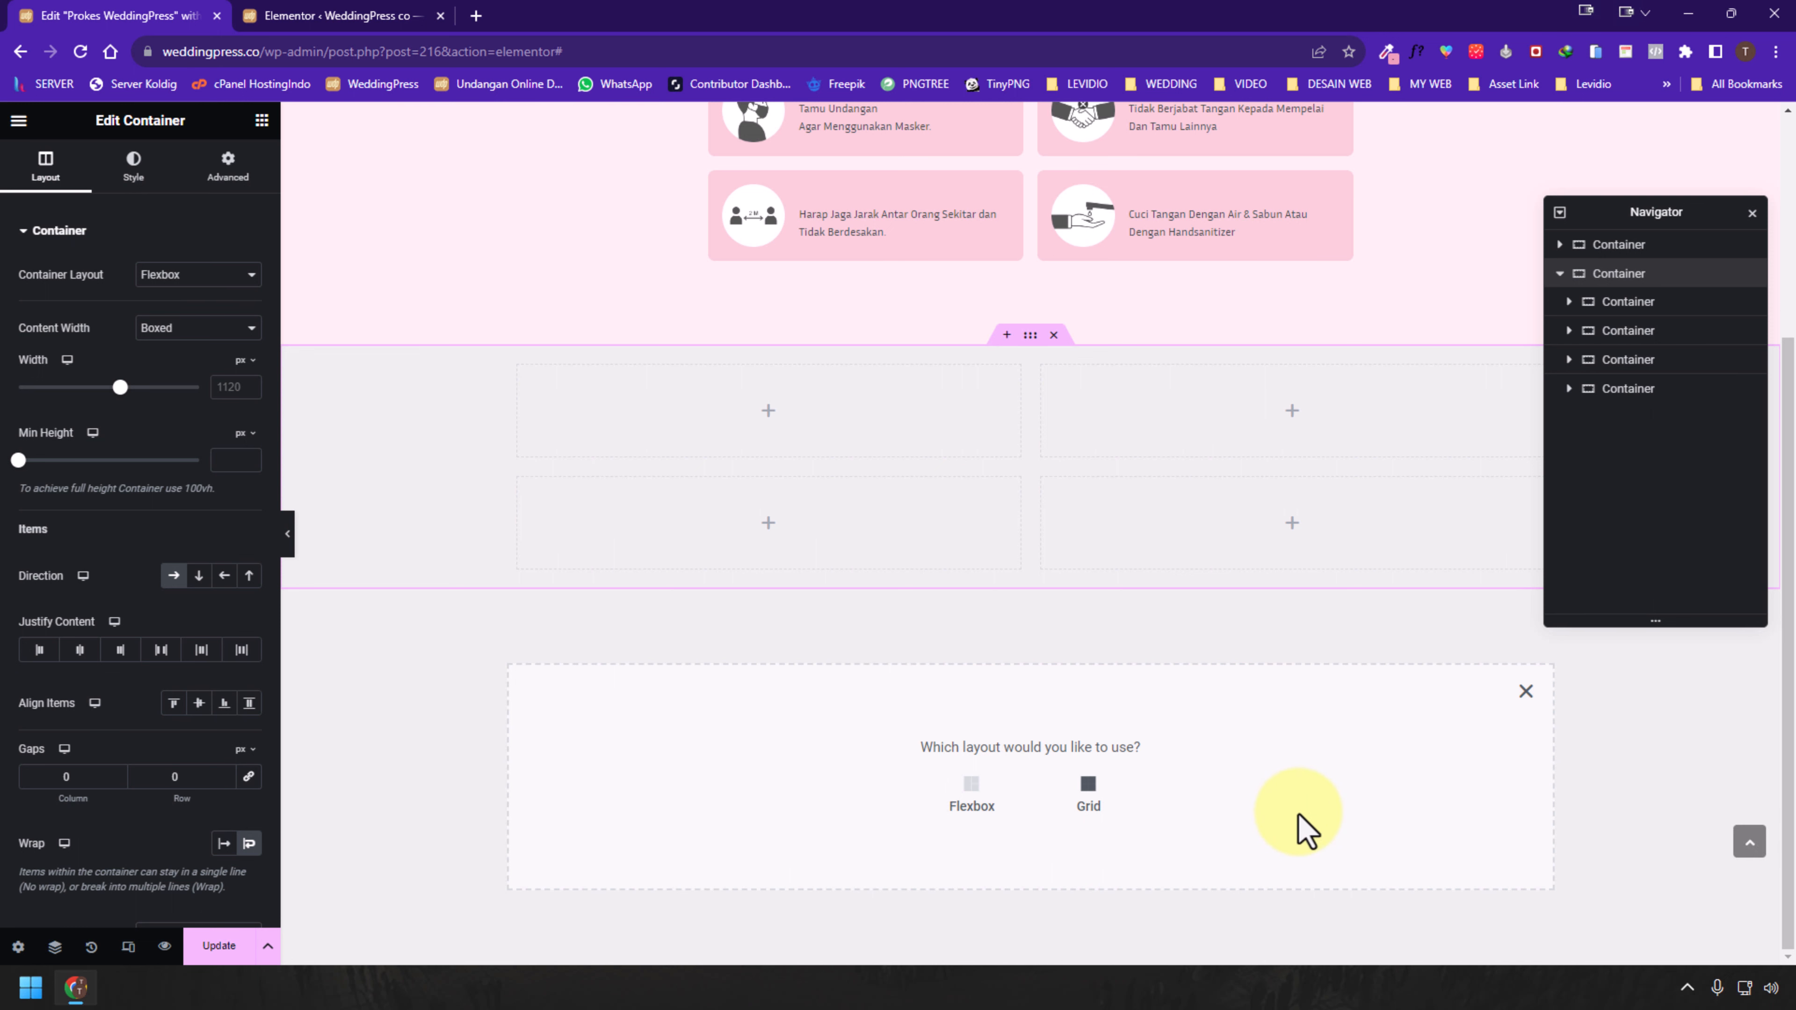
scroll(762, 389, "up", 4)
scroll(1202, 489, "down", 4)
left_click(1088, 799)
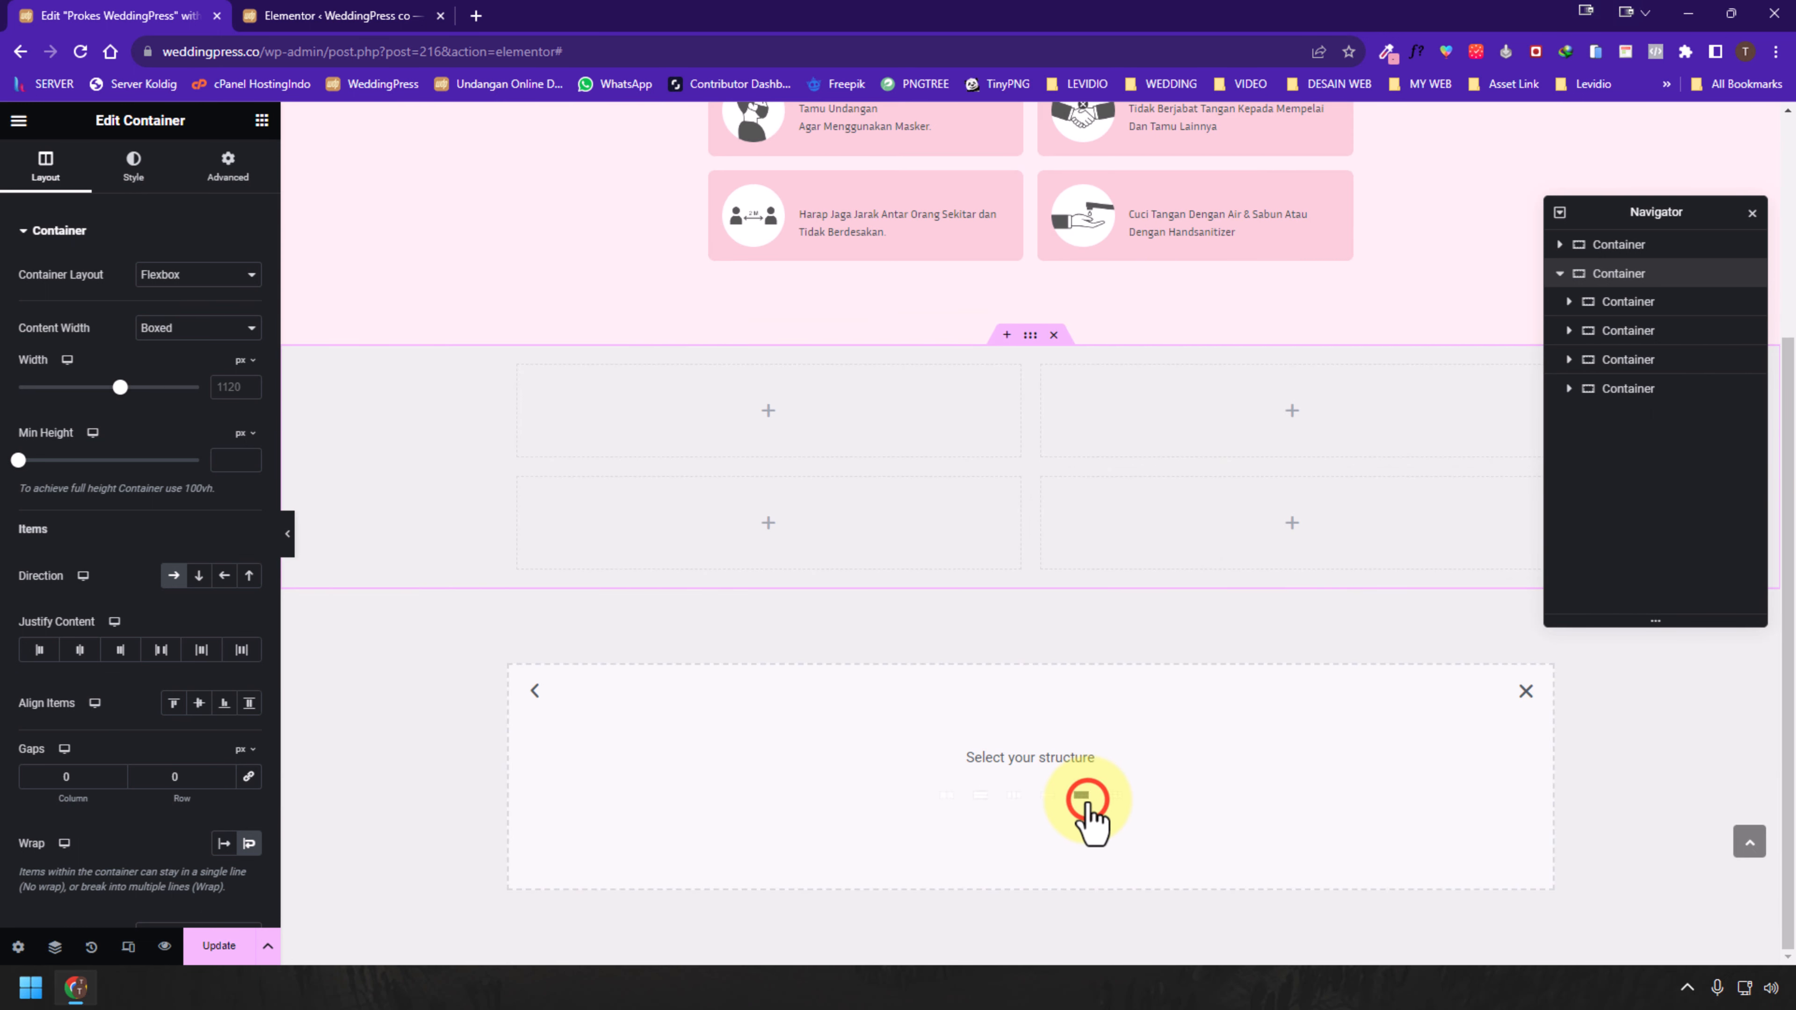
left_click(946, 800)
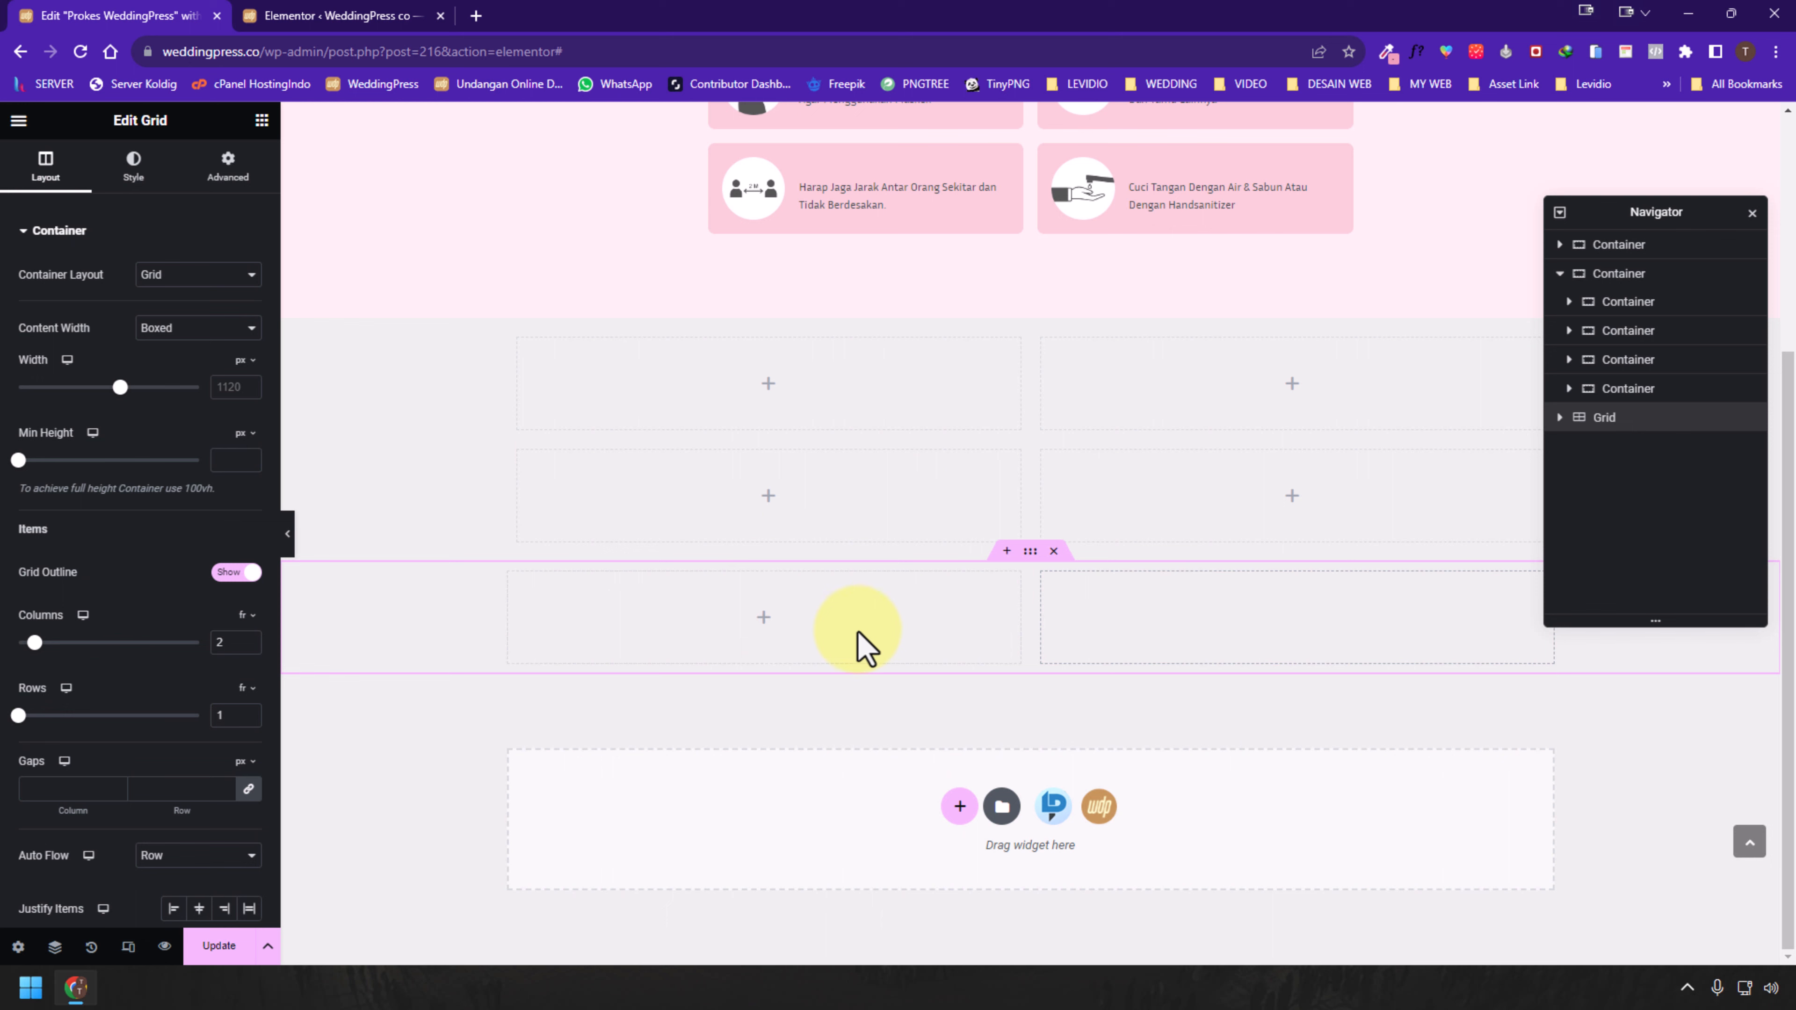
left_click(1558, 417)
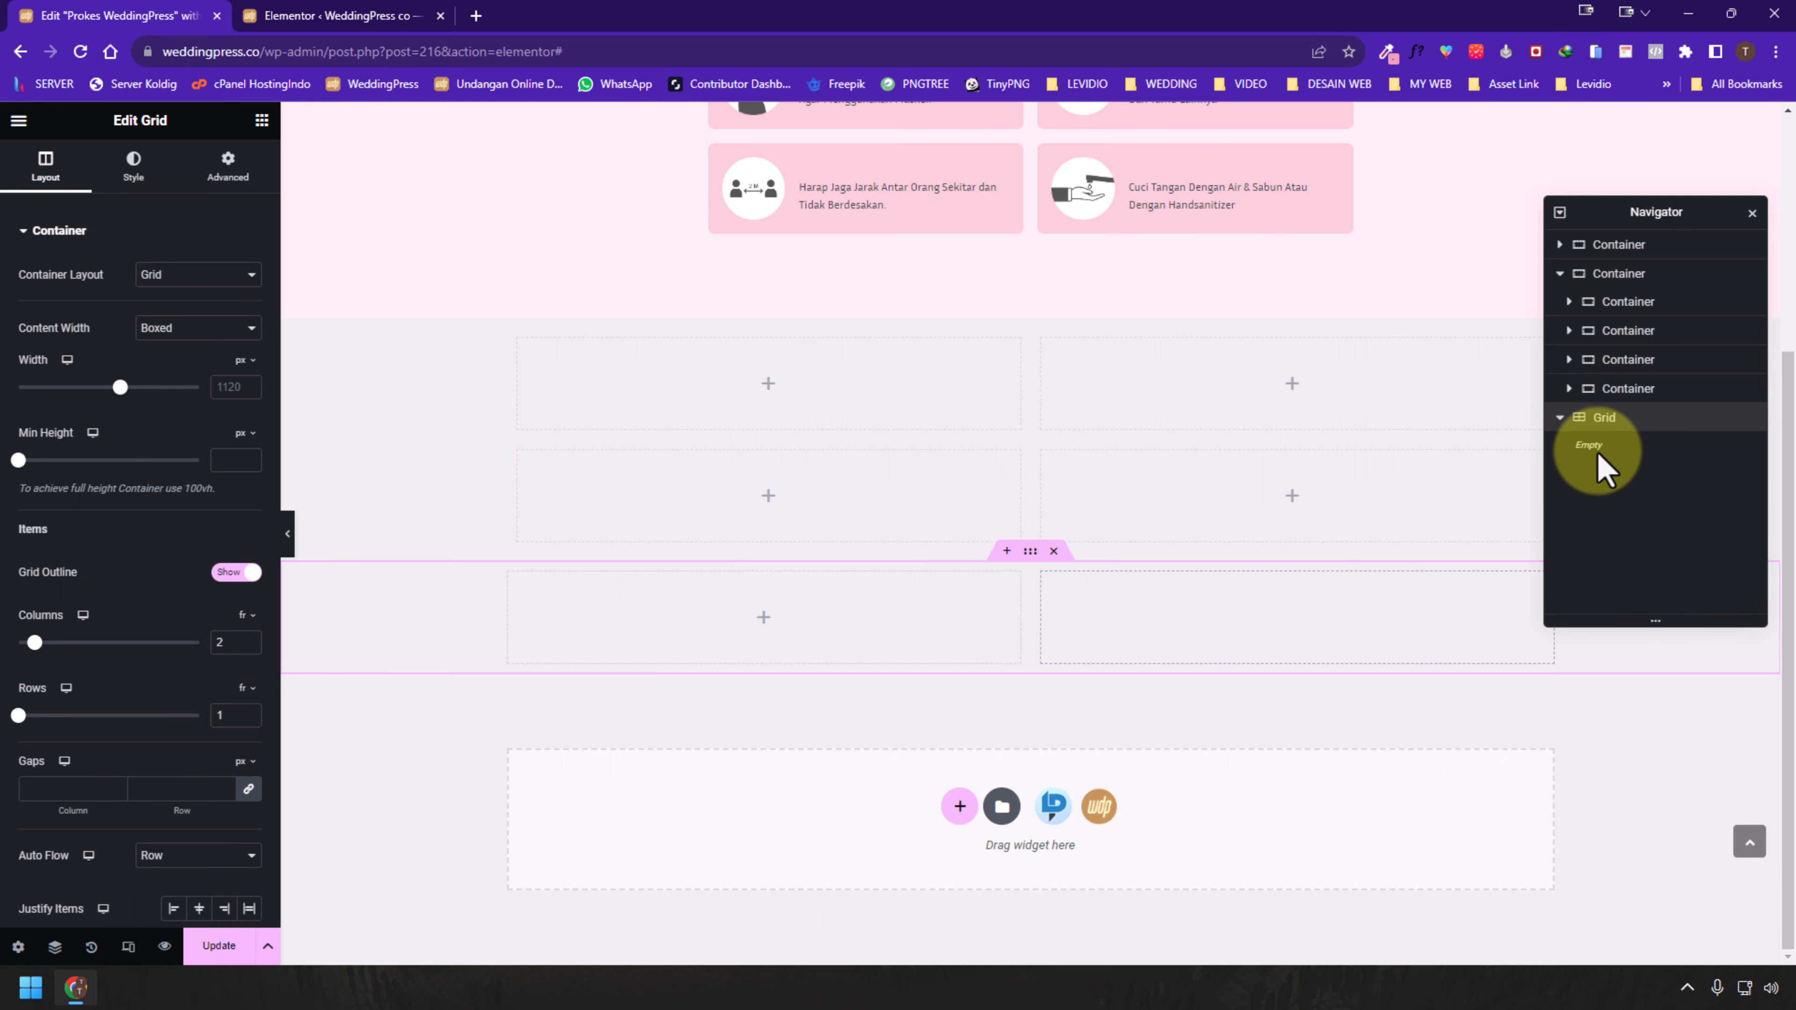
scroll(752, 448, "up", 2)
scroll(346, 367, "down", 2)
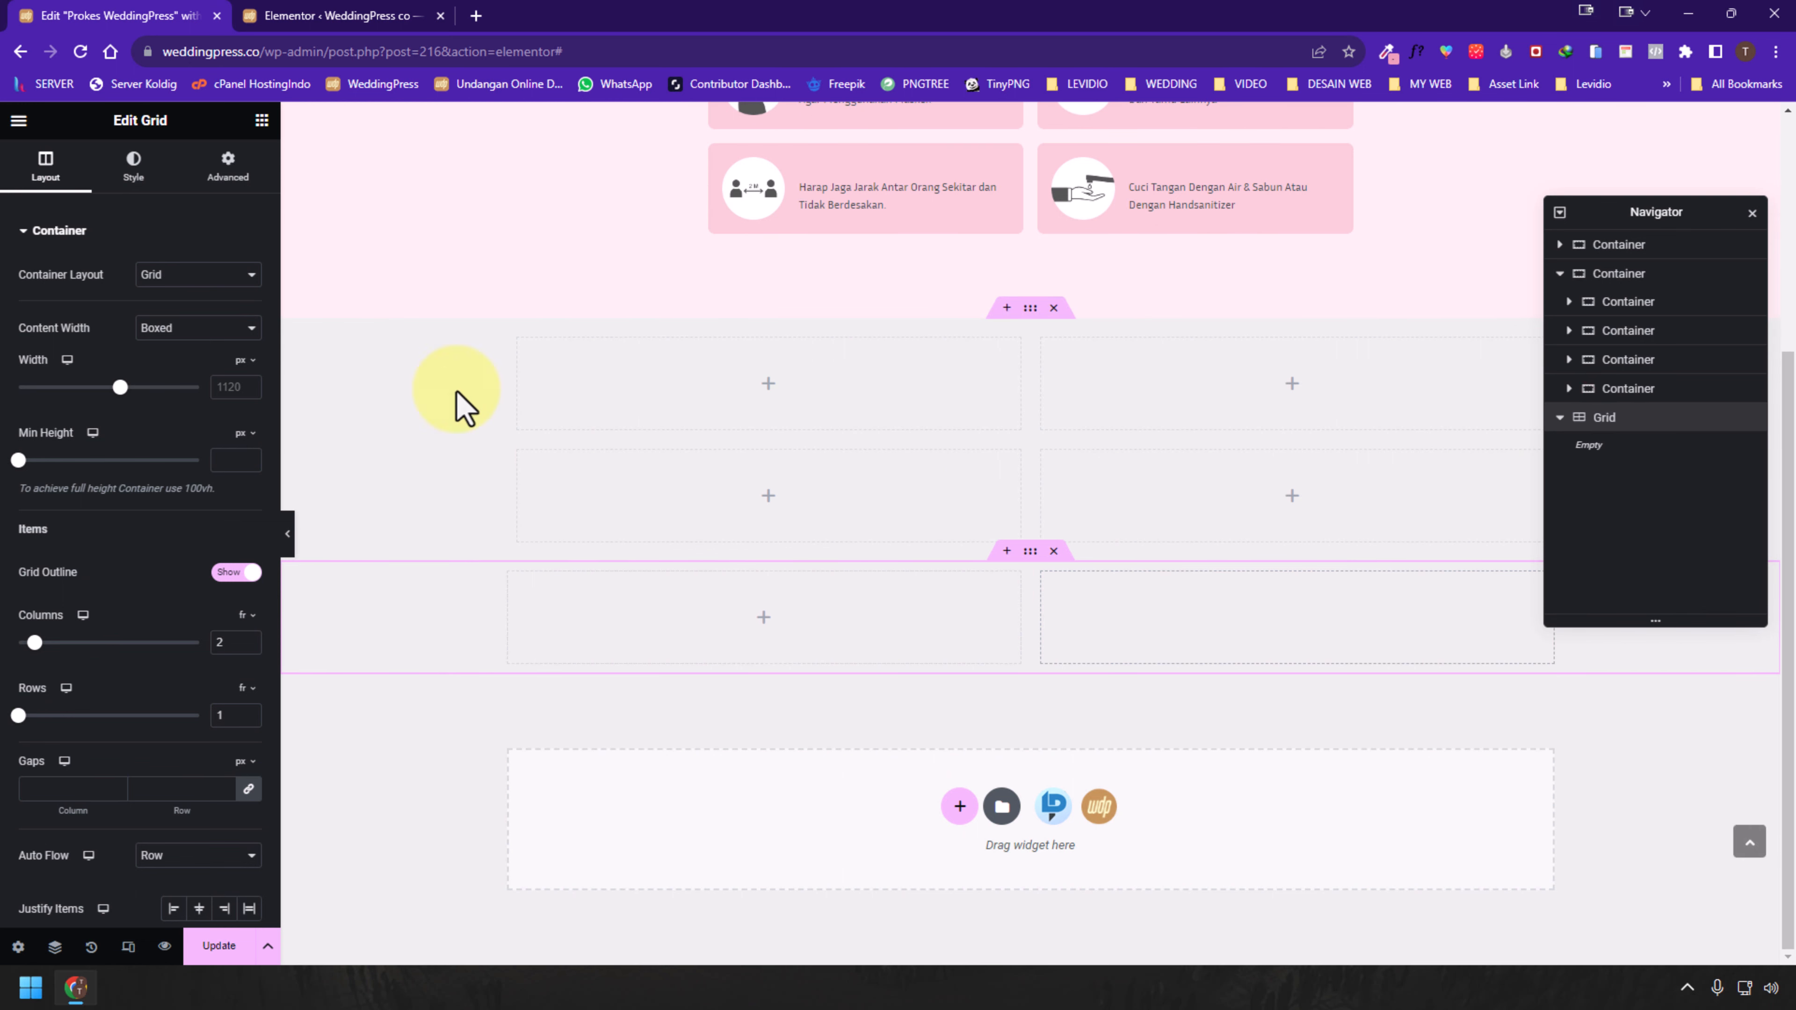
Insert an Icon Box widget into the first nested container of the Flexbox layout and duplicate it once
left_click(262, 121)
scroll(208, 553, "down", 6)
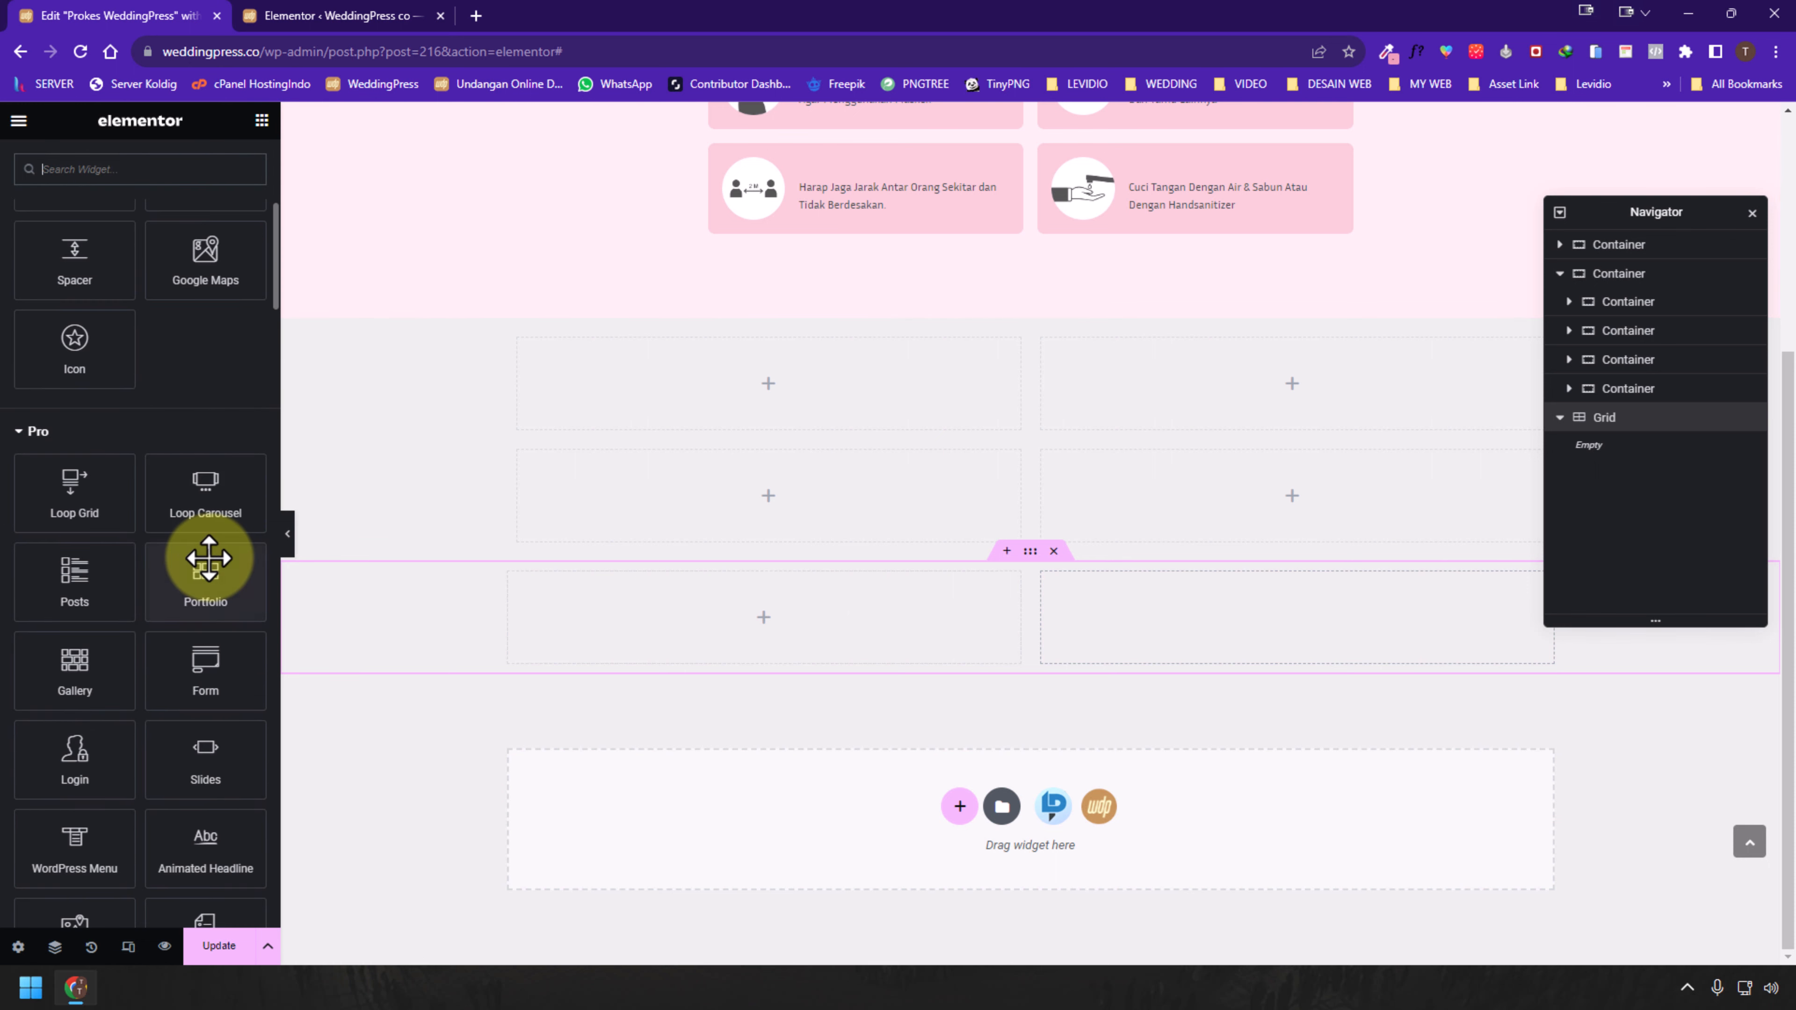
scroll(208, 558, "down", 15)
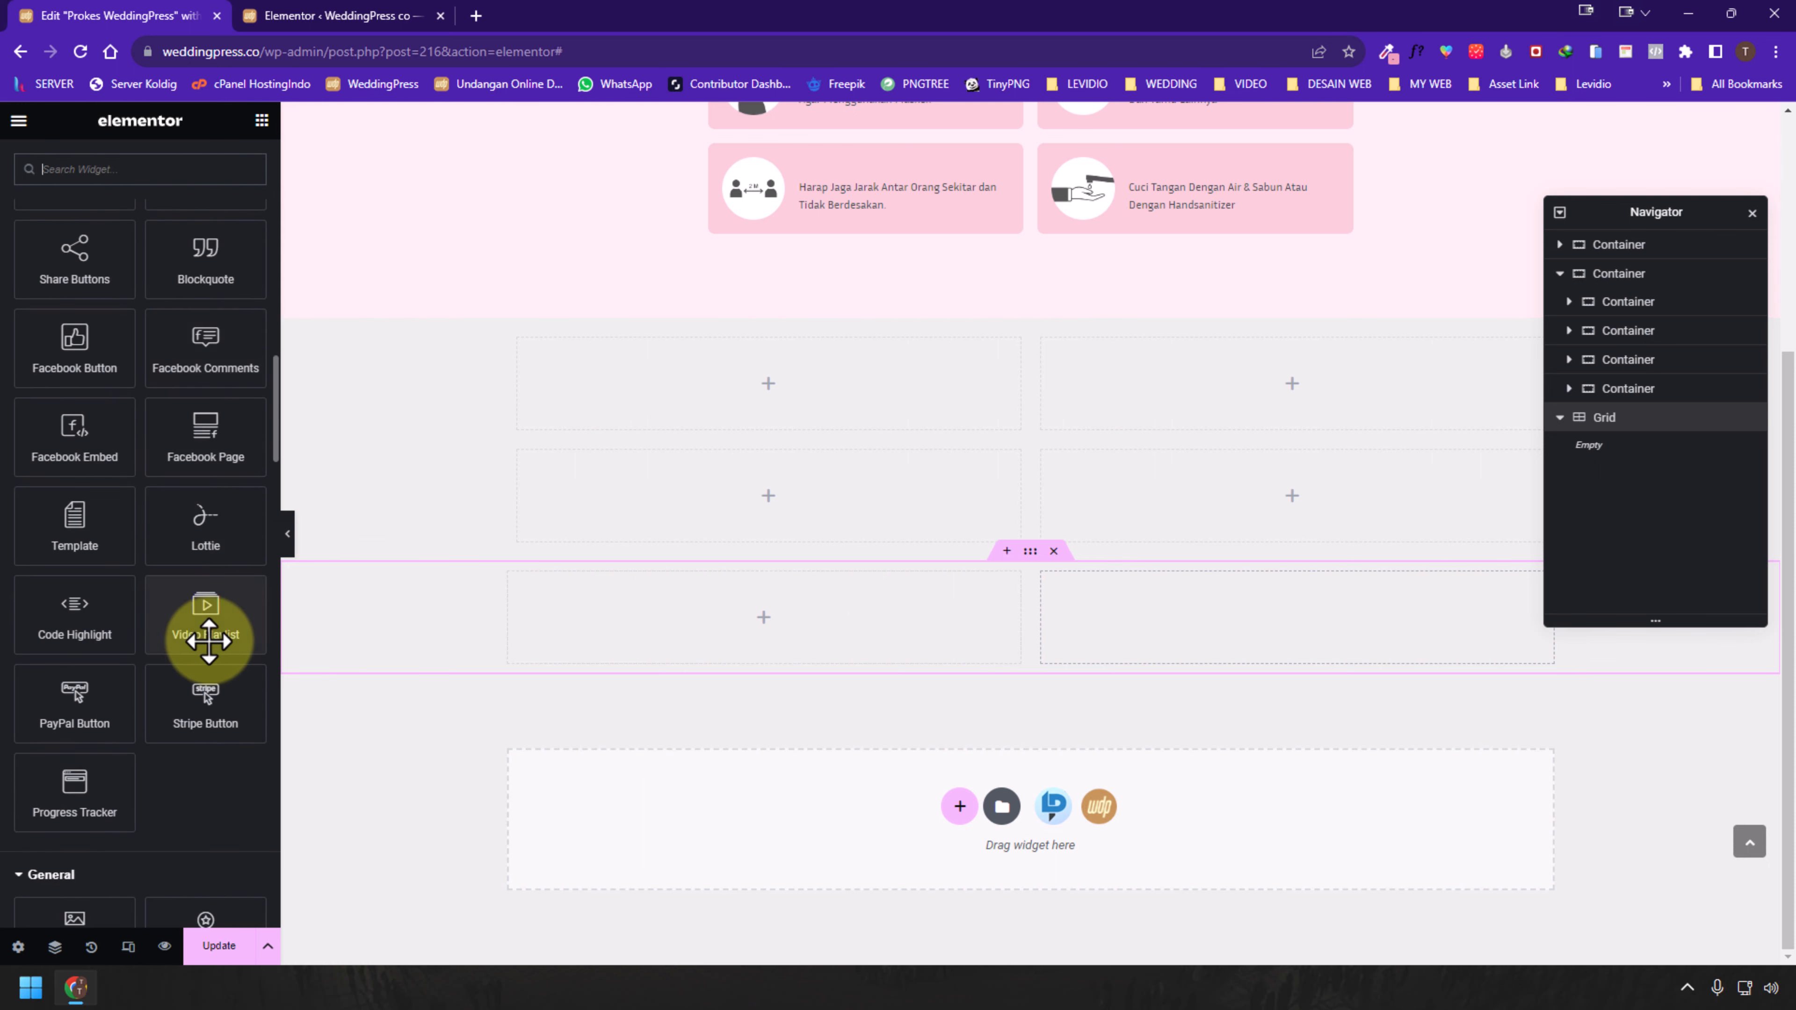
left_click_drag(206, 658, 856, 417)
right_click(904, 419)
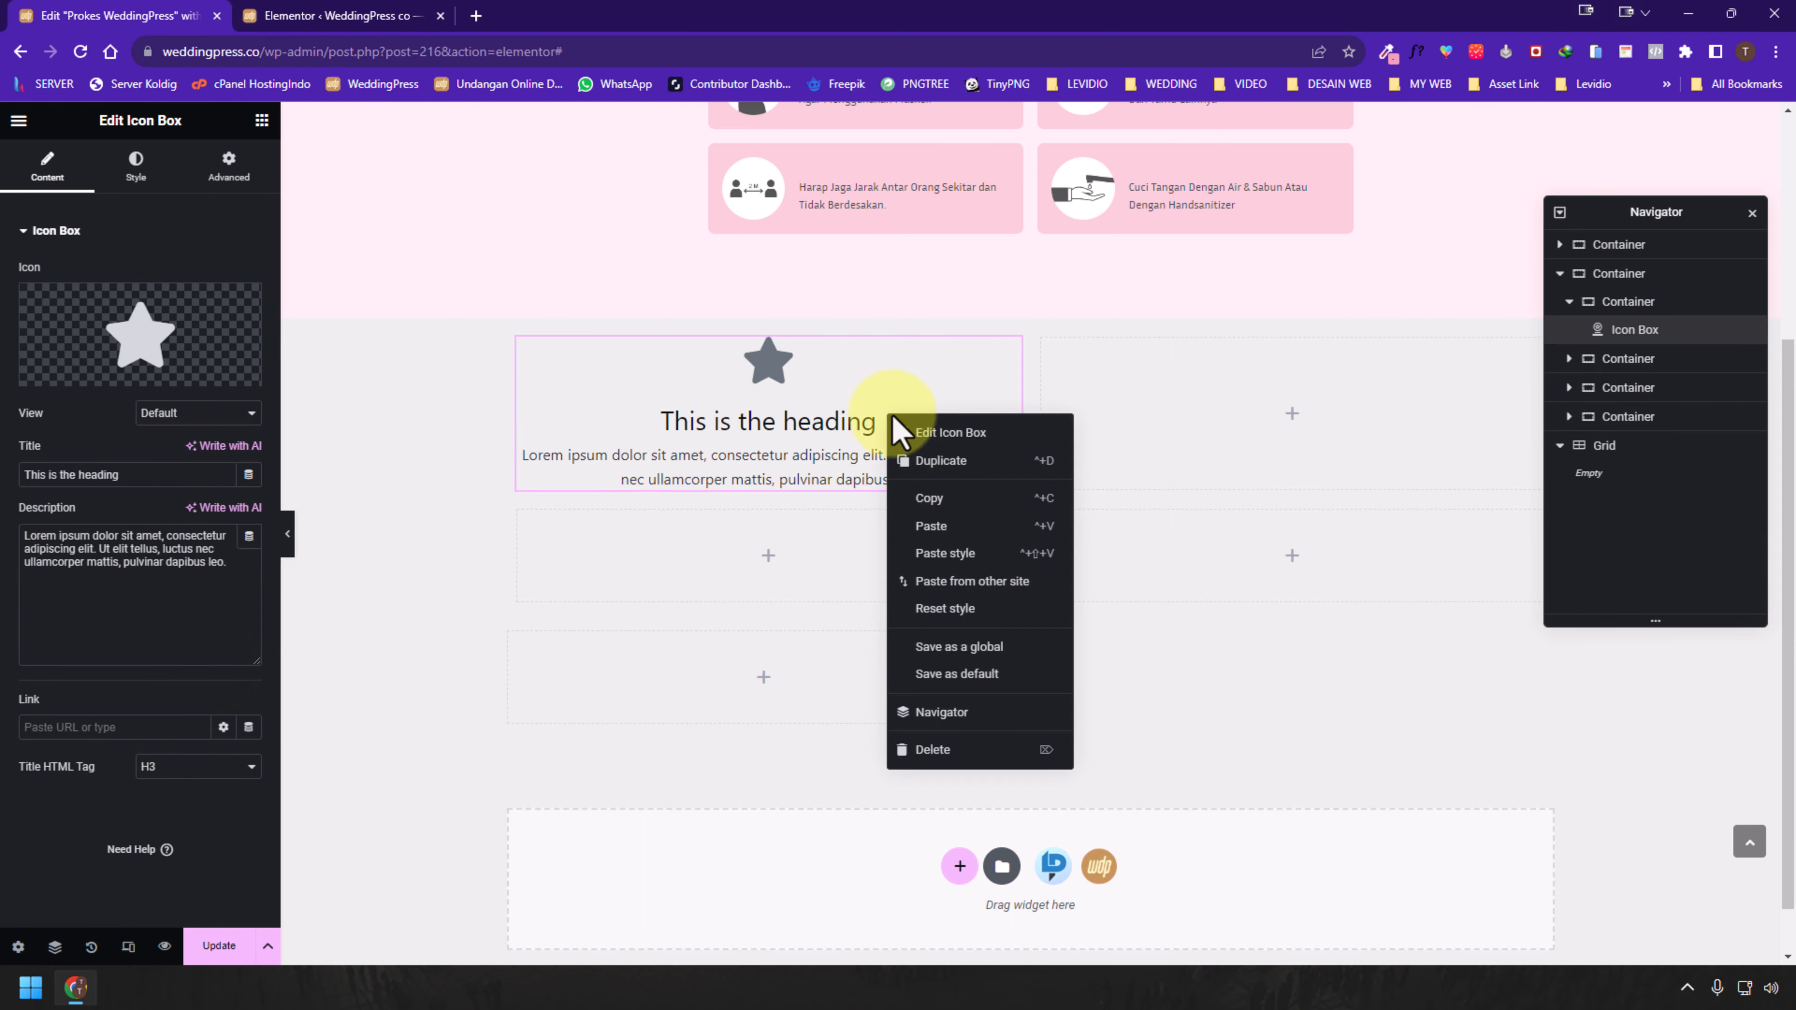
left_click(972, 463)
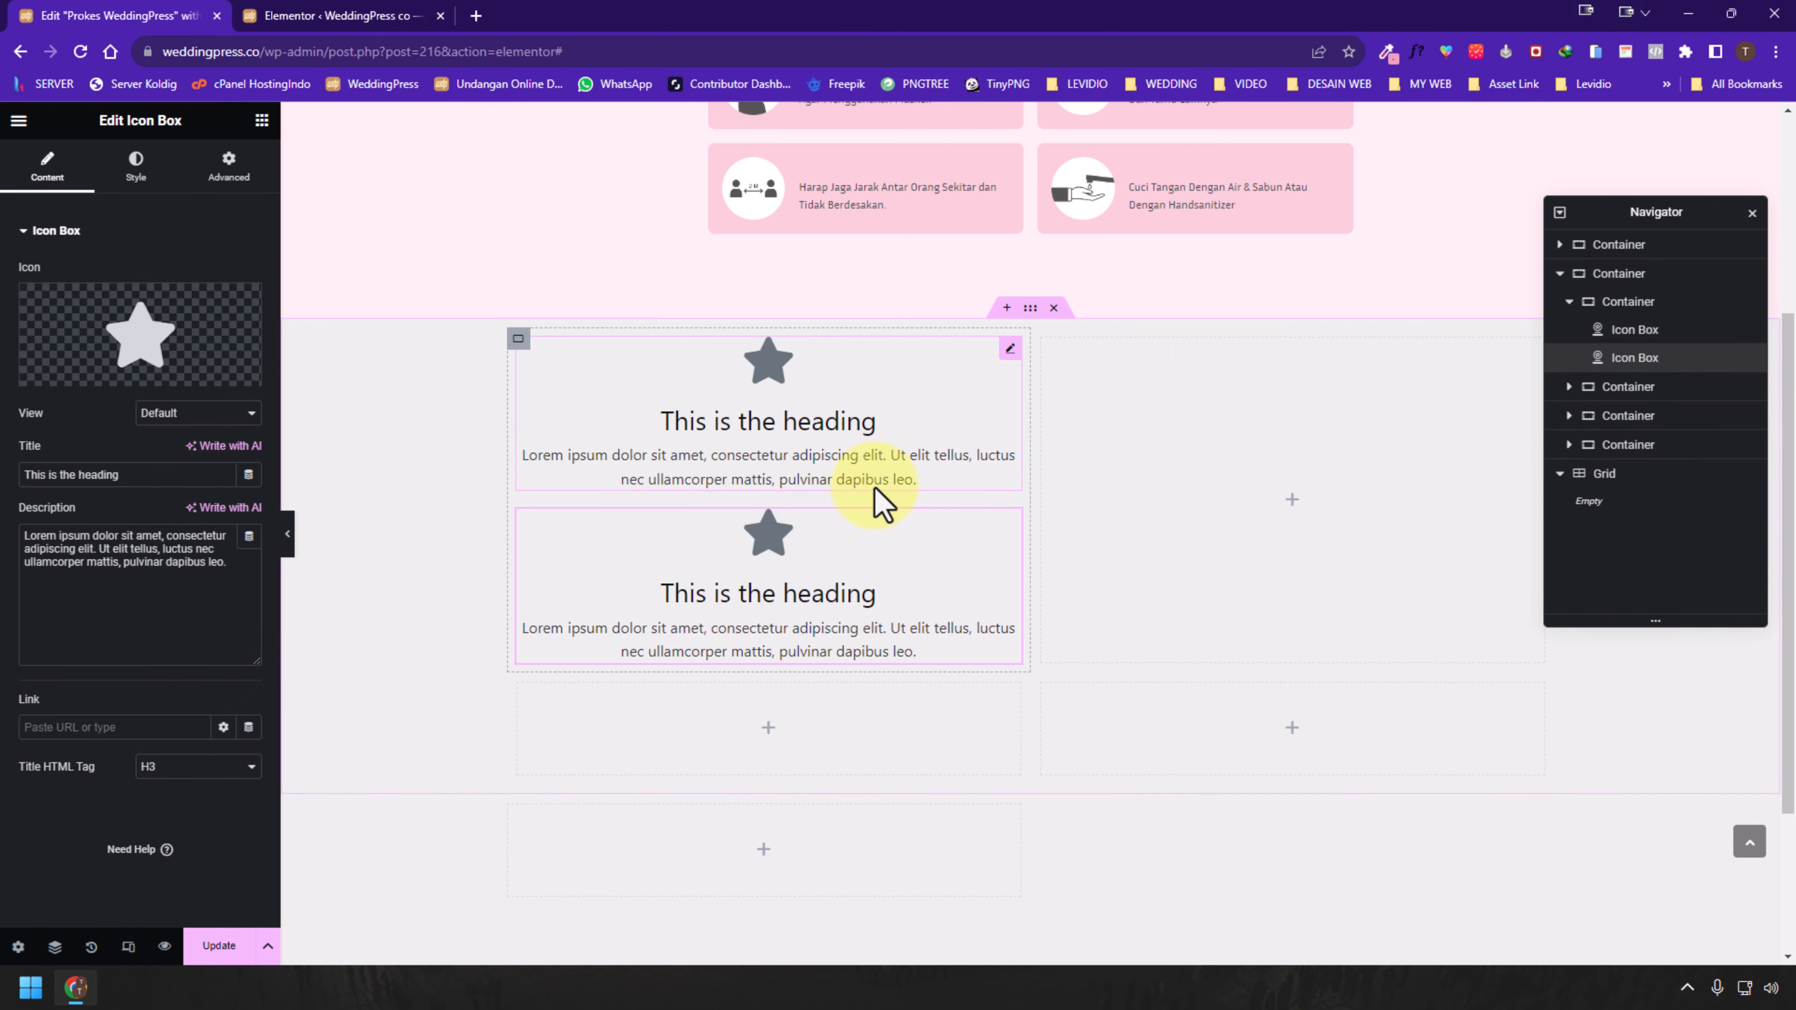
Set the direction of the nested container holding the two icon boxes to horizontal row
left_click(515, 344)
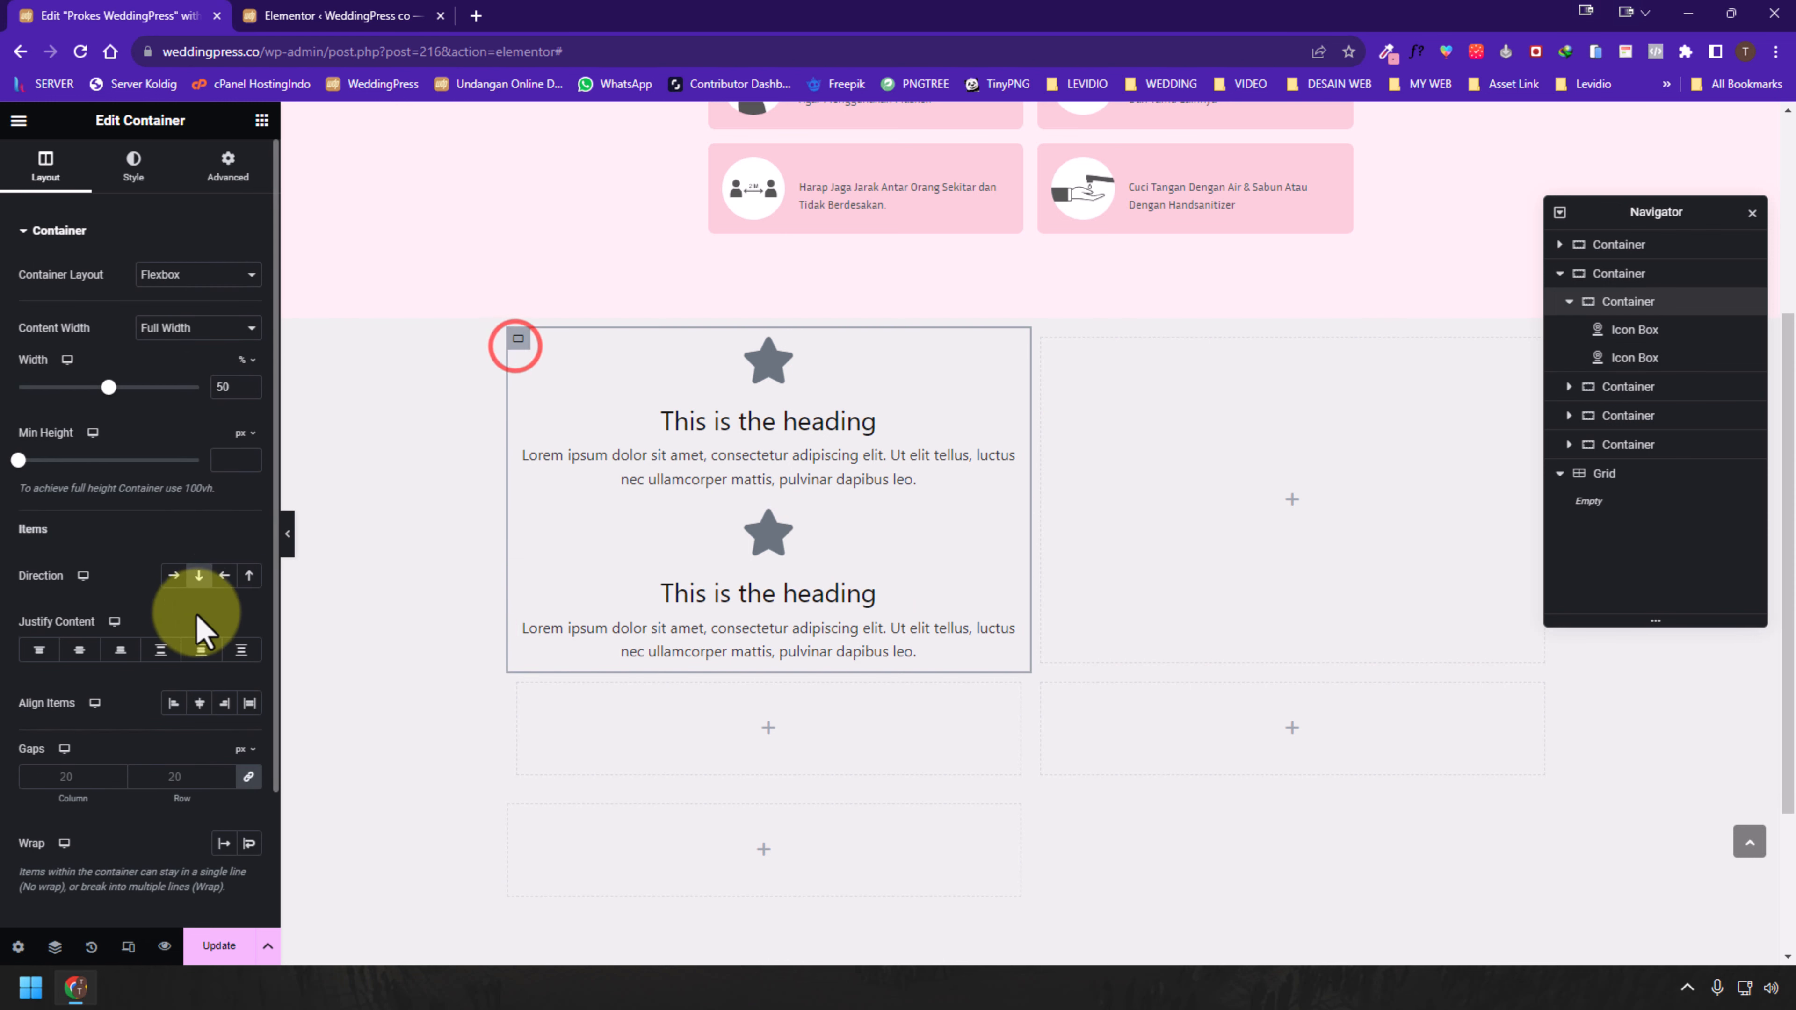
left_click(173, 575)
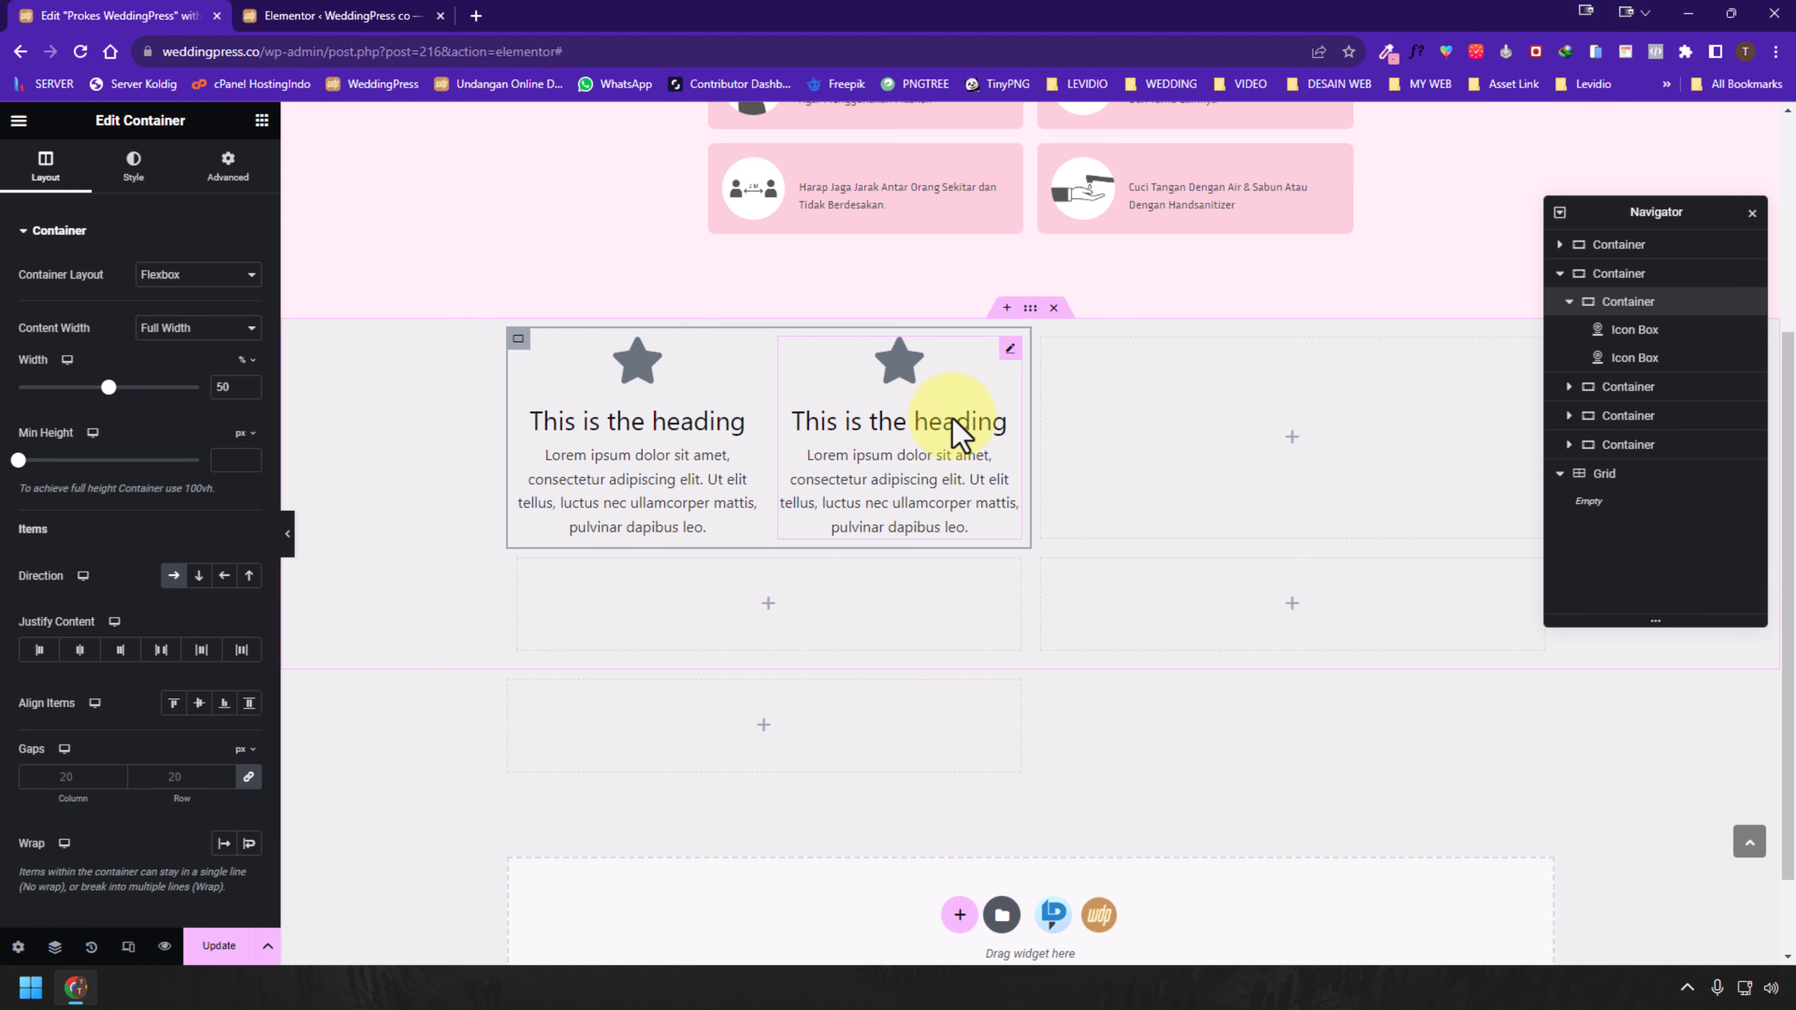
scroll(919, 389, "up", 4)
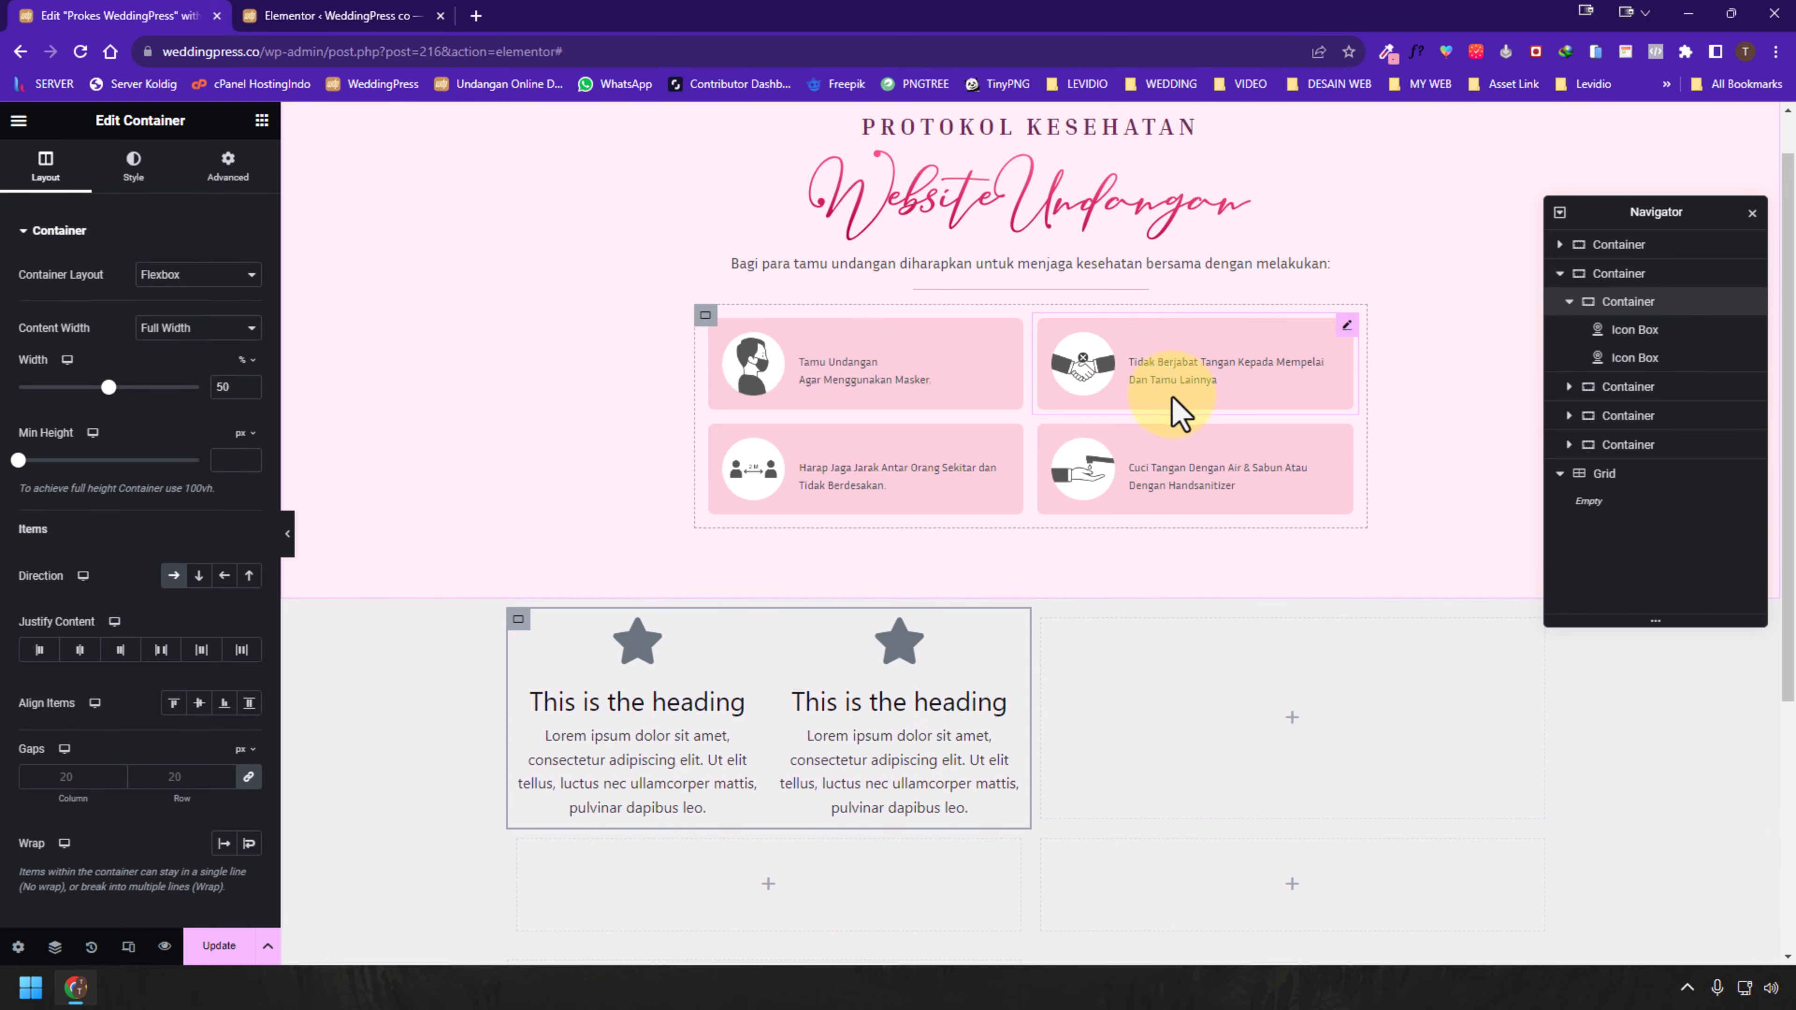
scroll(1062, 541, "down", 4)
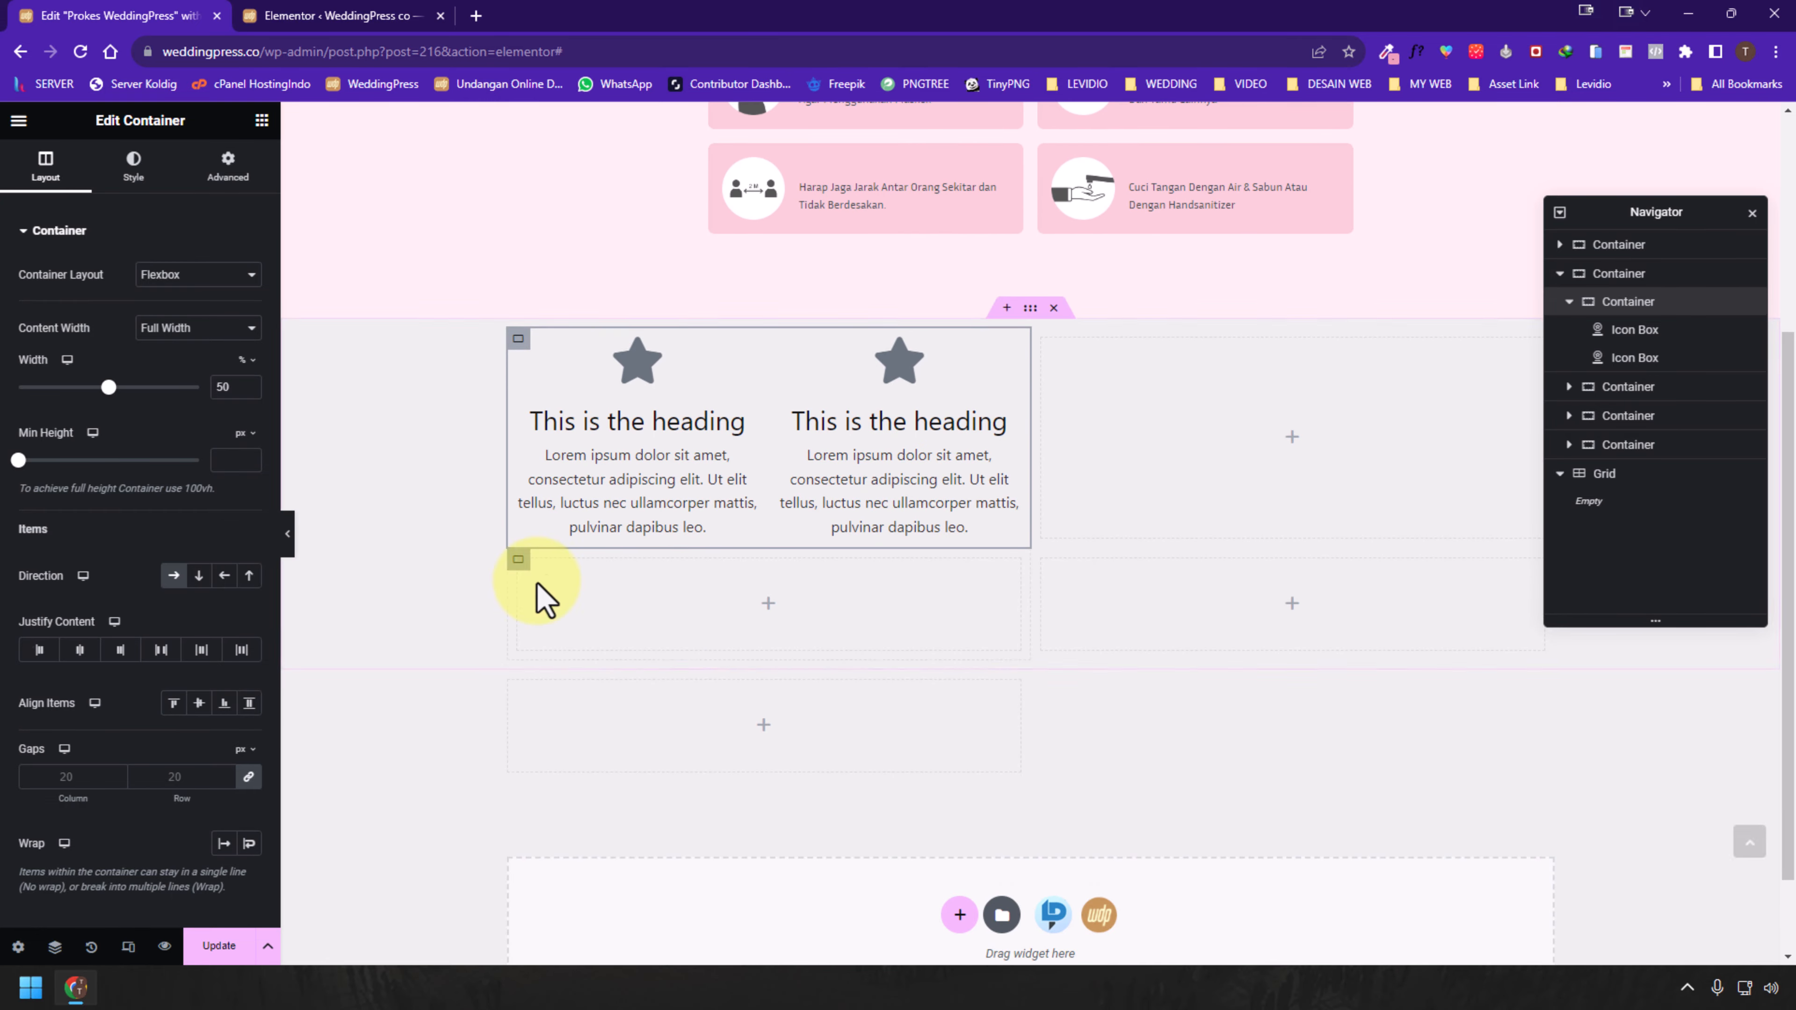
Copy an icon box from the Flexbox container and paste it into the first cell of the Grid container
right_click(685, 428)
left_click(750, 511)
scroll(740, 653, "down", 1)
right_click(778, 640)
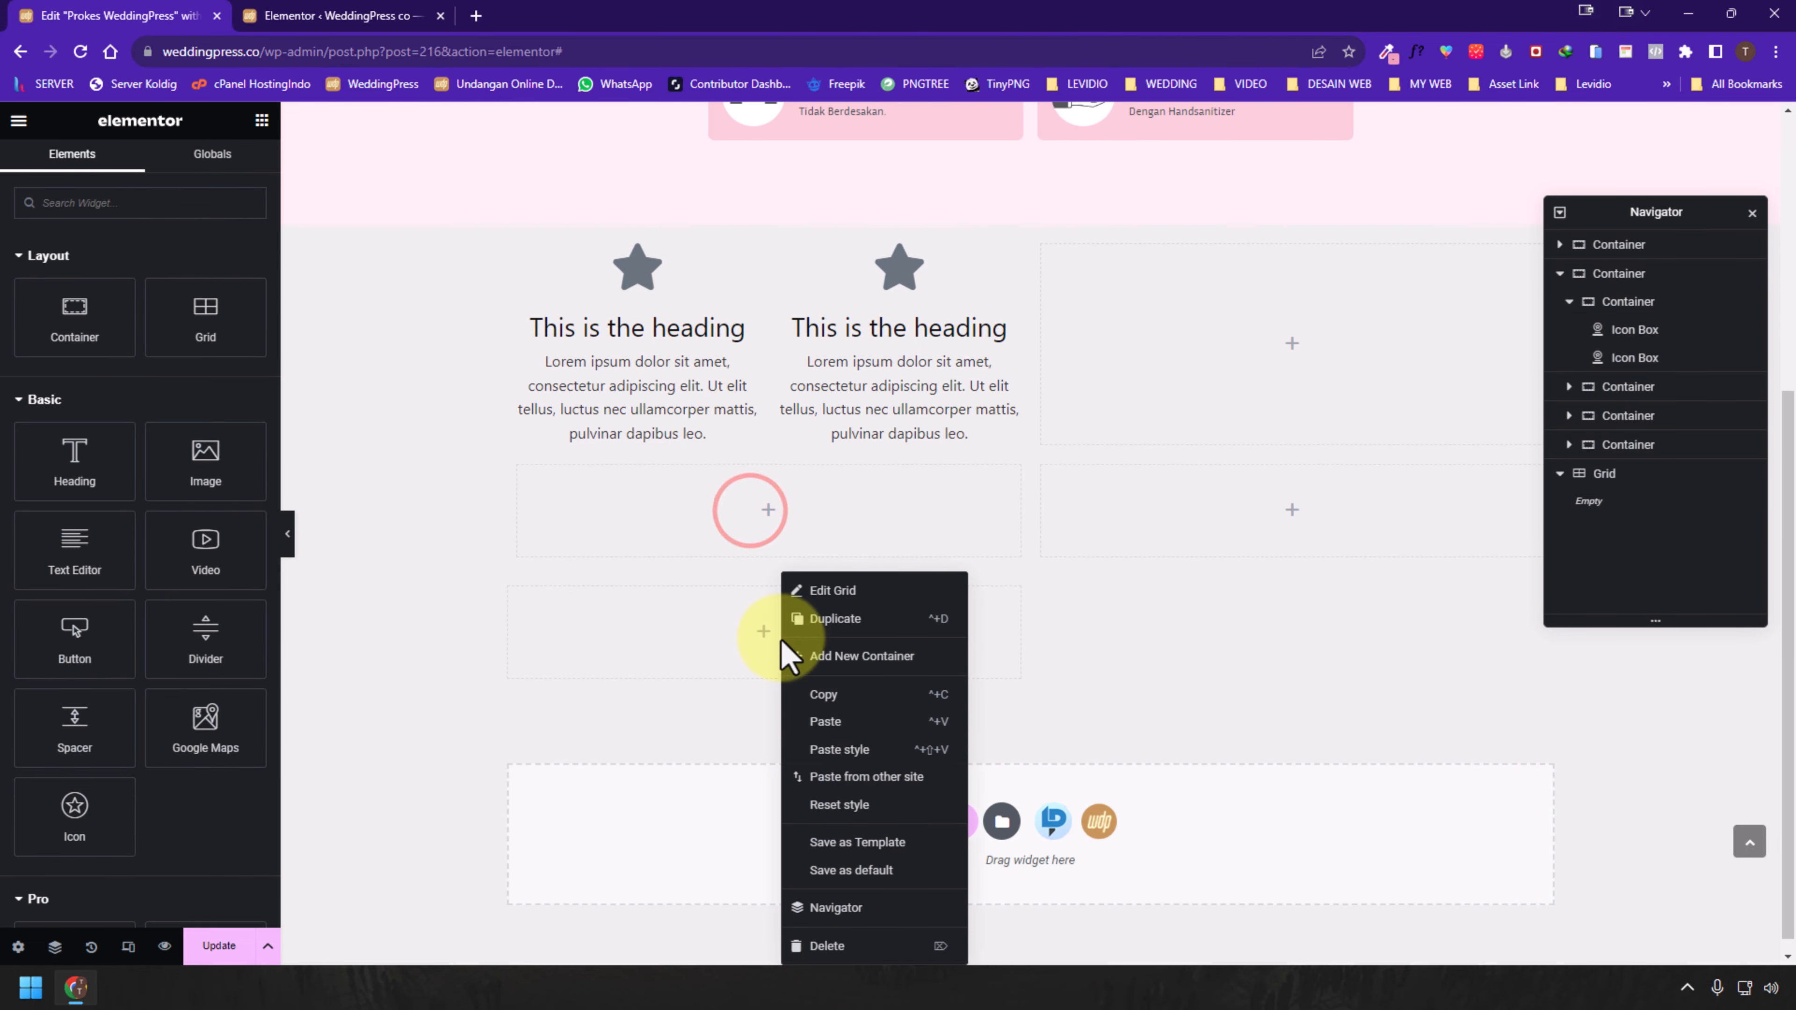
left_click(879, 727)
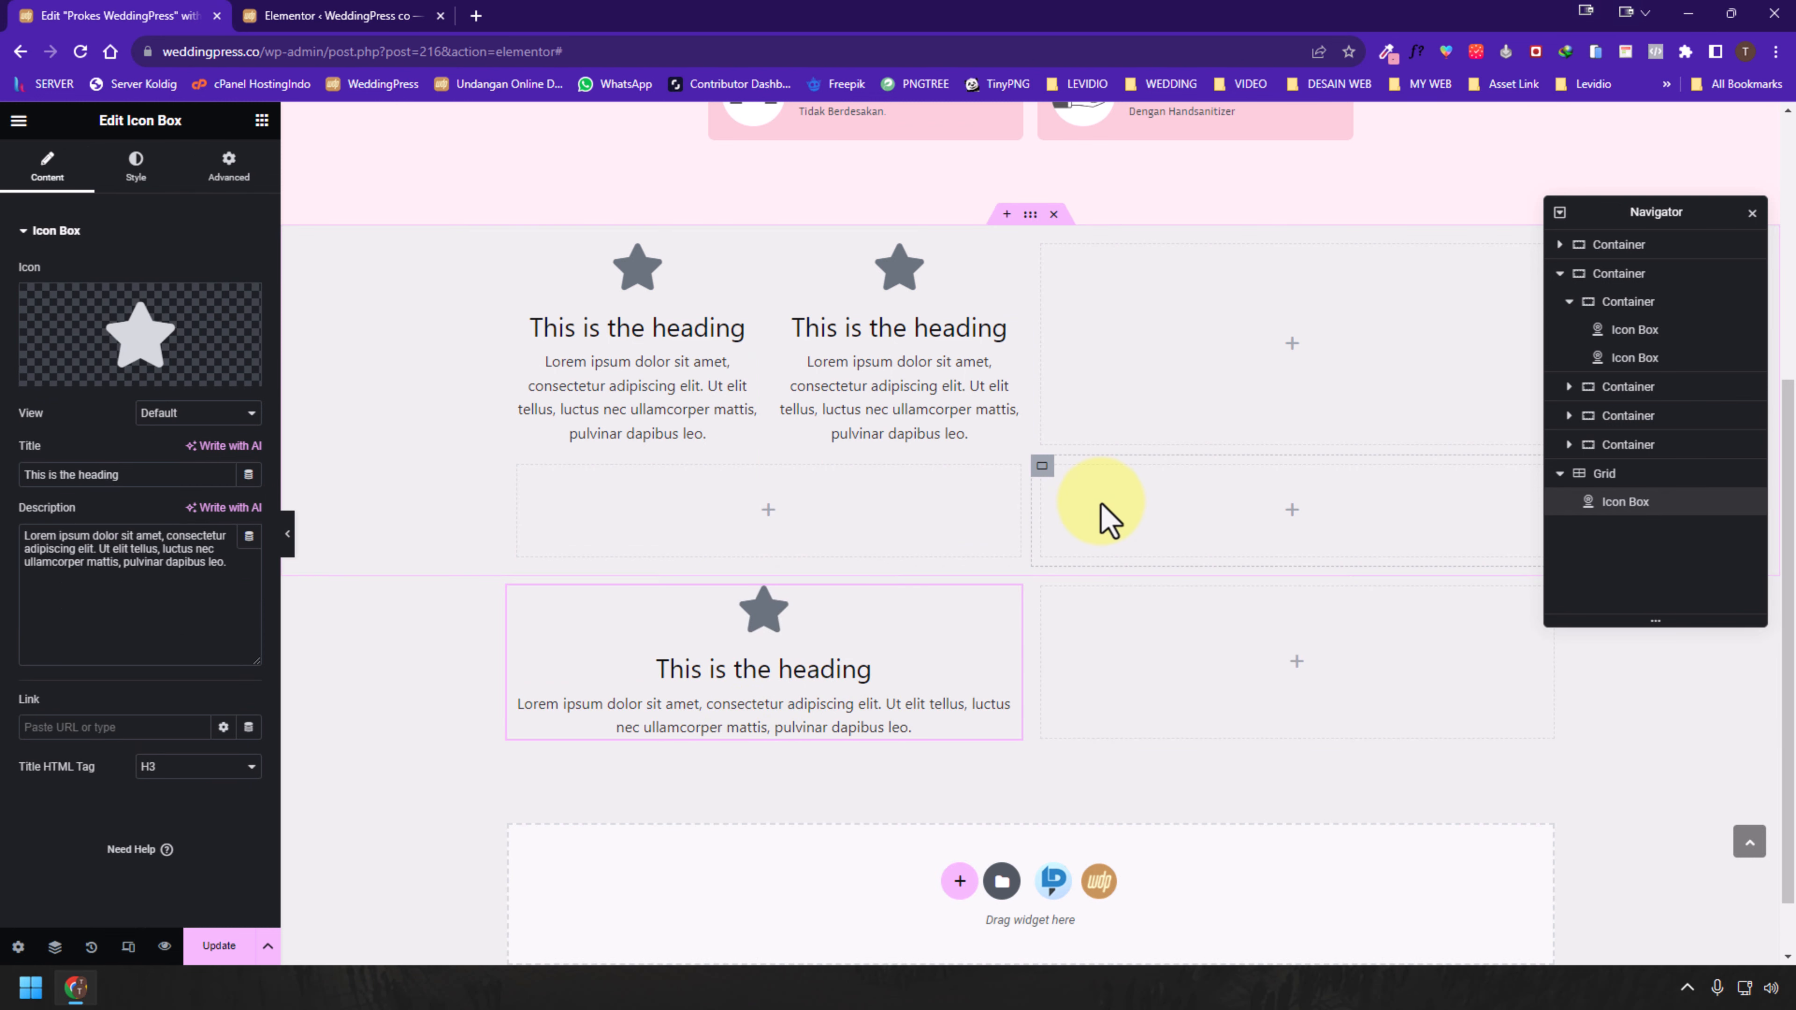
Duplicate the icon box in the Grid container three times to fill two rows of two cells
right_click(841, 674)
left_click(895, 661)
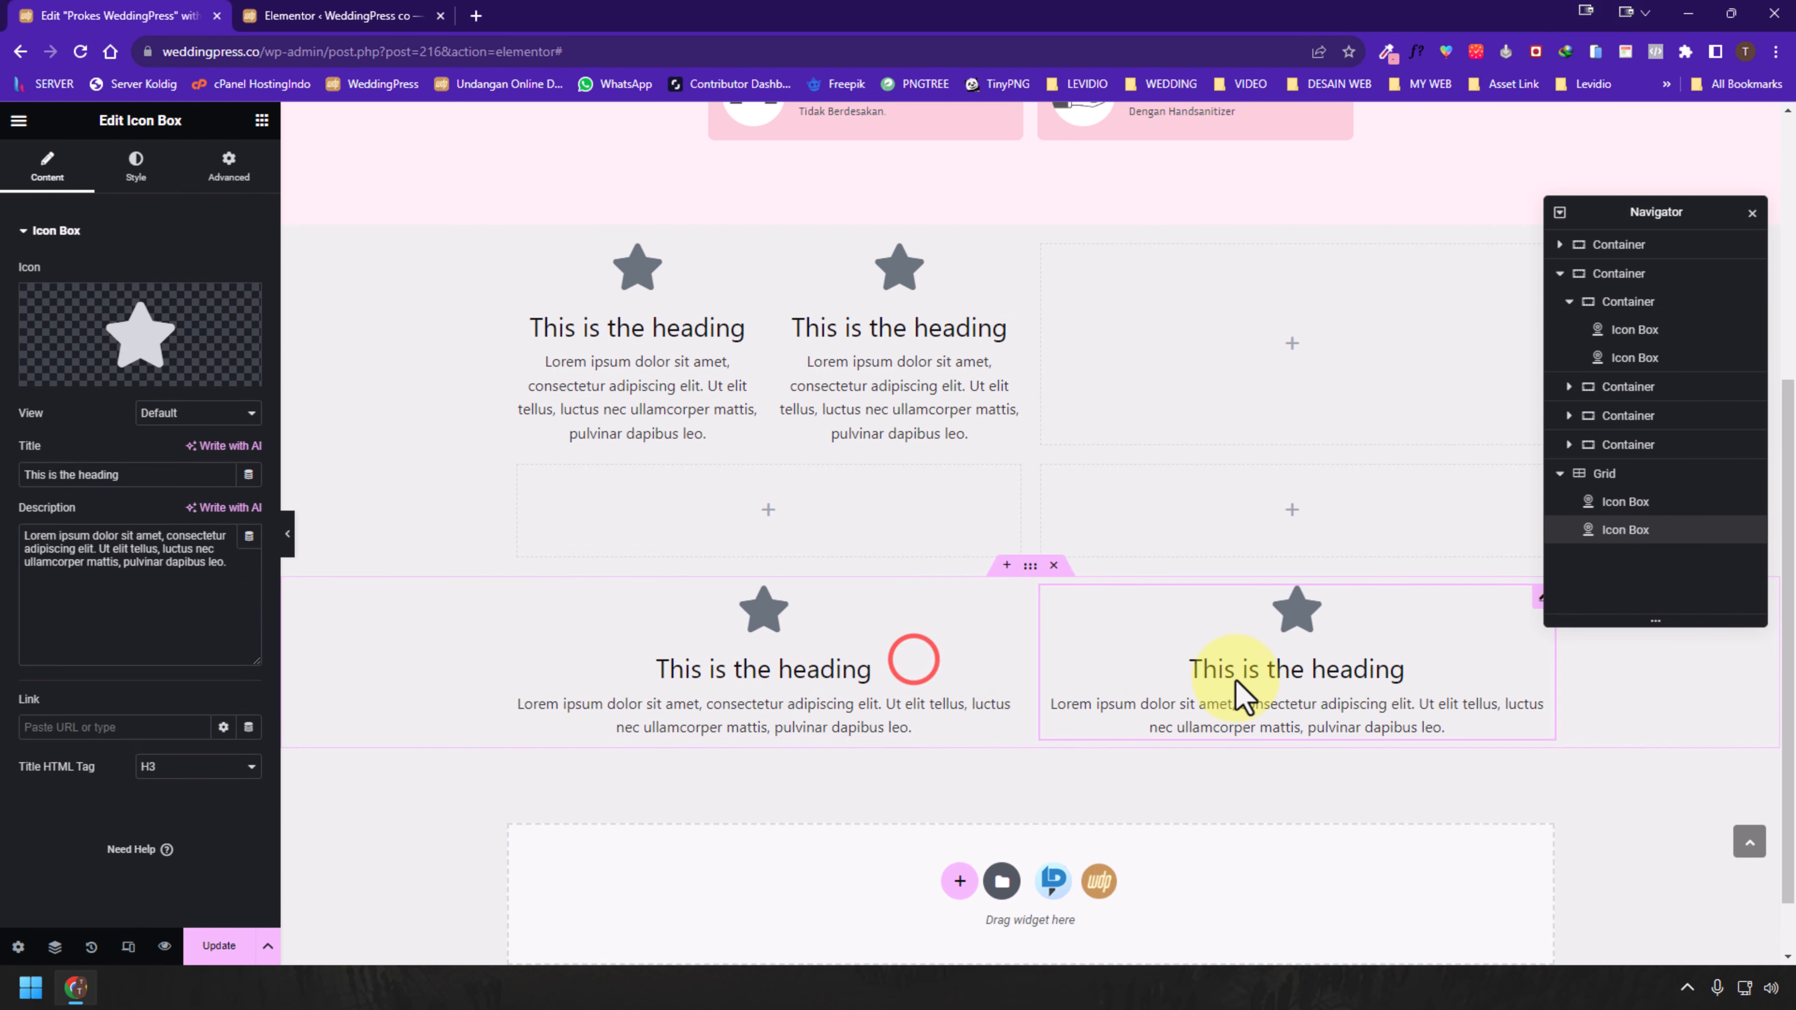
right_click(930, 699)
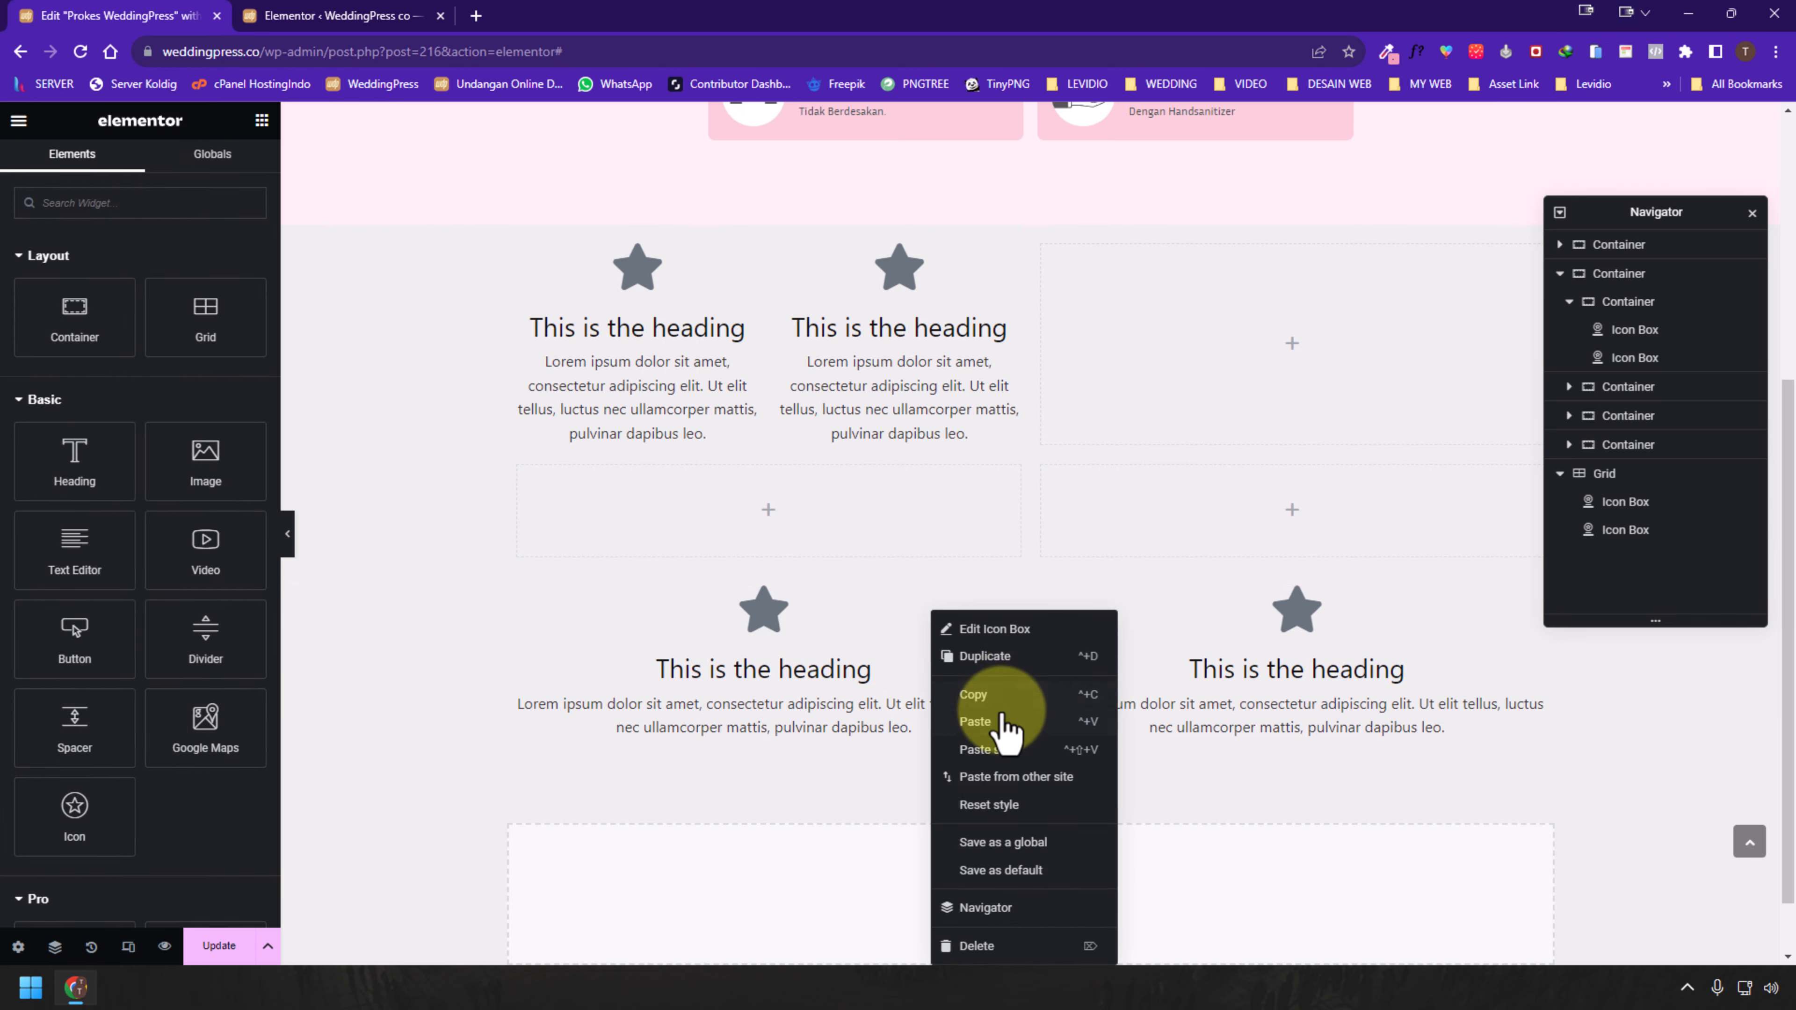
left_click(1034, 654)
right_click(912, 739)
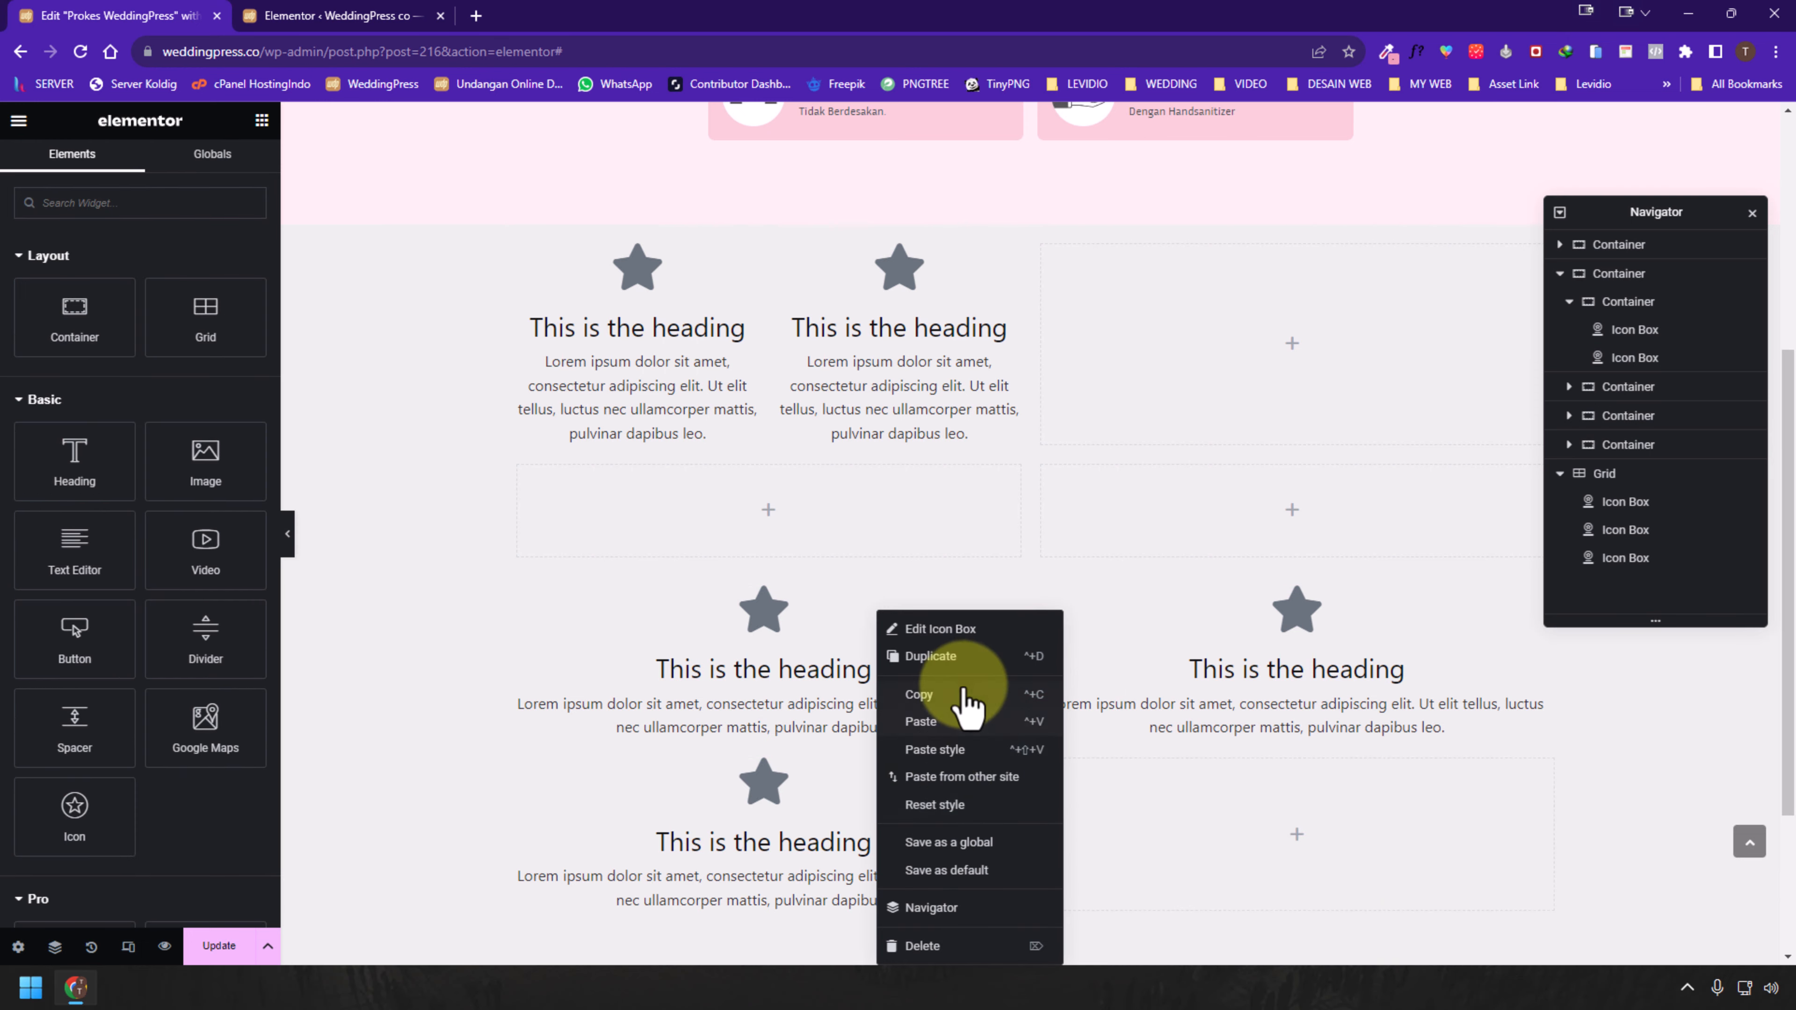
left_click(975, 656)
scroll(994, 662, "up", 5)
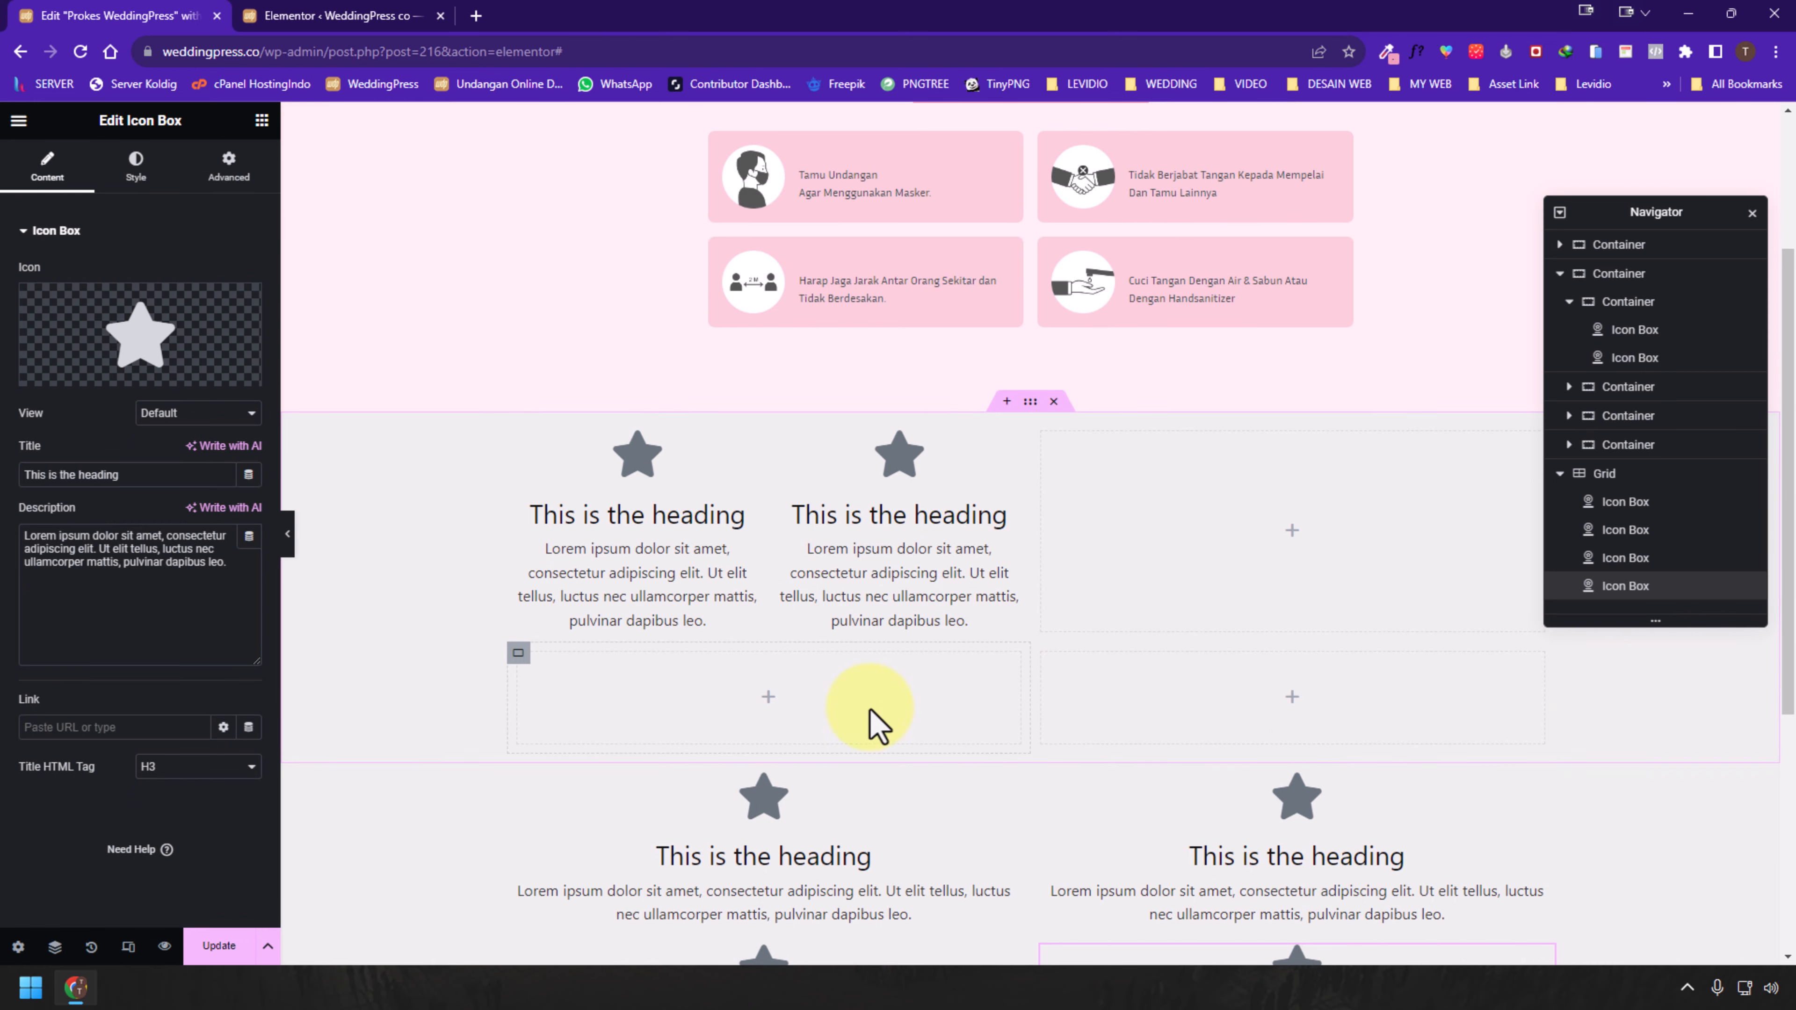
Delete the Flexbox container holding the two icon boxes and raise the Grid container's columns to 4
left_click(1053, 402)
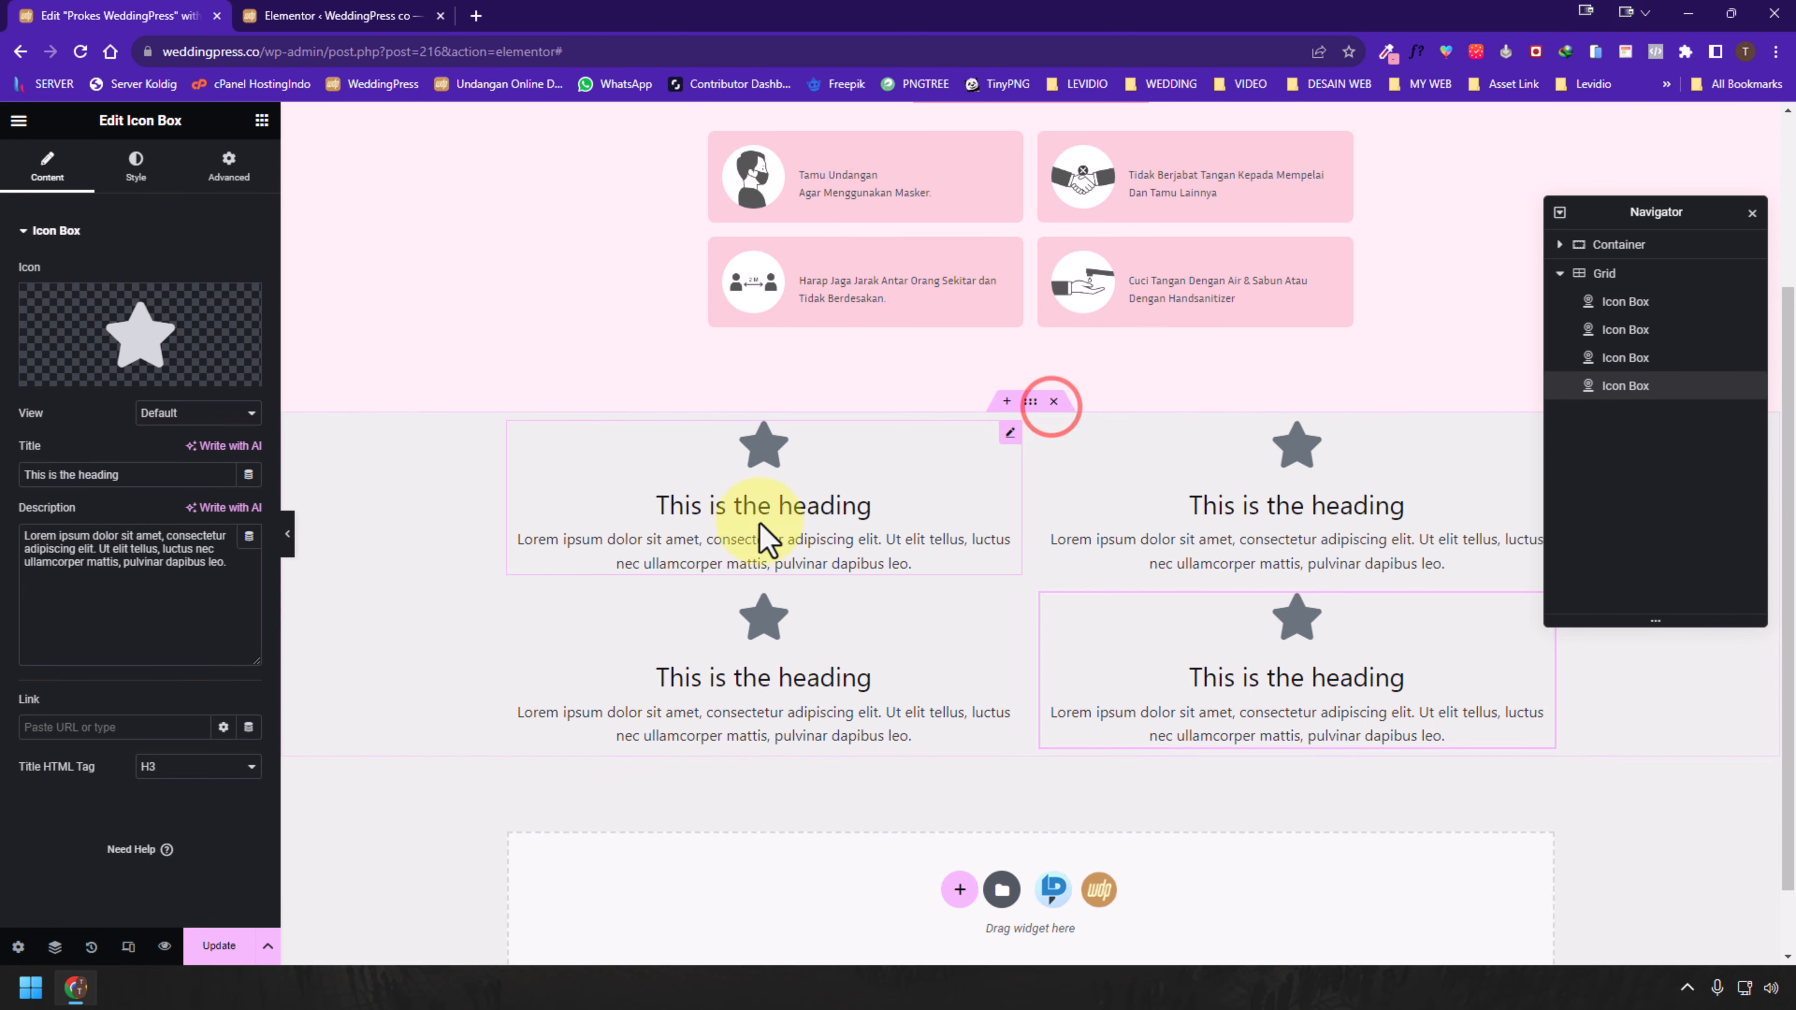
left_click(1621, 271)
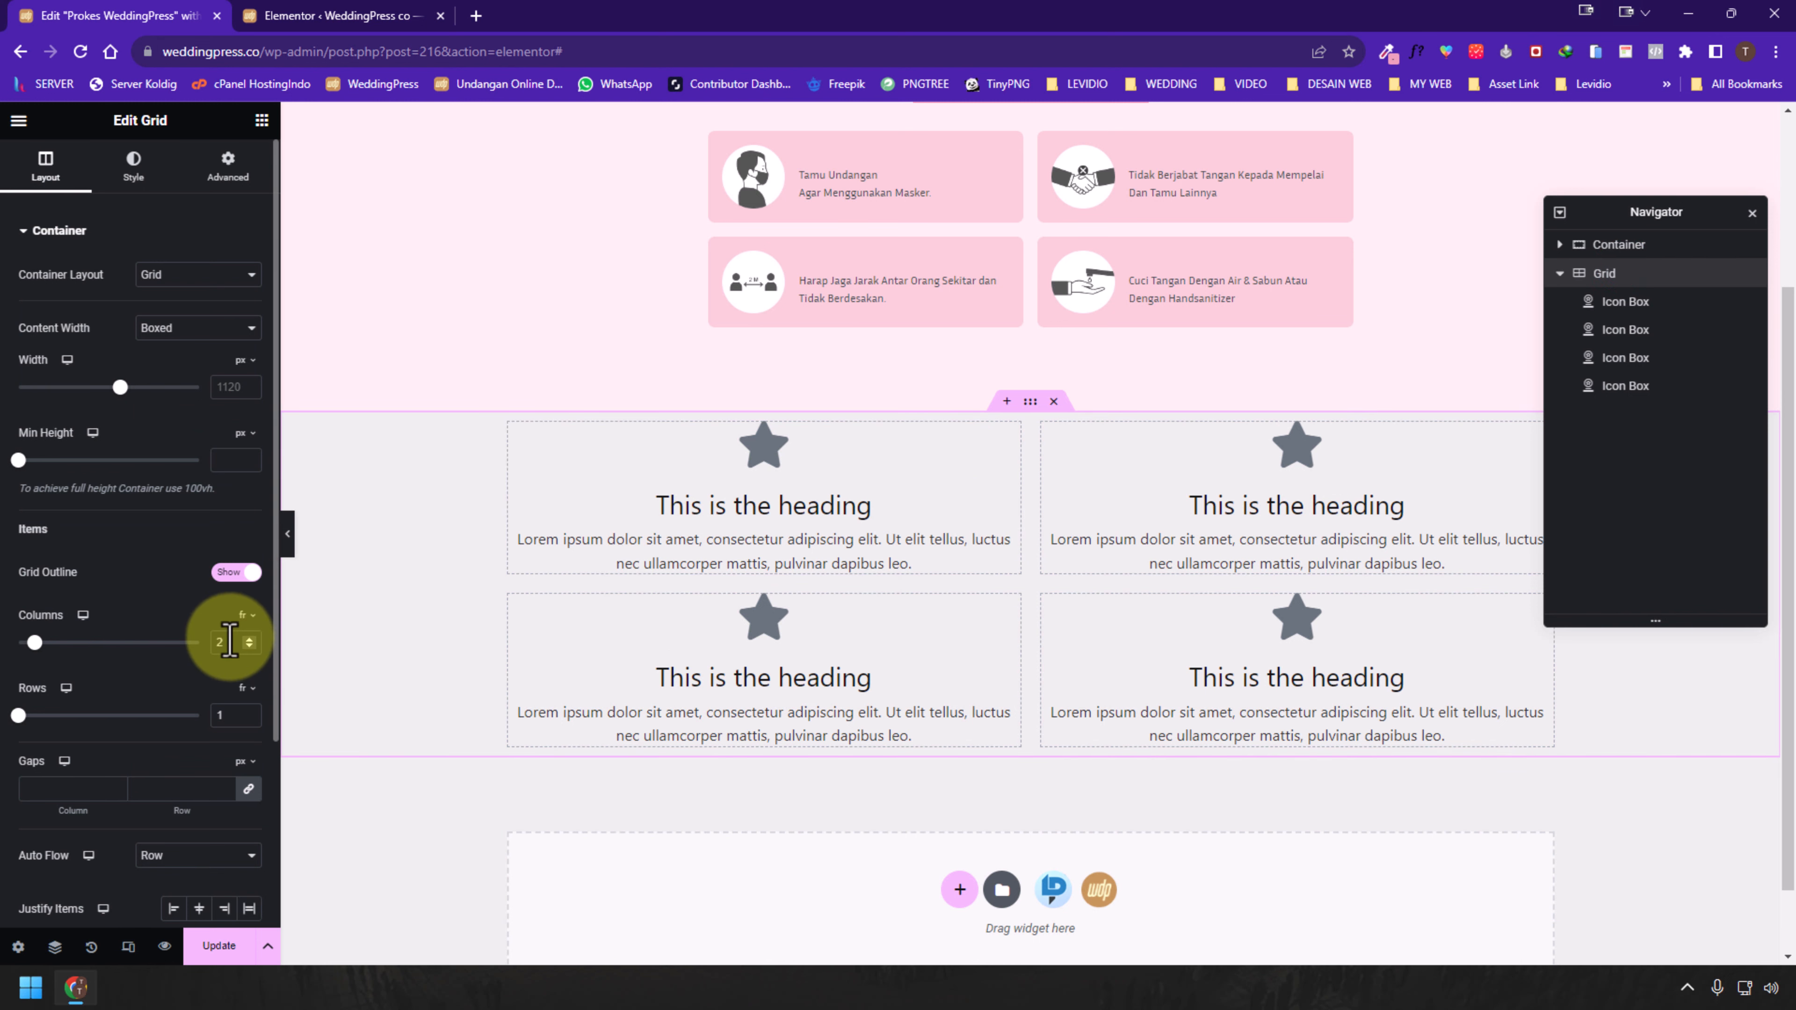
left_click(249, 639)
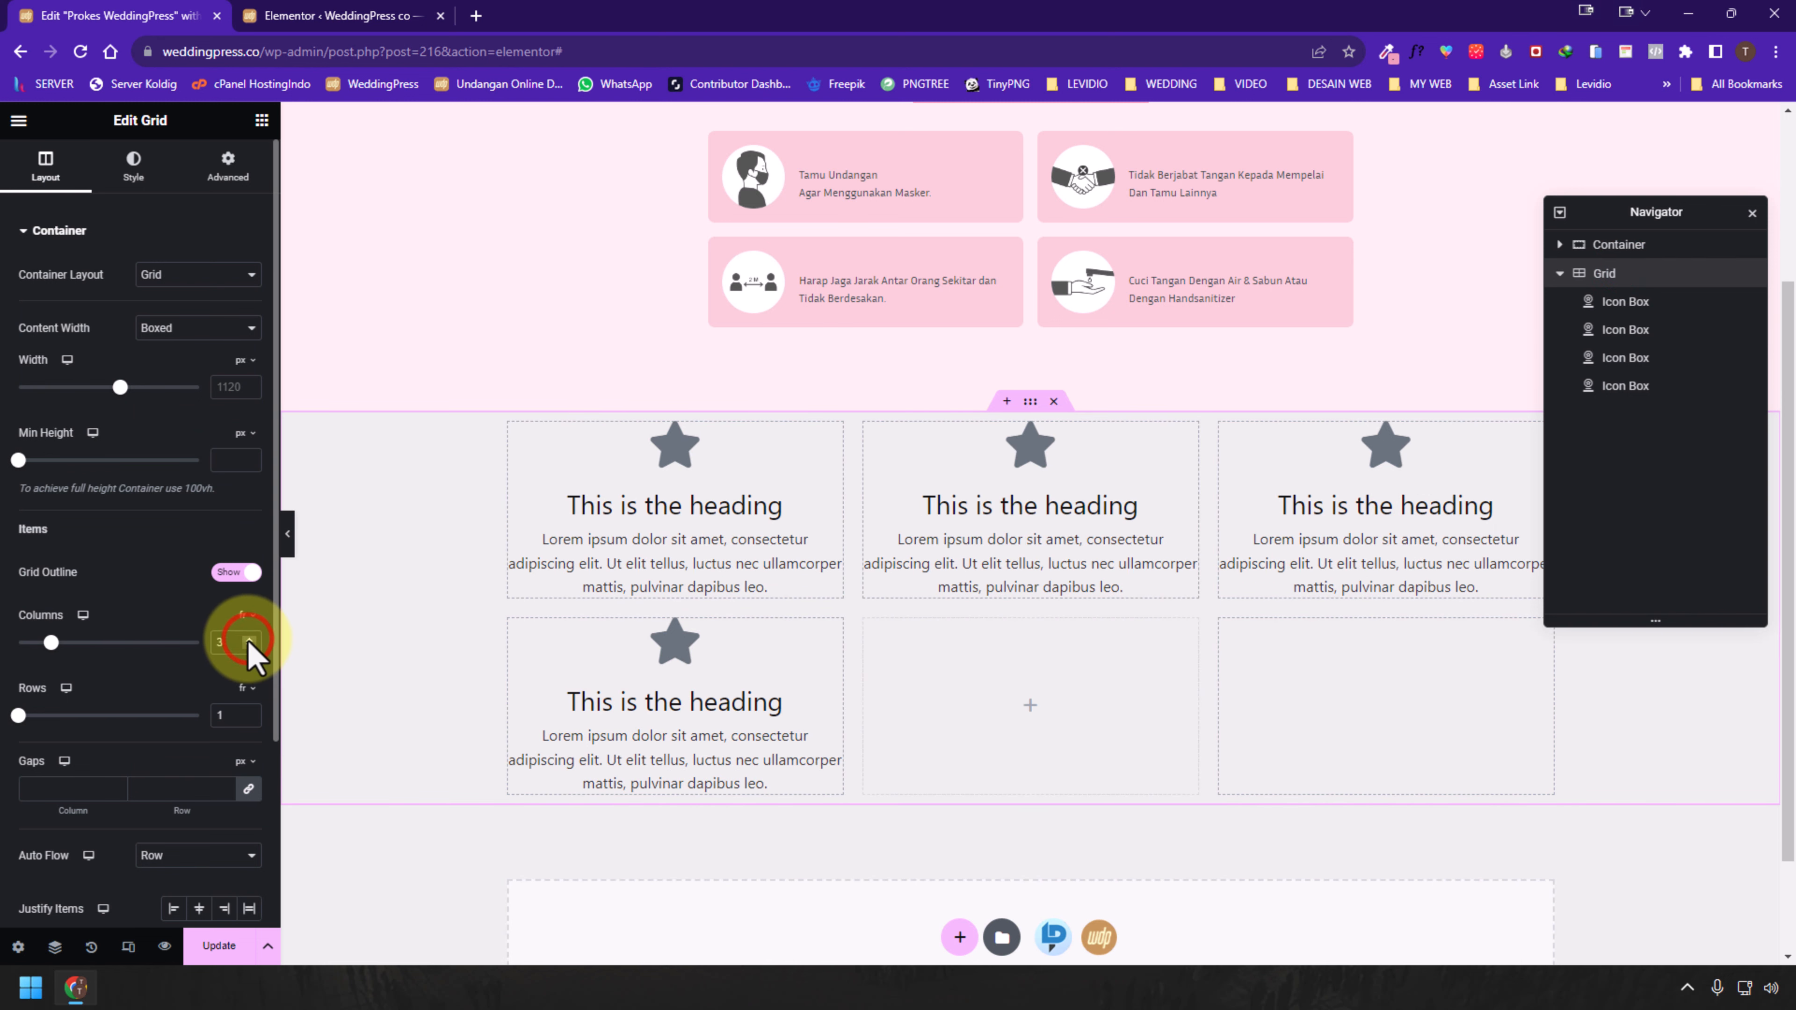
left_click(249, 639)
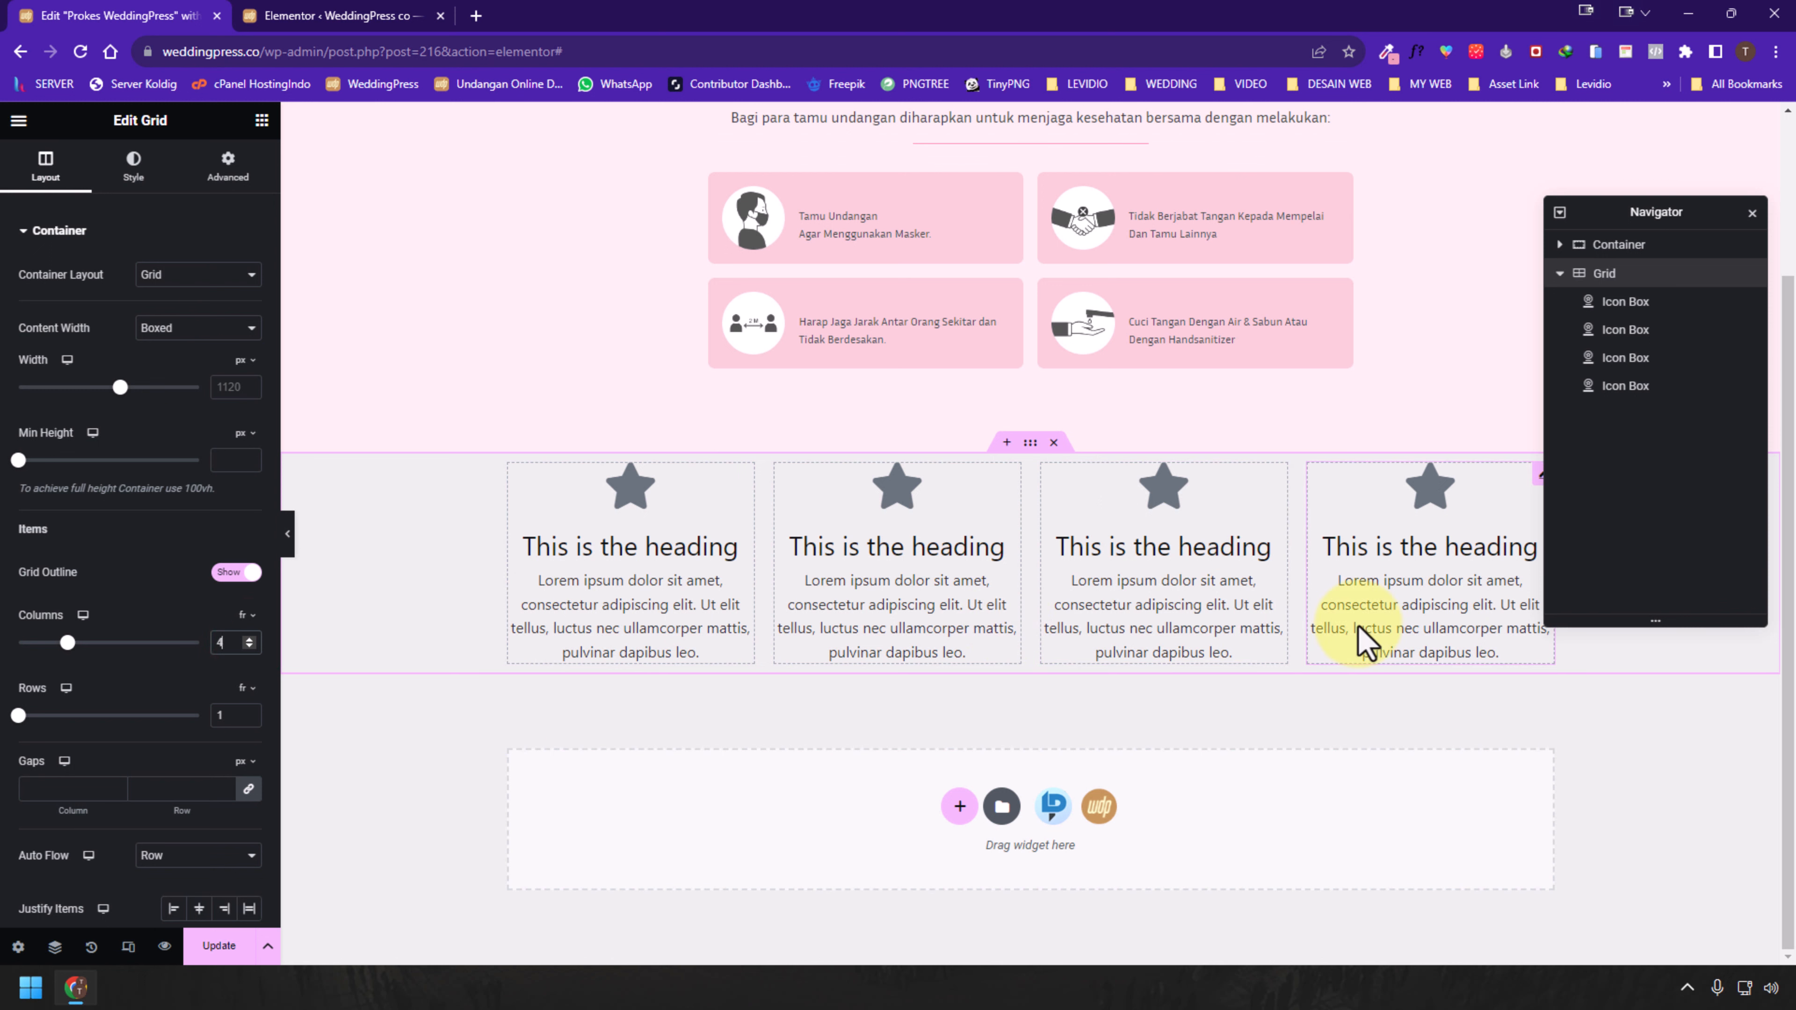
Set the Grid container to 2 columns and 3 rows
left_click(249, 647)
left_click(248, 647)
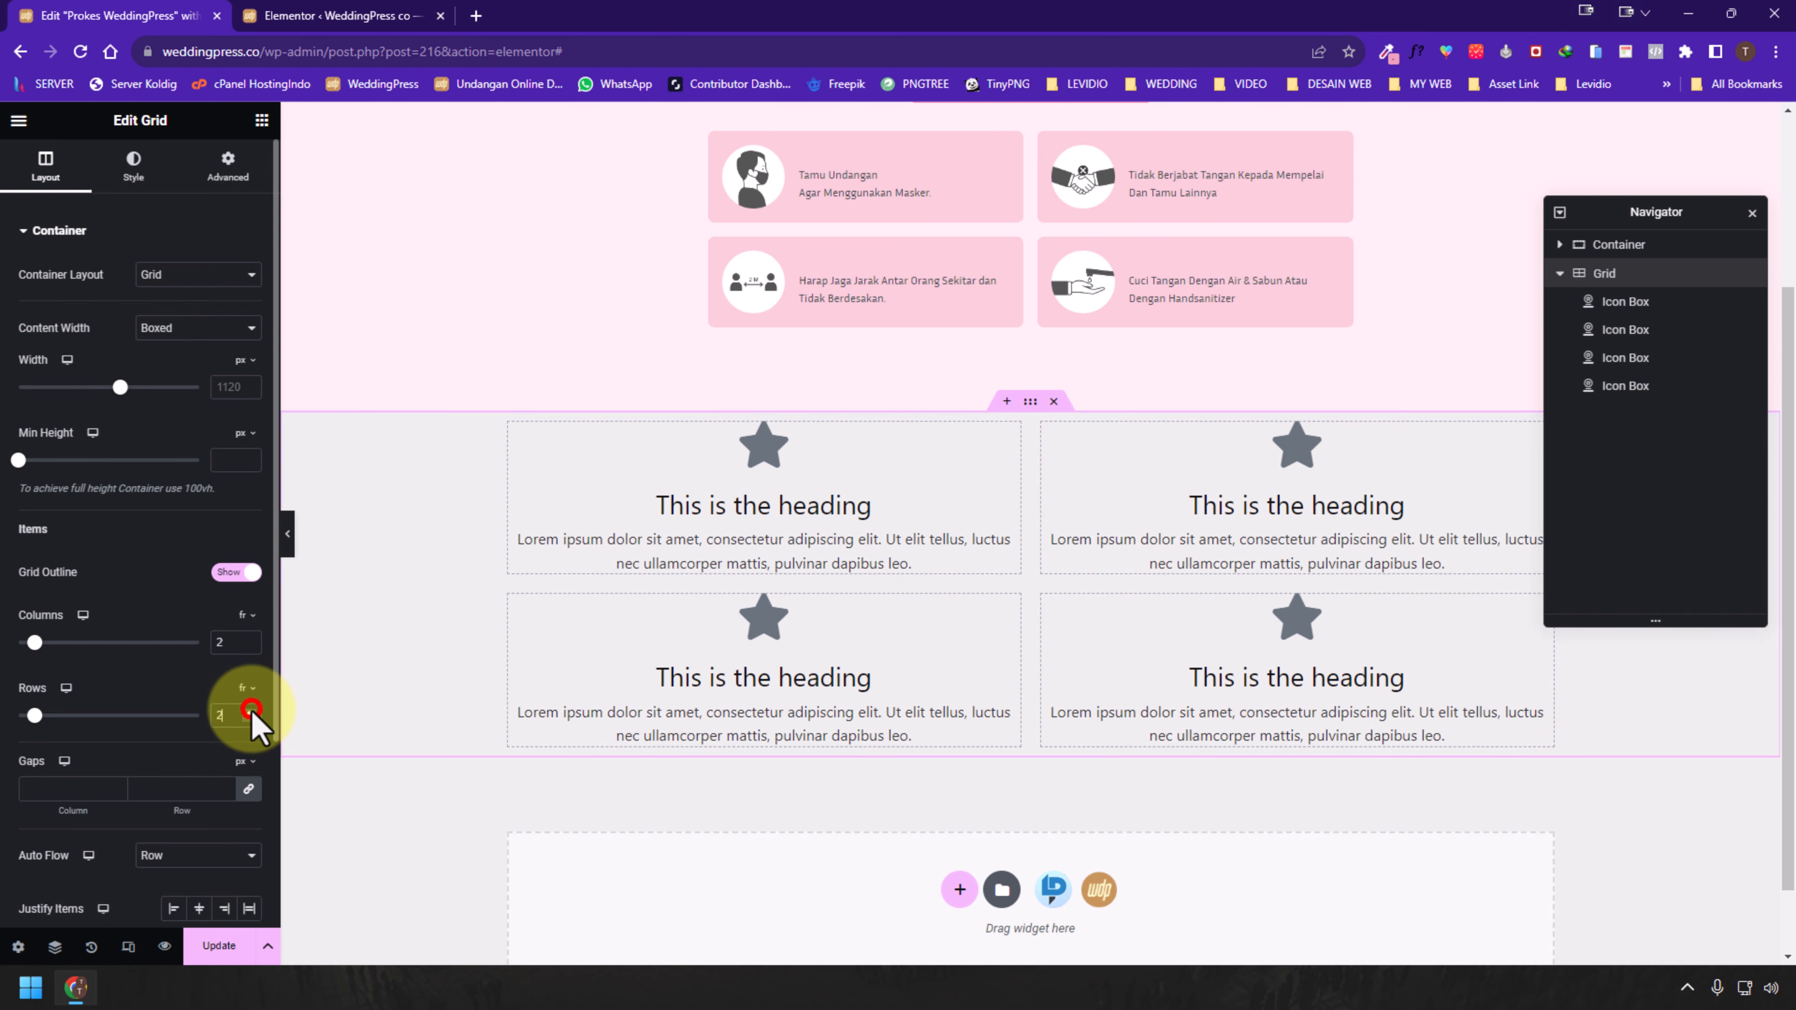
left_click(251, 711)
scroll(776, 739, "down", 1)
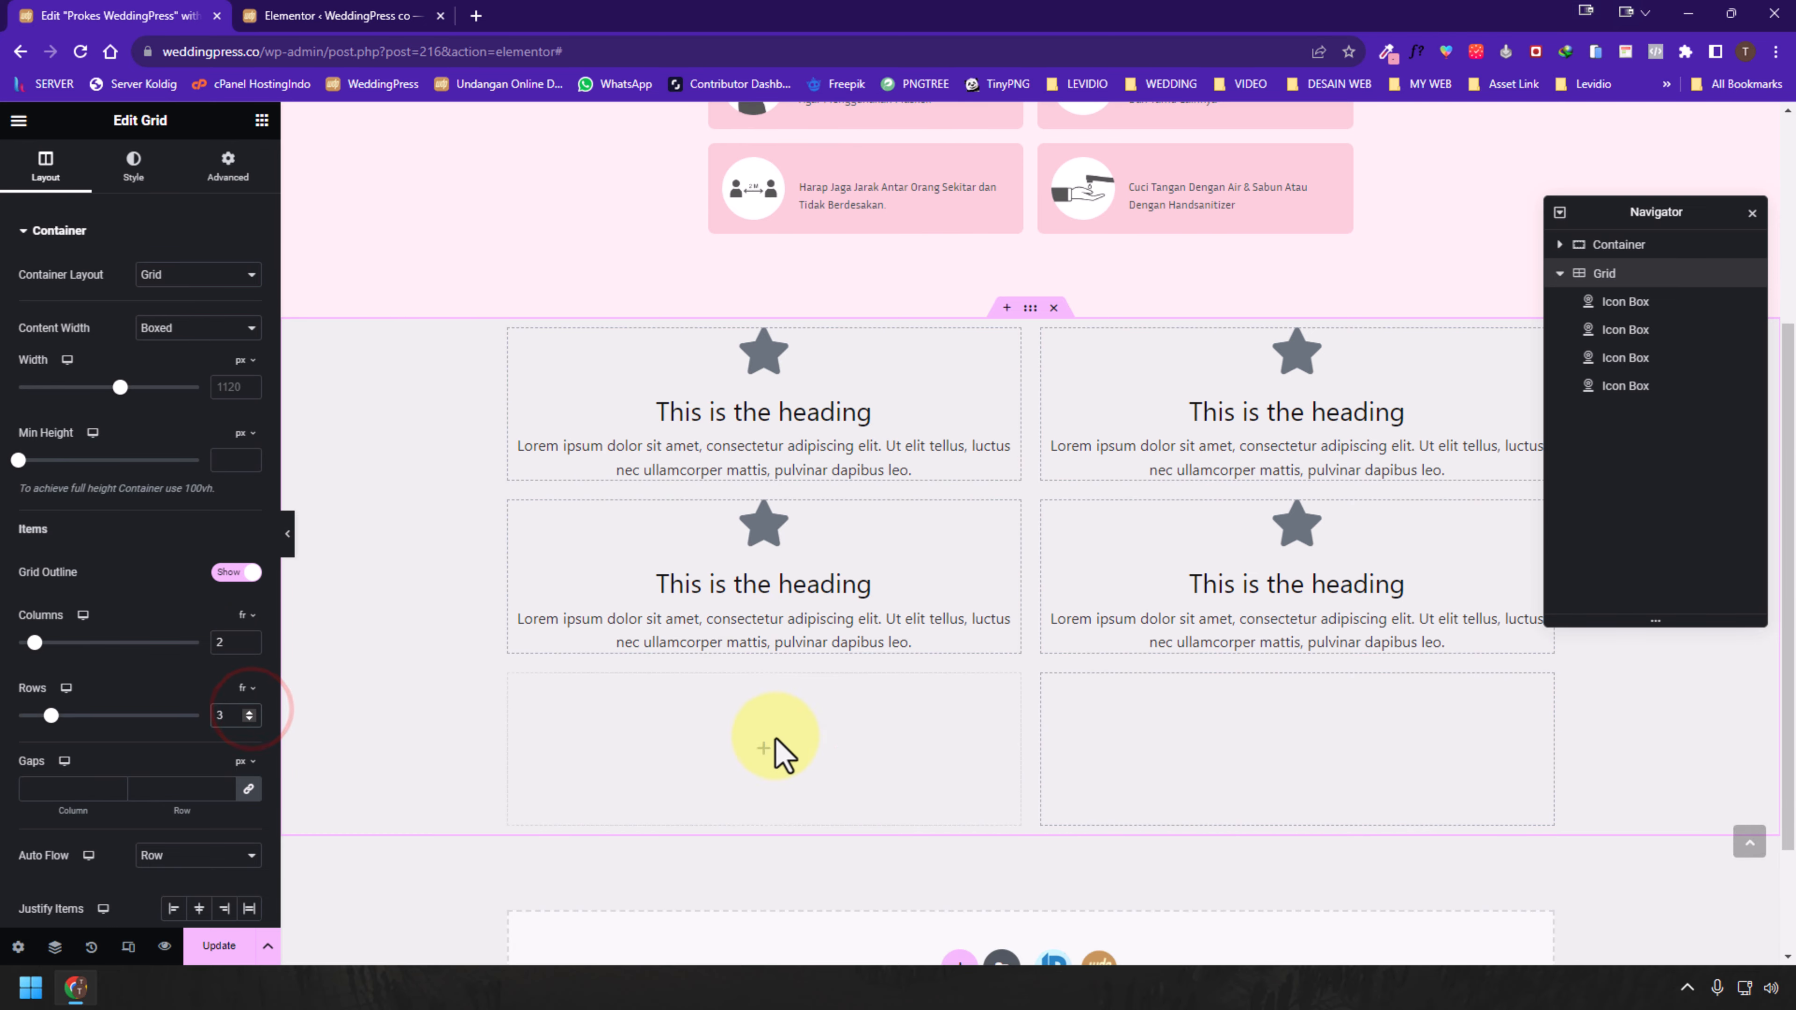
Try the Grid container with 1 column and 4 rows, and restore it to 2 columns and 2 rows
left_click(249, 647)
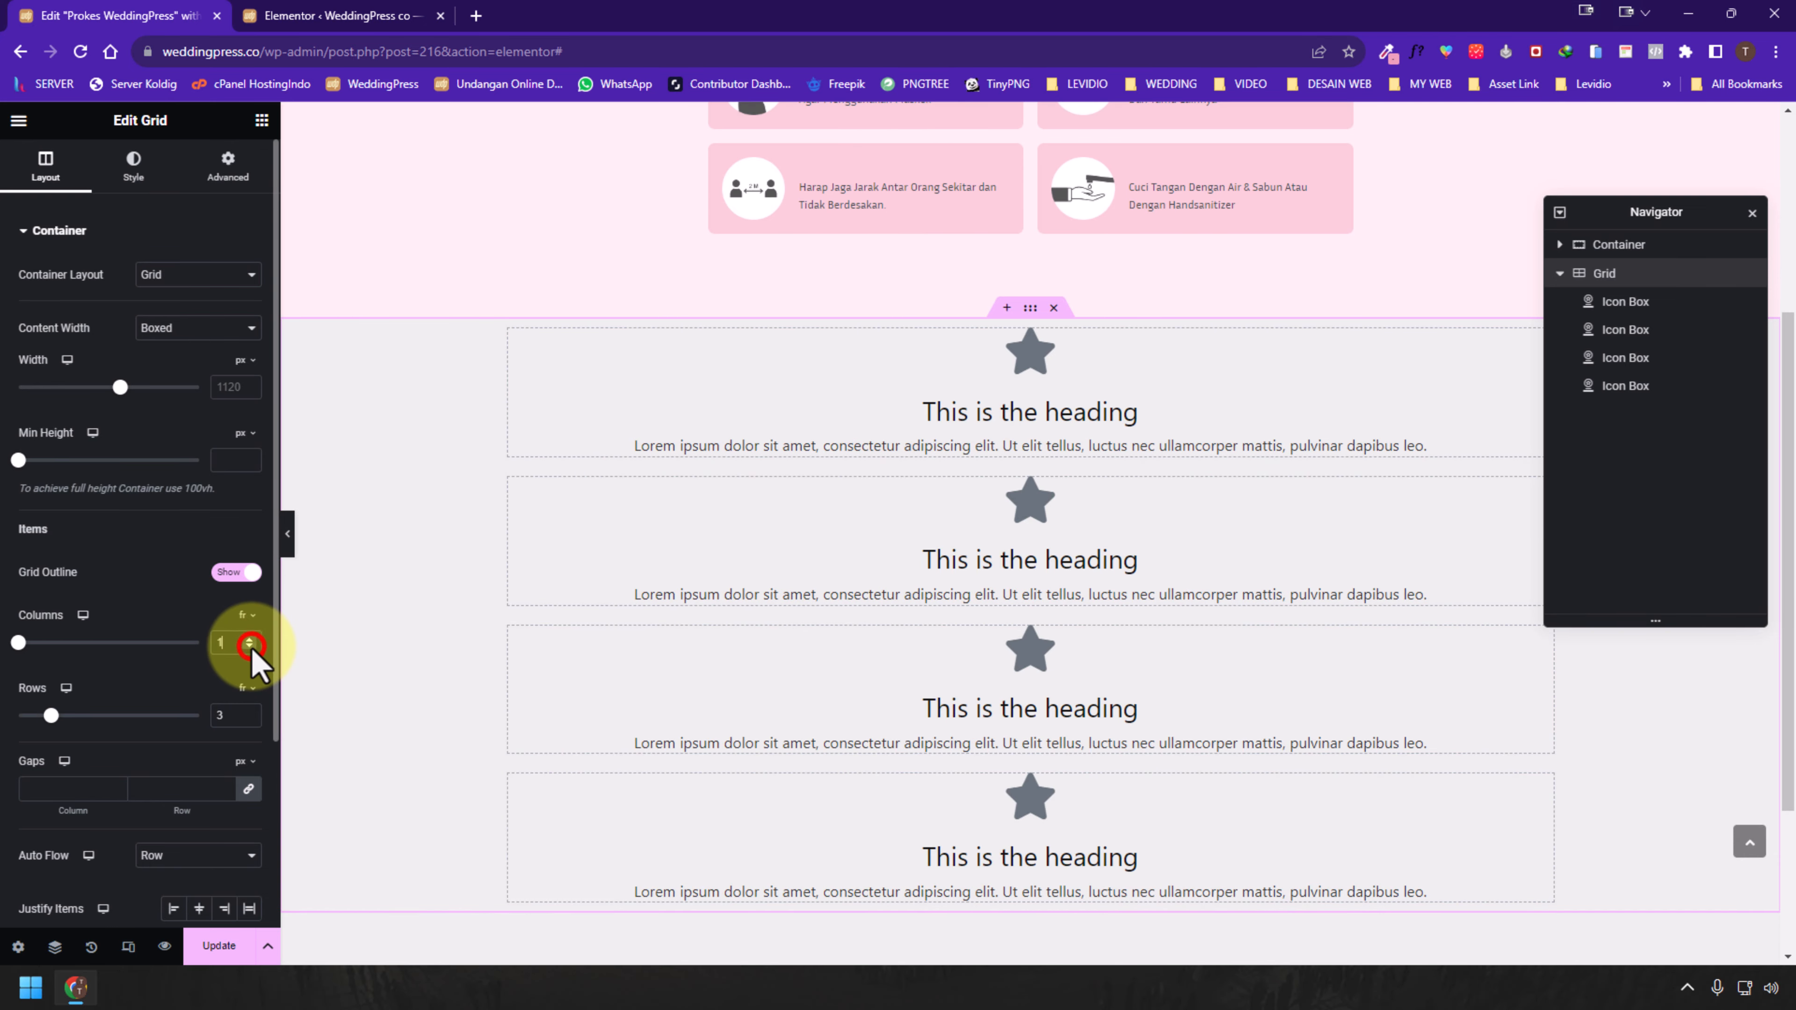
scroll(988, 511, "down", 1)
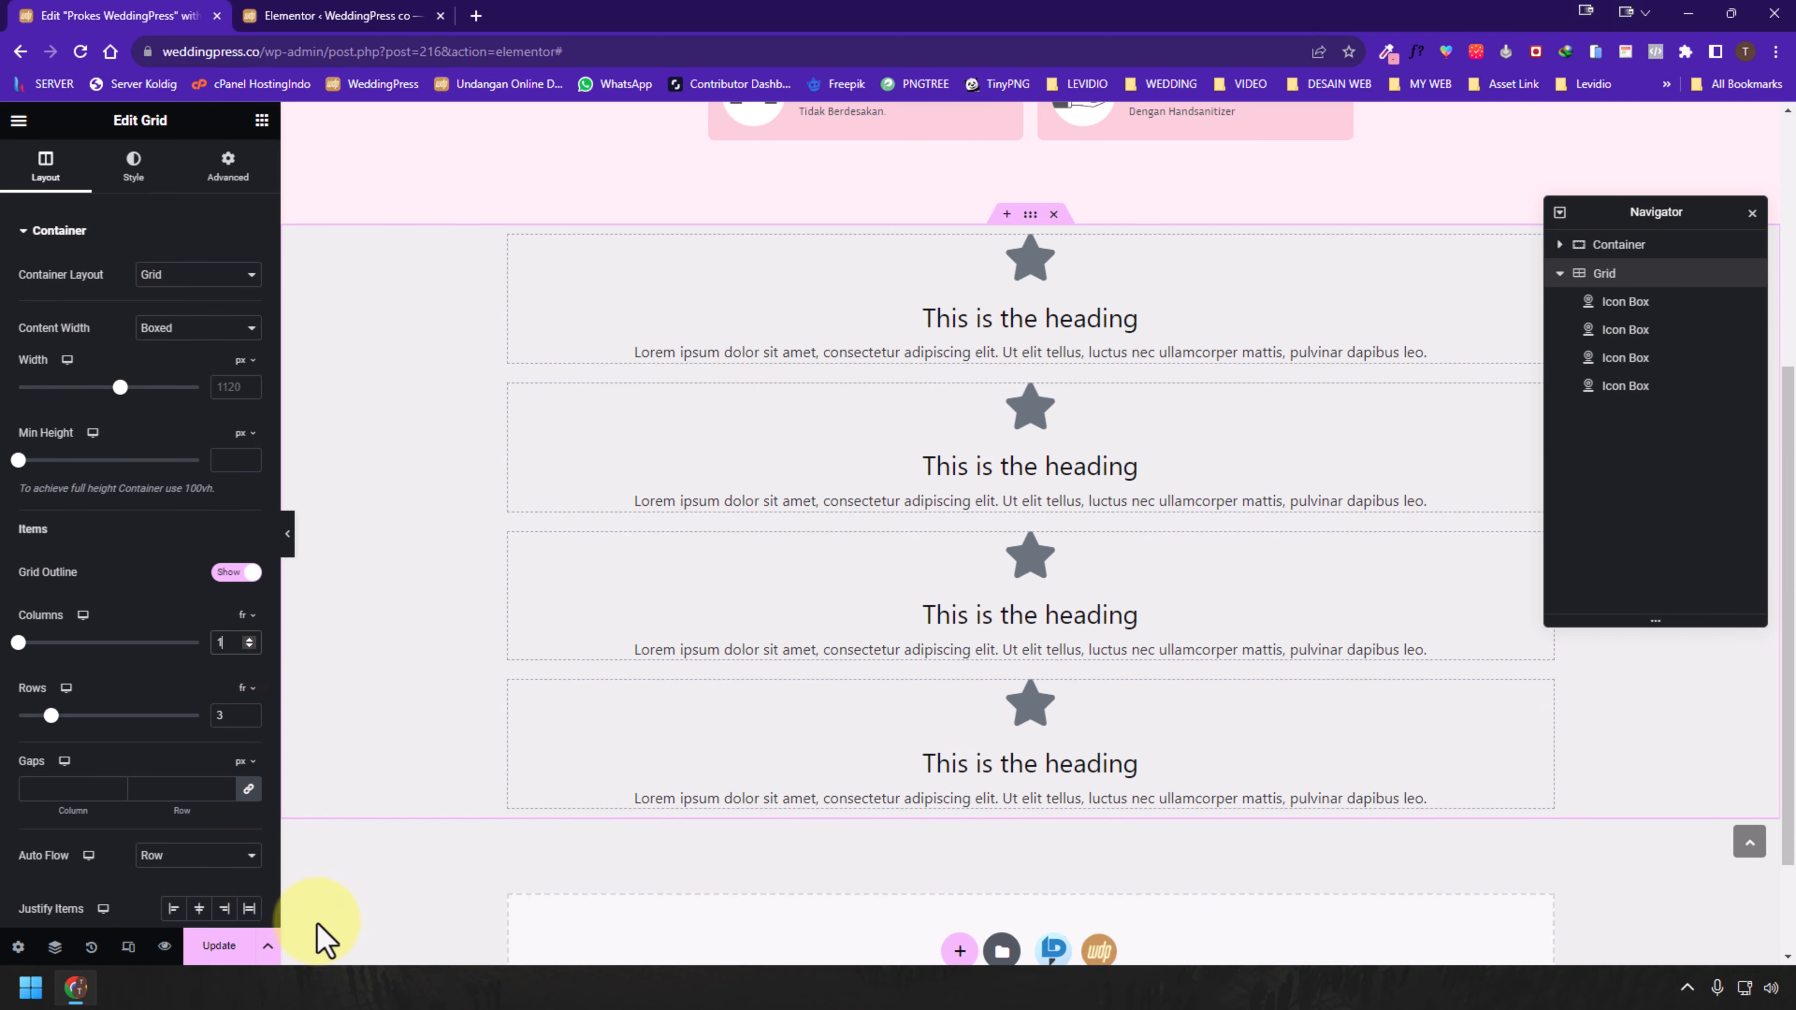
left_click(250, 711)
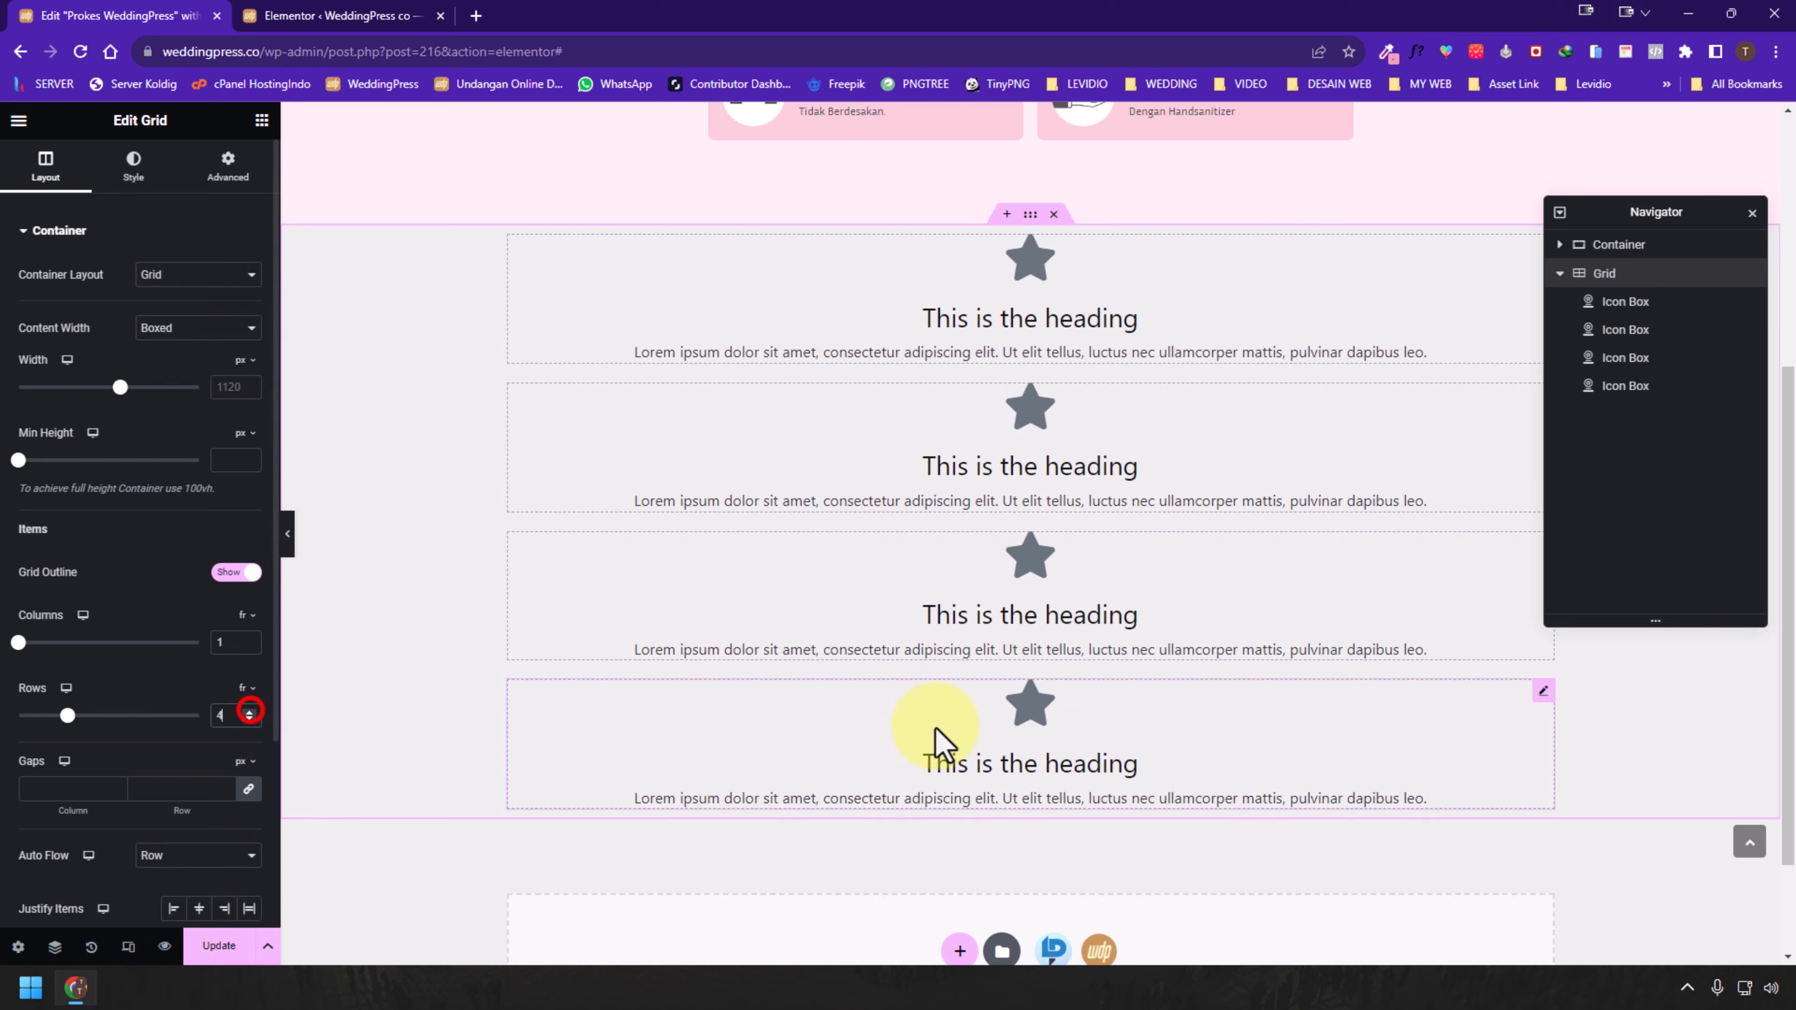
left_click(248, 721)
left_click(249, 638)
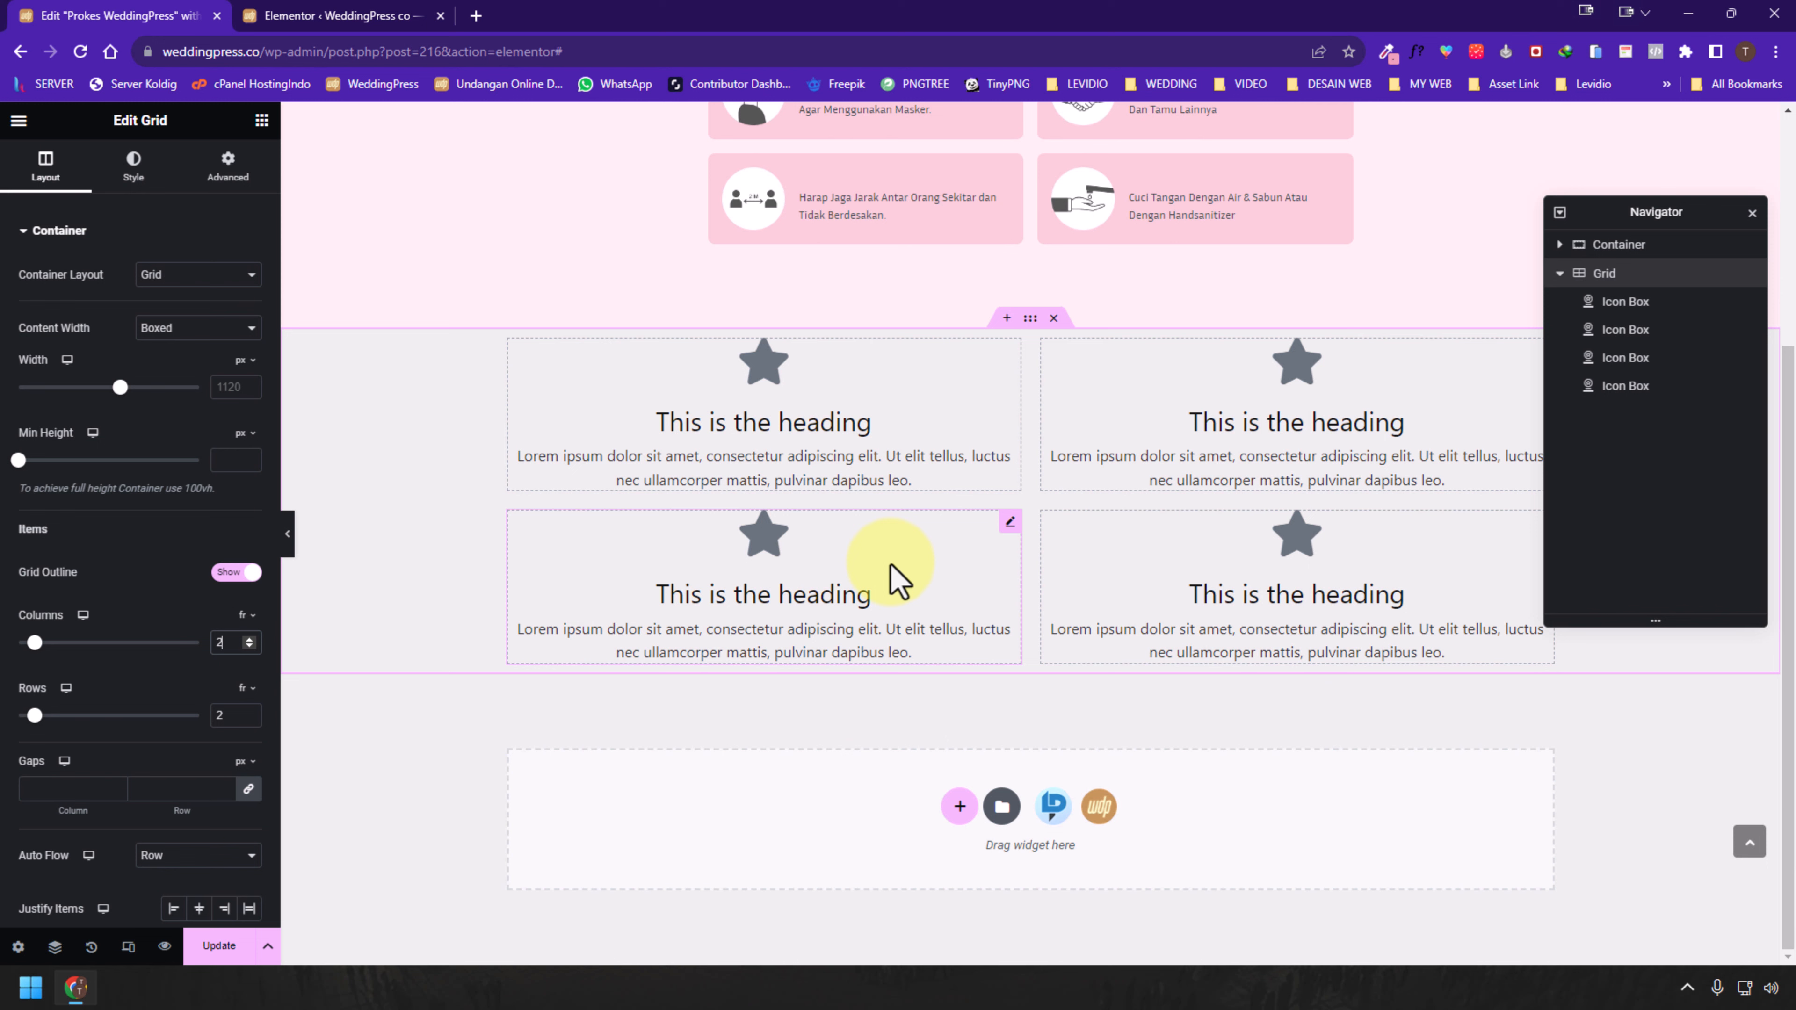
Add a Flexbox container with the two-by-two structure to inspect its nested containers in the Navigator, and delete it
left_click(960, 806)
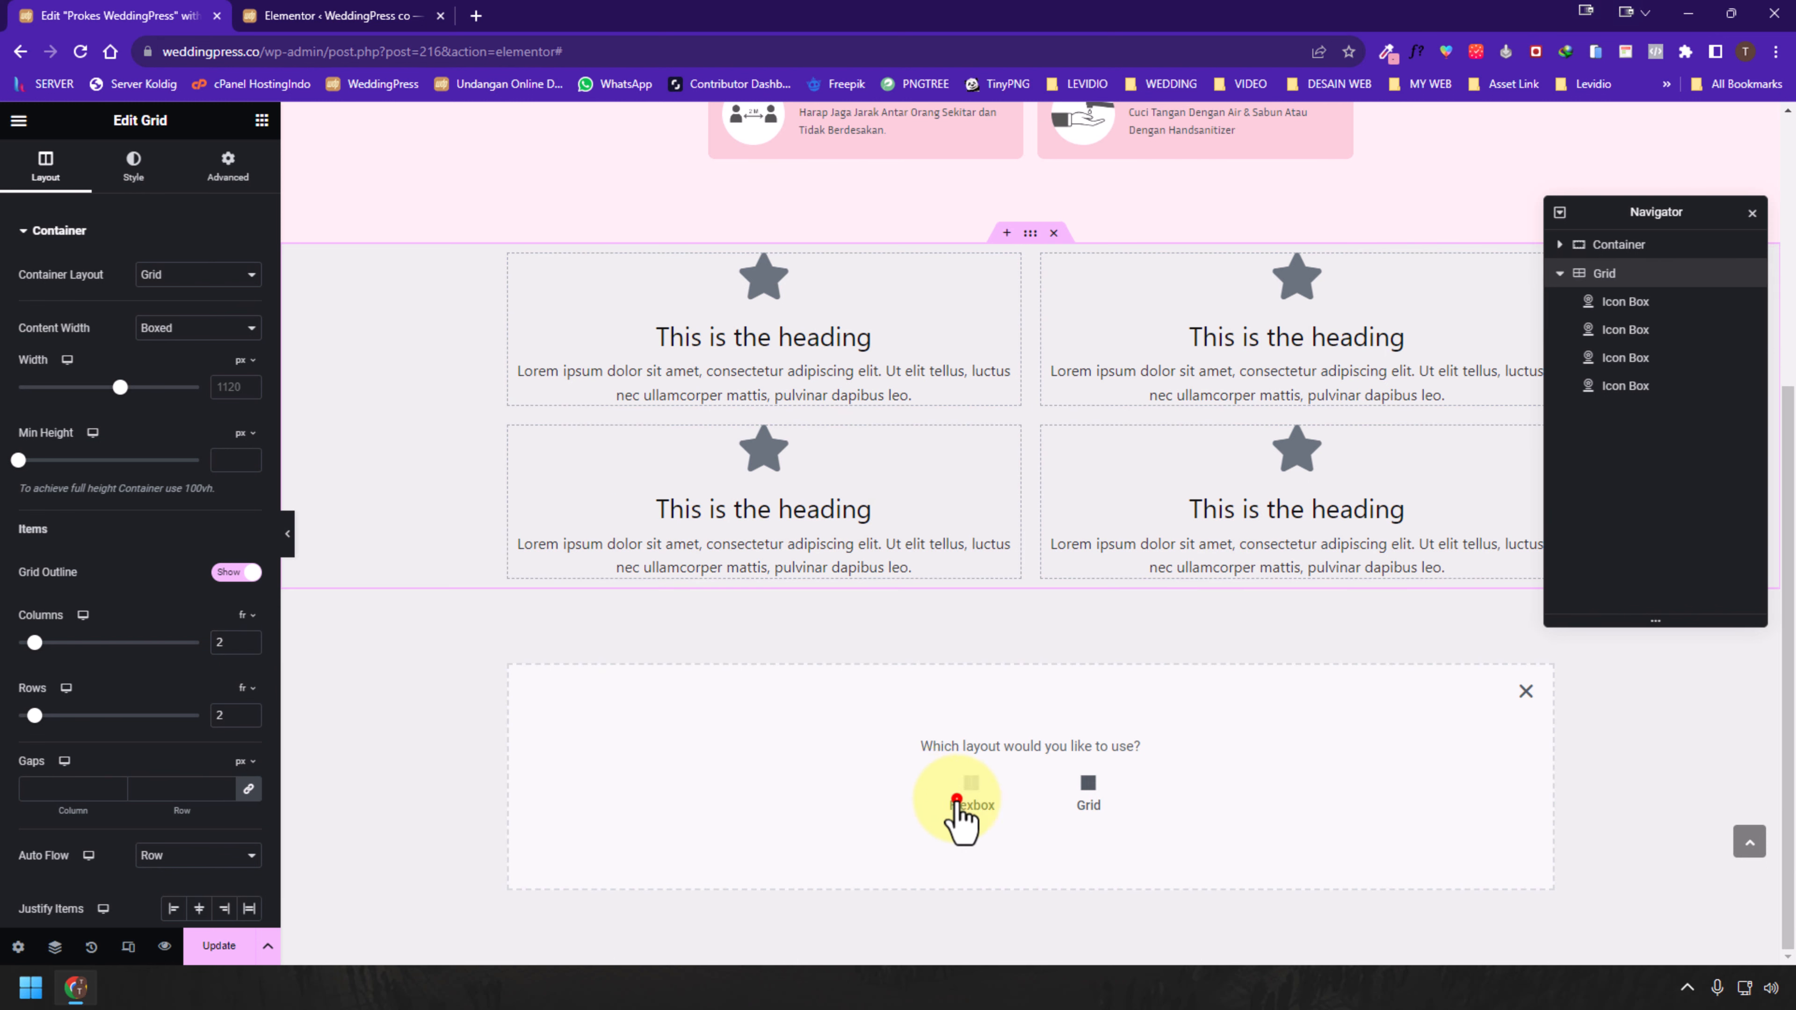
left_click(970, 806)
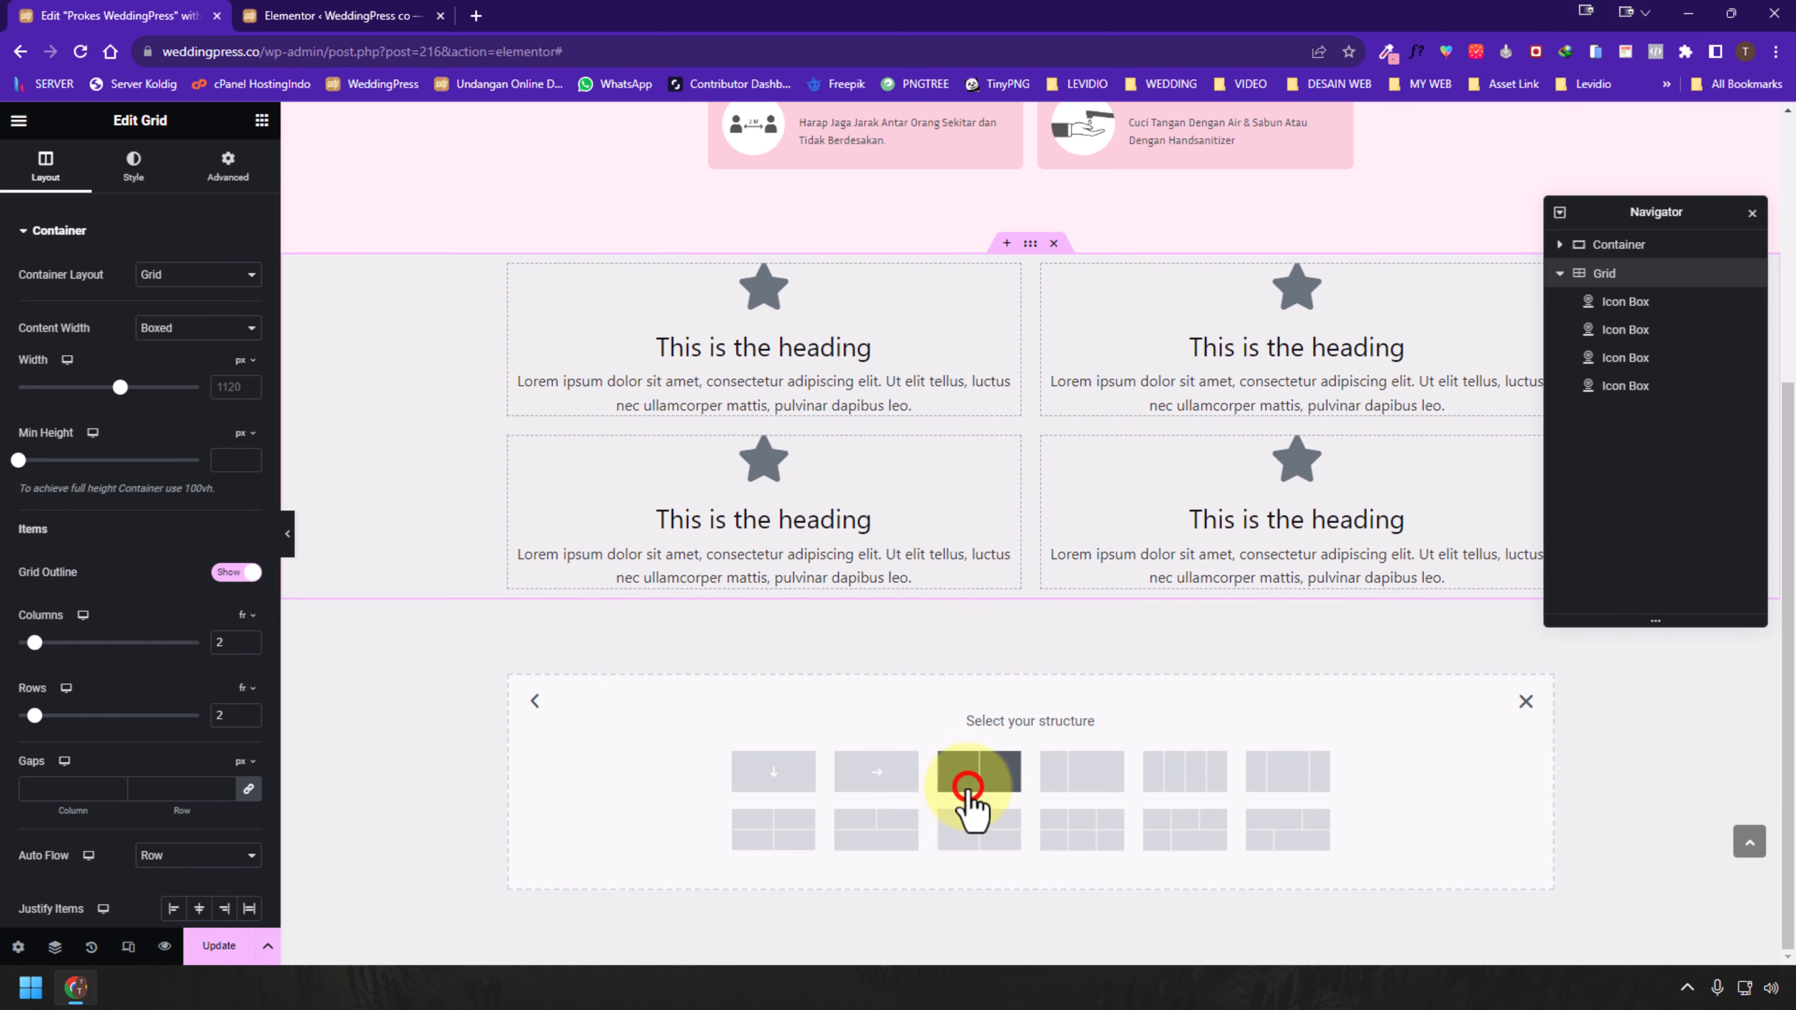
left_click(773, 840)
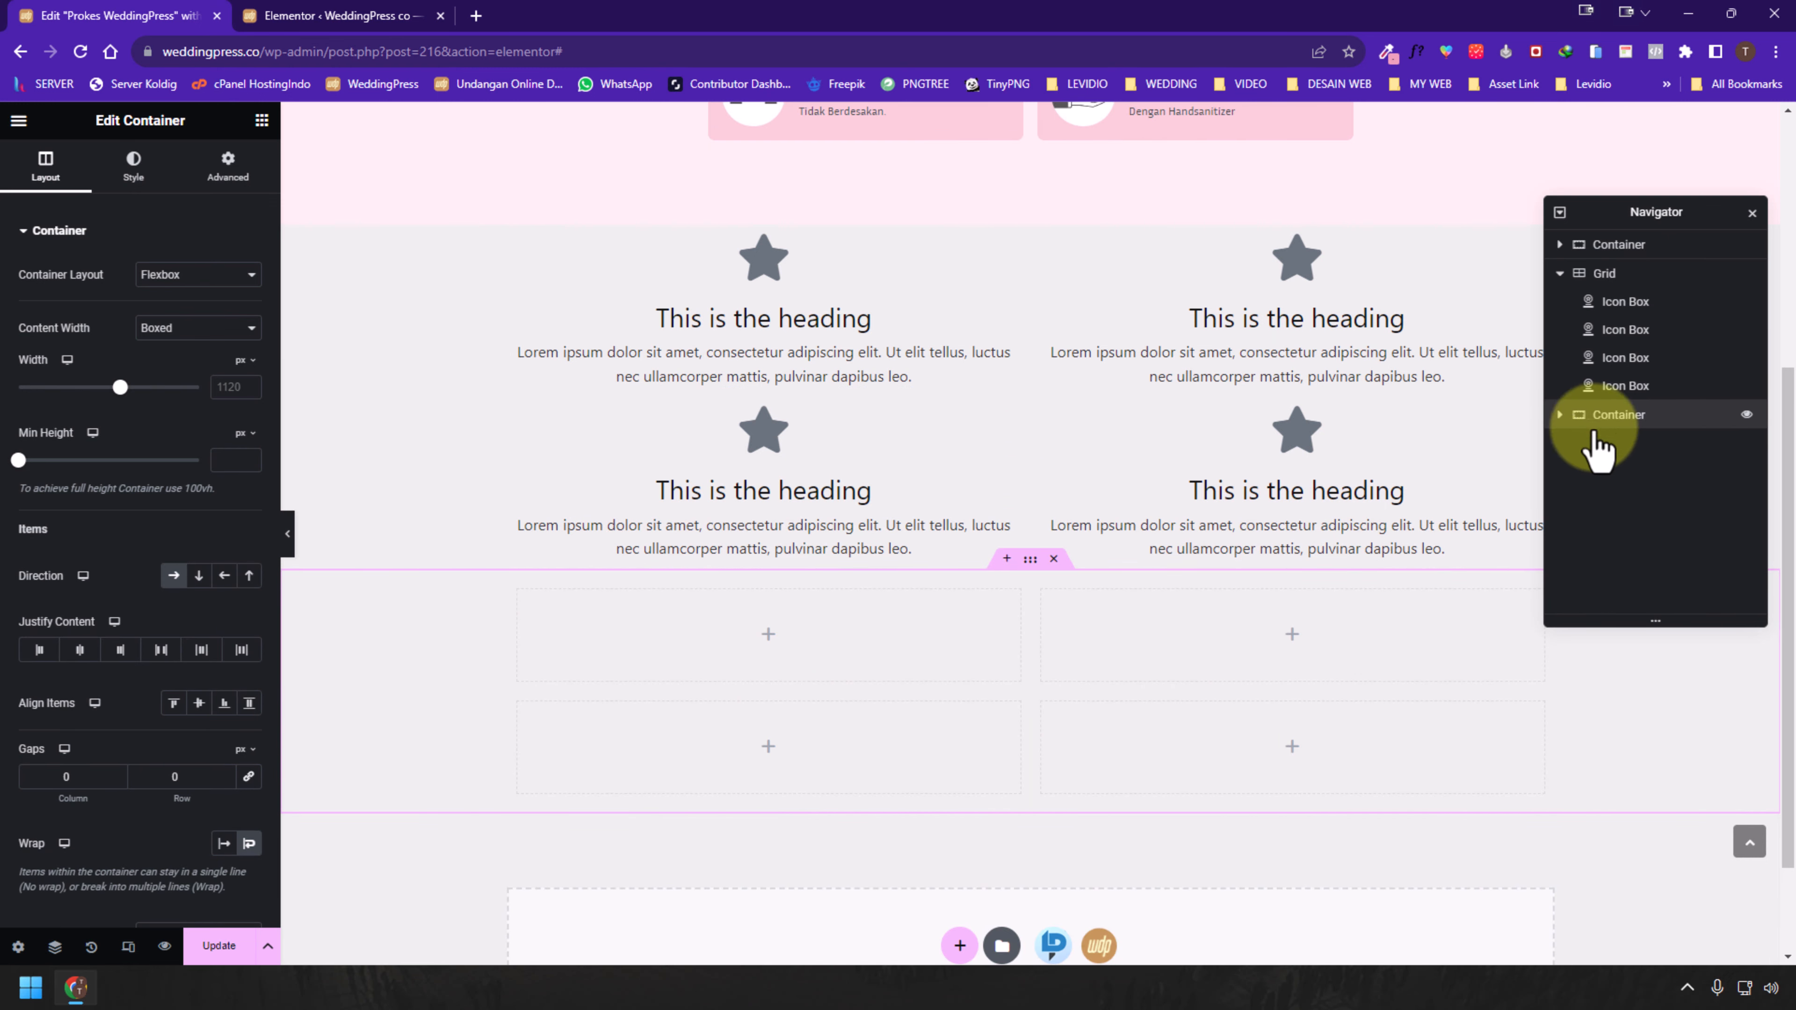
left_click(1560, 414)
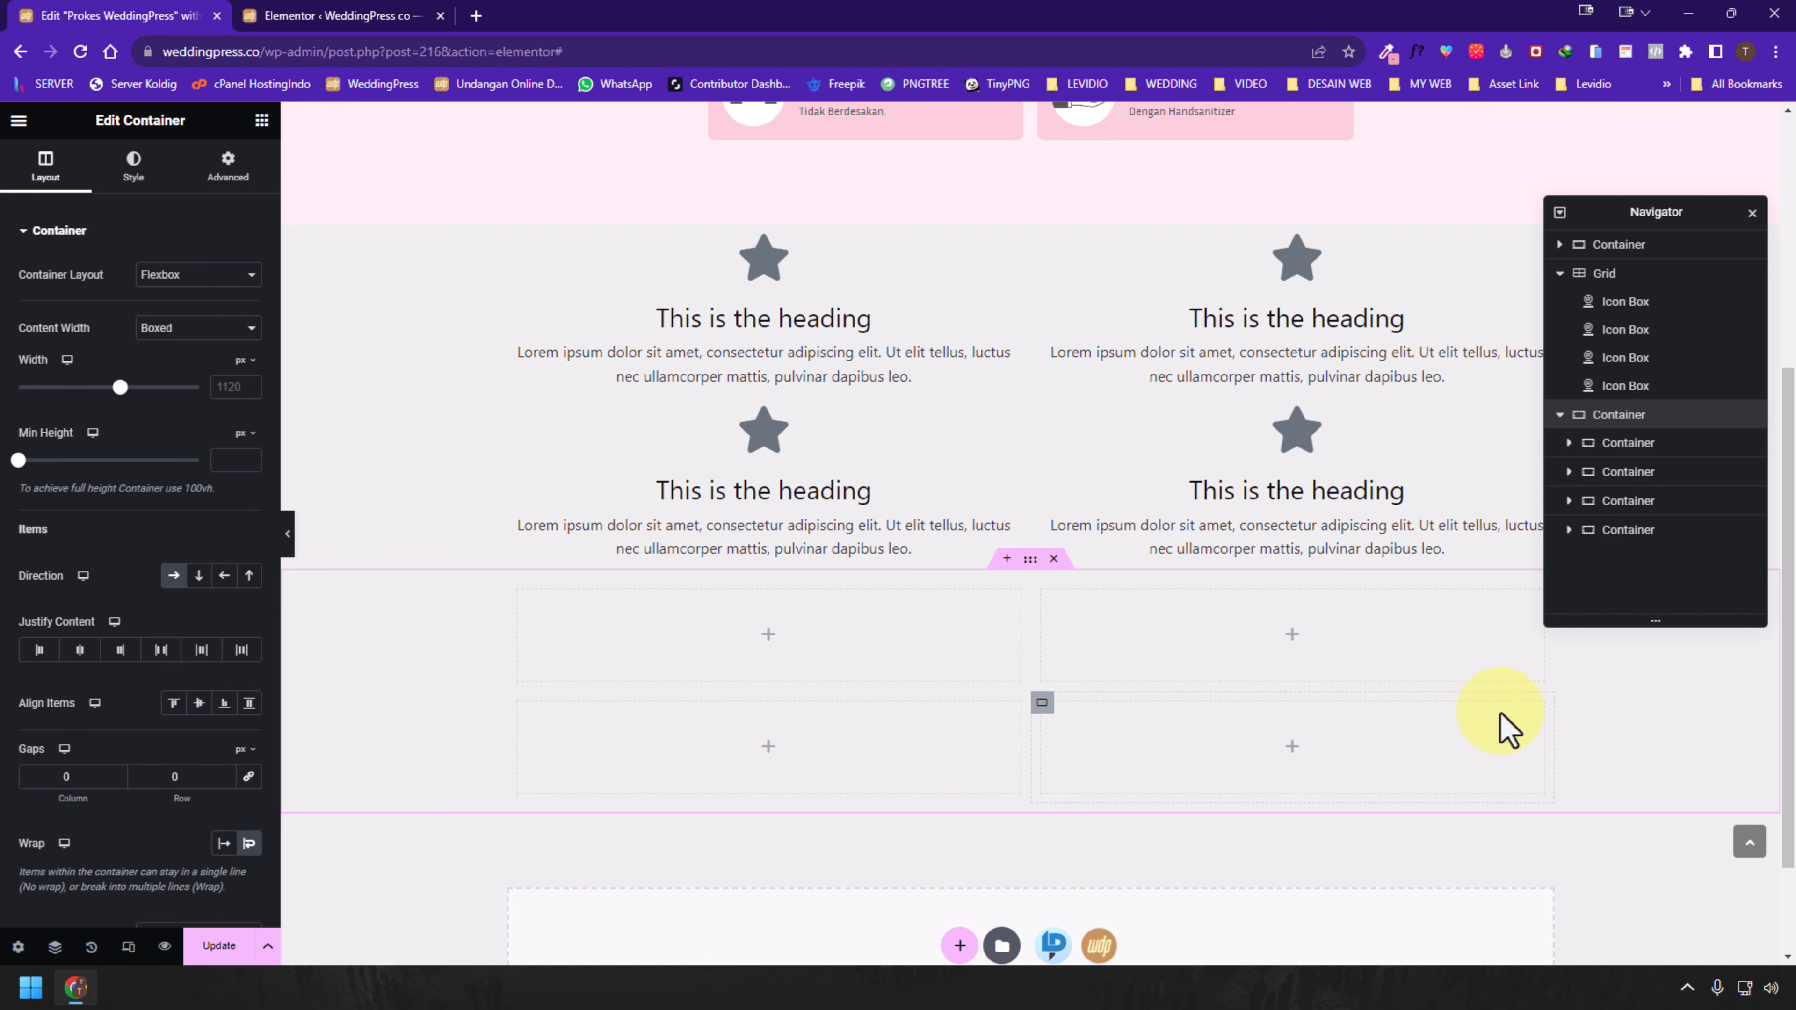
left_click(1053, 559)
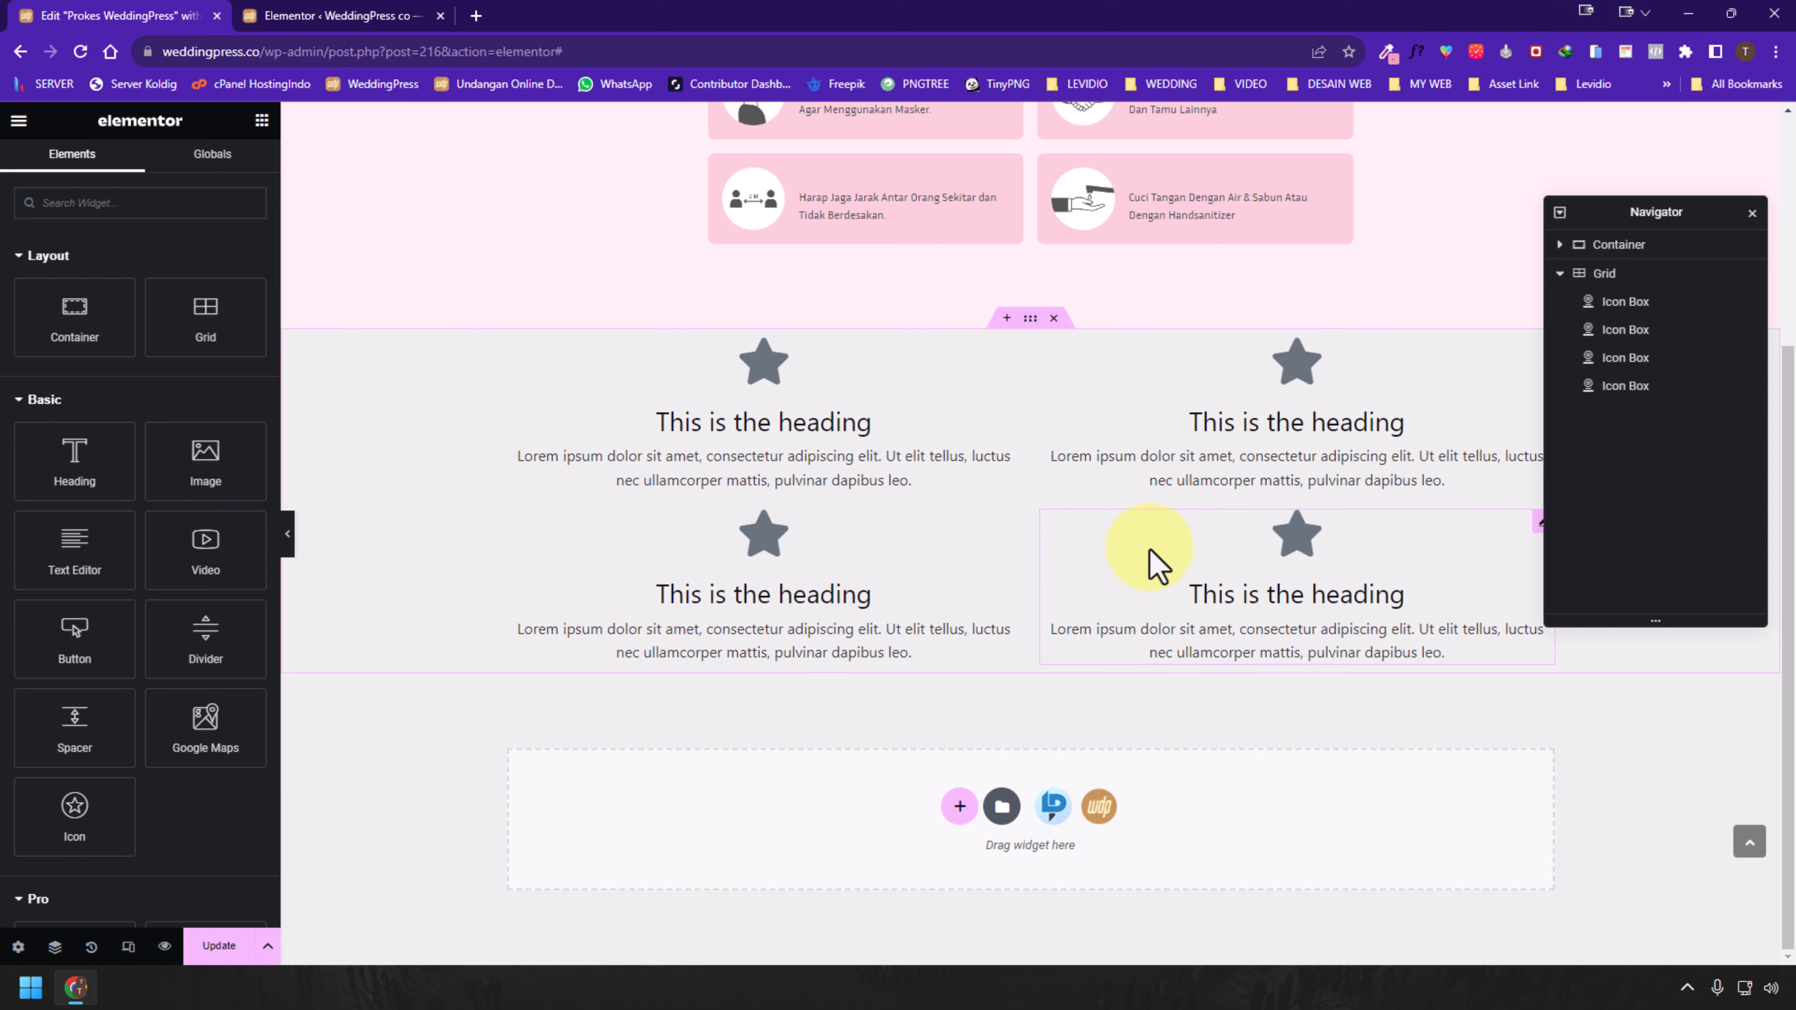
Switch to the tablet preview and set the Grid container's columns to 4 for that device
left_click(130, 948)
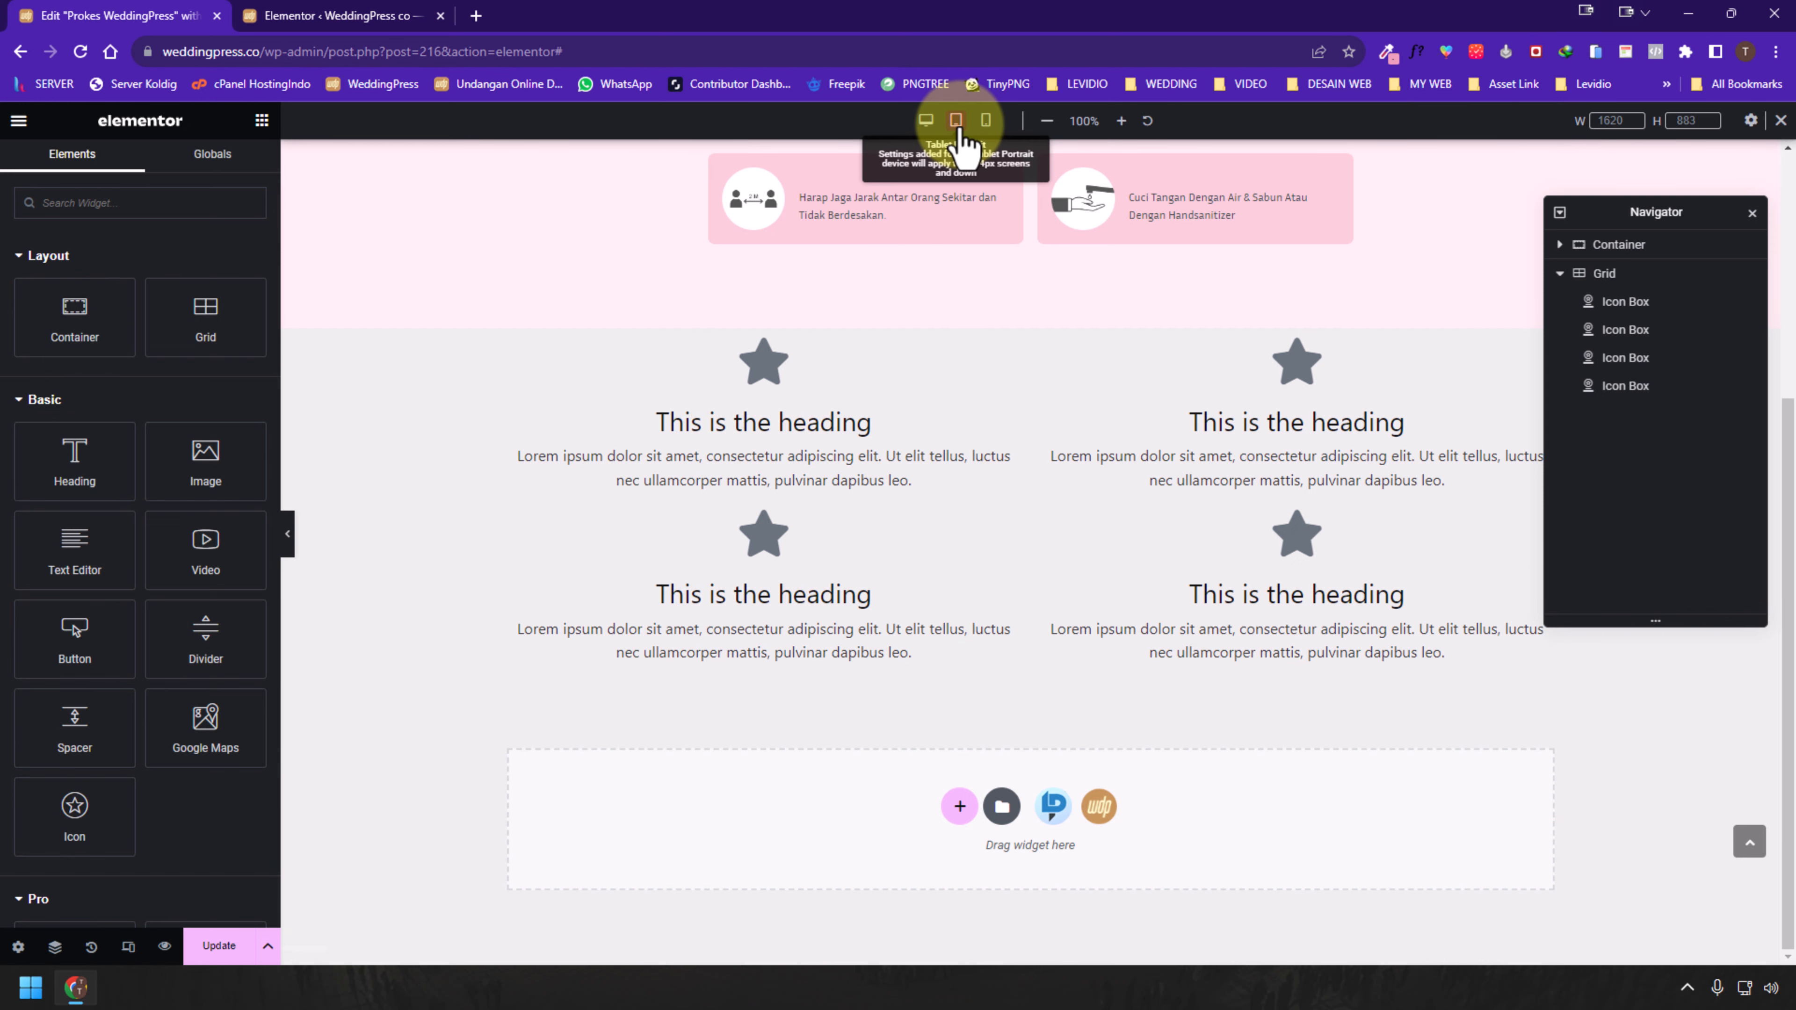
left_click(956, 122)
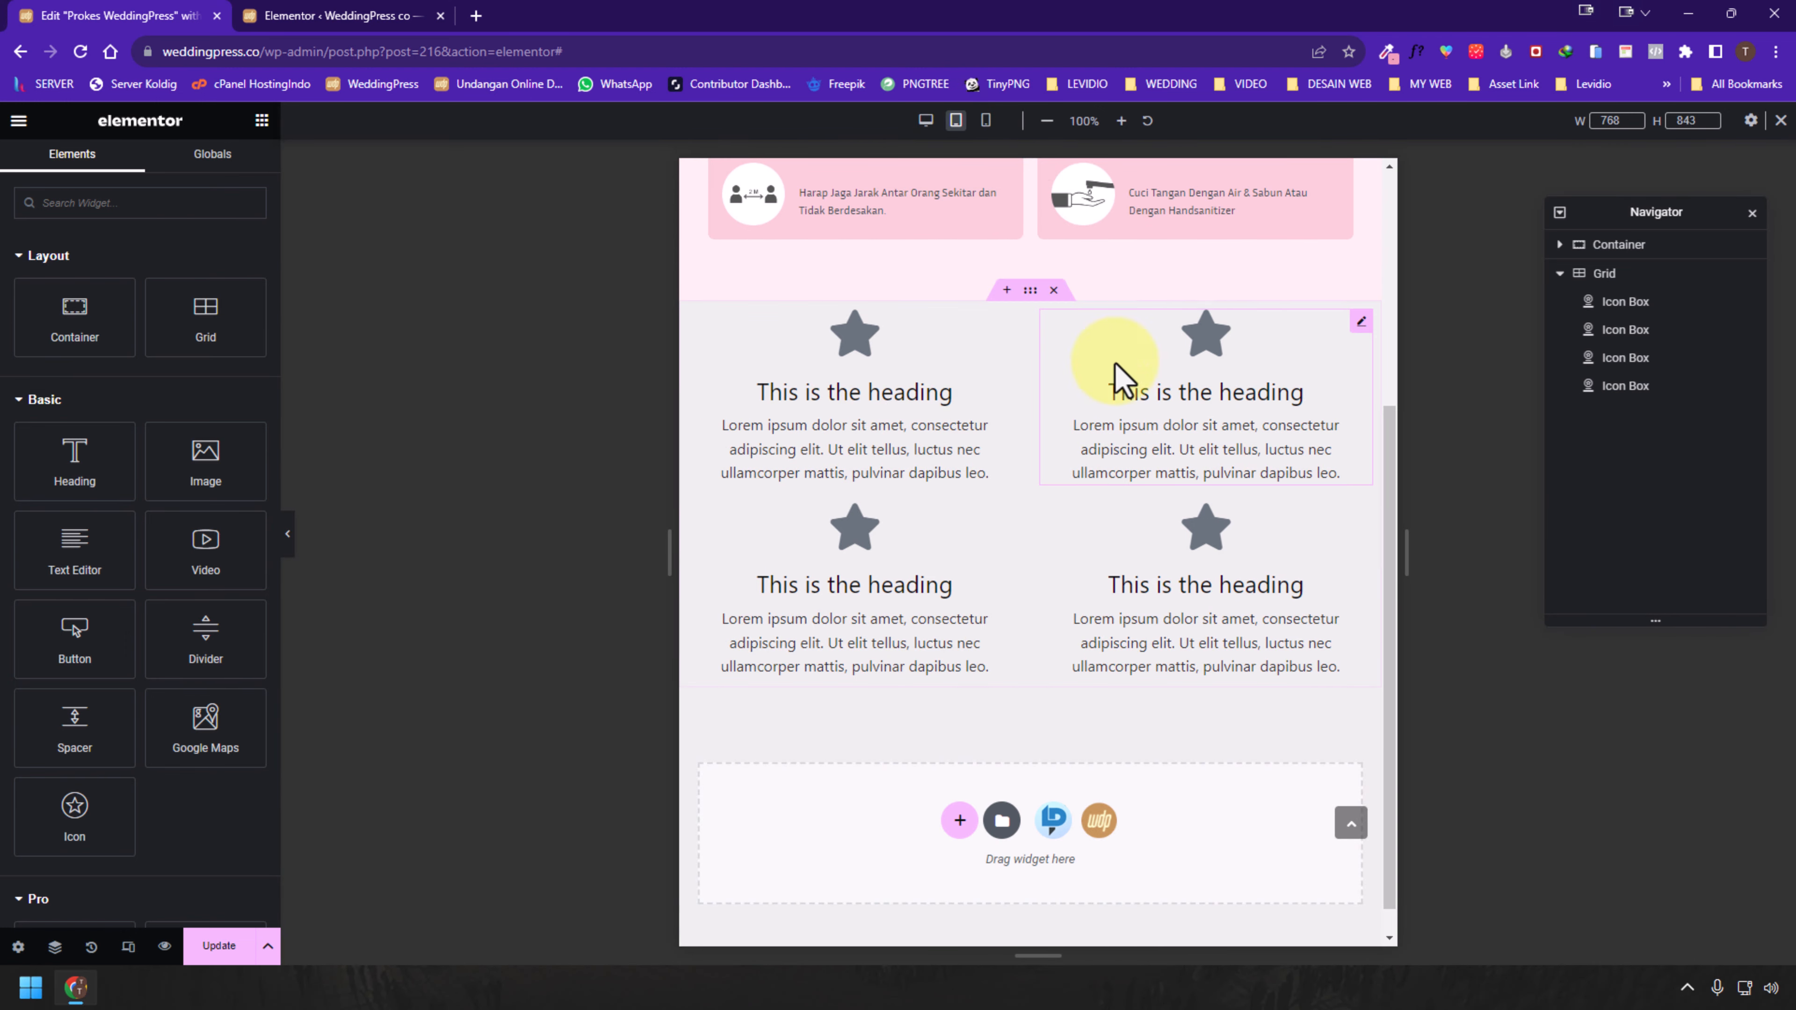
left_click(1613, 277)
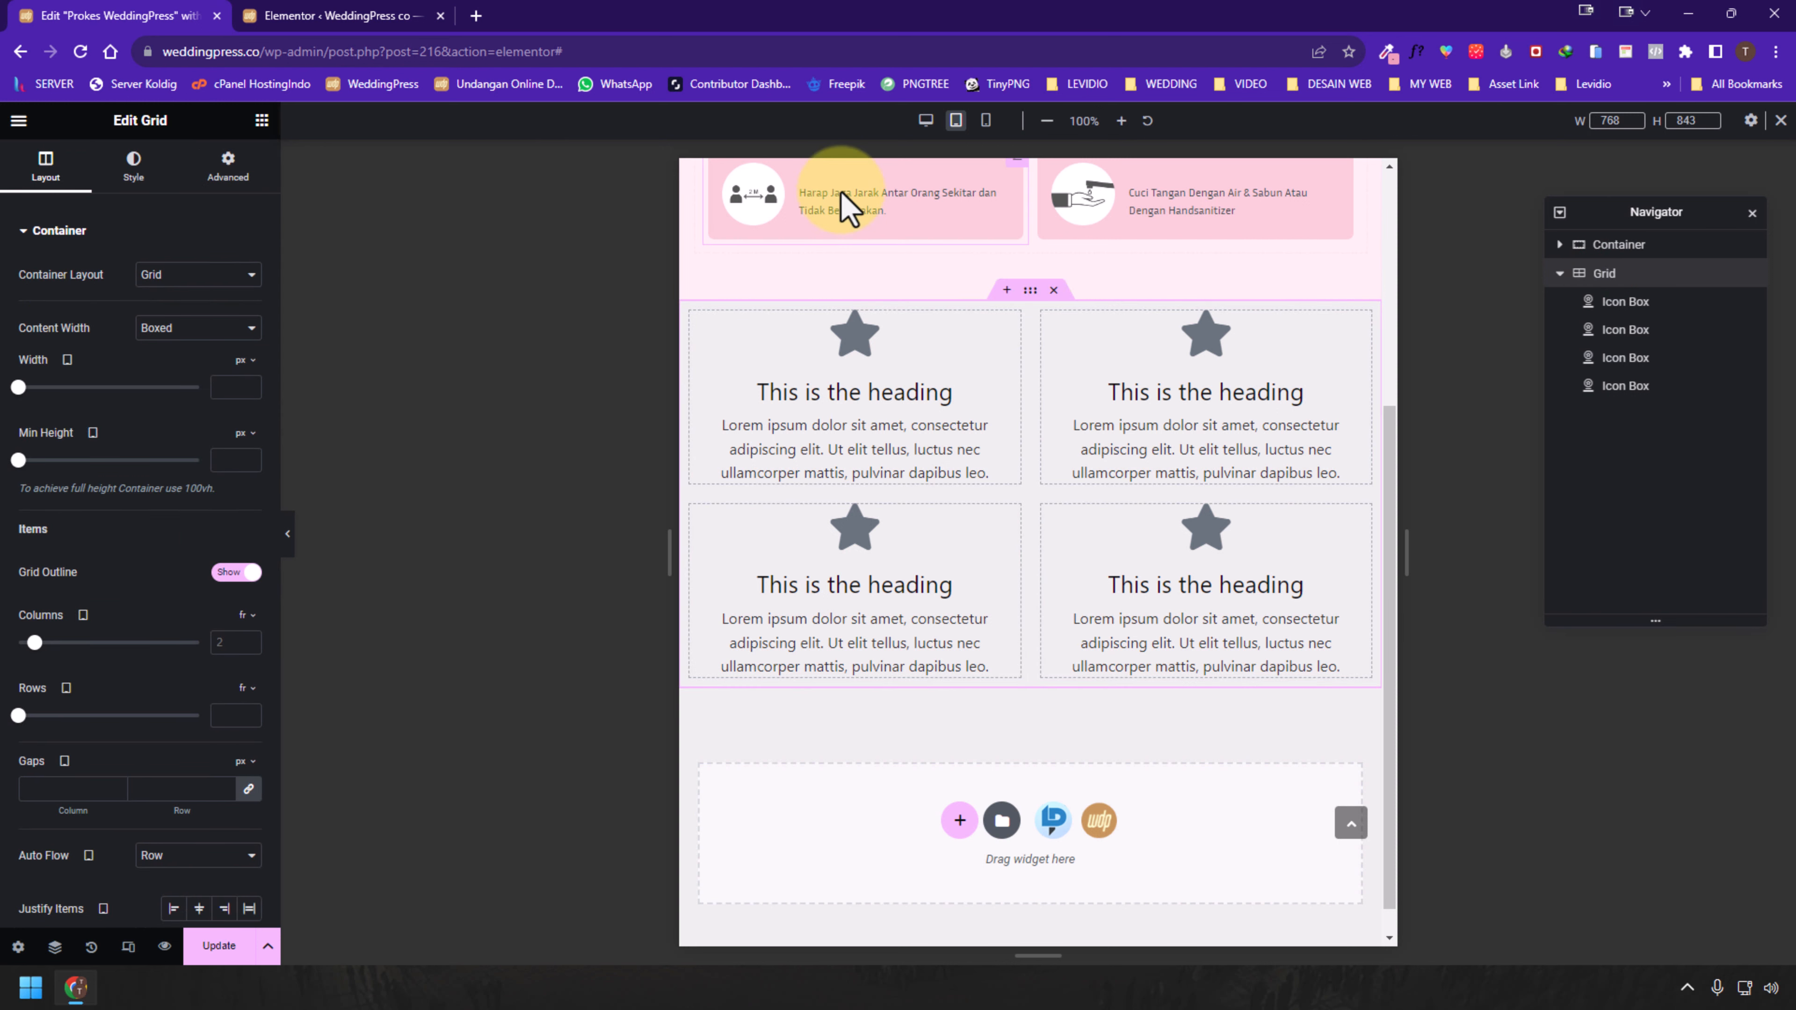
left_click(249, 646)
left_click(249, 638)
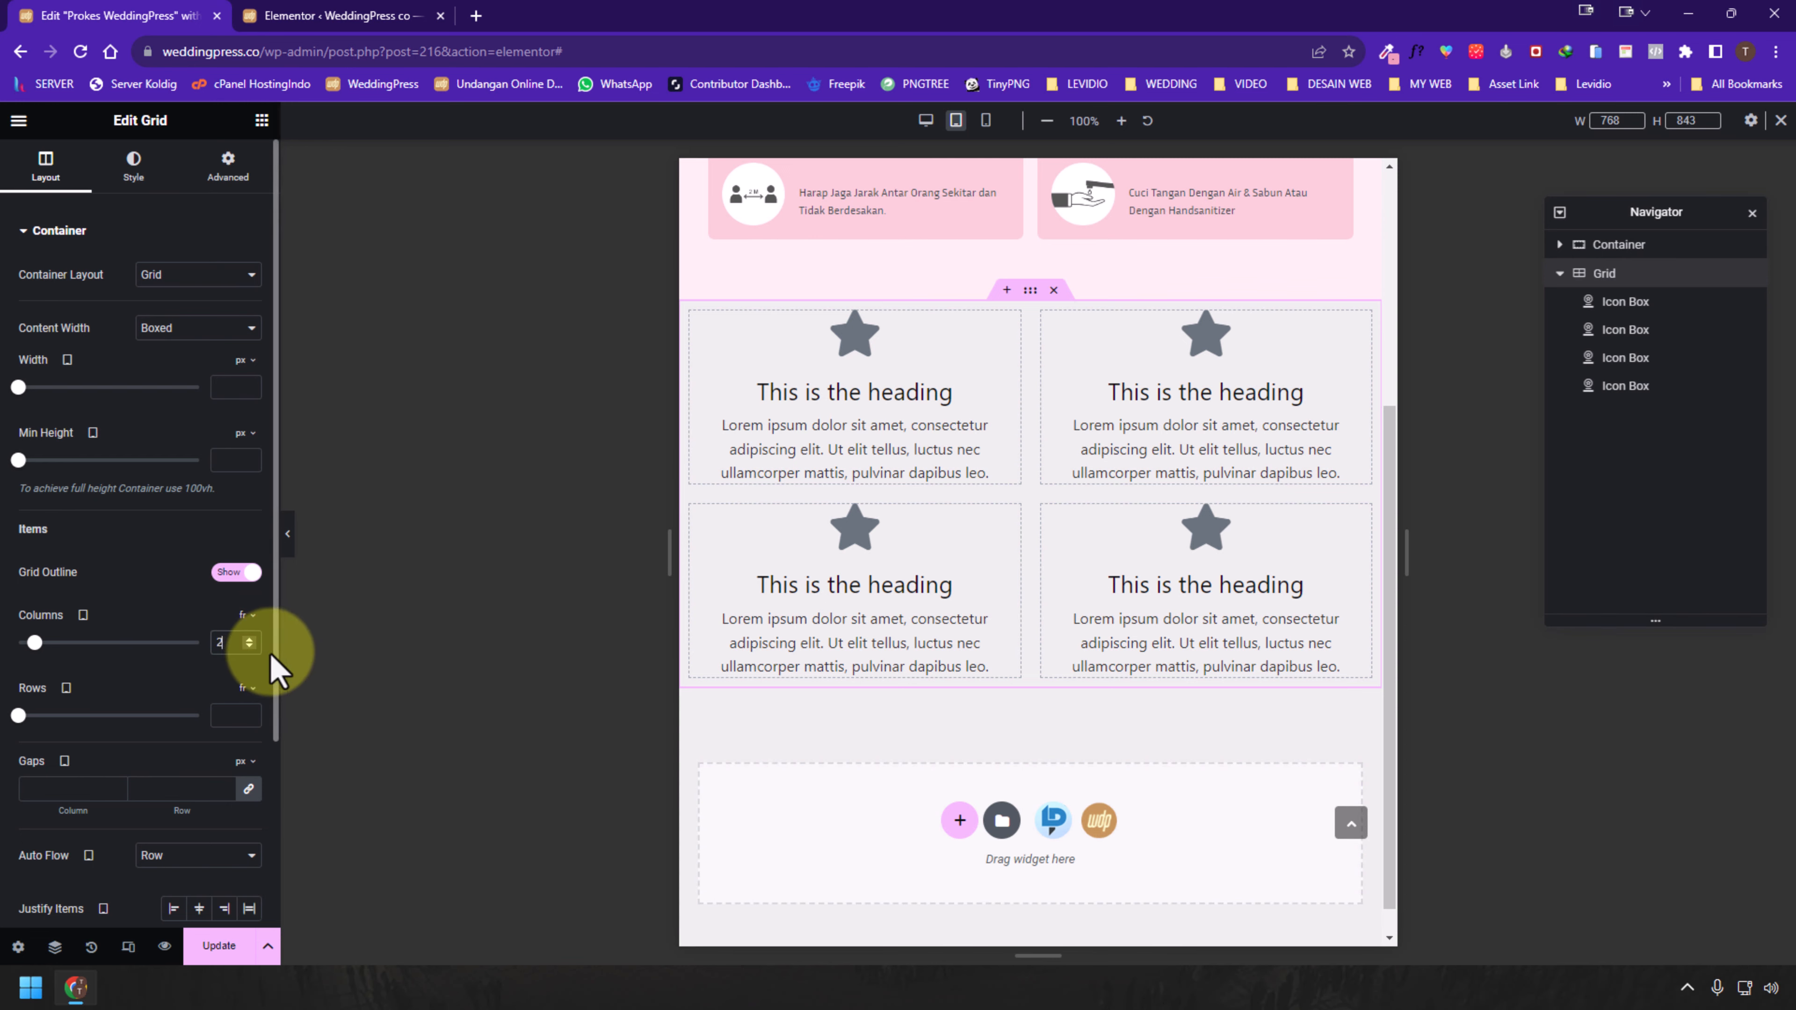
left_click(248, 638)
left_click(249, 638)
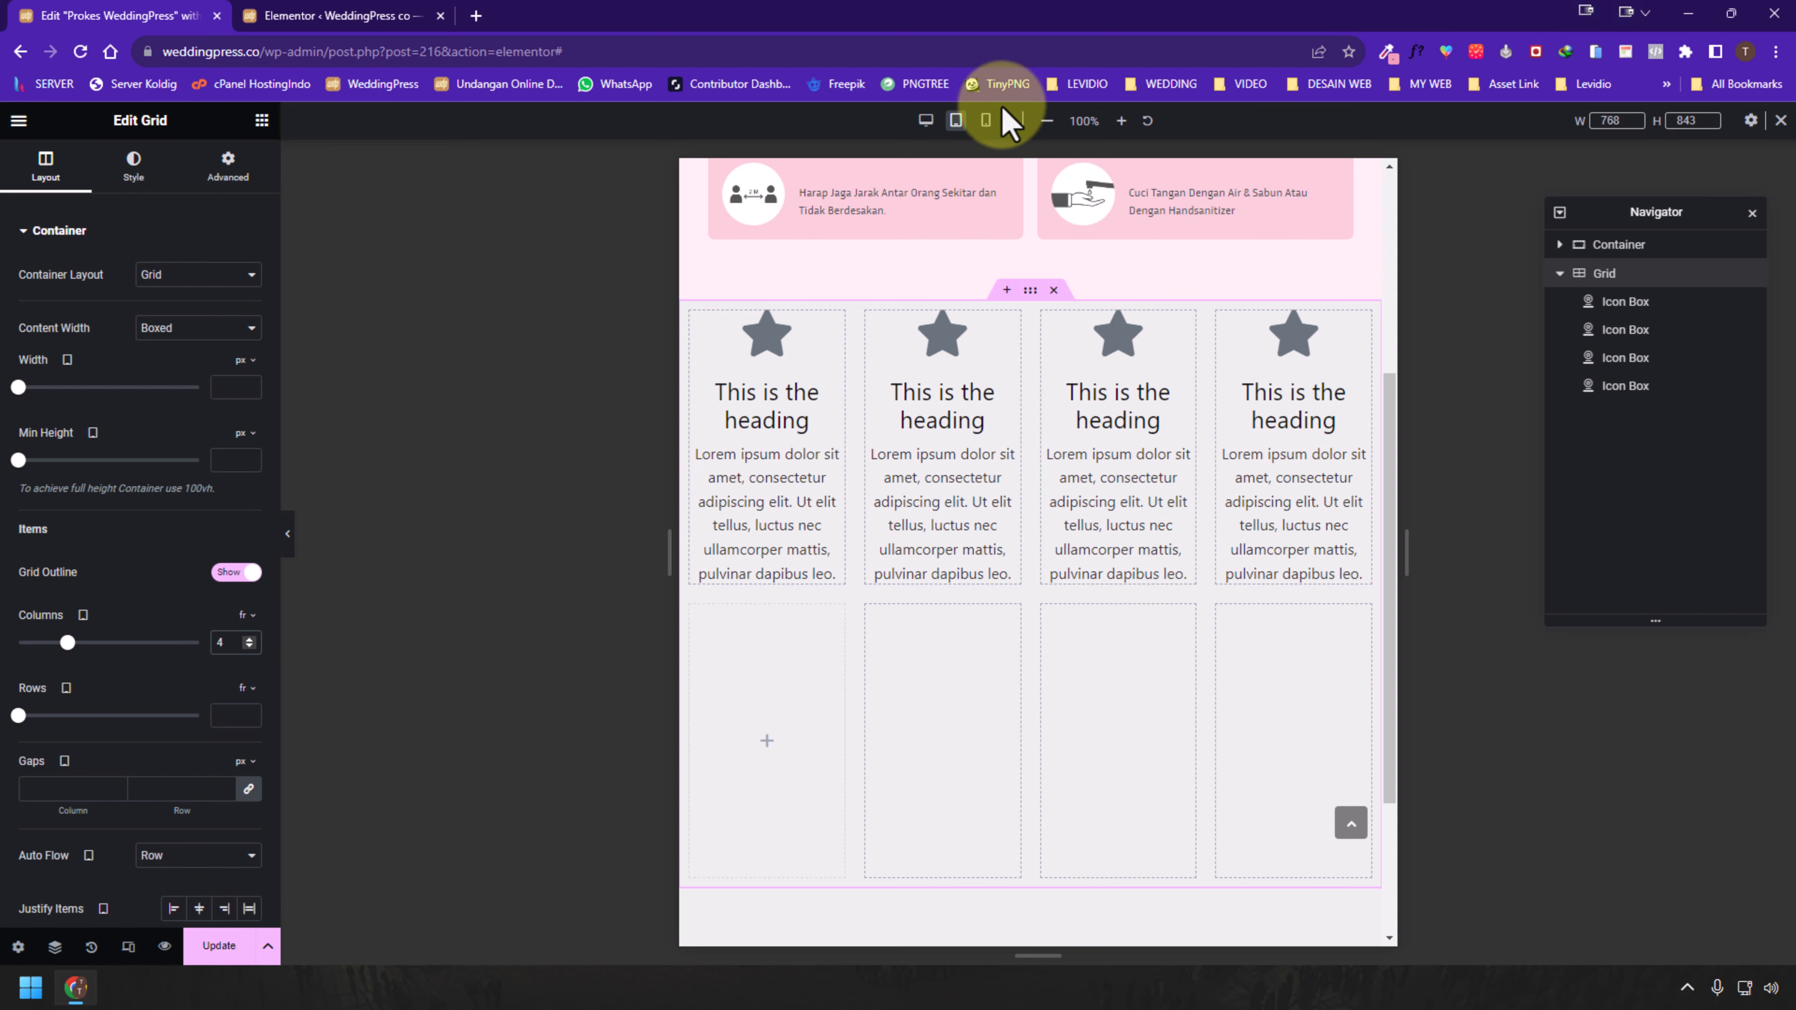
Set the Grid container's columns to 2 for the mobile device and return to the desktop preview
left_click(992, 122)
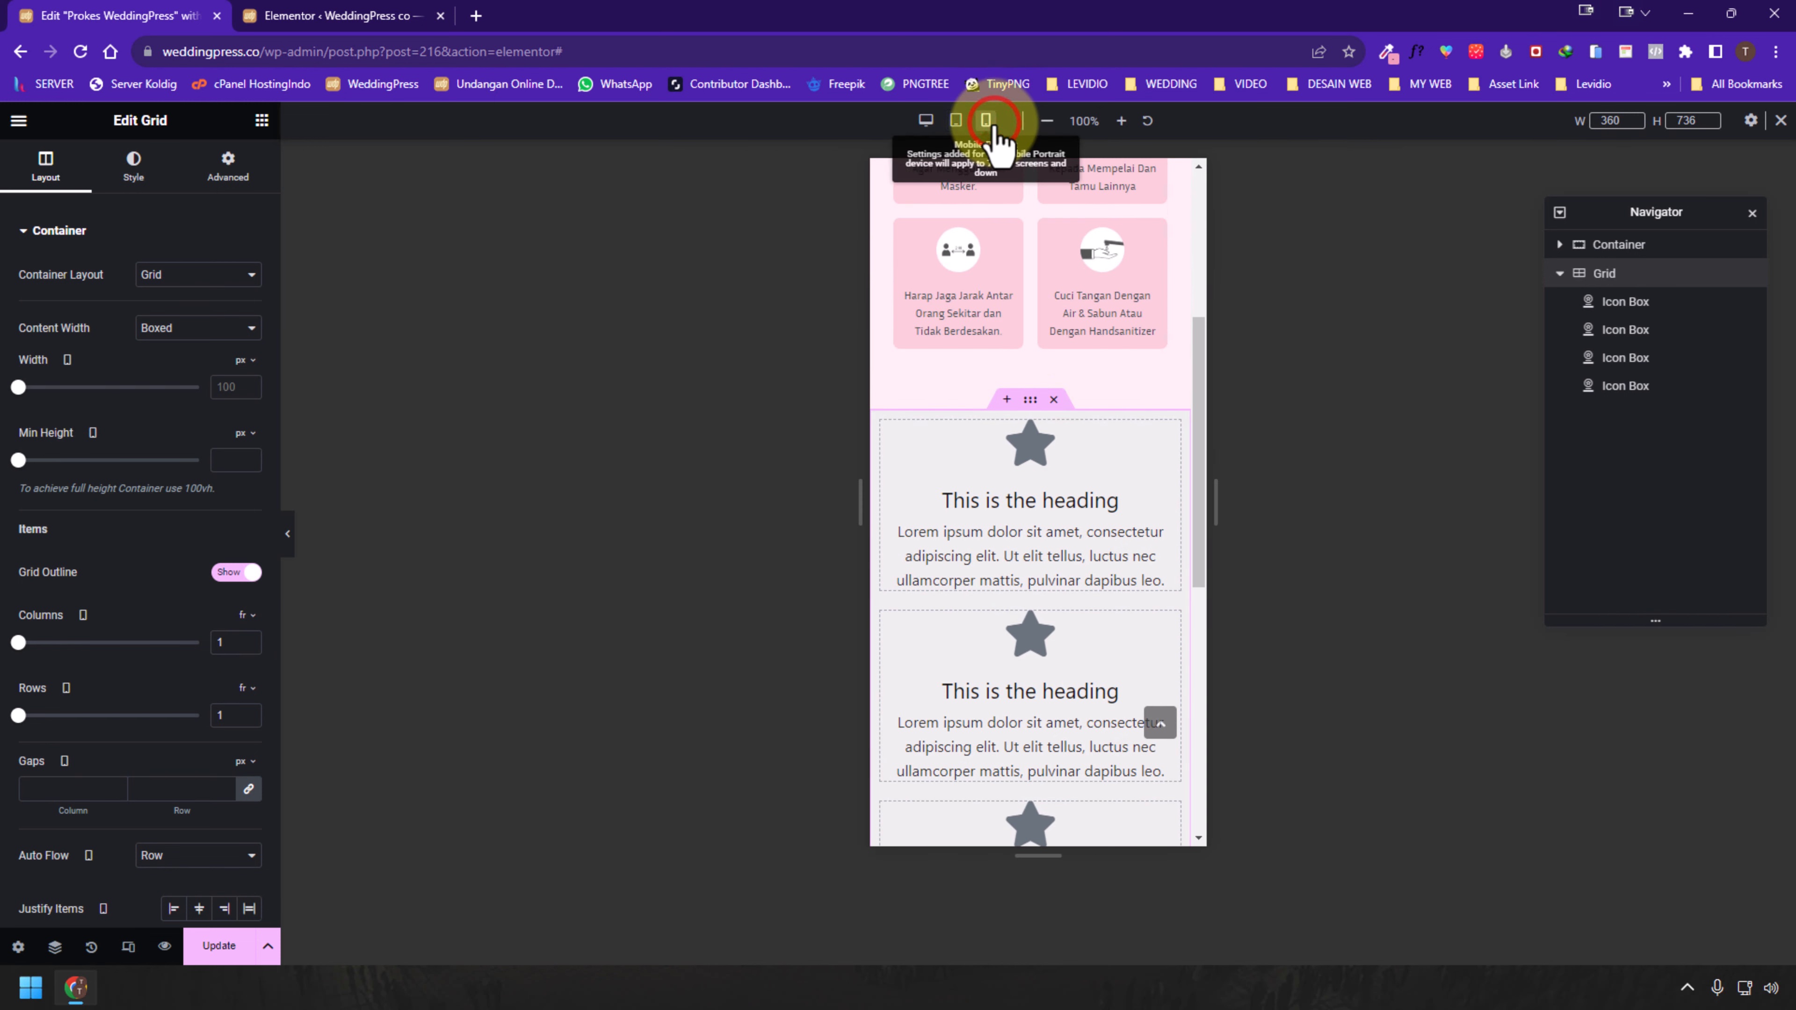
left_click(248, 640)
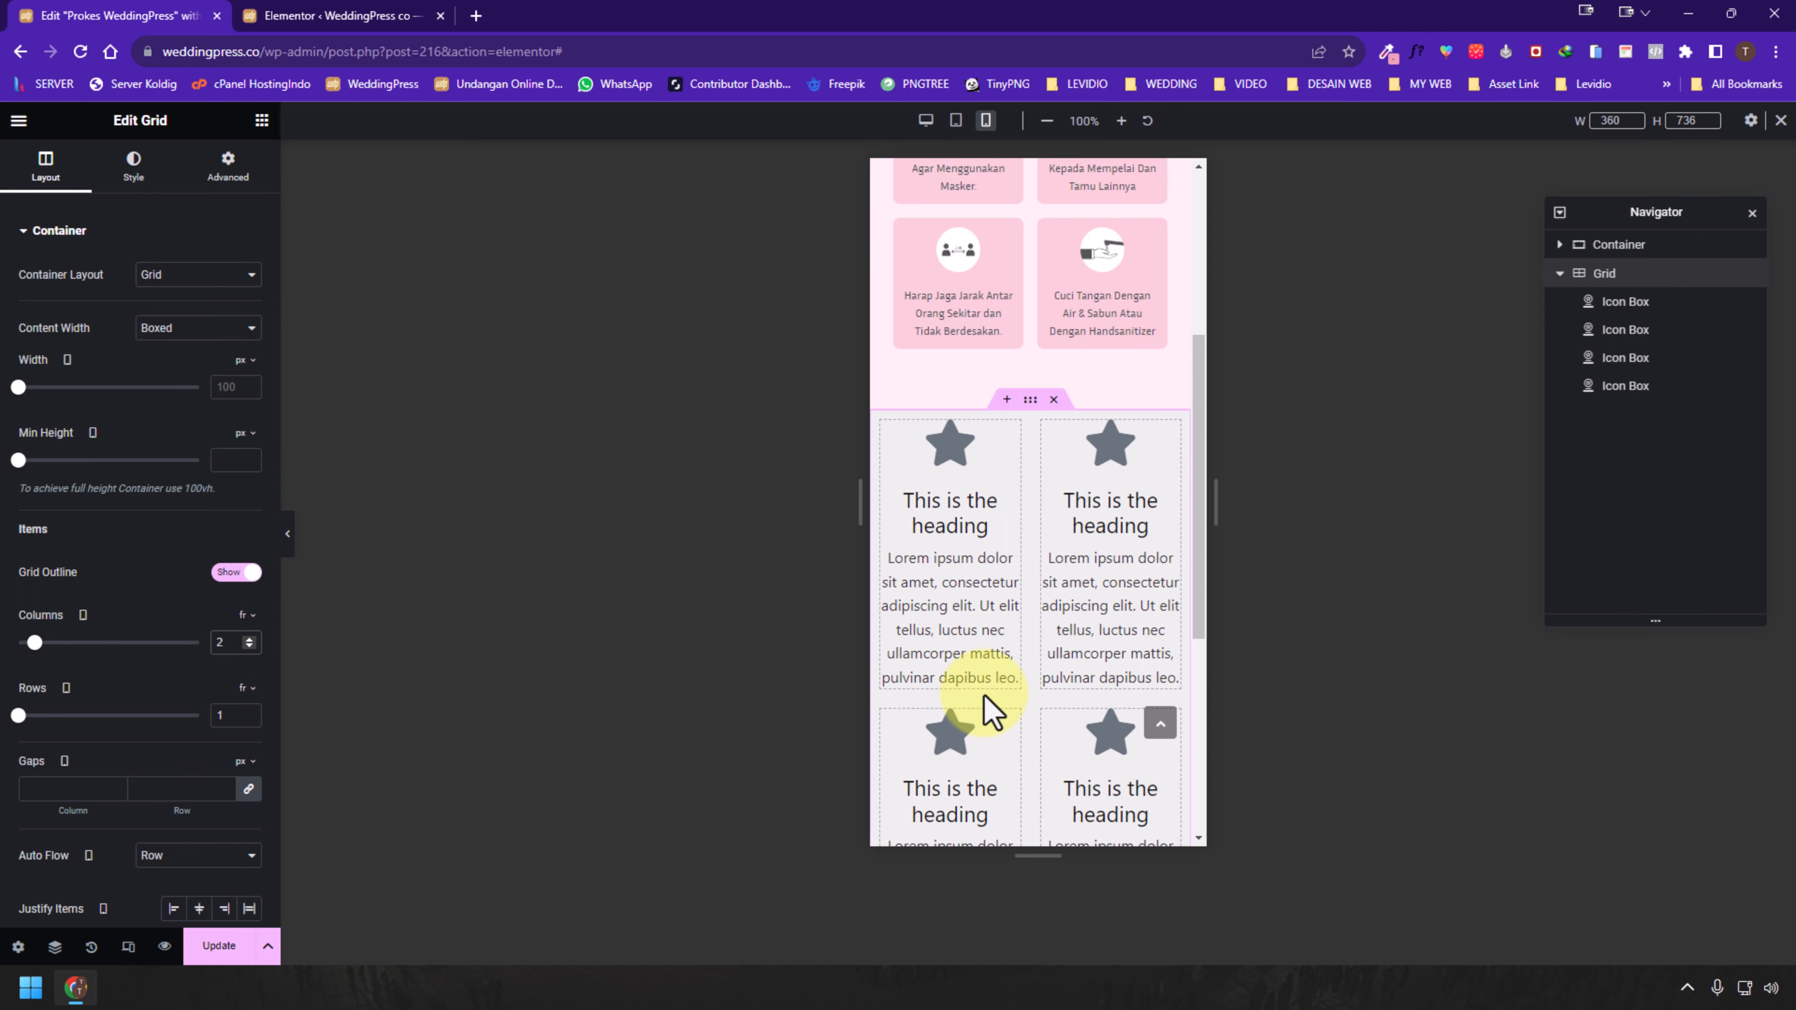
left_click(955, 121)
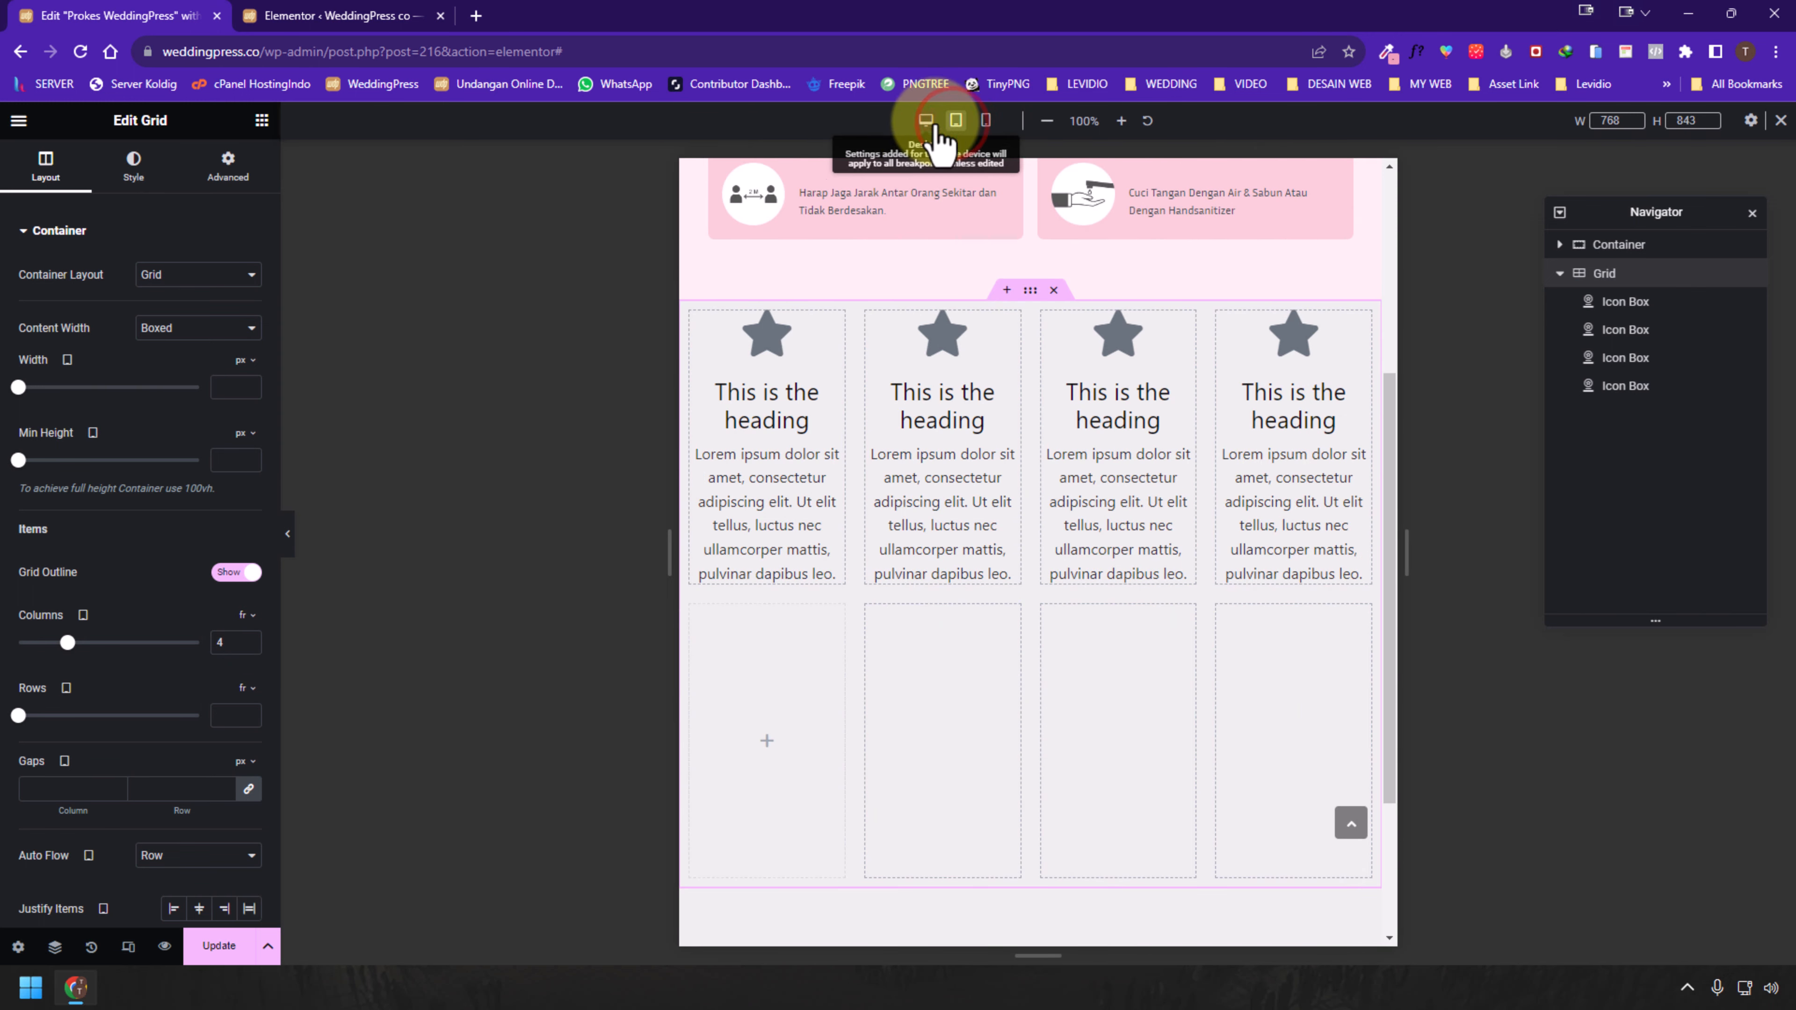
left_click(926, 122)
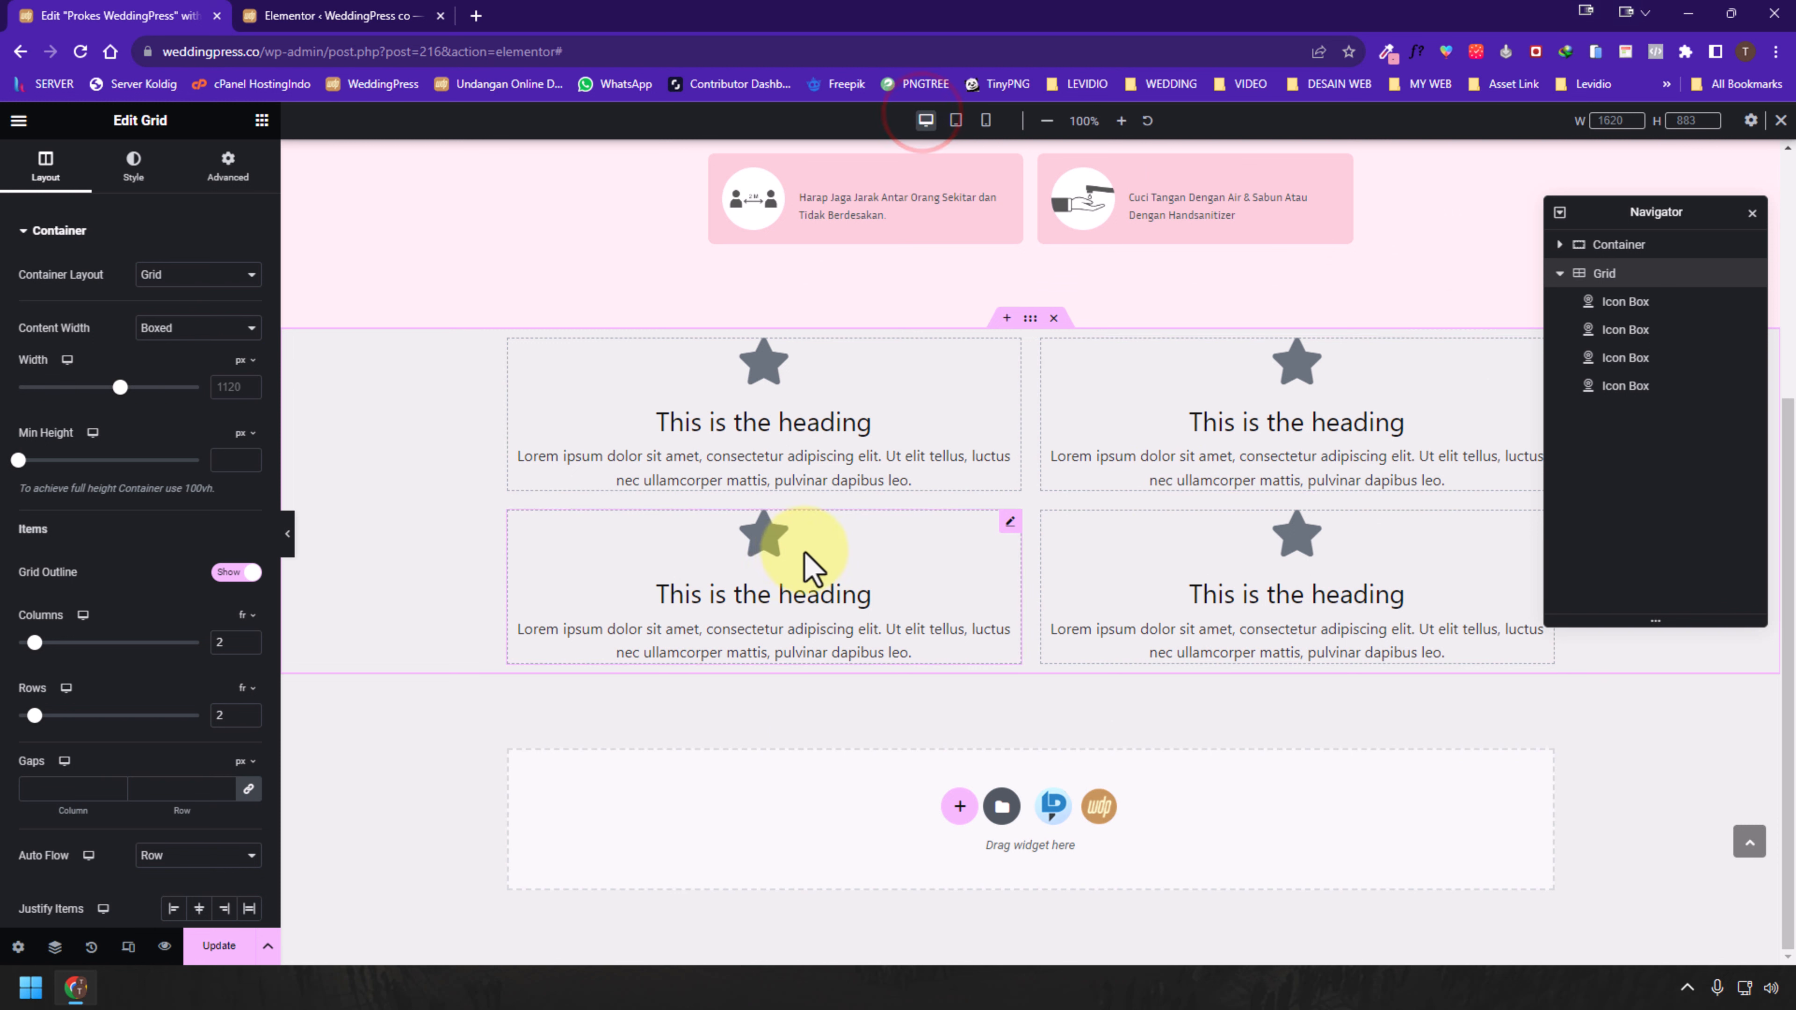
Delete the fourth icon box from the Grid container and set its desktop columns to 3
right_click(1246, 562)
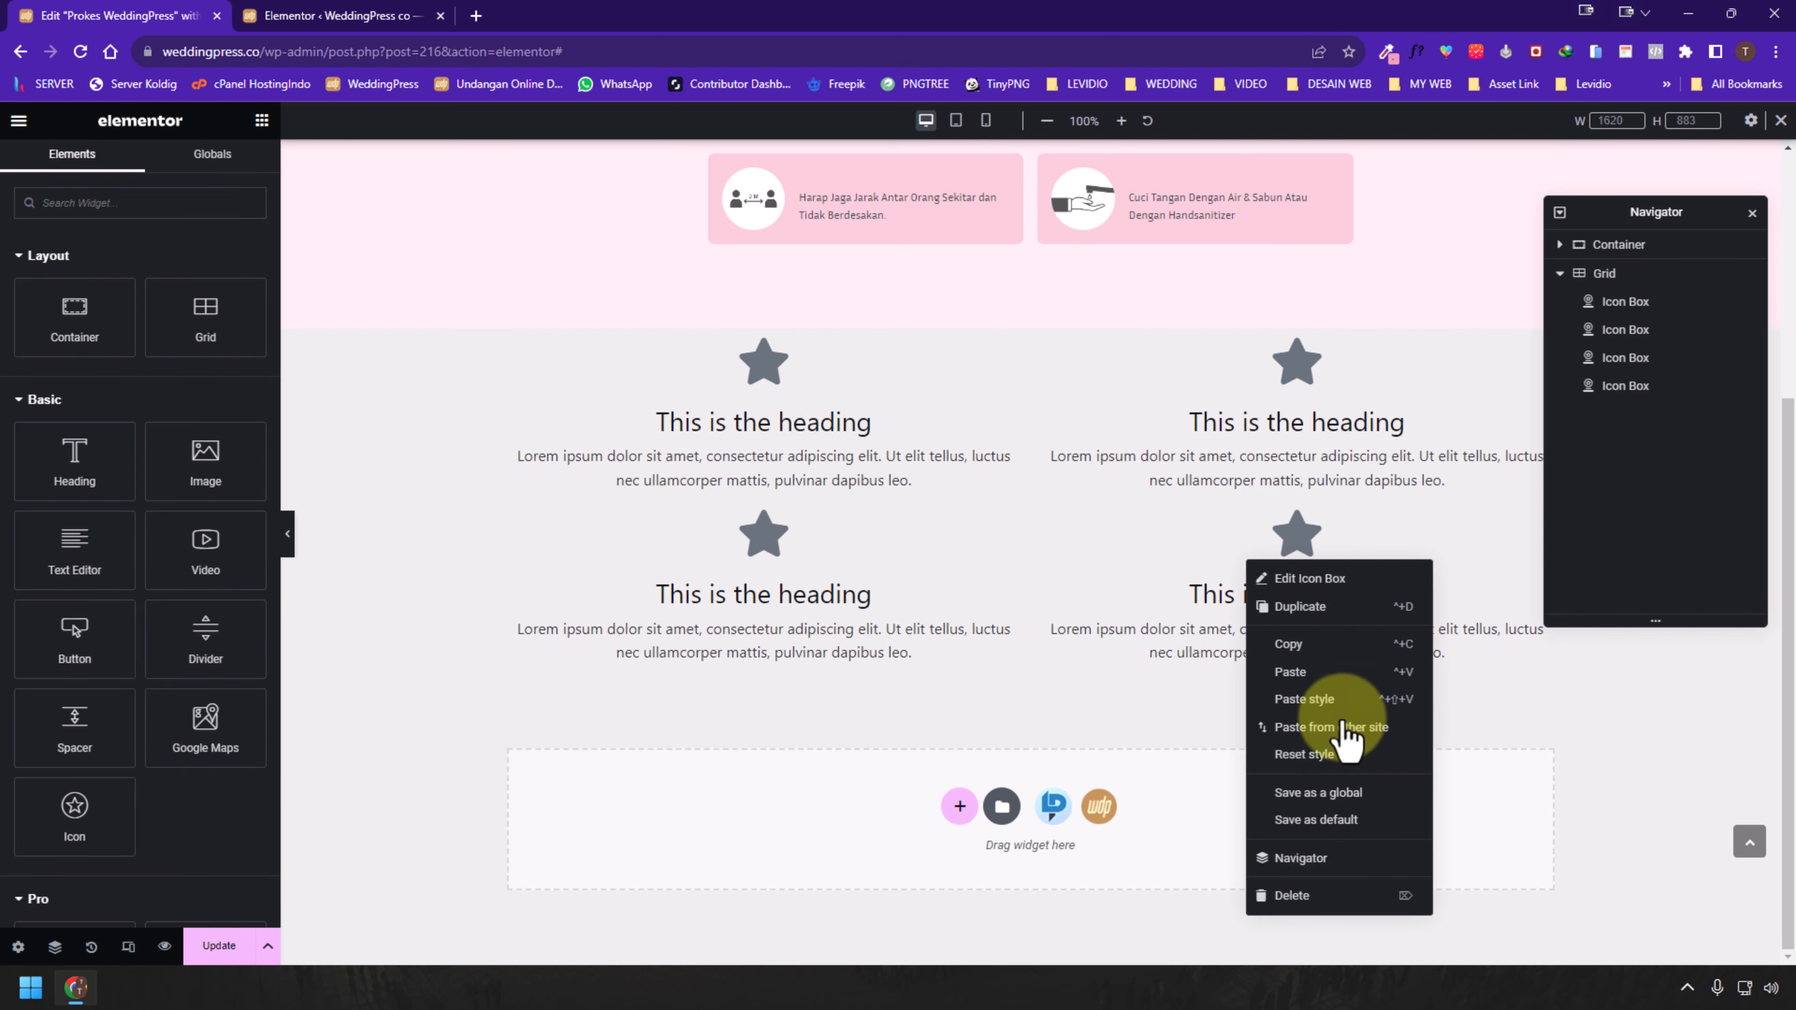
left_click(1333, 902)
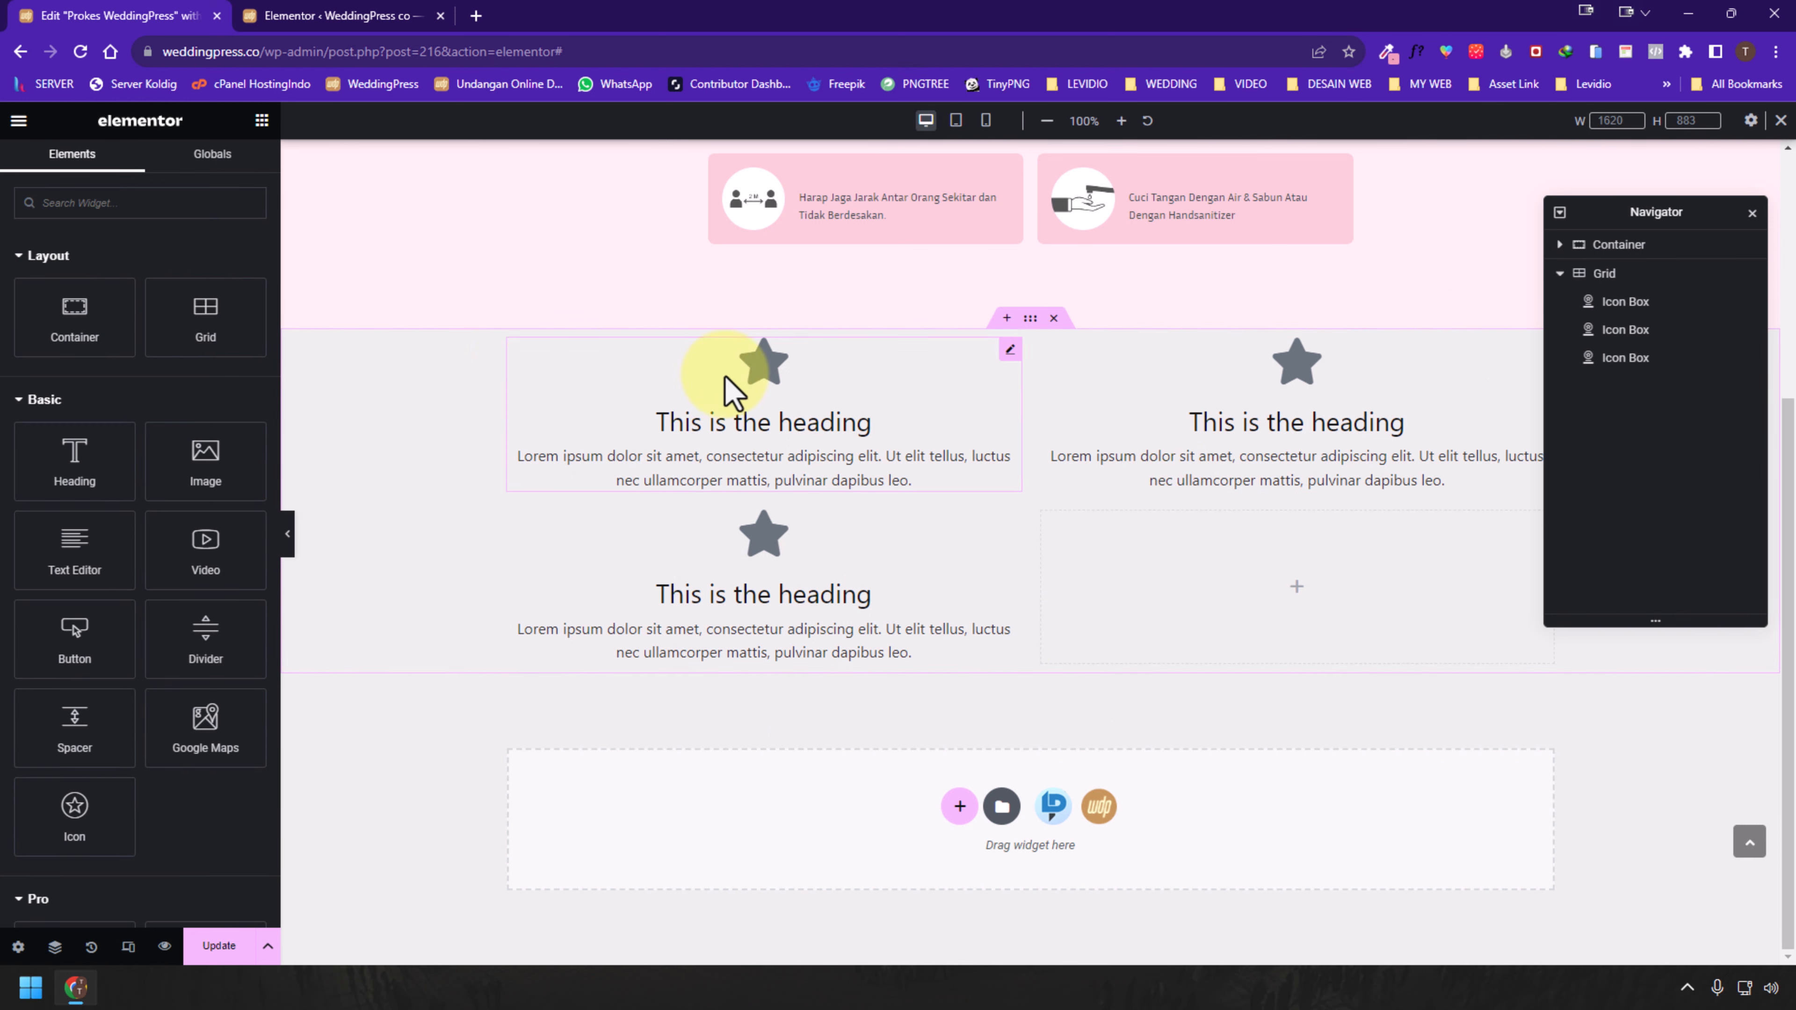
left_click(1600, 275)
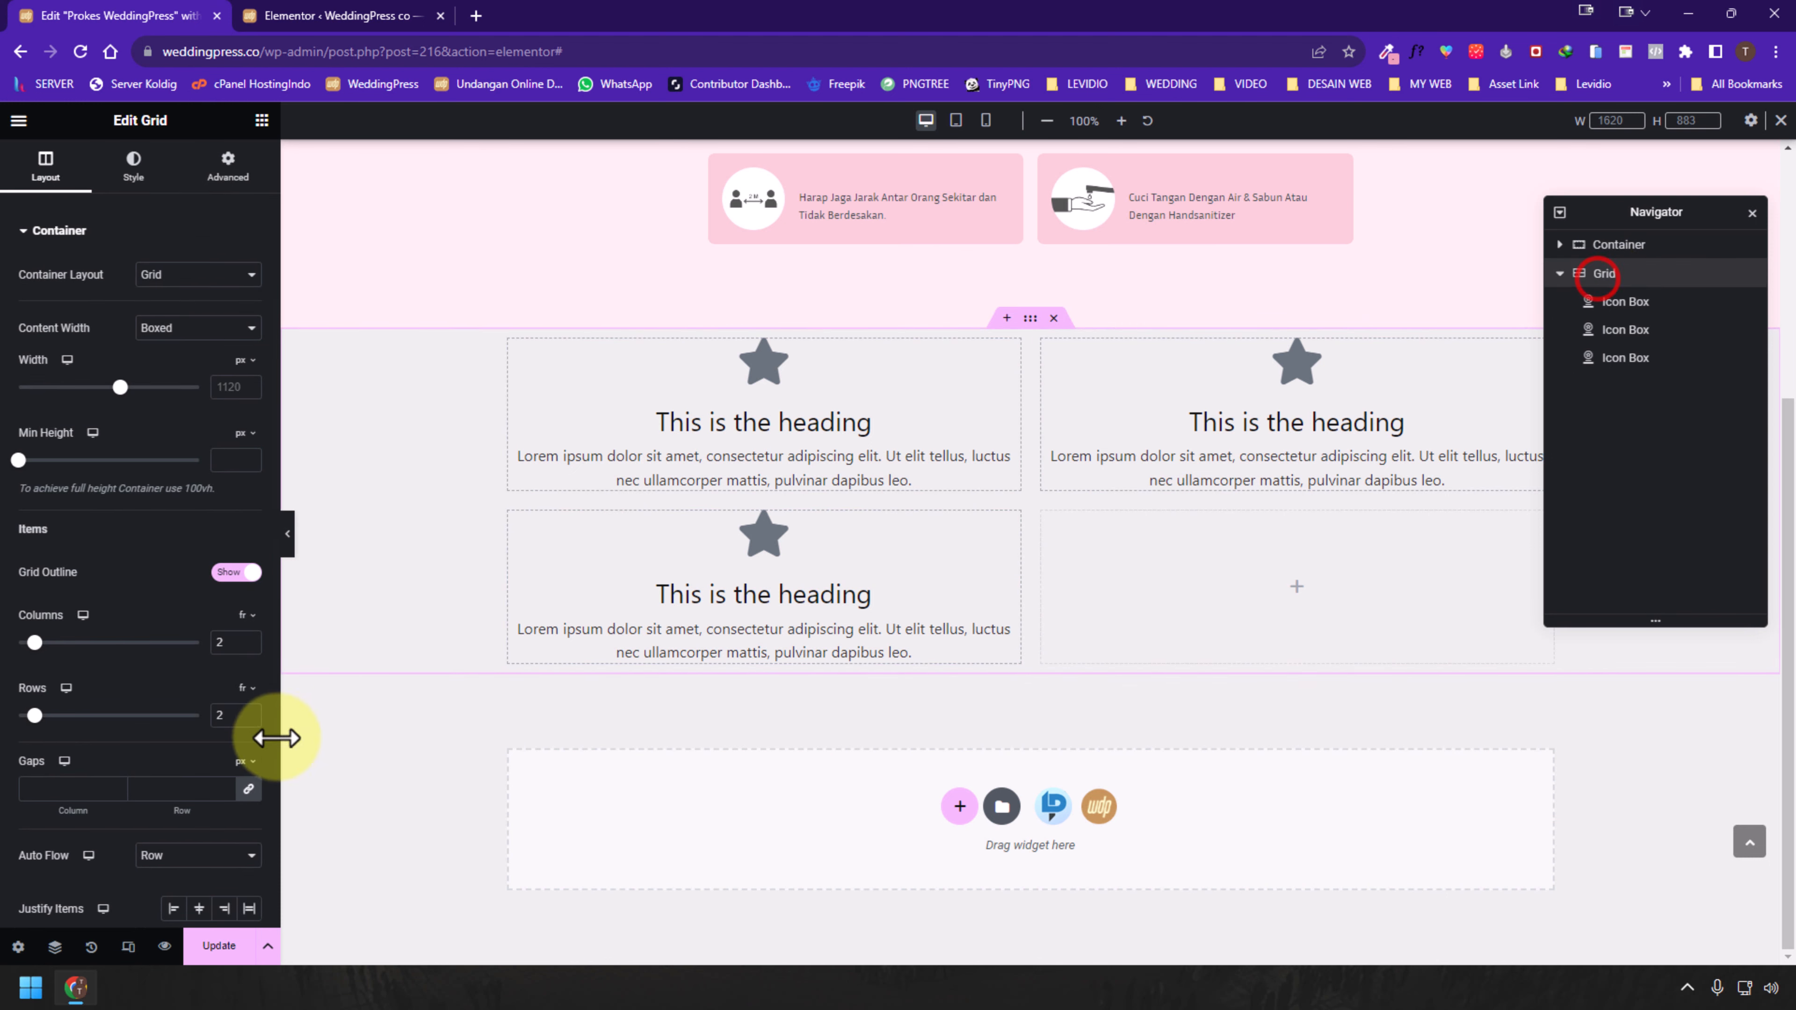
left_click(248, 639)
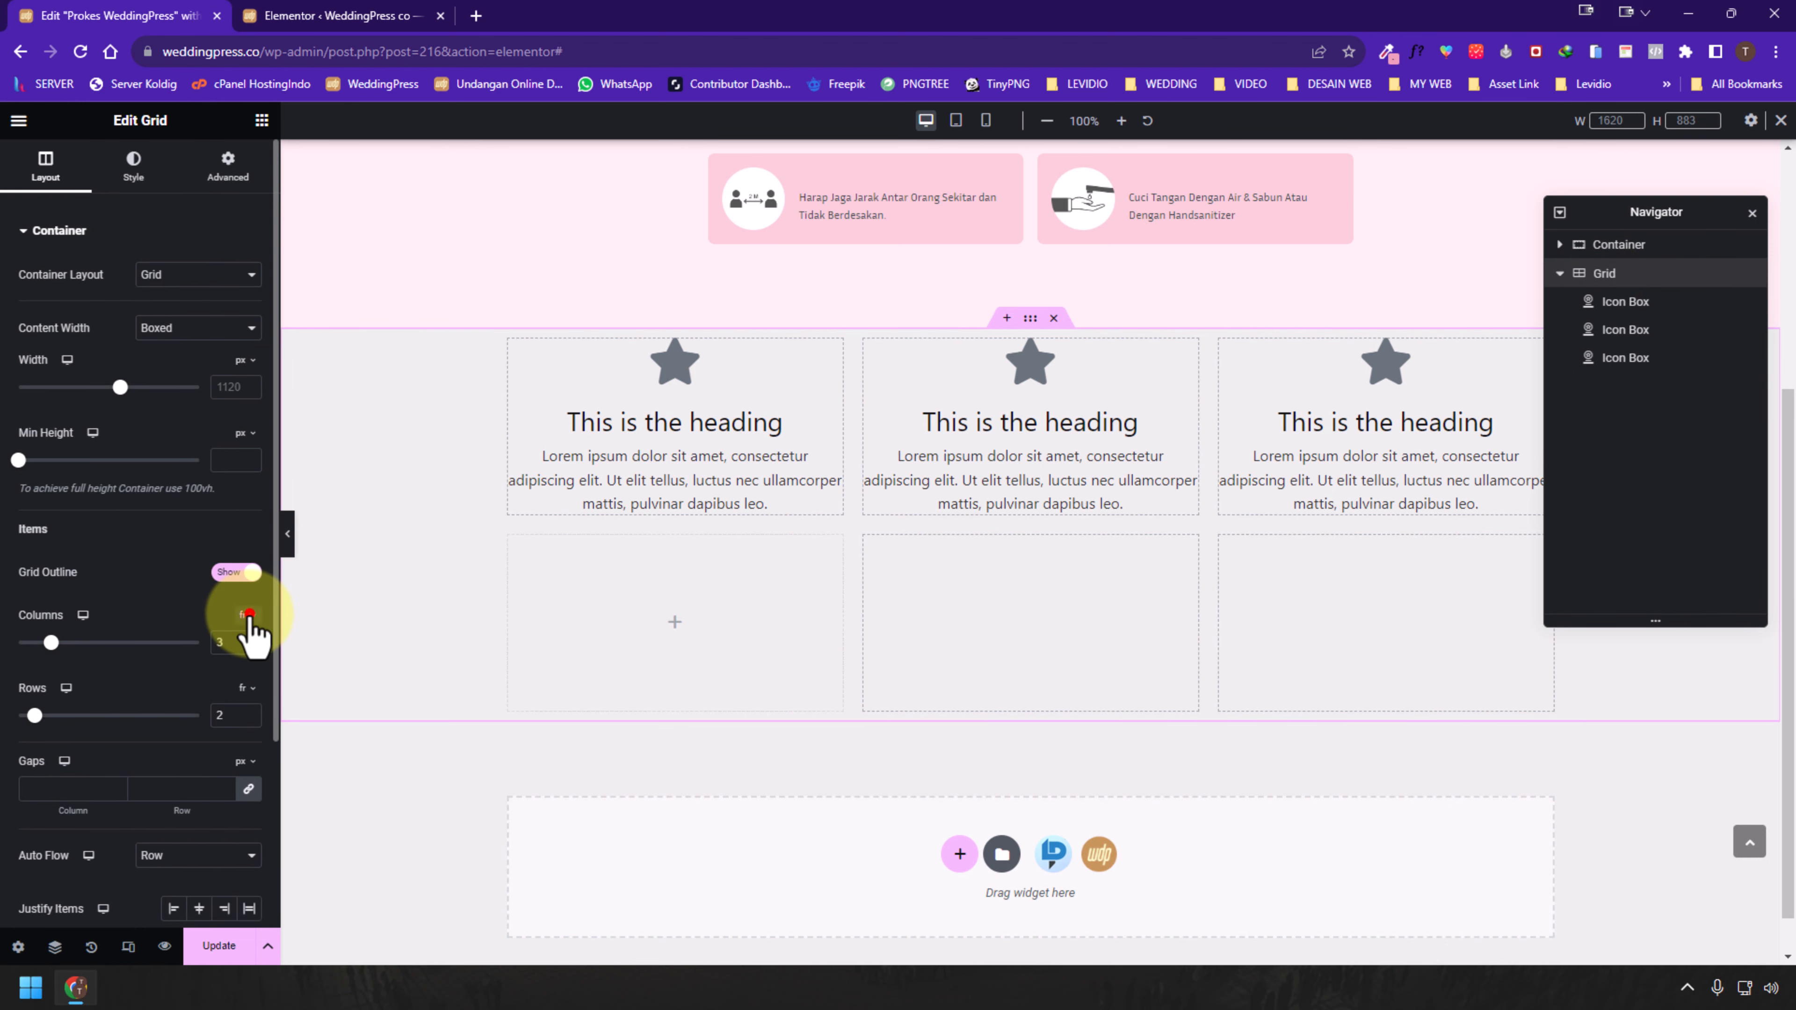
Switch the Grid's columns to custom values and widen the middle column with 1fr 2fr 1fr
left_click(245, 642)
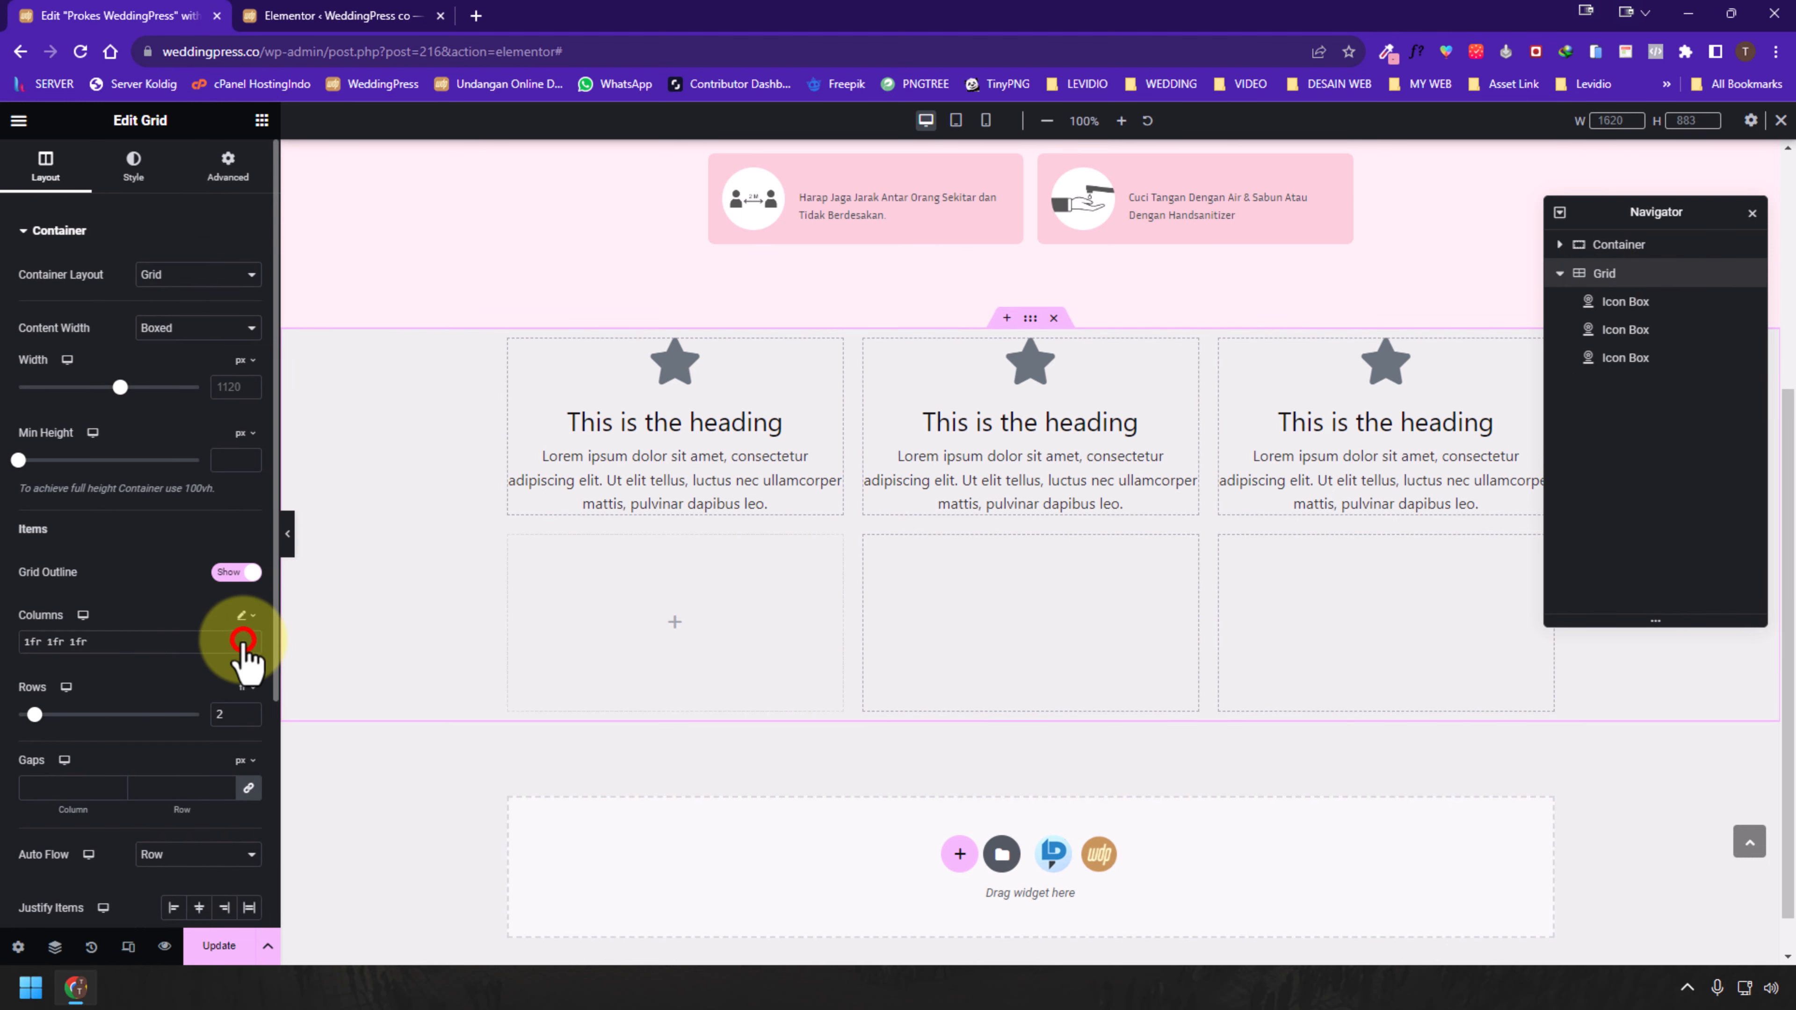
left_click(57, 640)
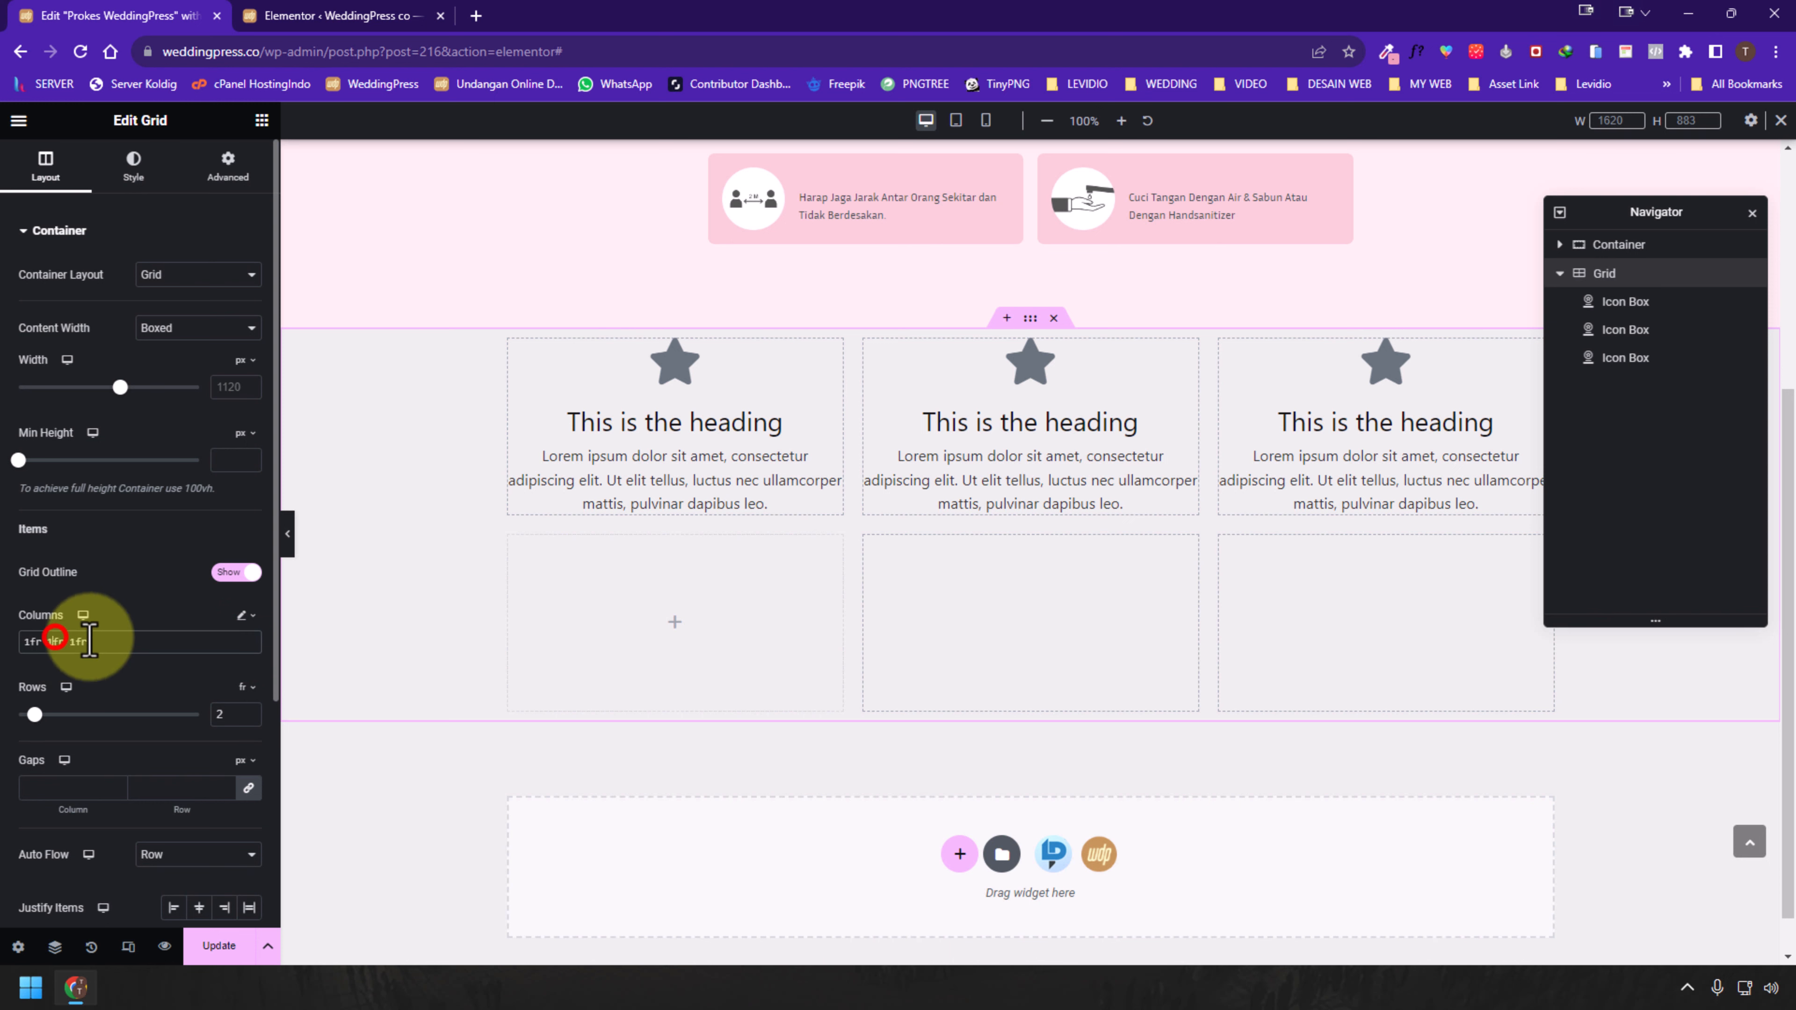
key("BackSpace")
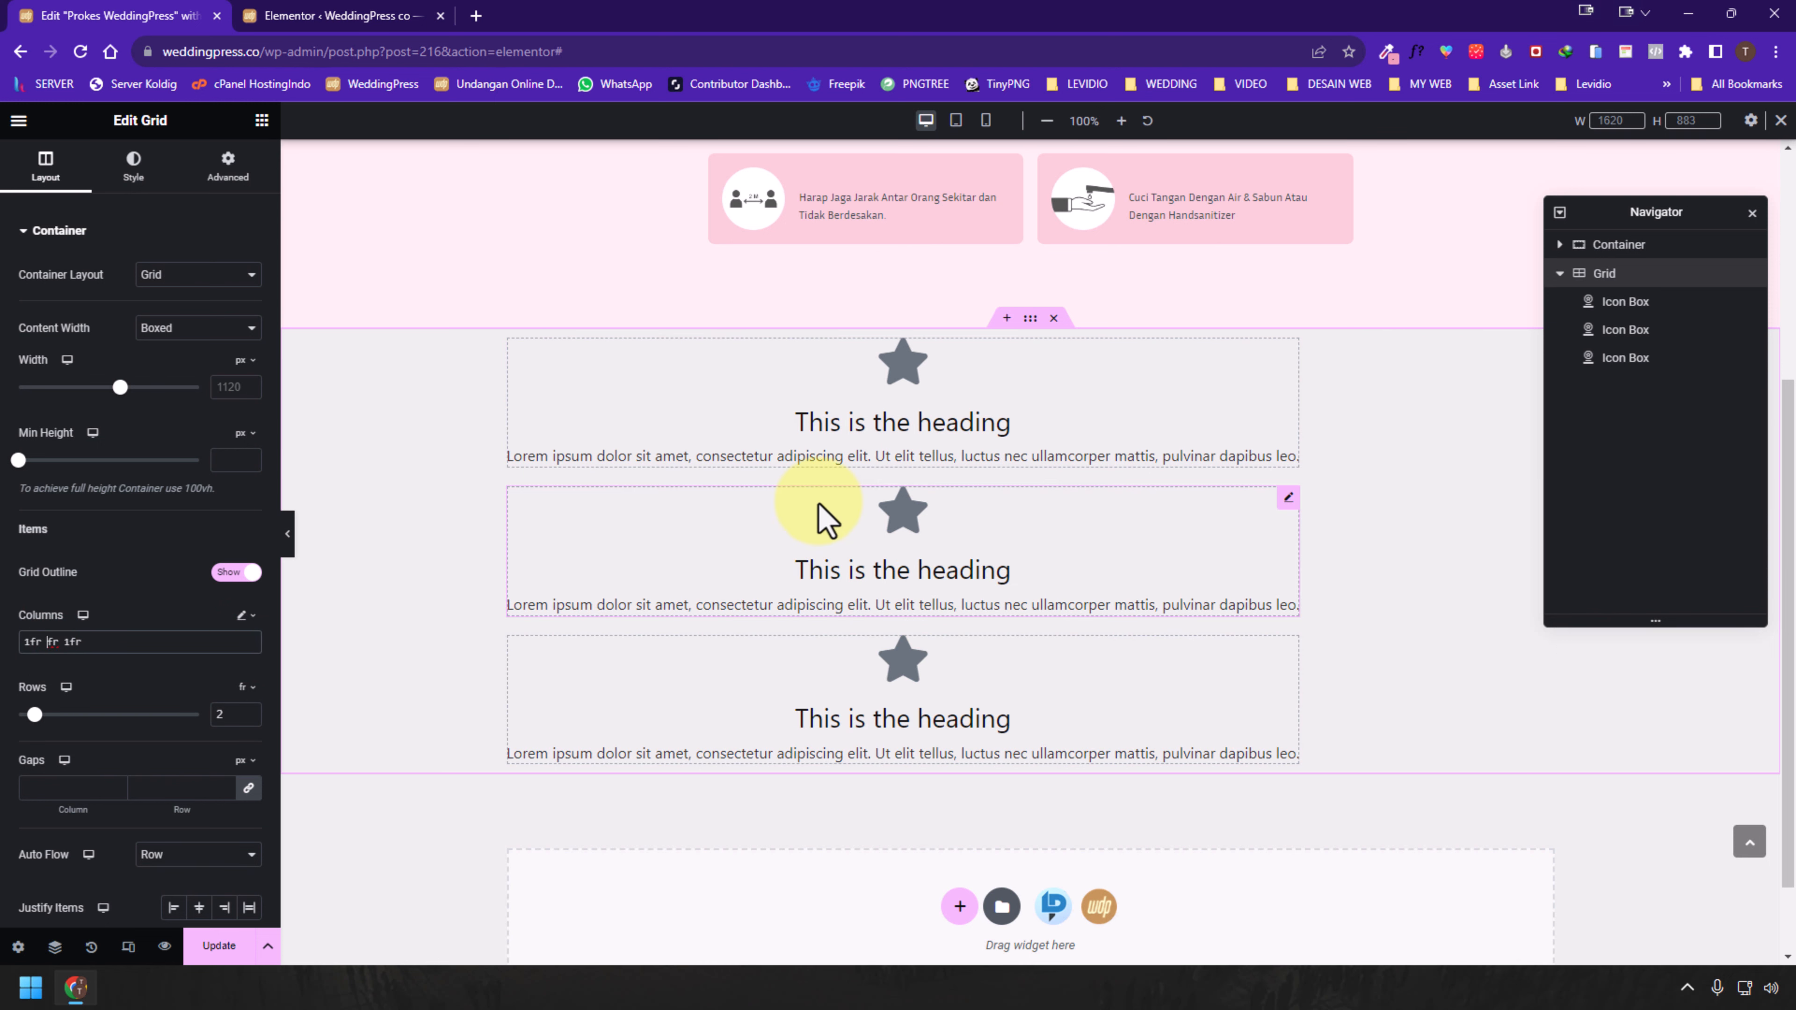
type("2")
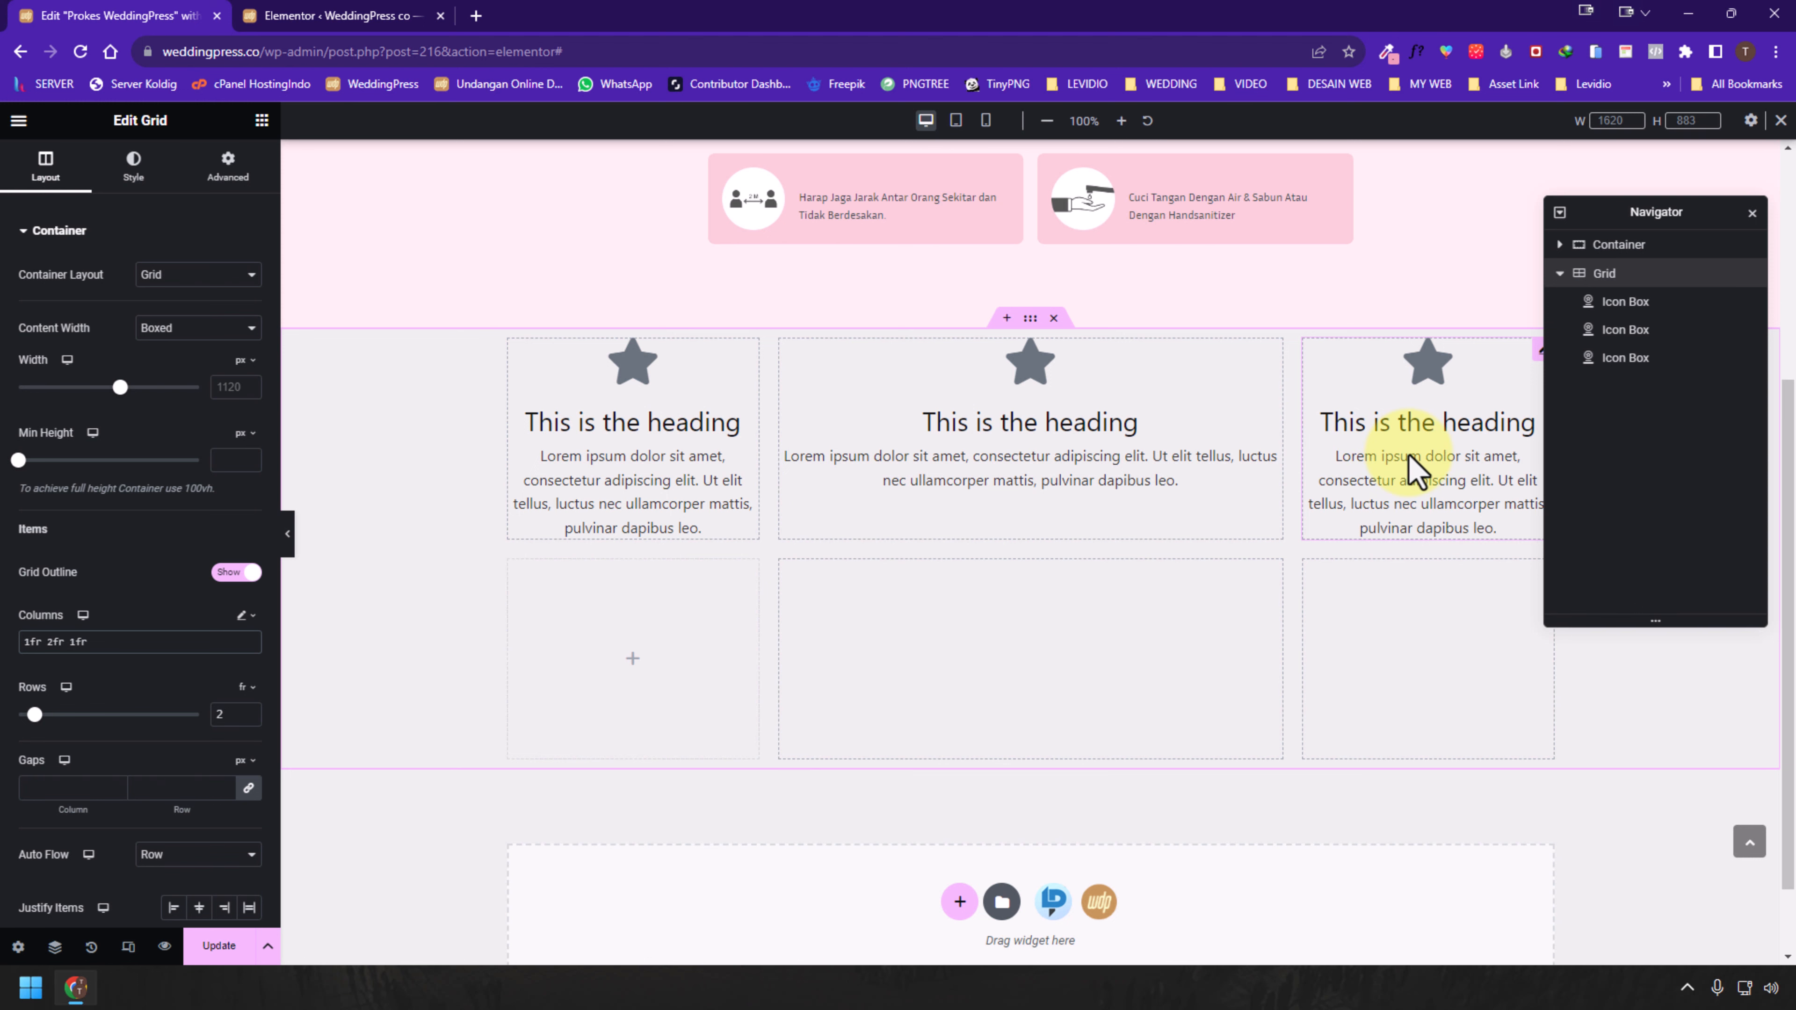
Return to the widget list and delete the Grid container below the health-protocol section
scroll(1103, 676, "up", 4)
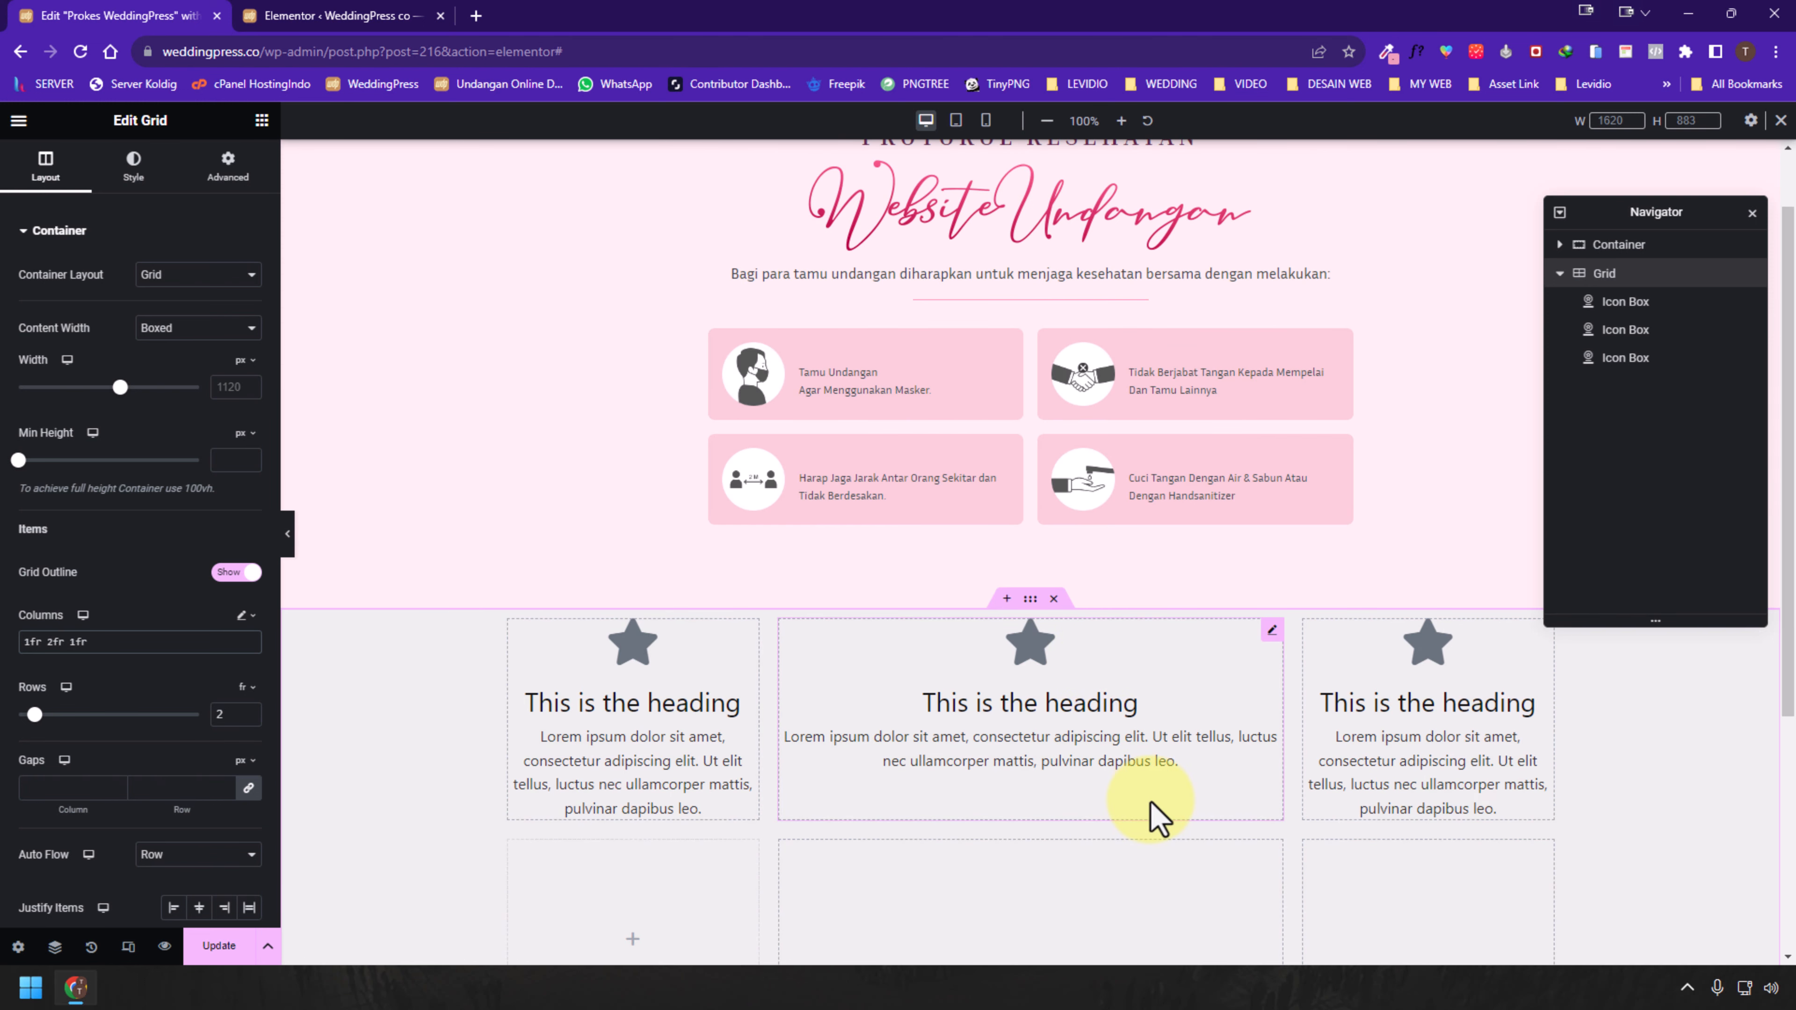
left_click(262, 122)
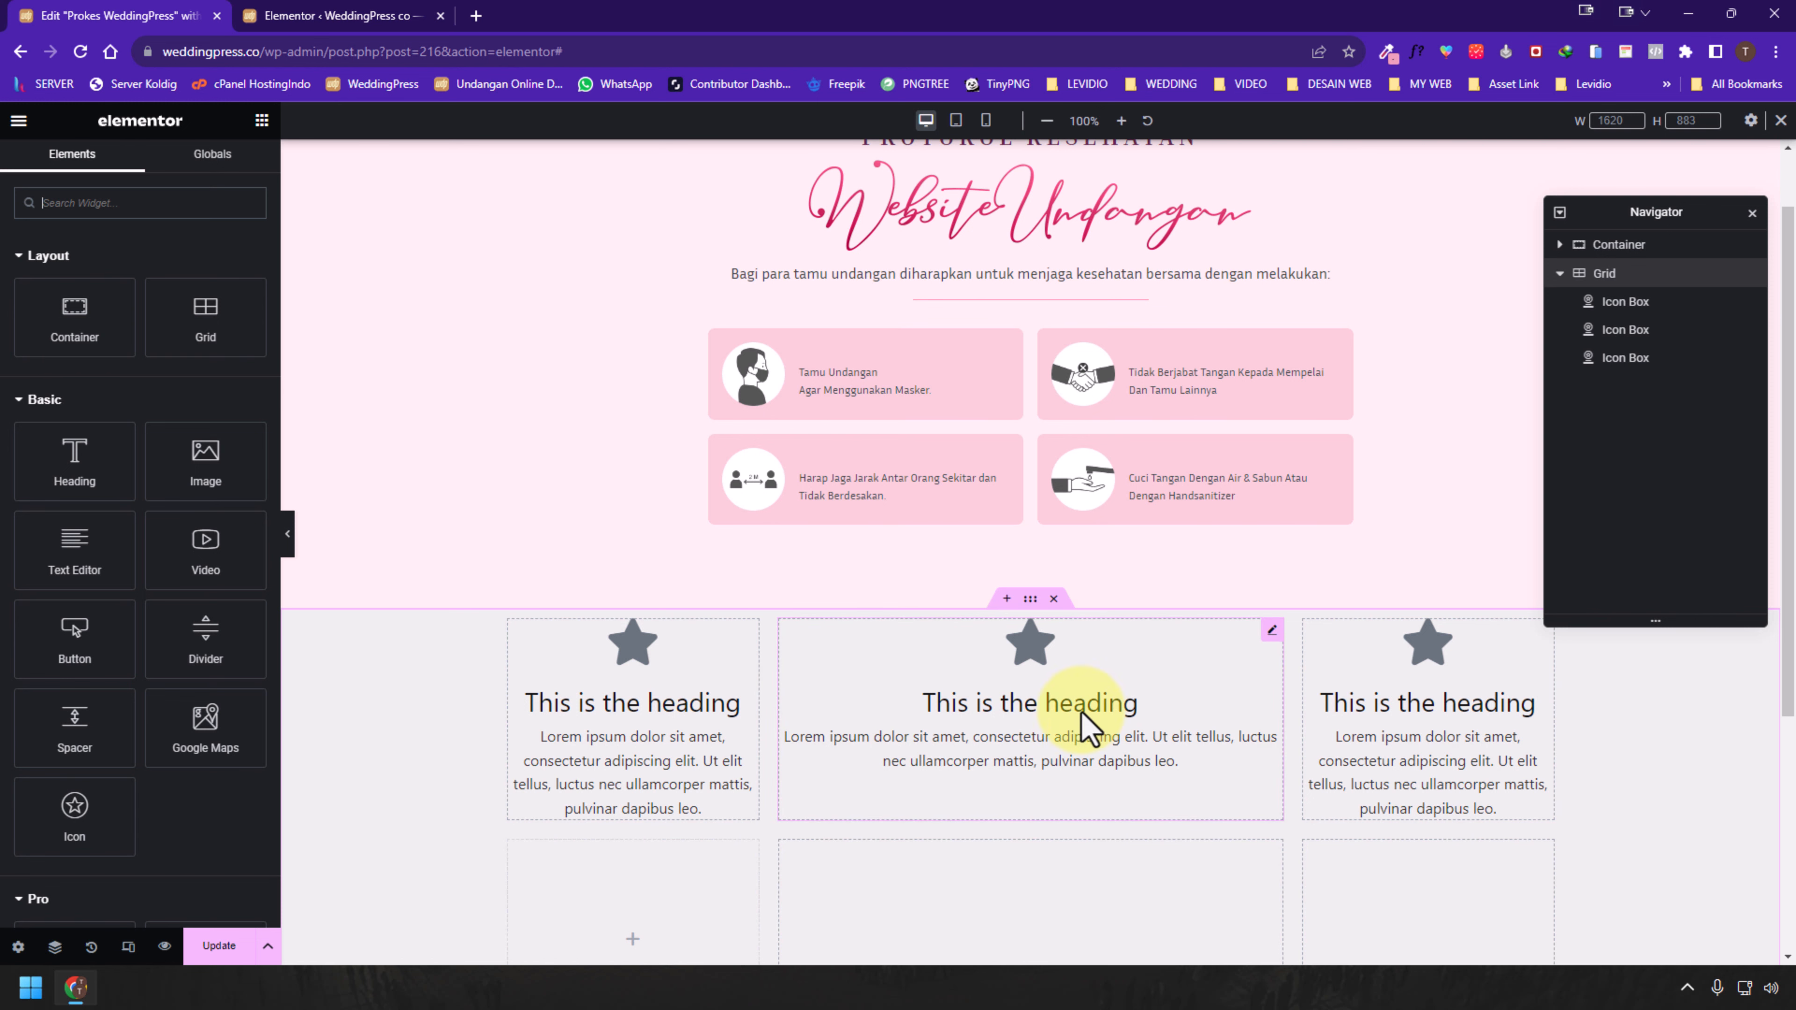
scroll(1090, 730, "down", 1)
scroll(1092, 730, "up", 2)
scroll(1092, 731, "down", 1)
left_click(1055, 592)
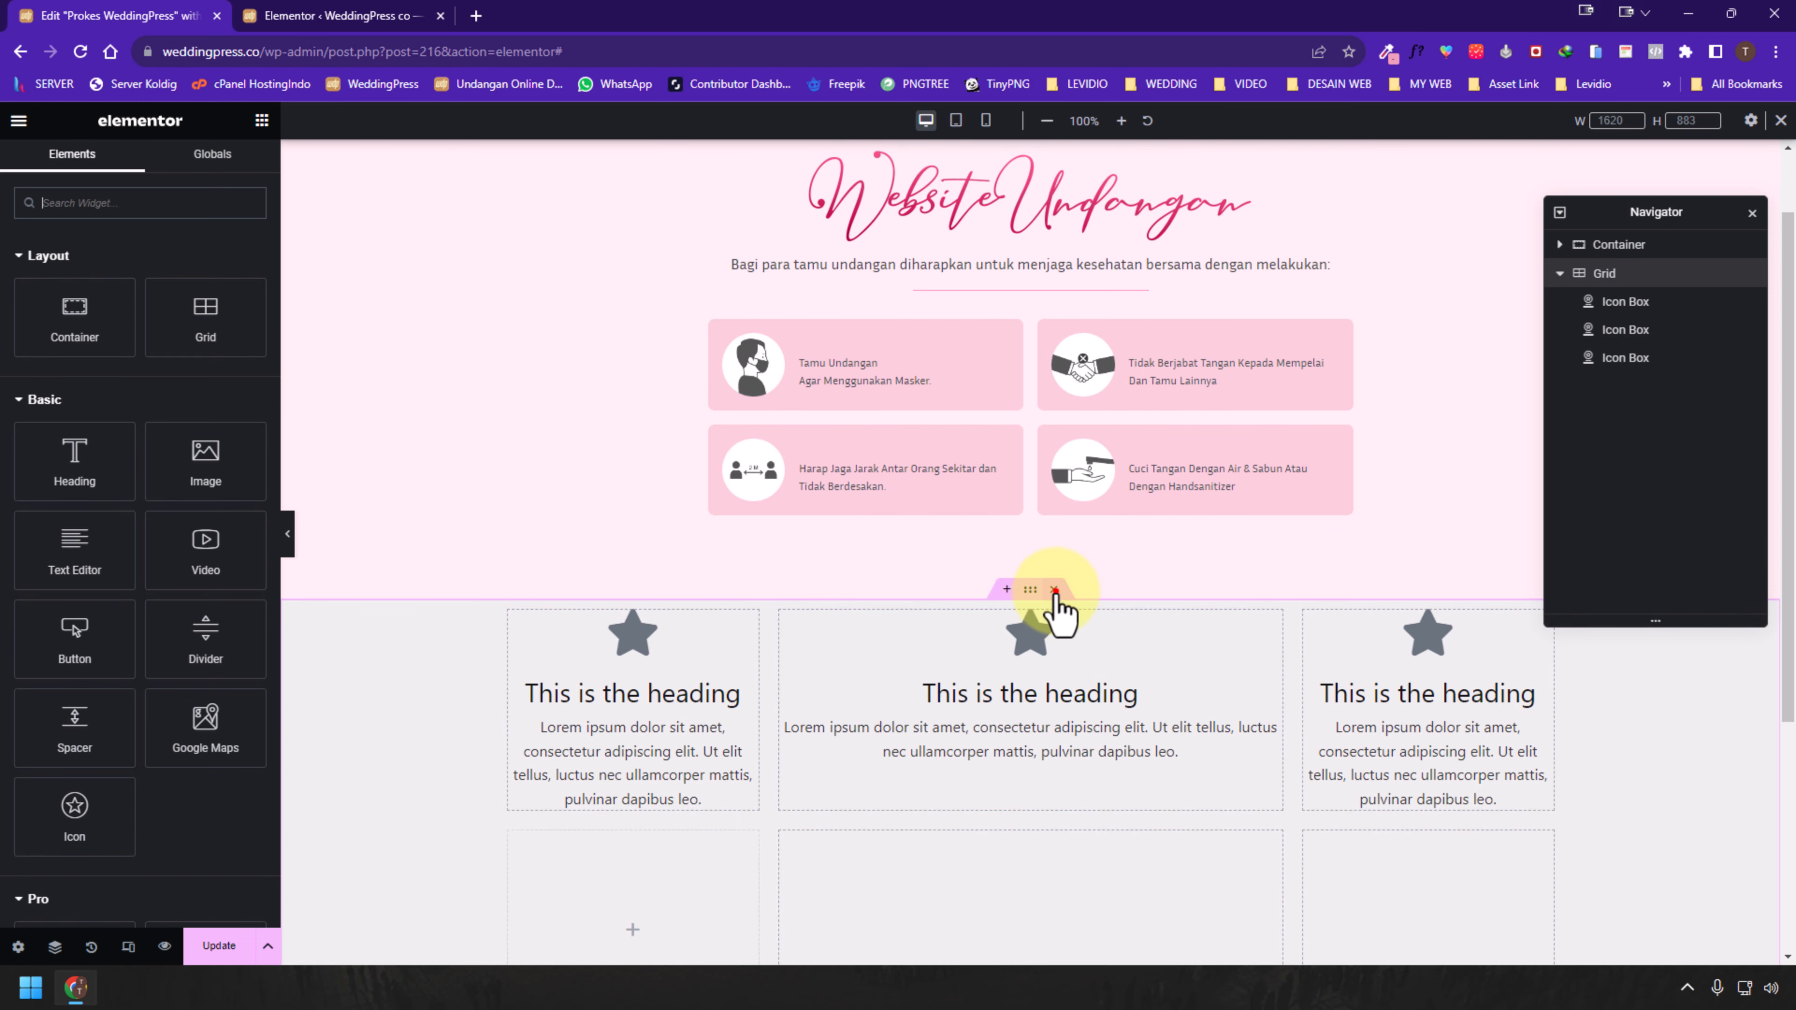
Add a Flexbox container below the health-protocol section and nest a 2-column Grid inside it
left_click(956, 796)
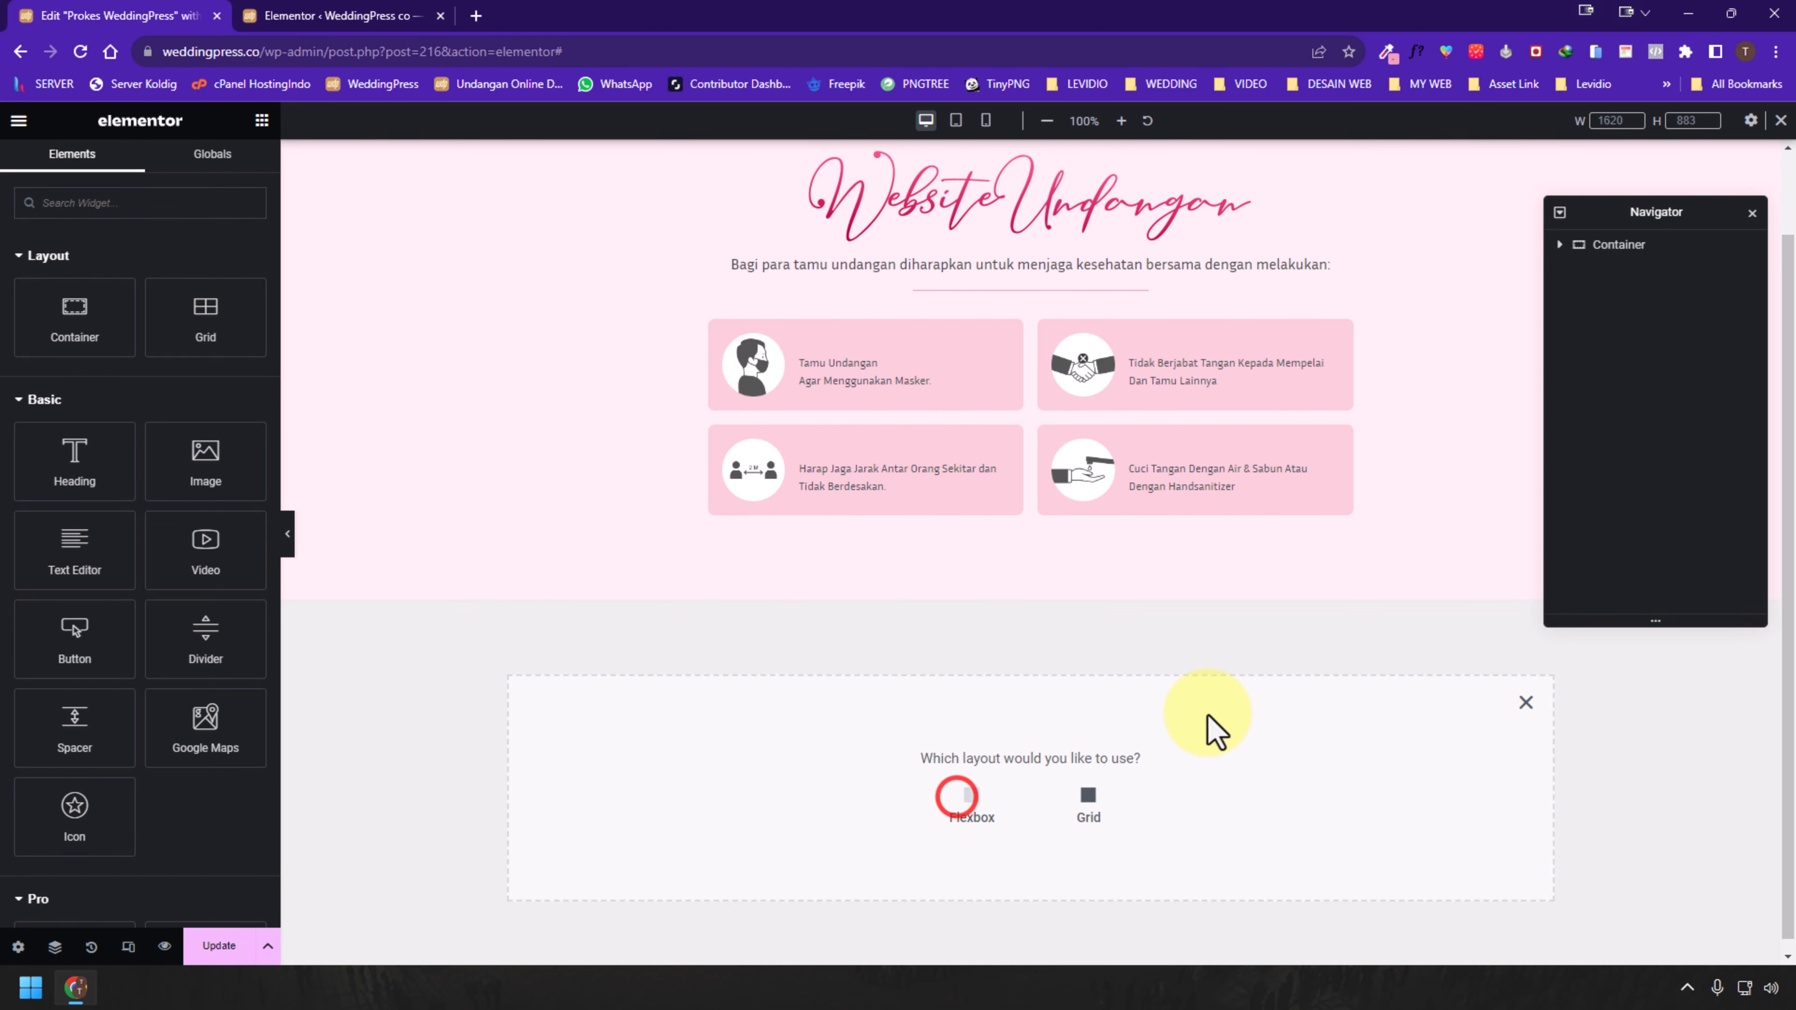
left_click(979, 799)
left_click(758, 777)
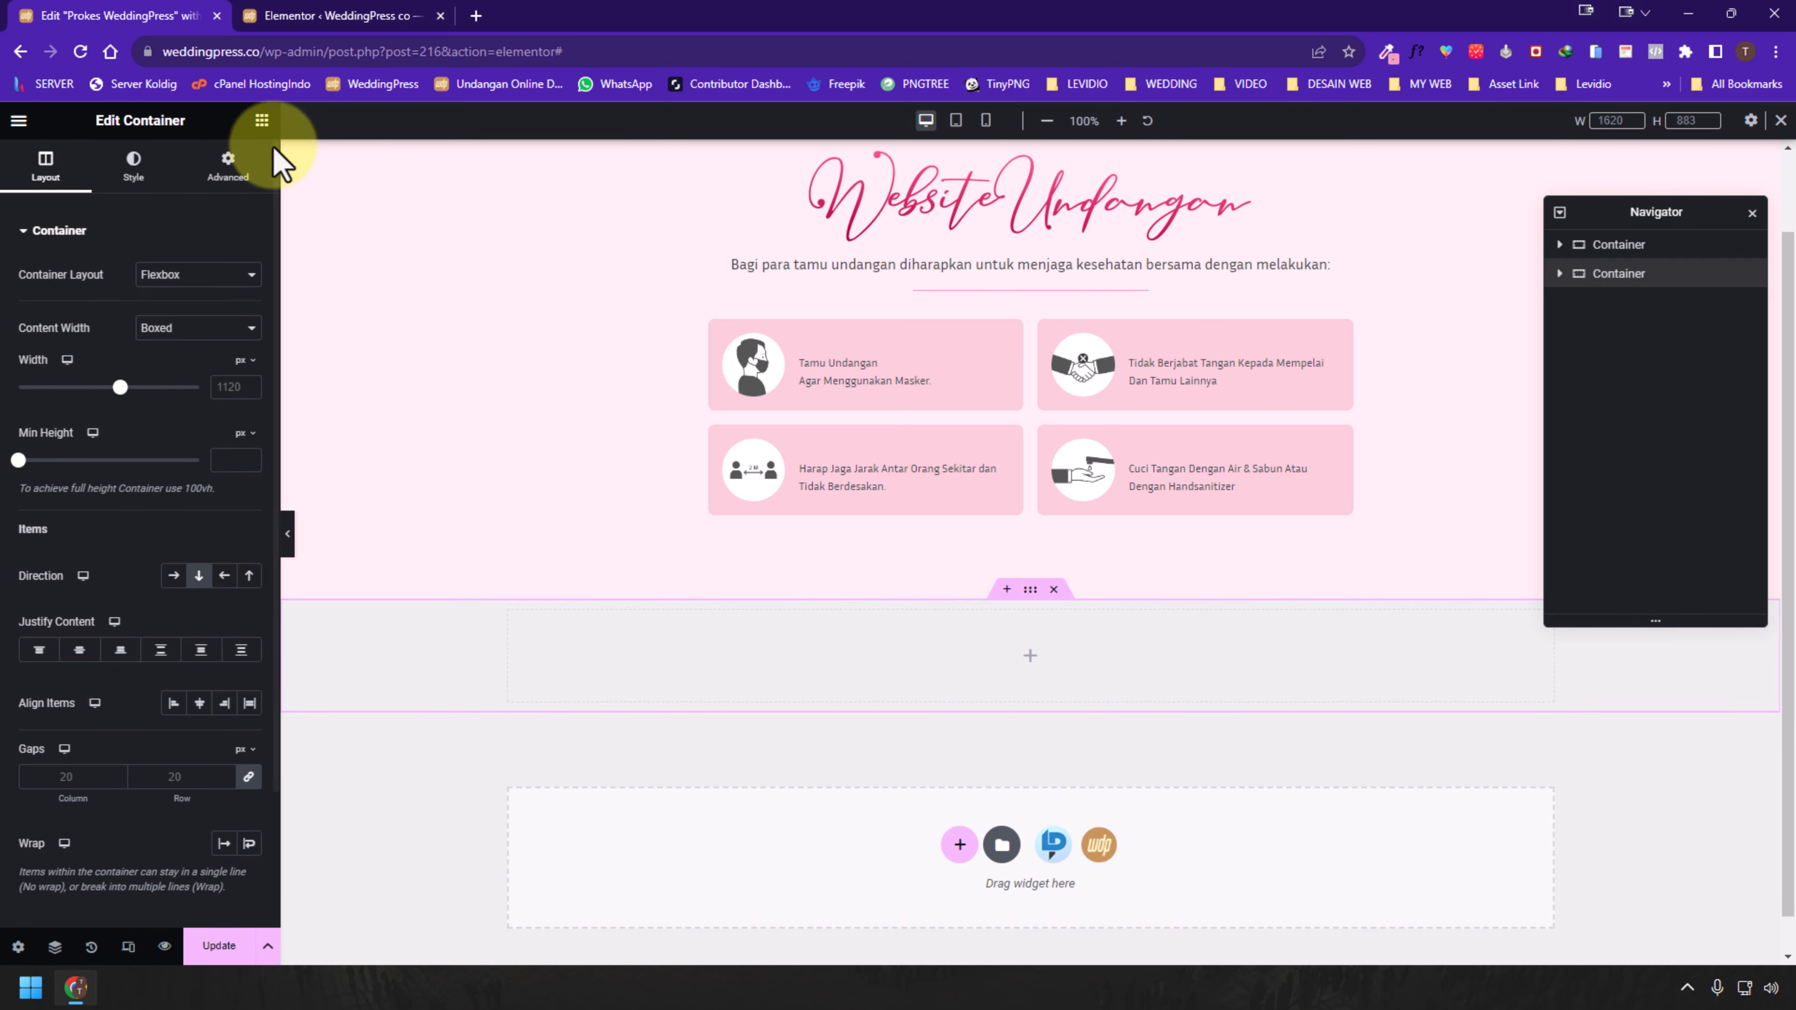
left_click(261, 120)
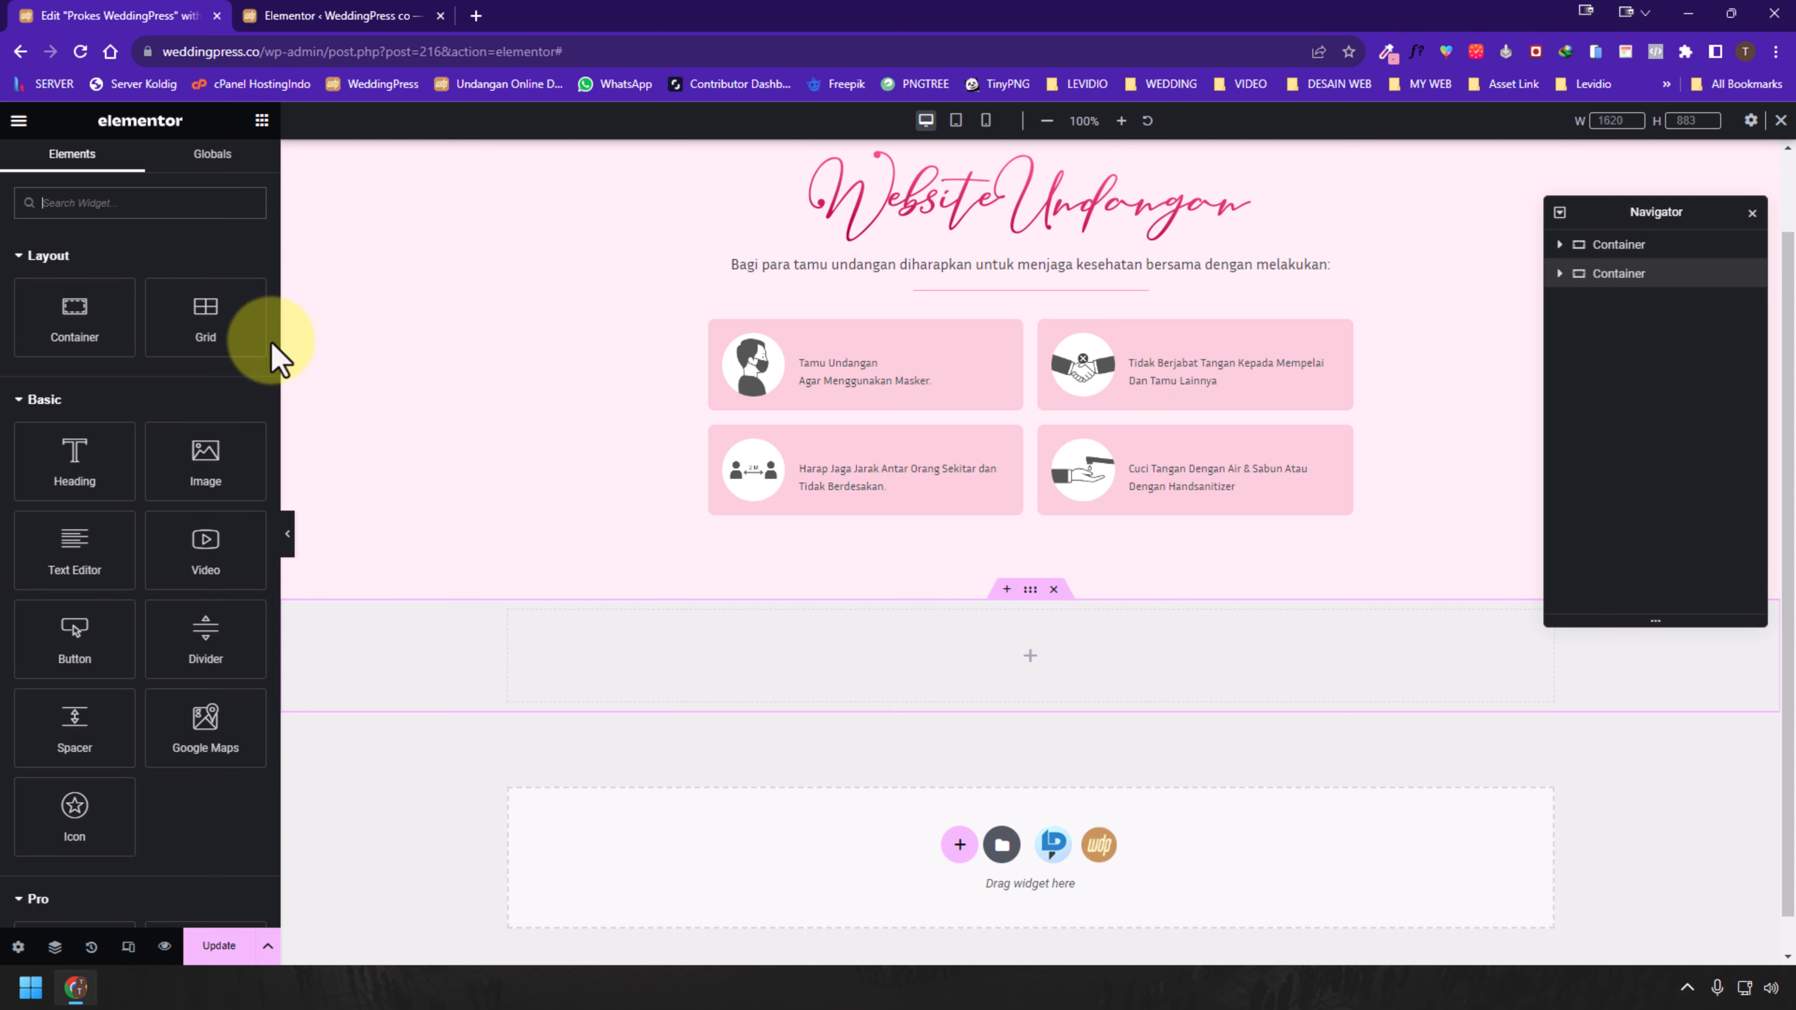
left_click_drag(205, 322, 679, 647)
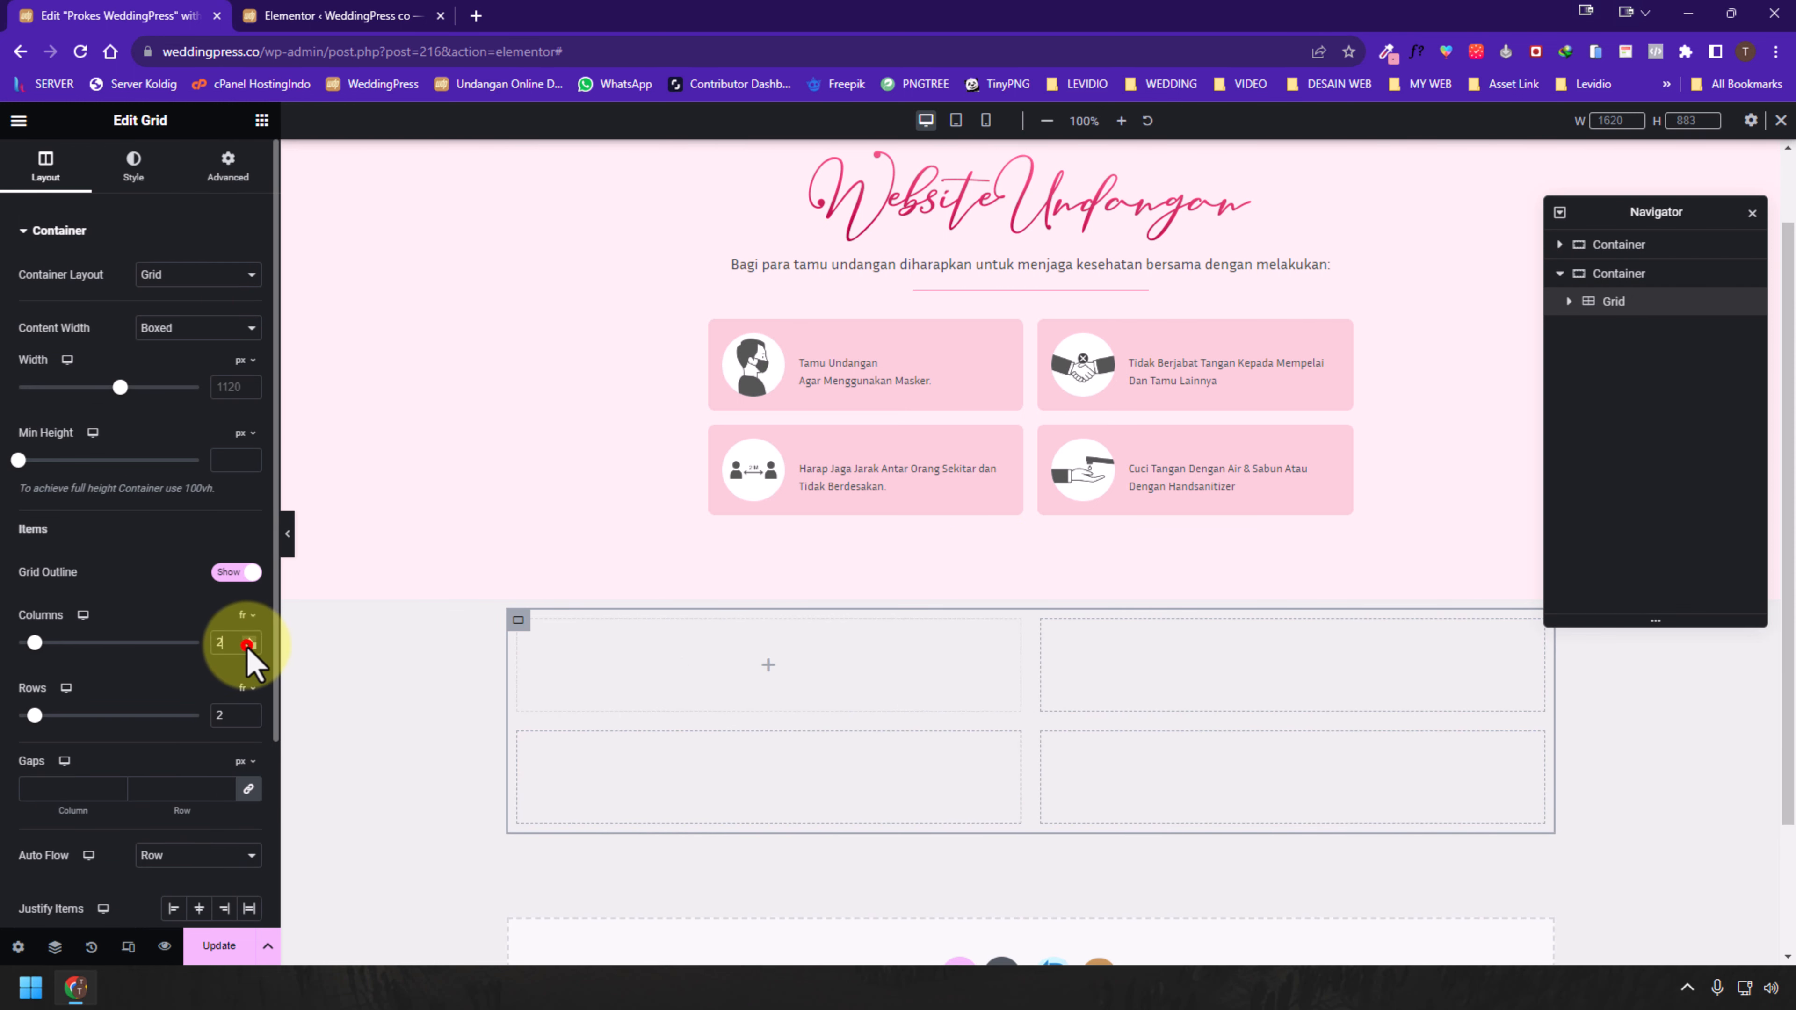
Set the nested Grid's rows to 3 and delete its parent container
left_click(248, 710)
left_click(248, 710)
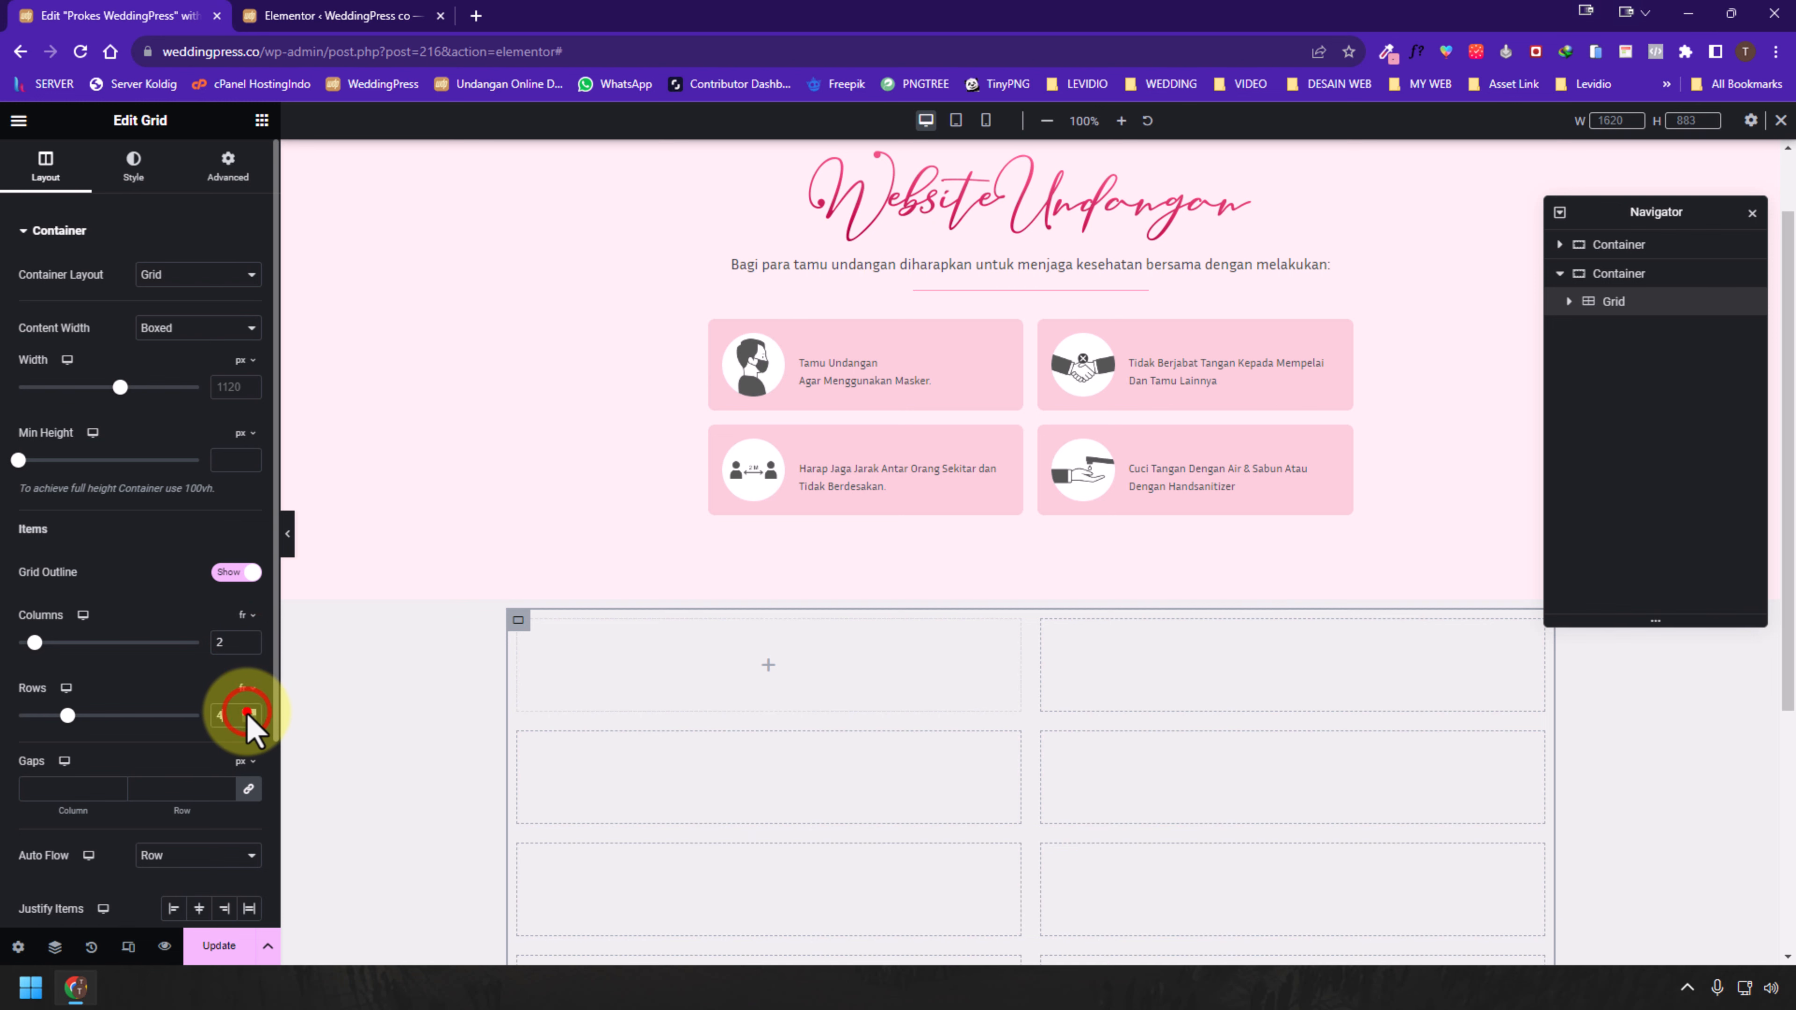
scroll(1011, 741, "down", 4)
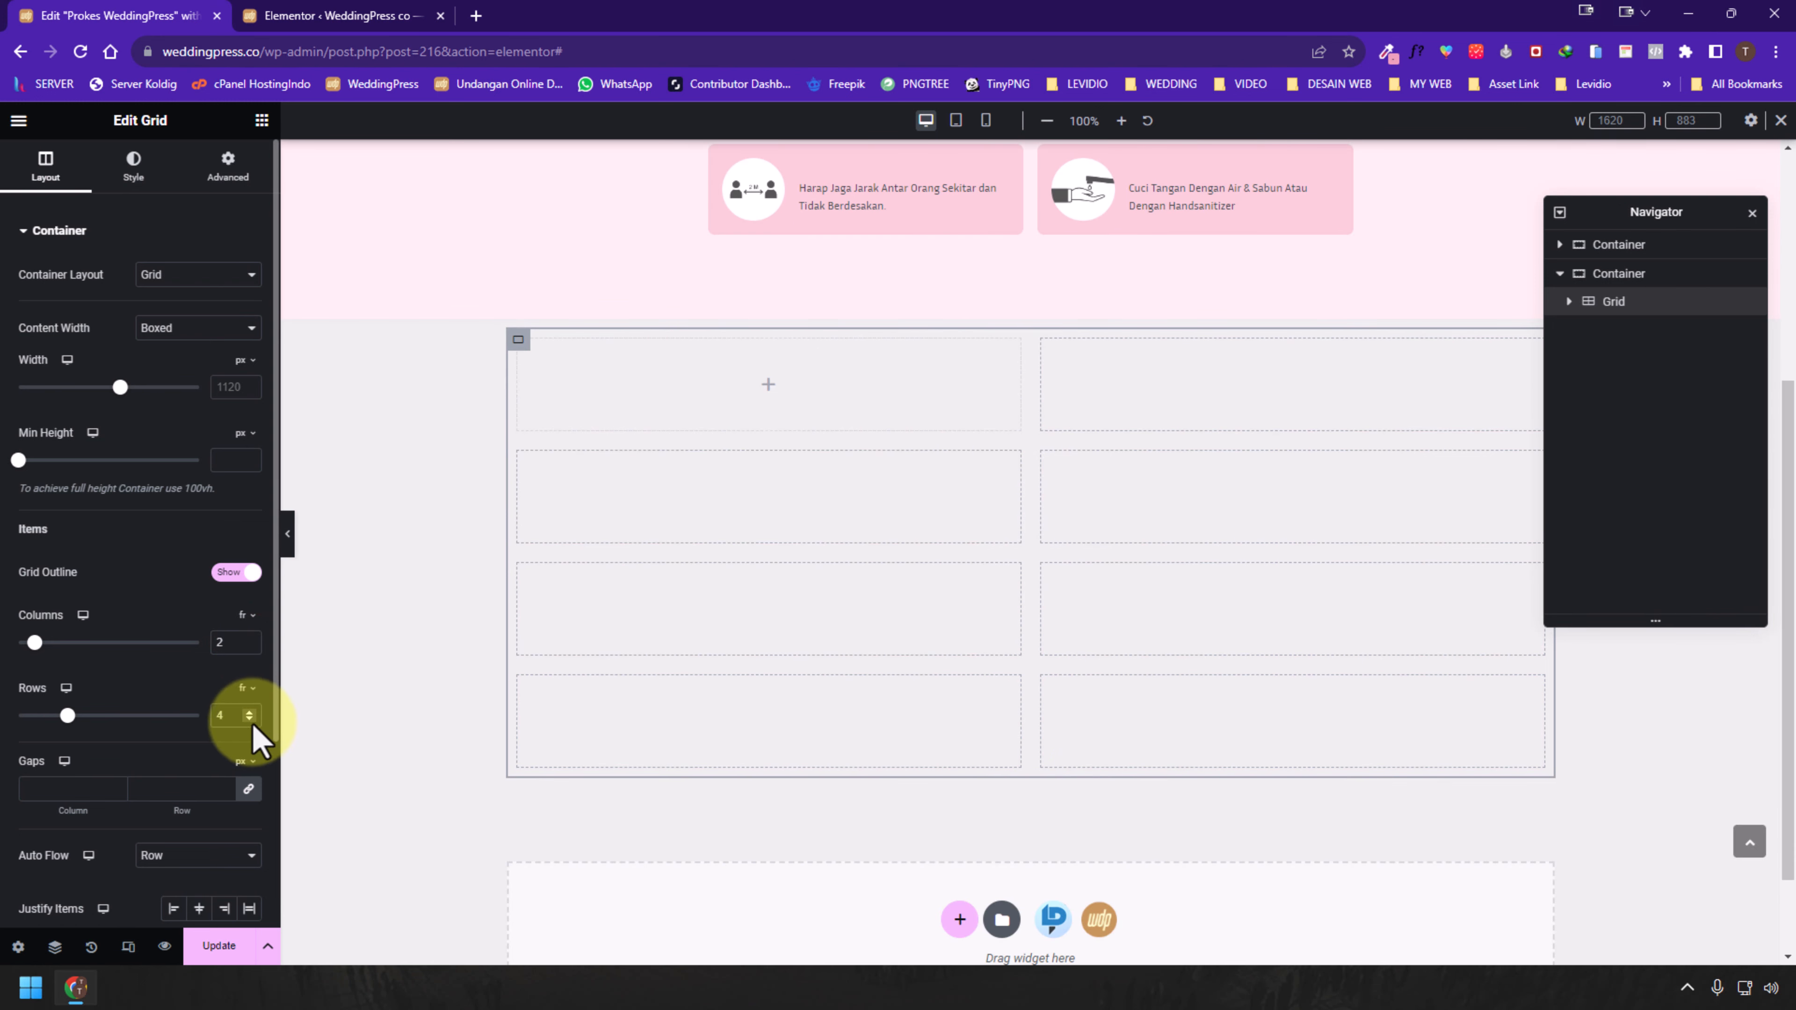
left_click(248, 721)
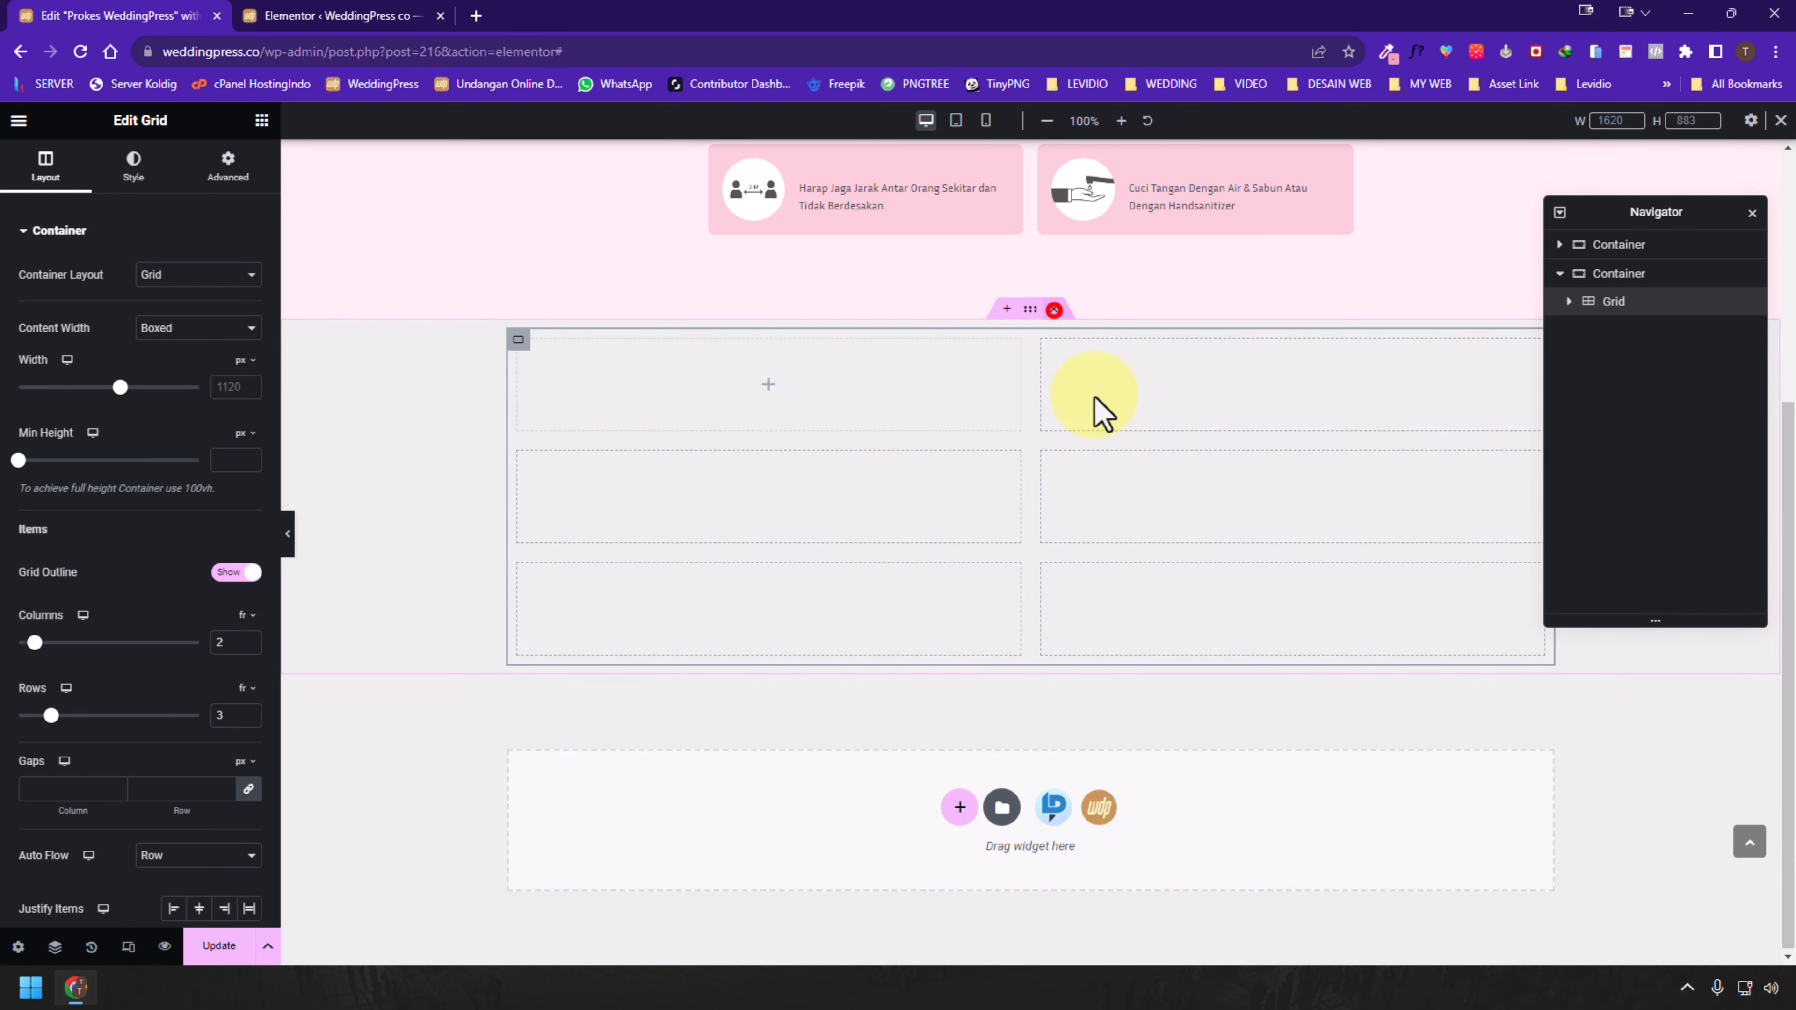
left_click(1054, 310)
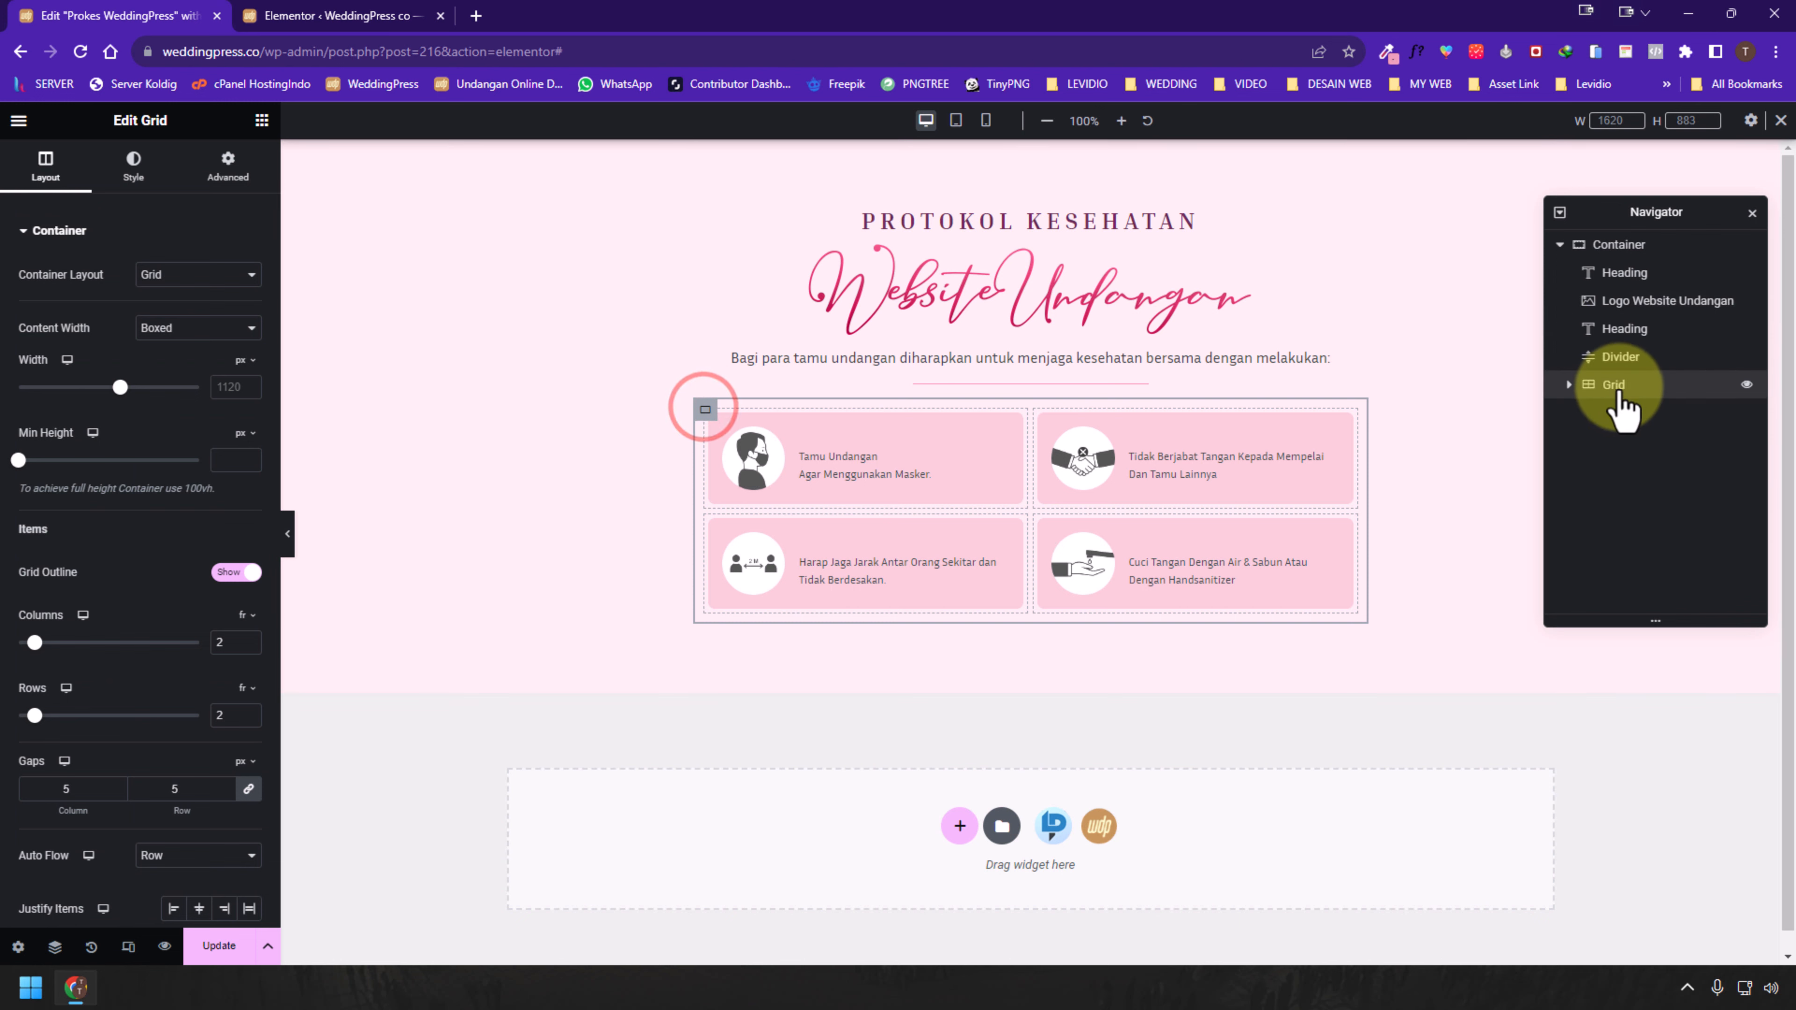
double_click(248, 637)
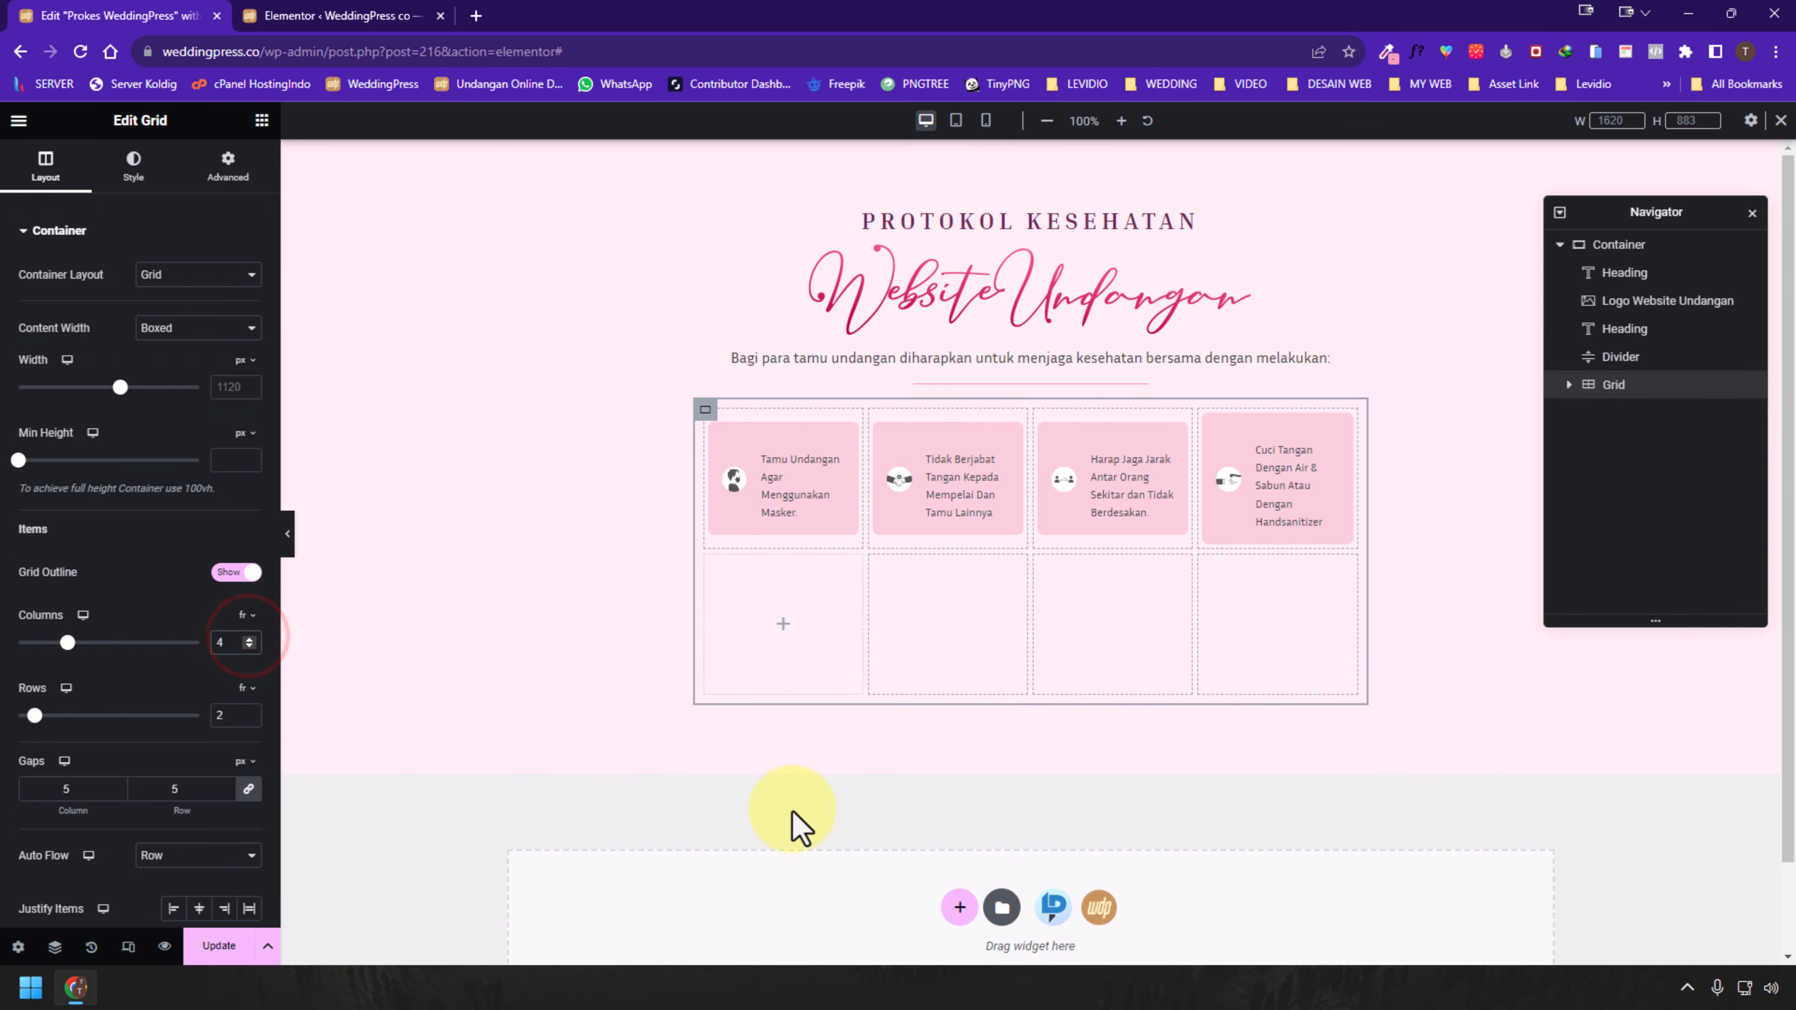
left_click(1692, 247)
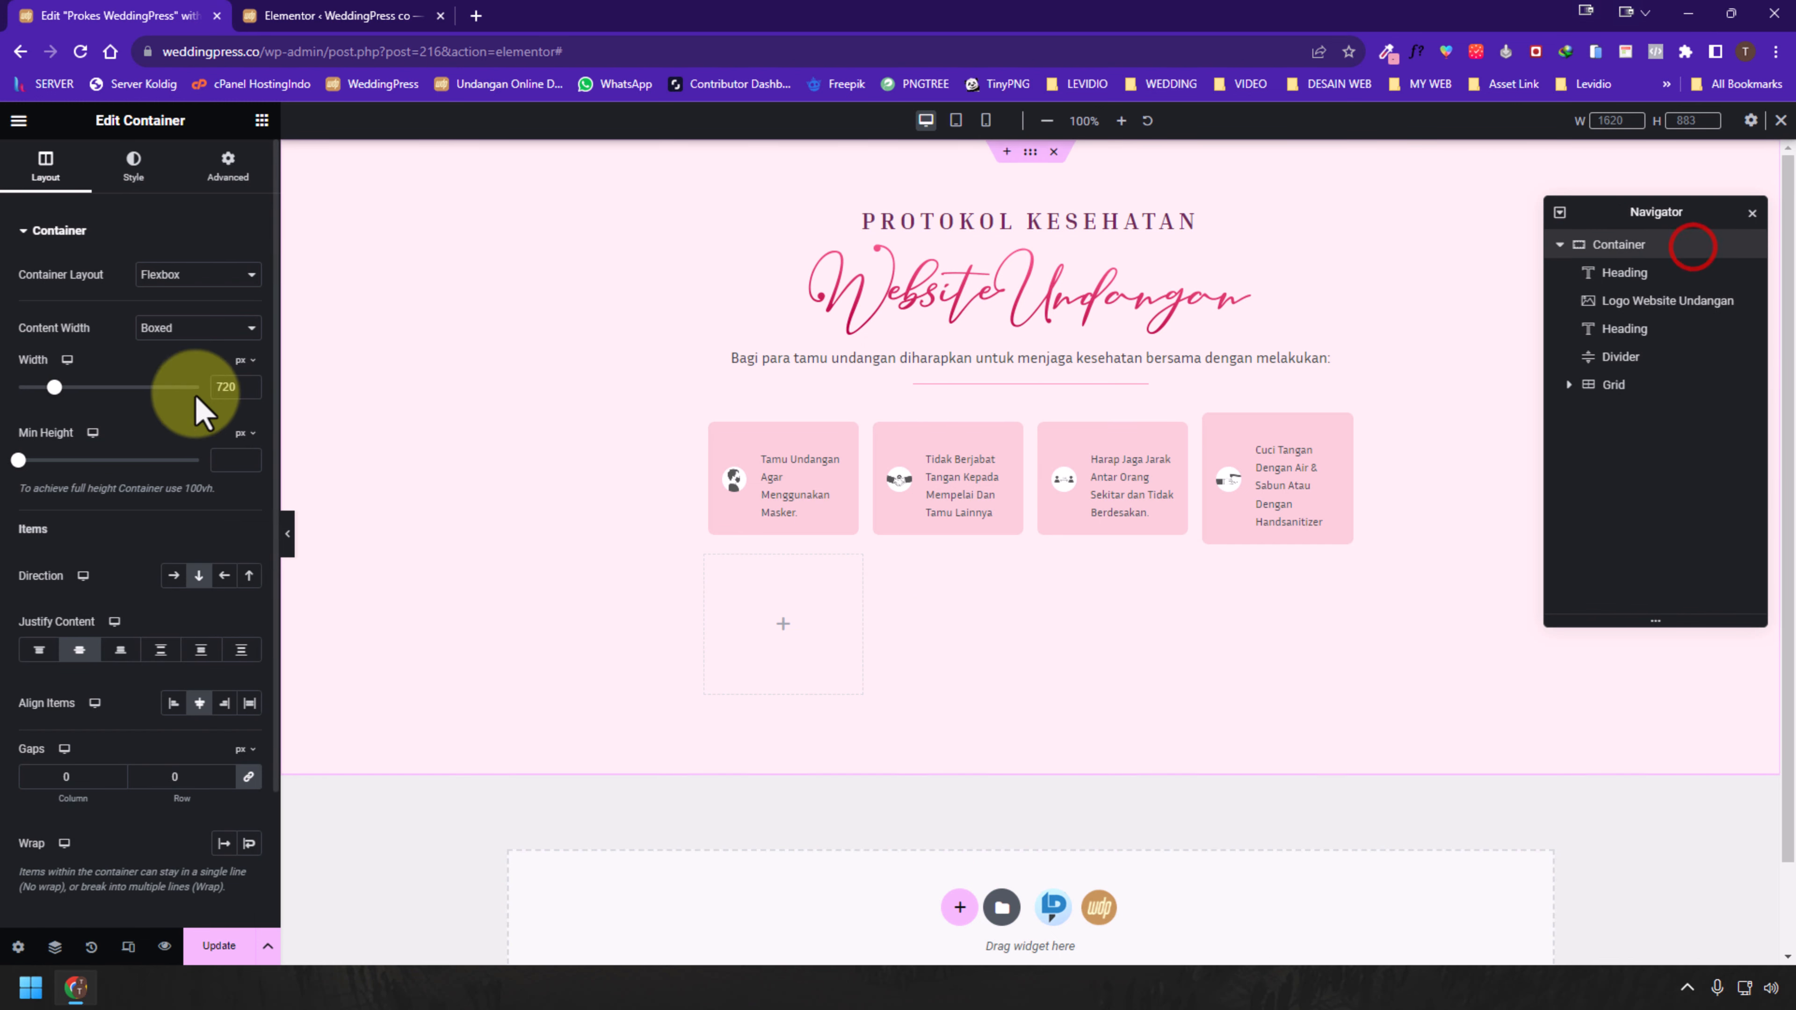
left_click_drag(64, 387, 97, 387)
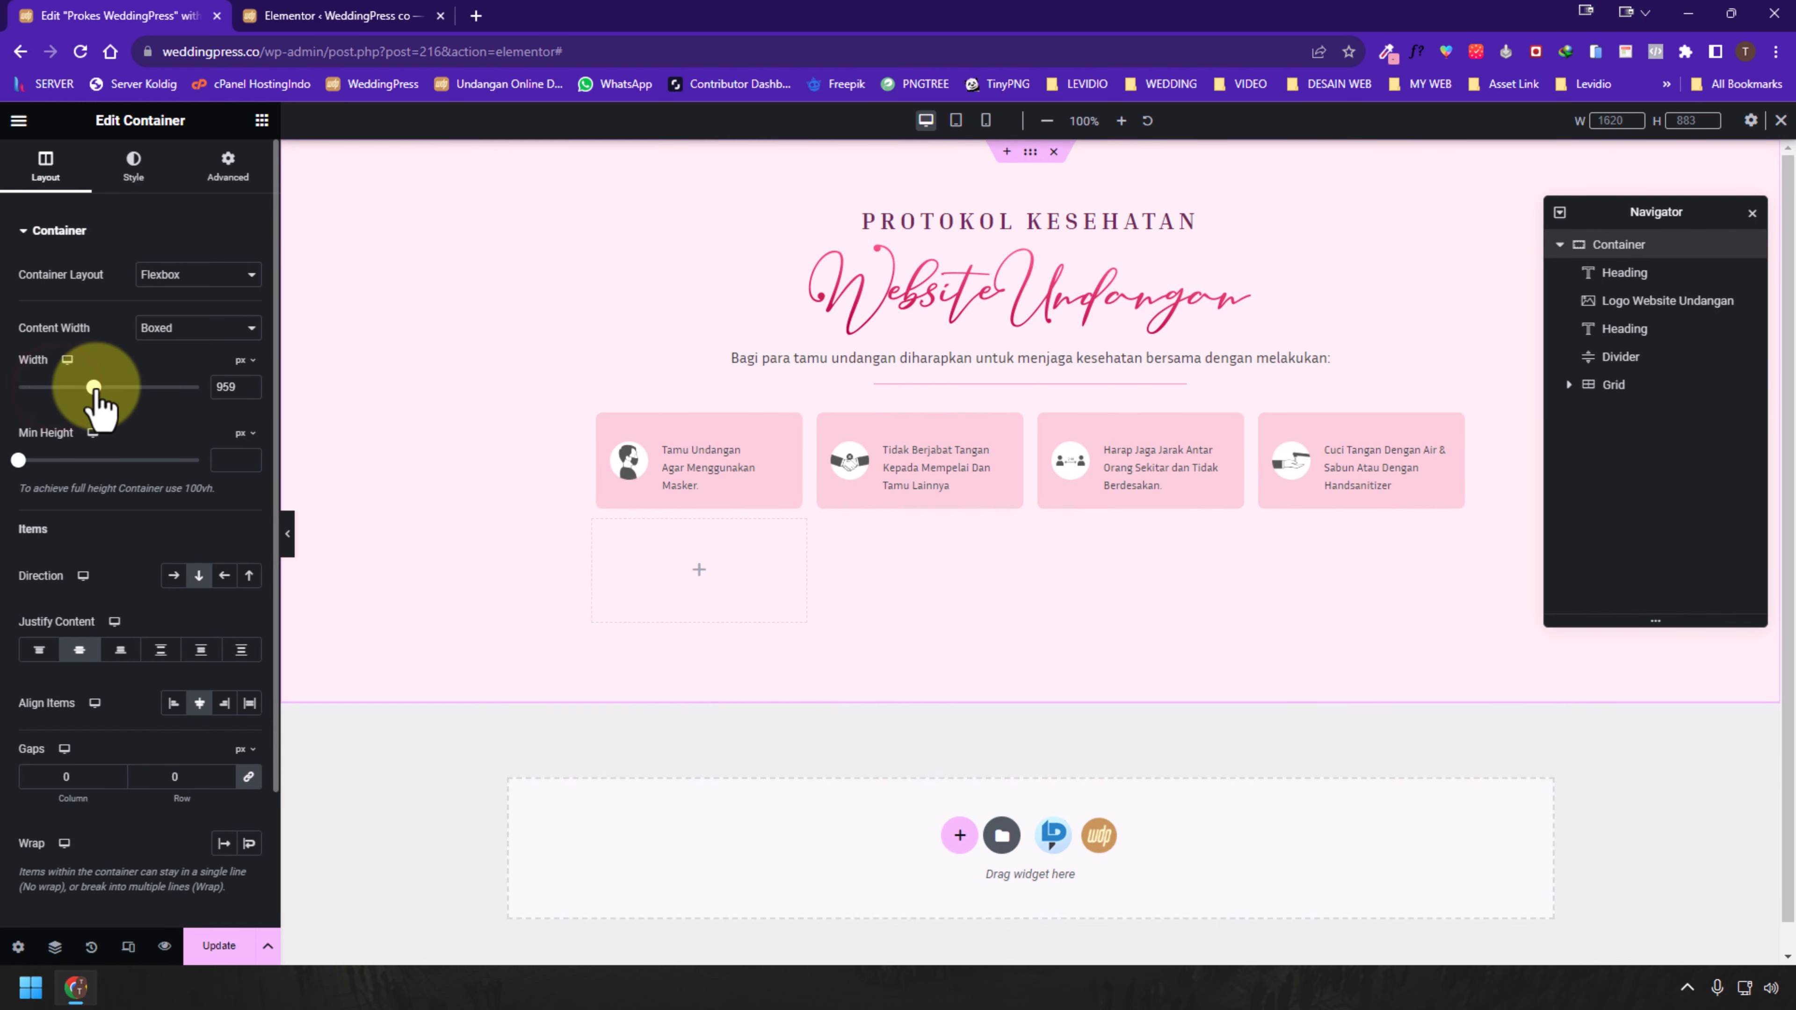
left_click_drag(240, 387, 124, 389)
type("960")
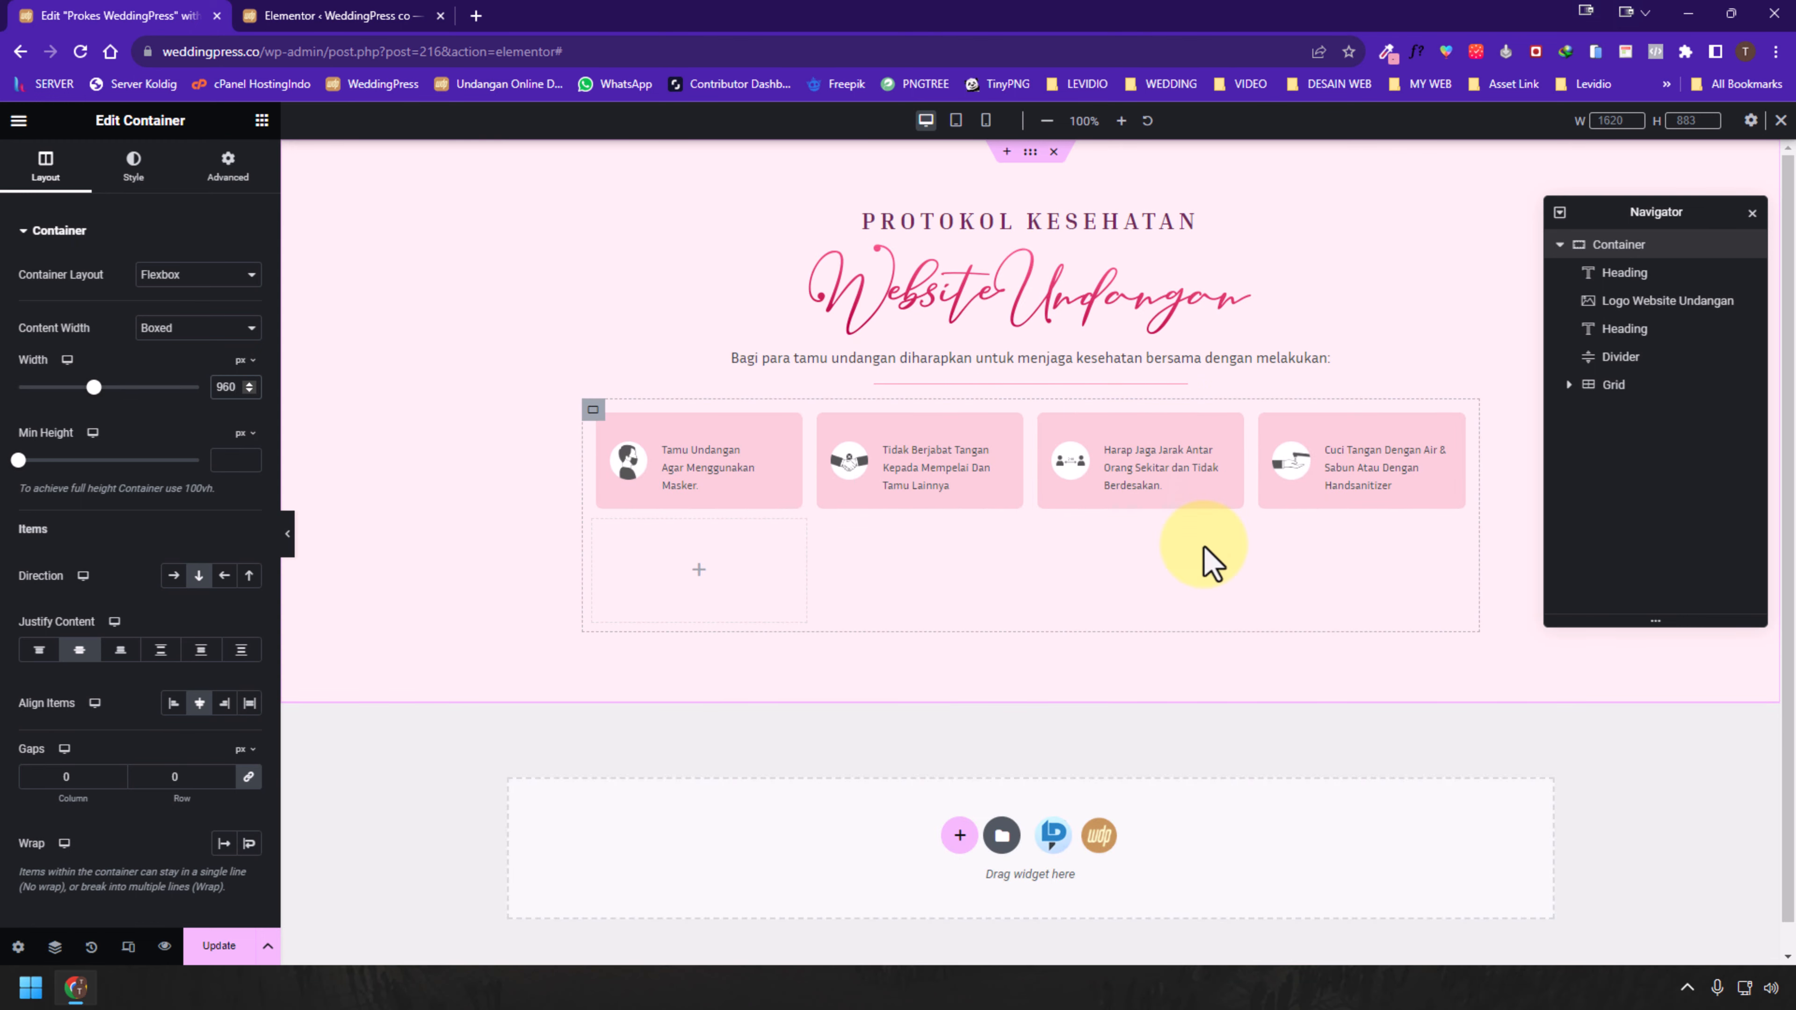
Set the health-protocol Grid's columns to 2 for tablet and check the layout in the mobile preview
left_click(956, 120)
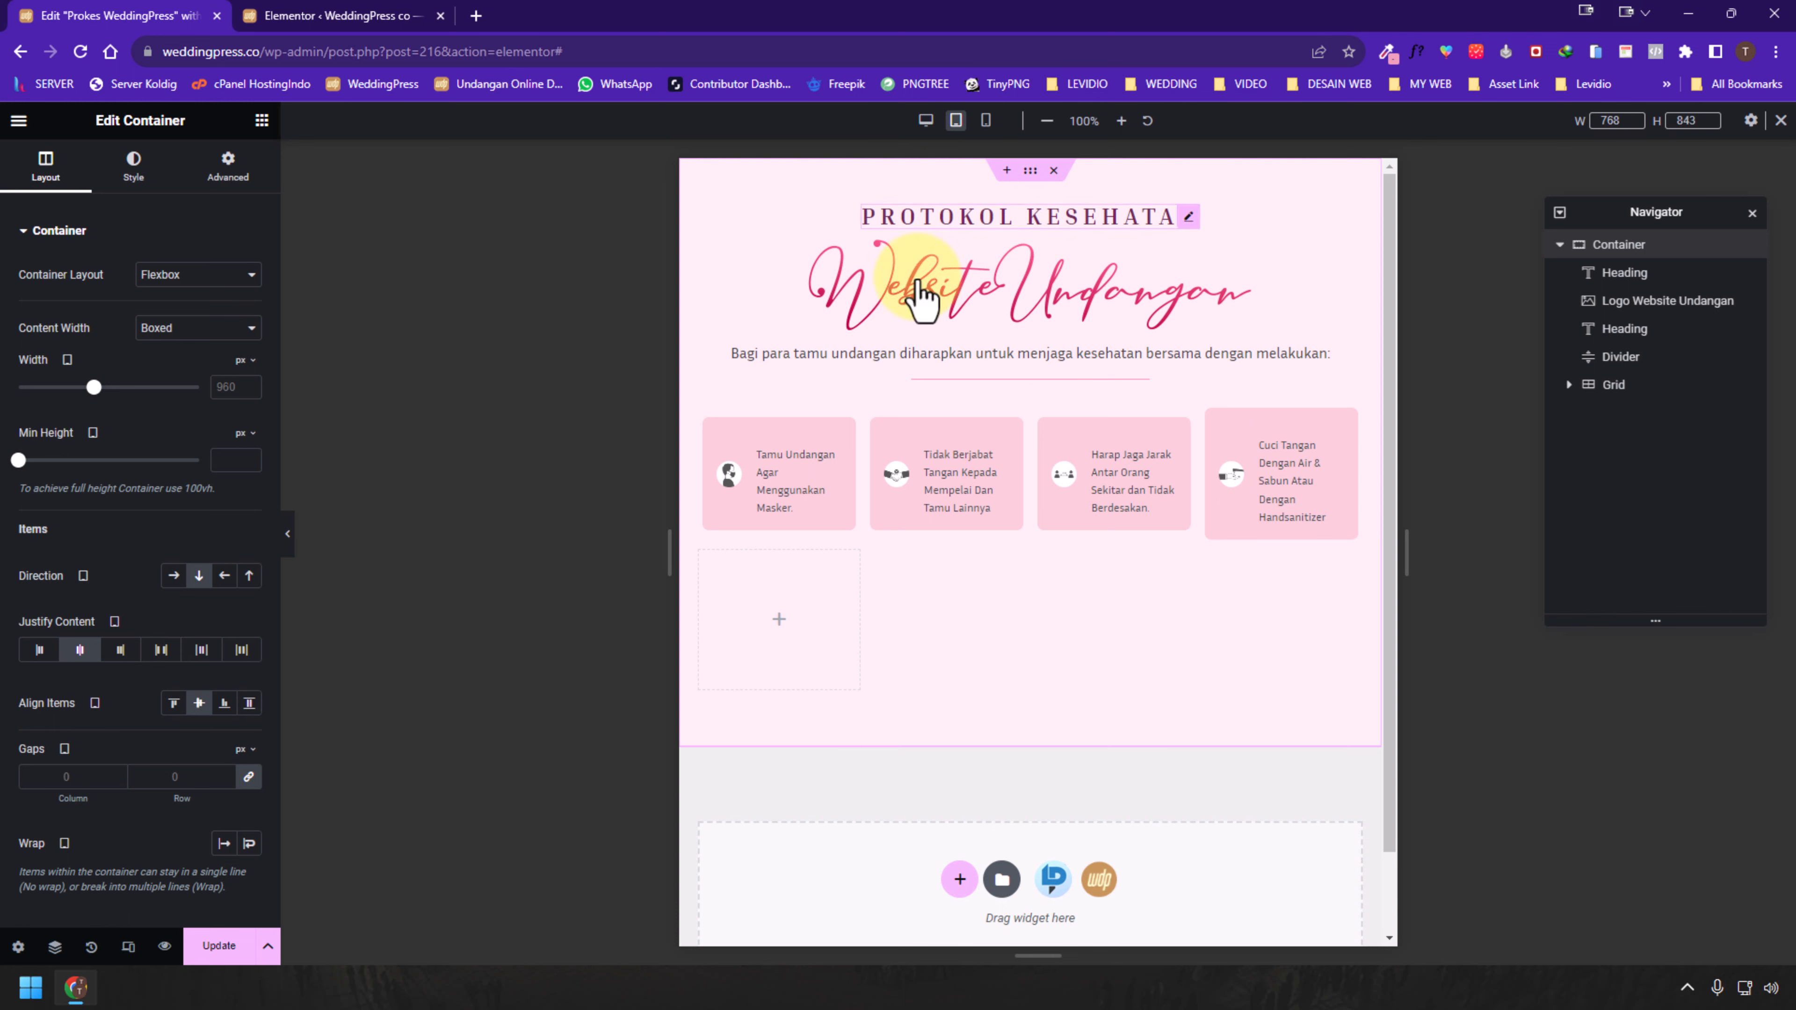
left_click(1603, 386)
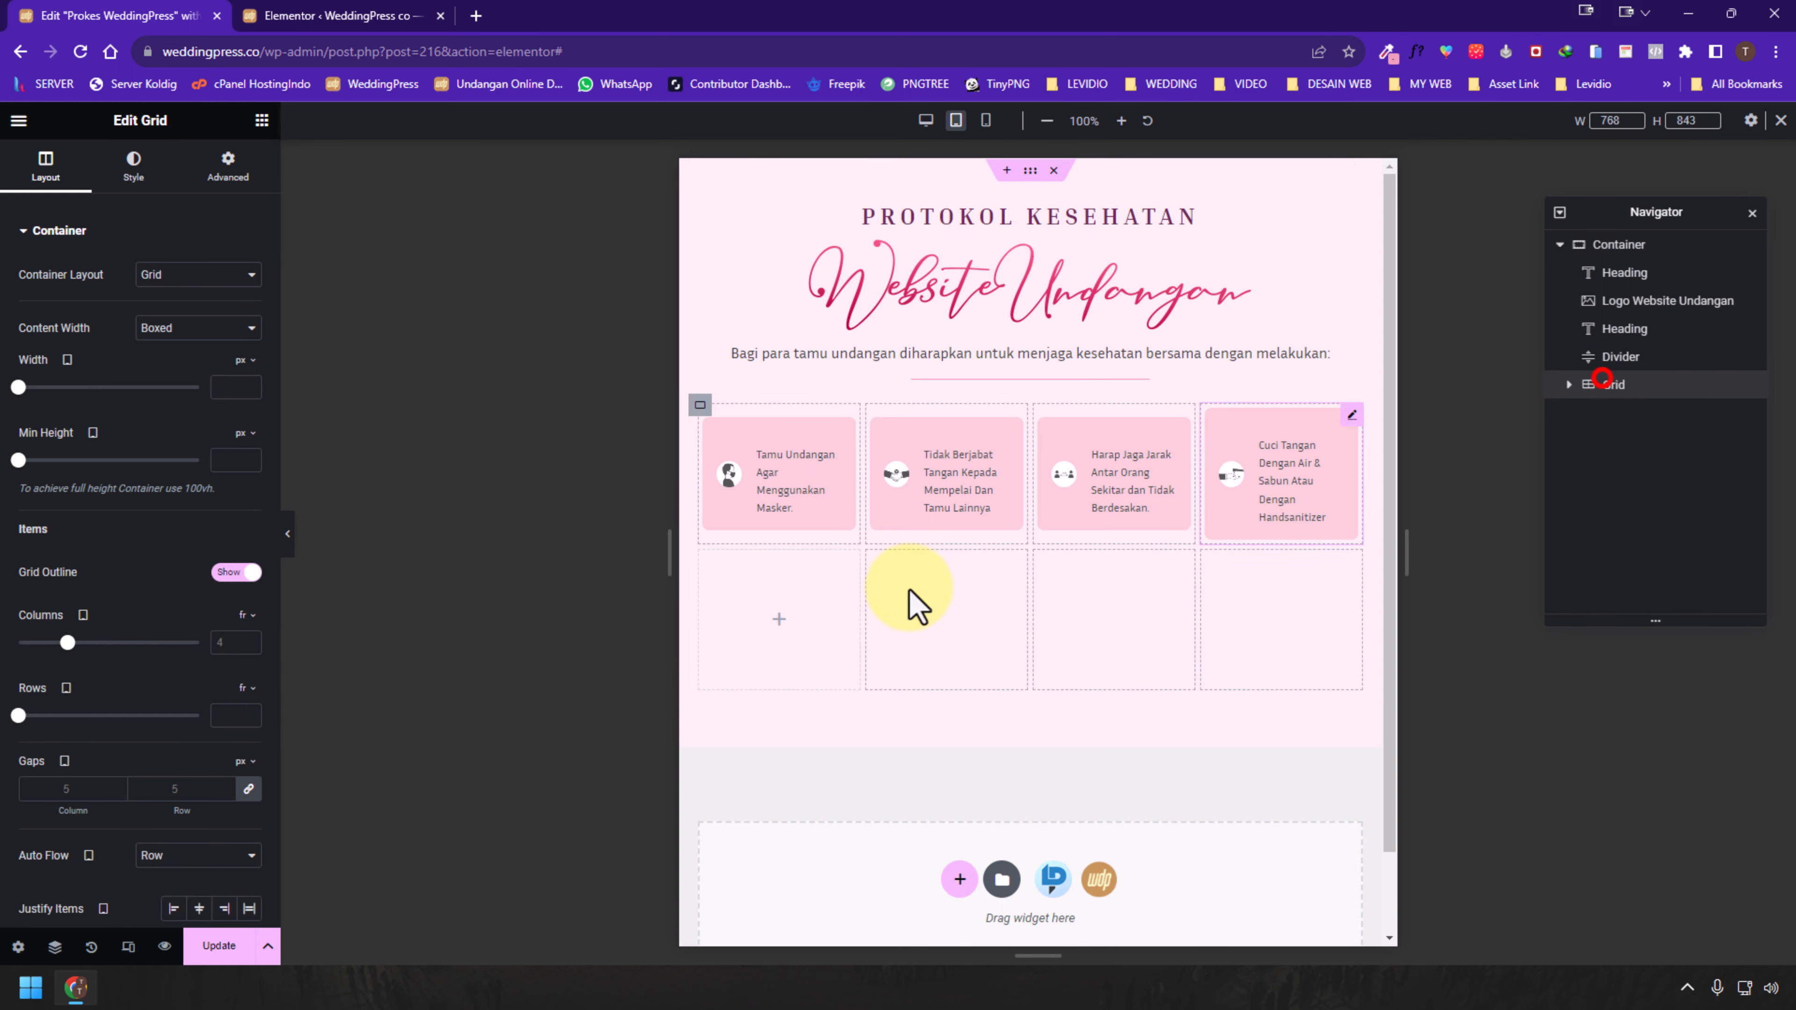
double_click(234, 644)
type("2")
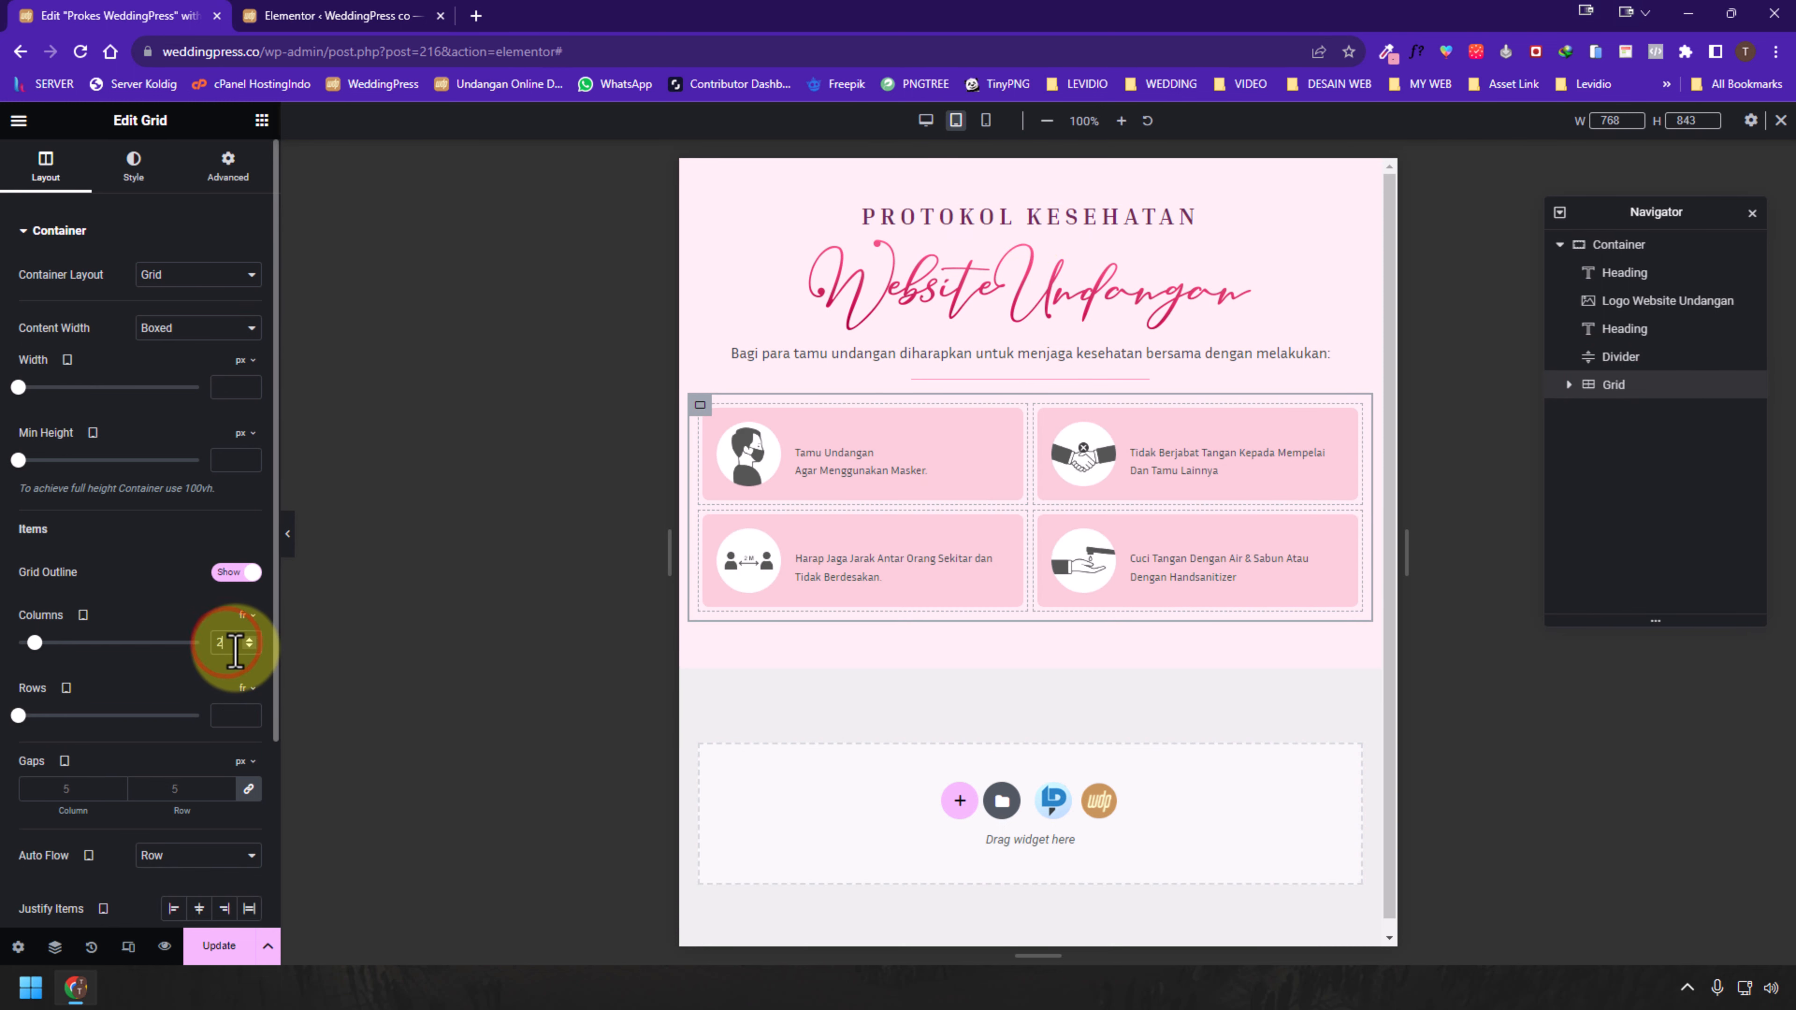
left_click(984, 128)
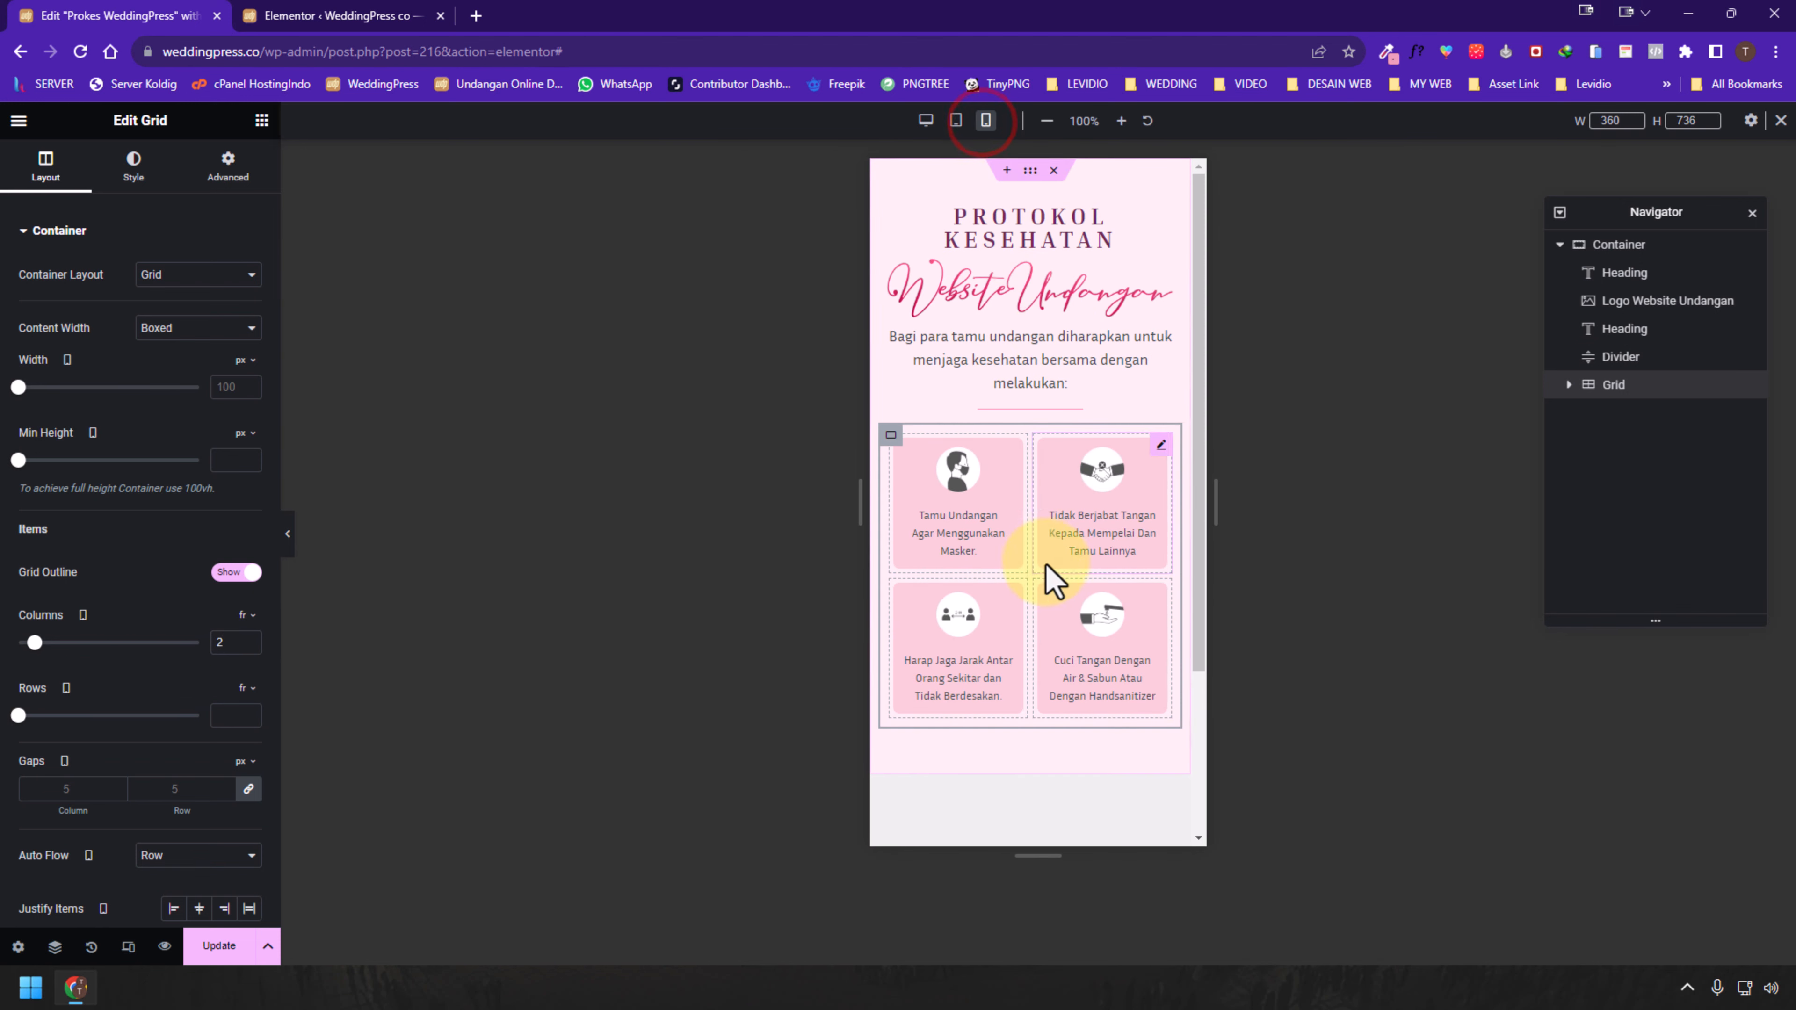
Return to the desktop preview and set the health-protocol Grid's rows to 1
left_click(926, 120)
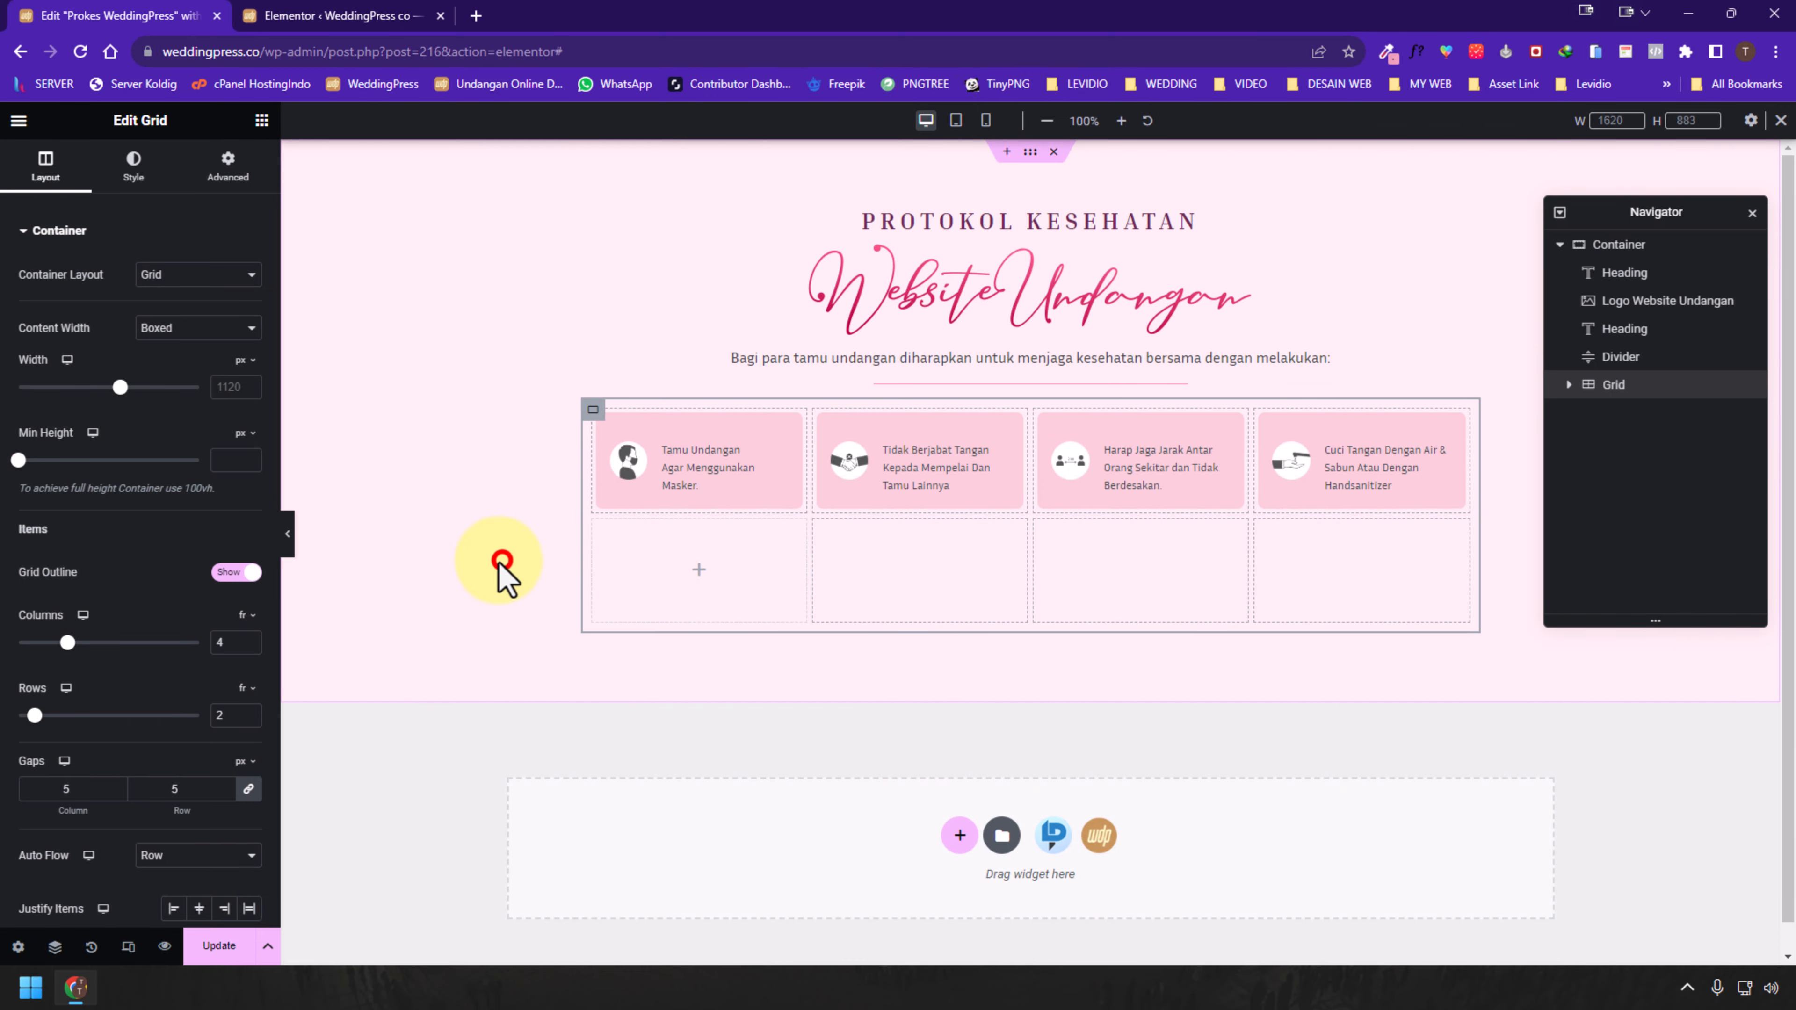
left_click(286, 547)
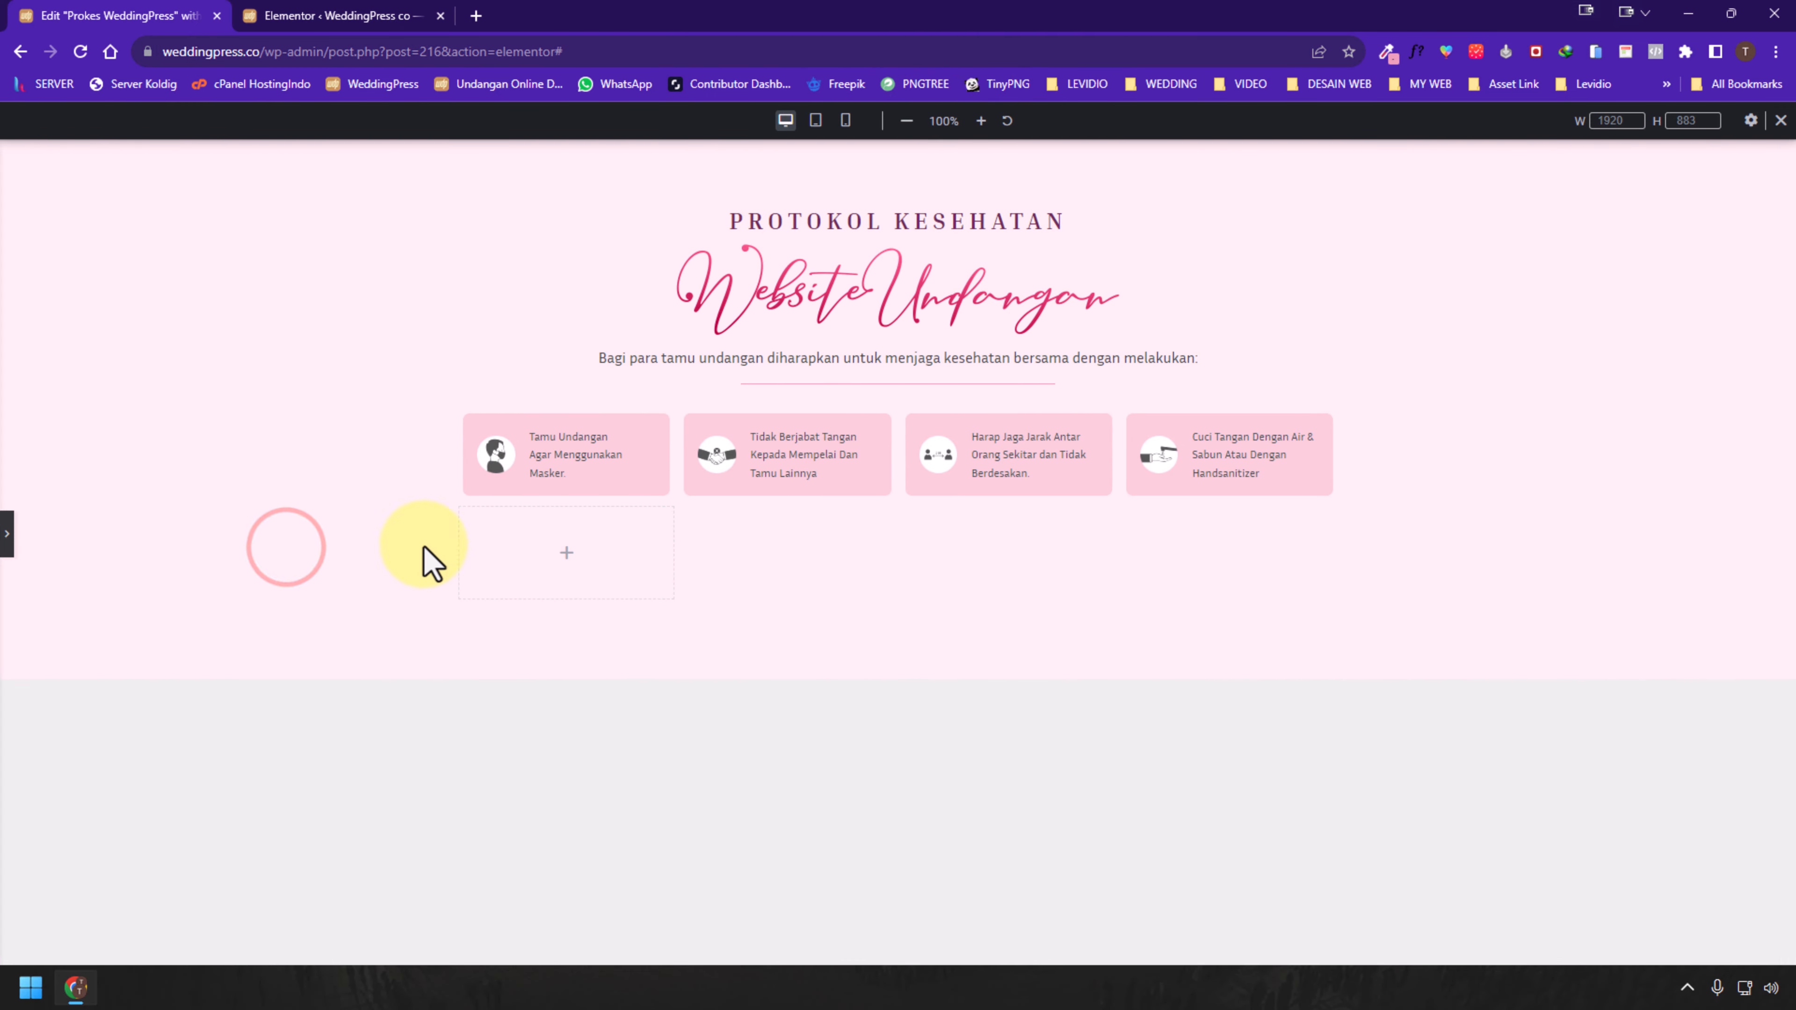
left_click(7, 531)
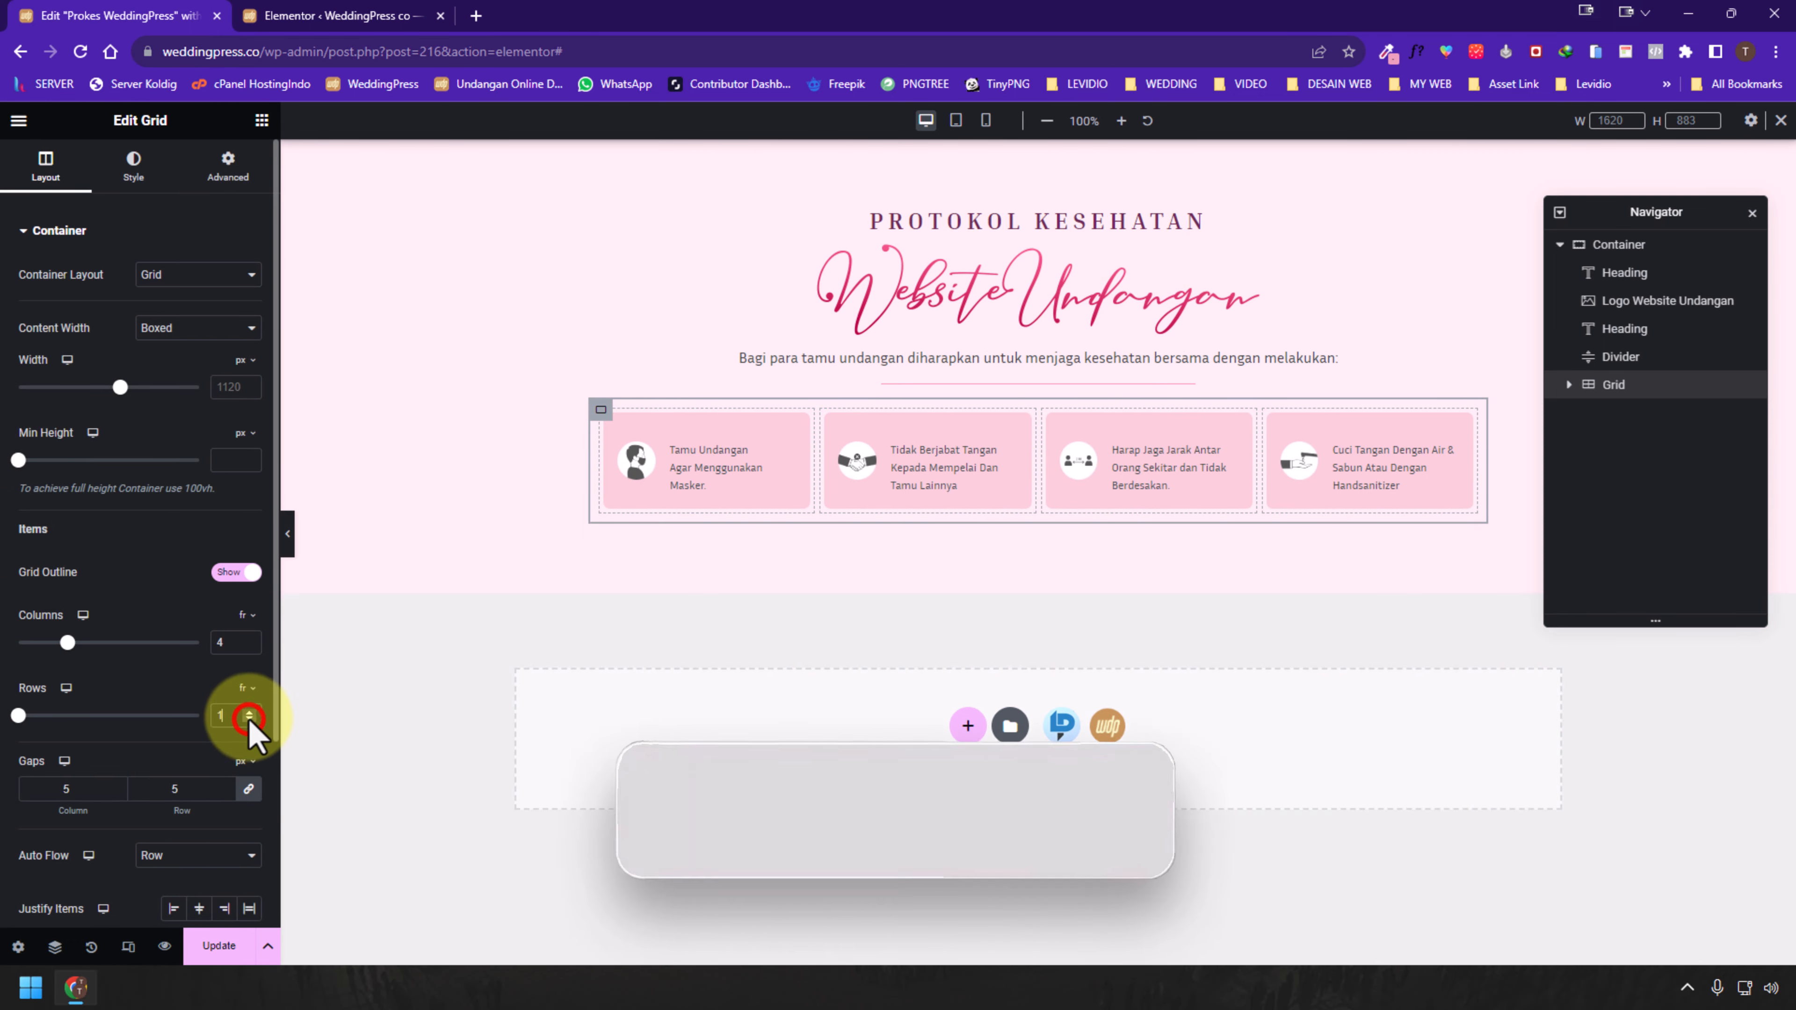
Preview the health-protocol section without the editing panel at desktop, tablet and mobile sizes
left_click(292, 548)
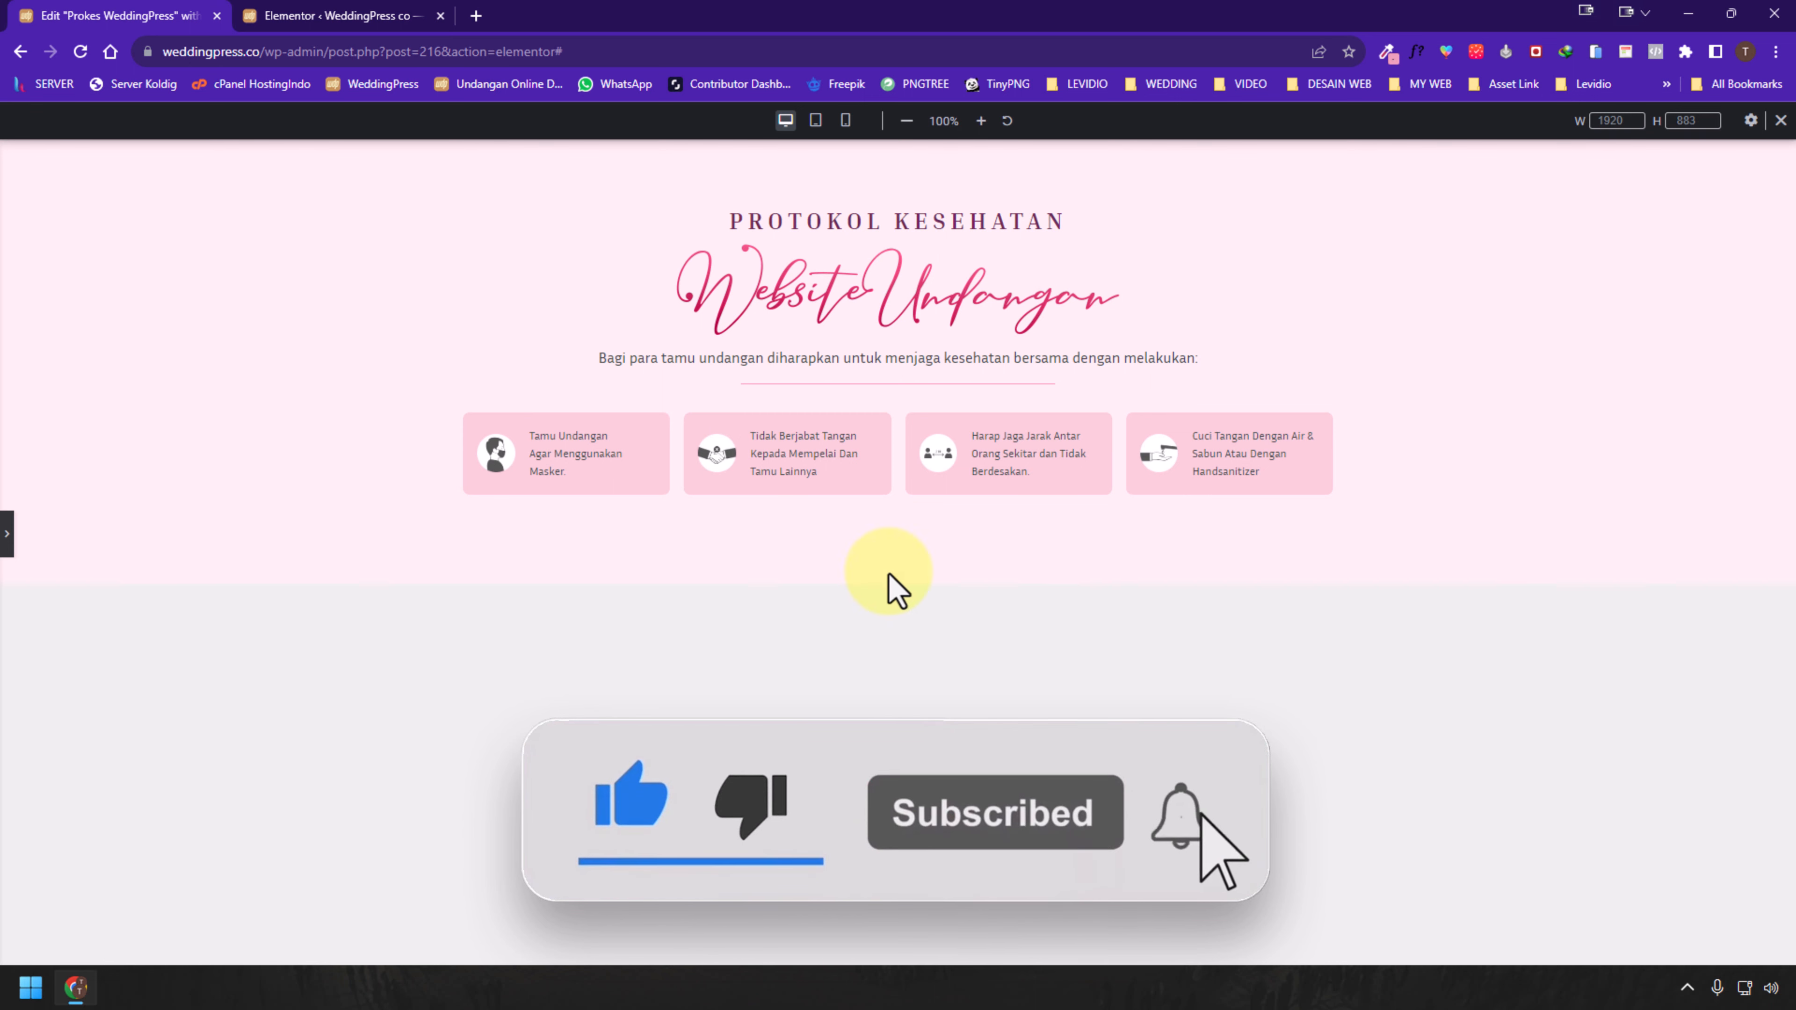
left_click(847, 120)
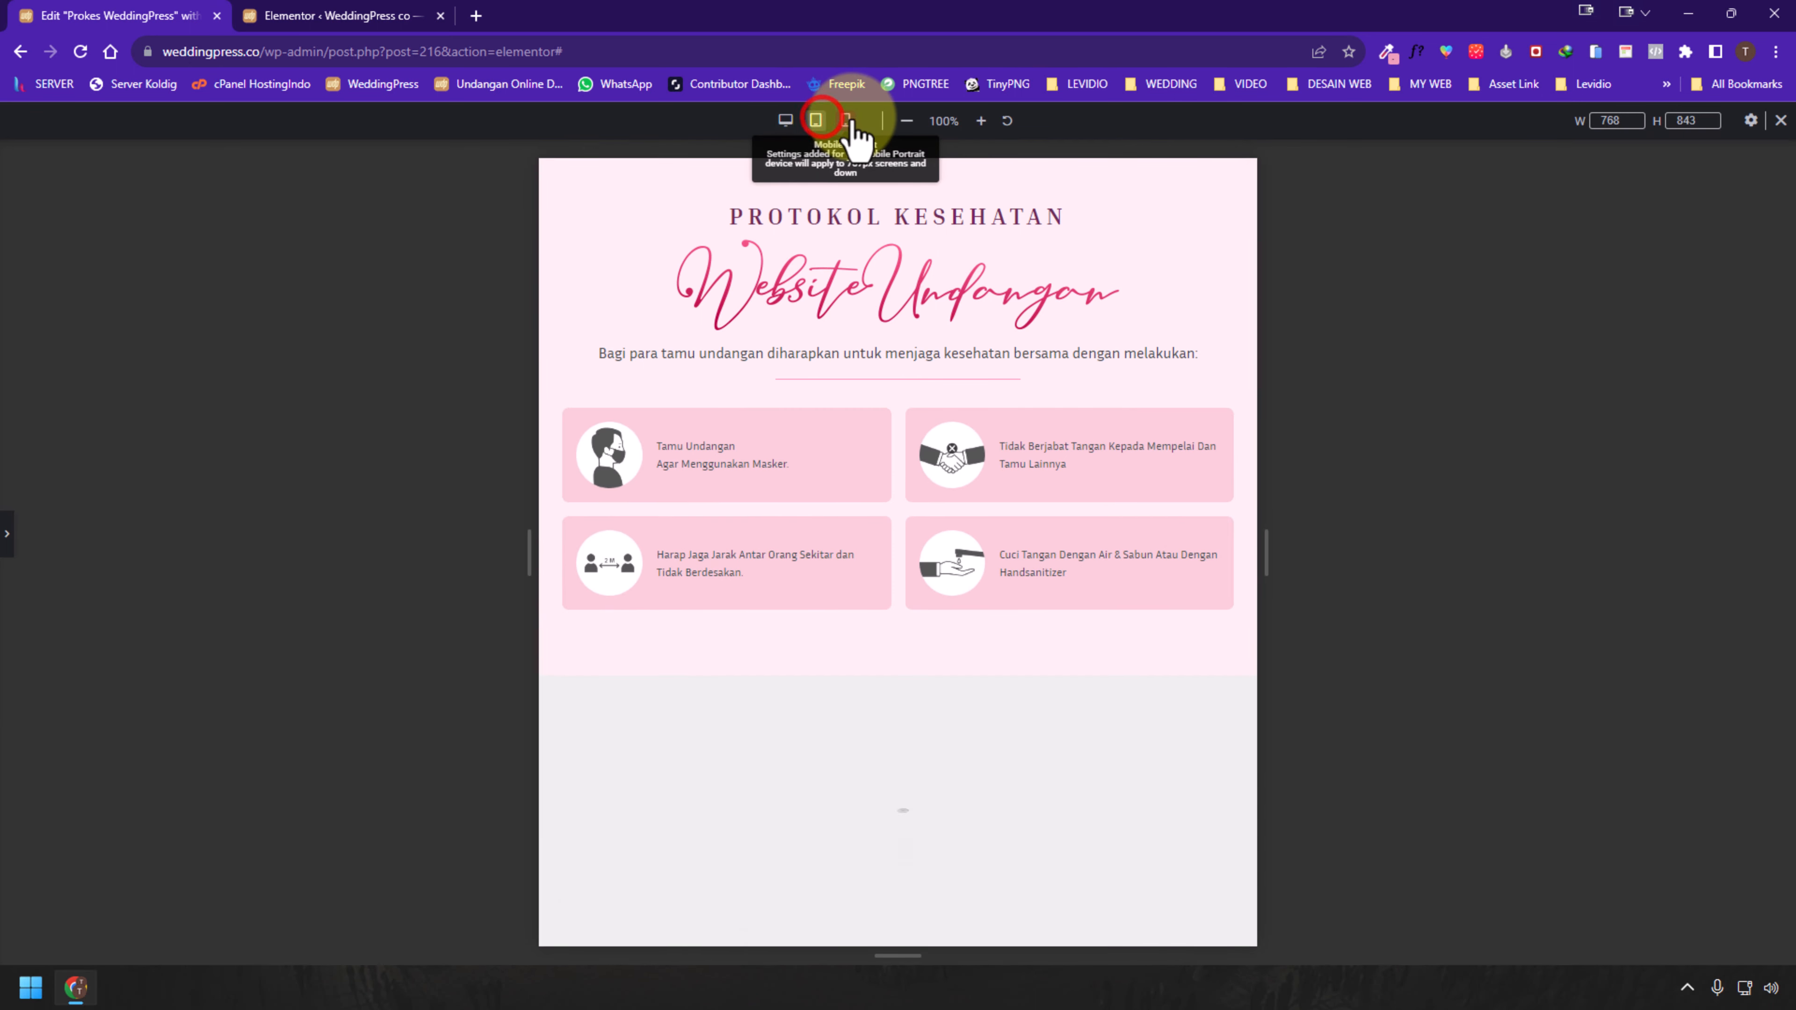
left_click(783, 121)
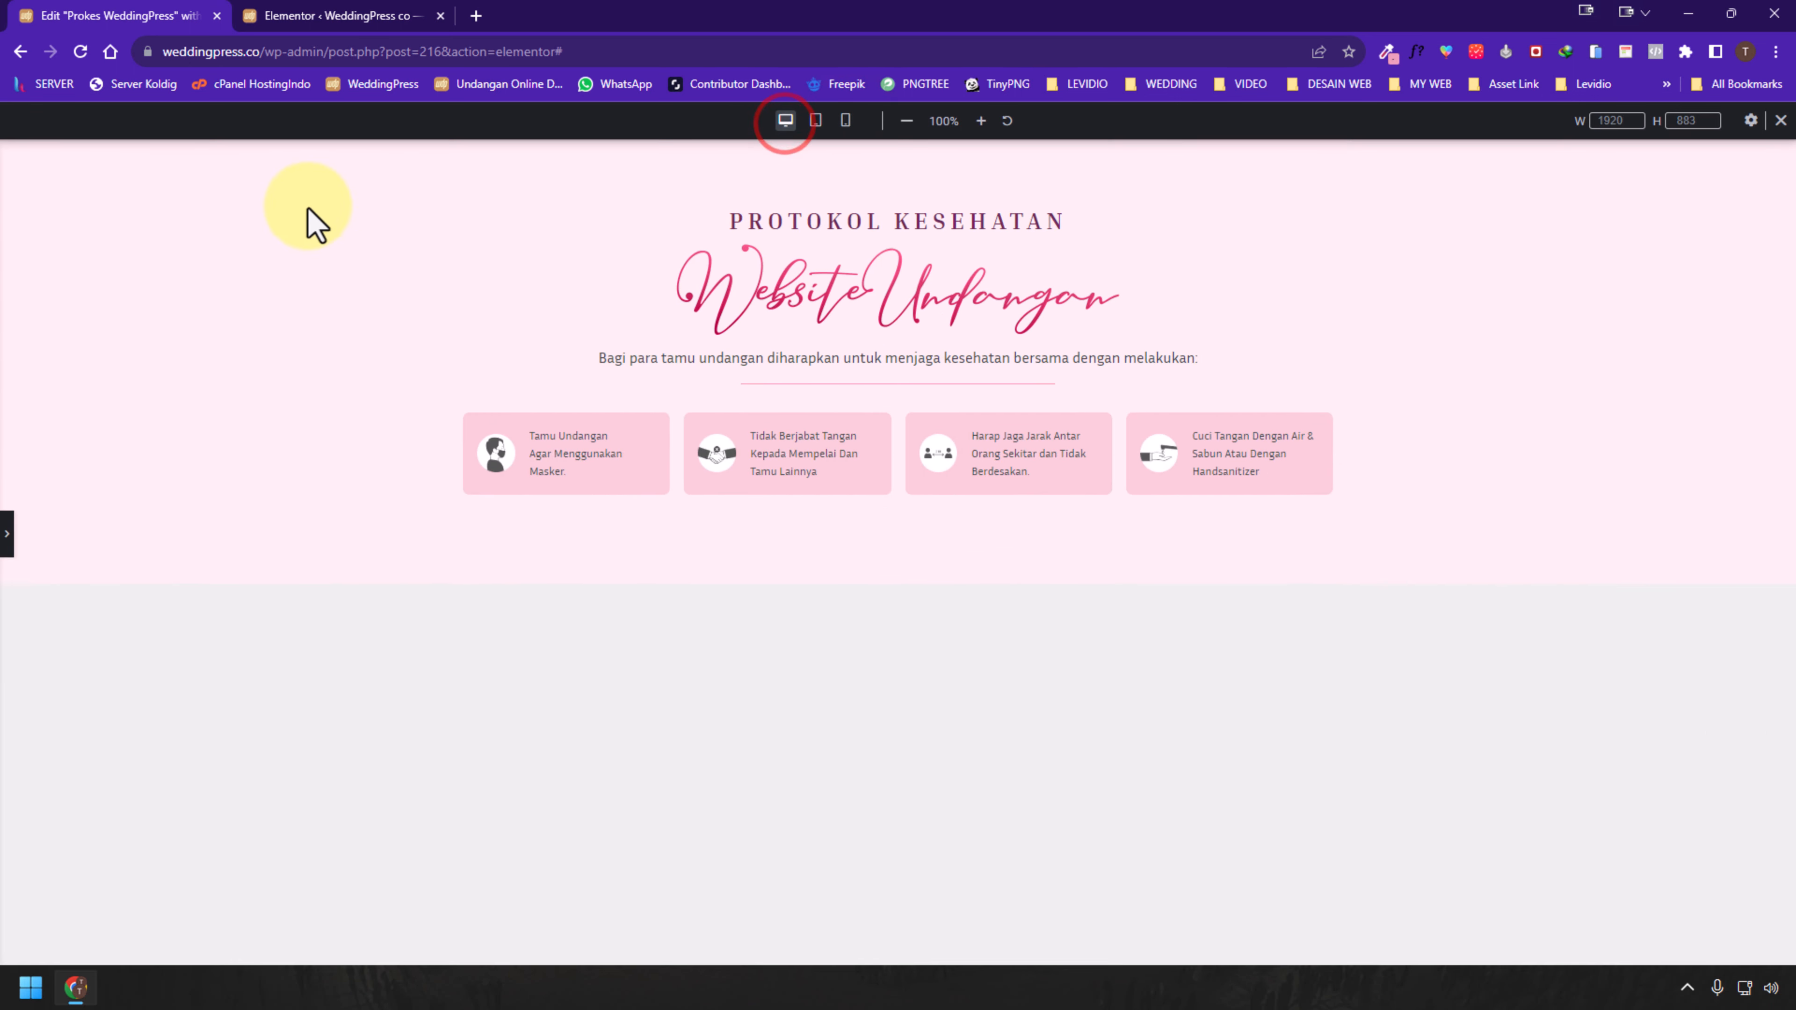
left_click(10, 538)
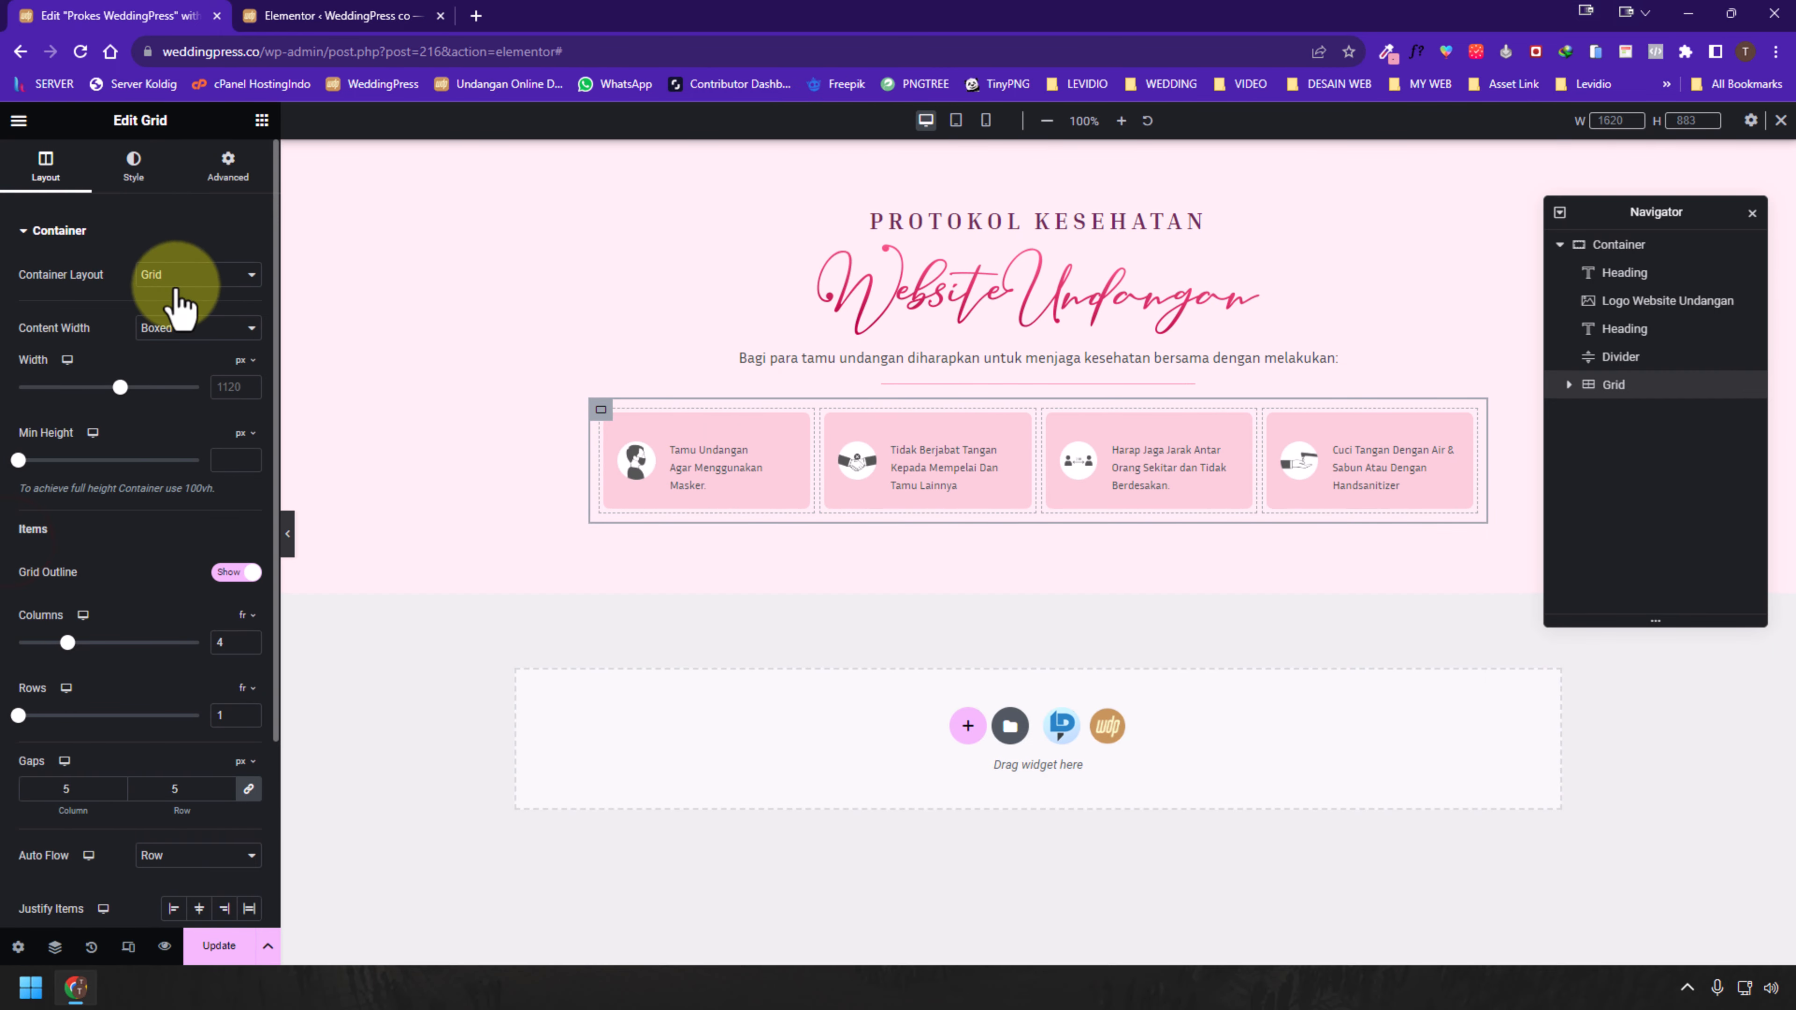
Switch the icon box Grid's container layout to Flexbox, inspect the stacked boxes and restore the Grid layout
left_click(261, 120)
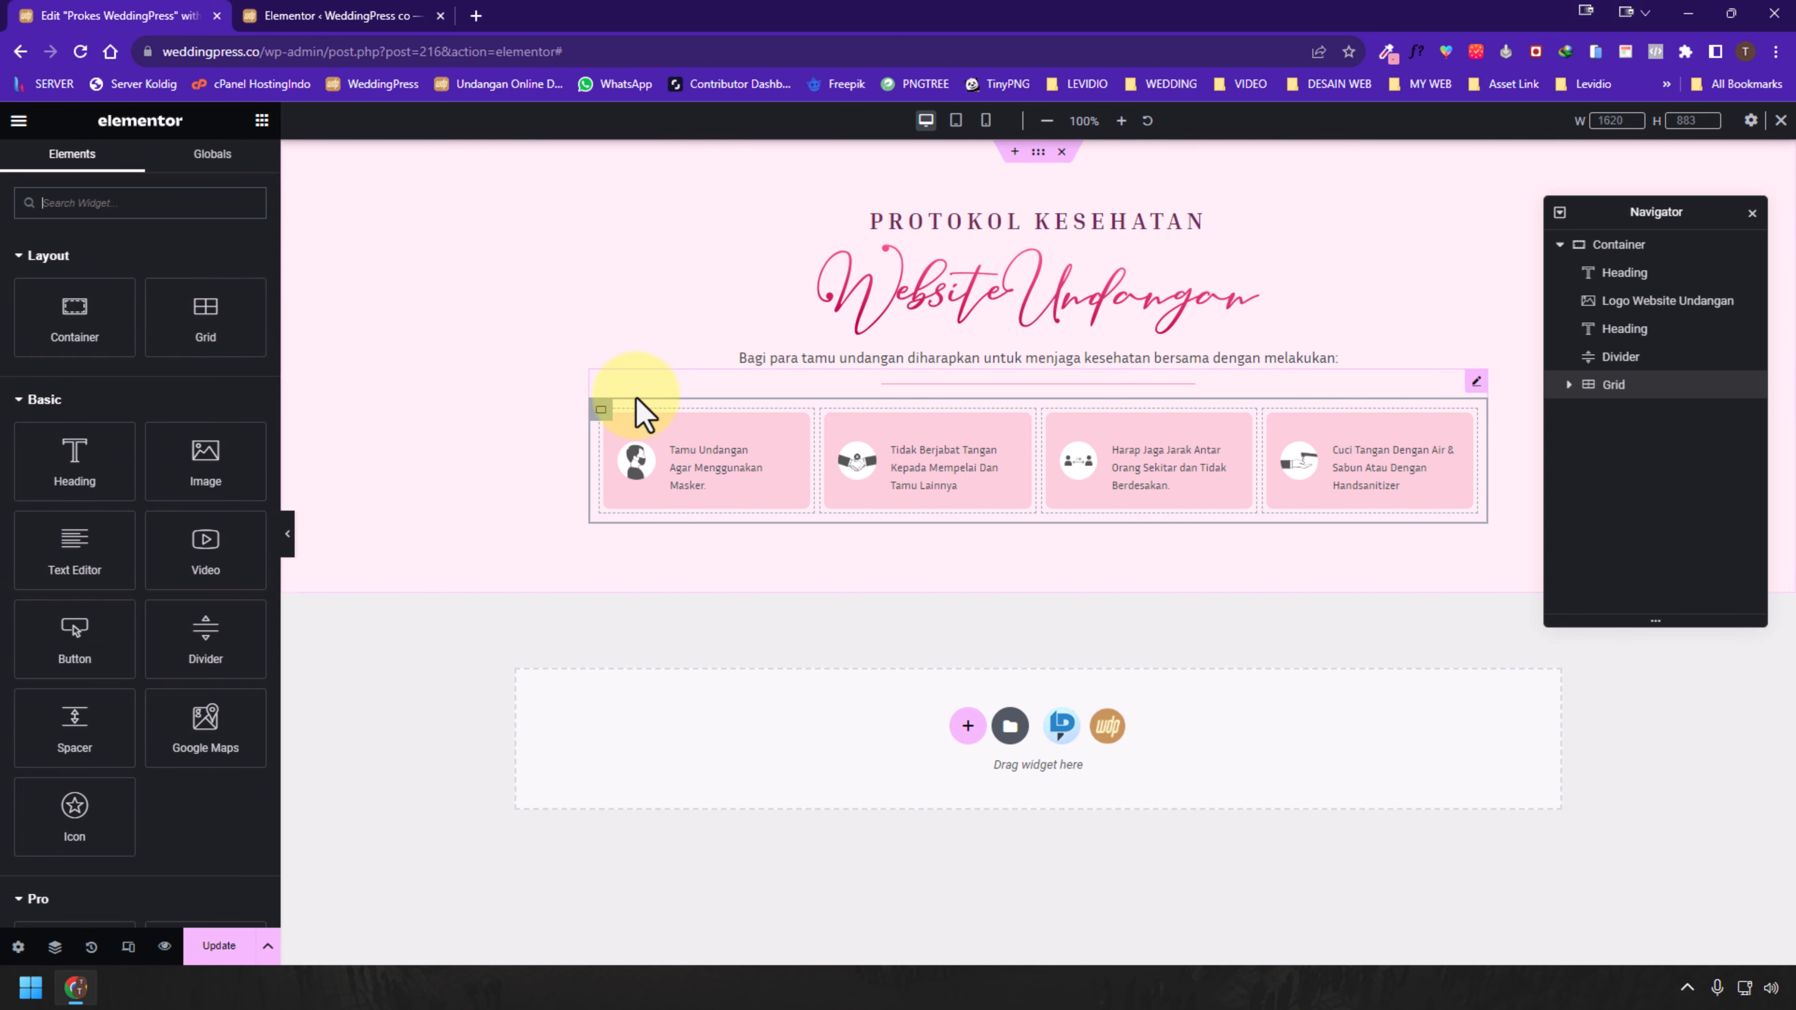
left_click(598, 408)
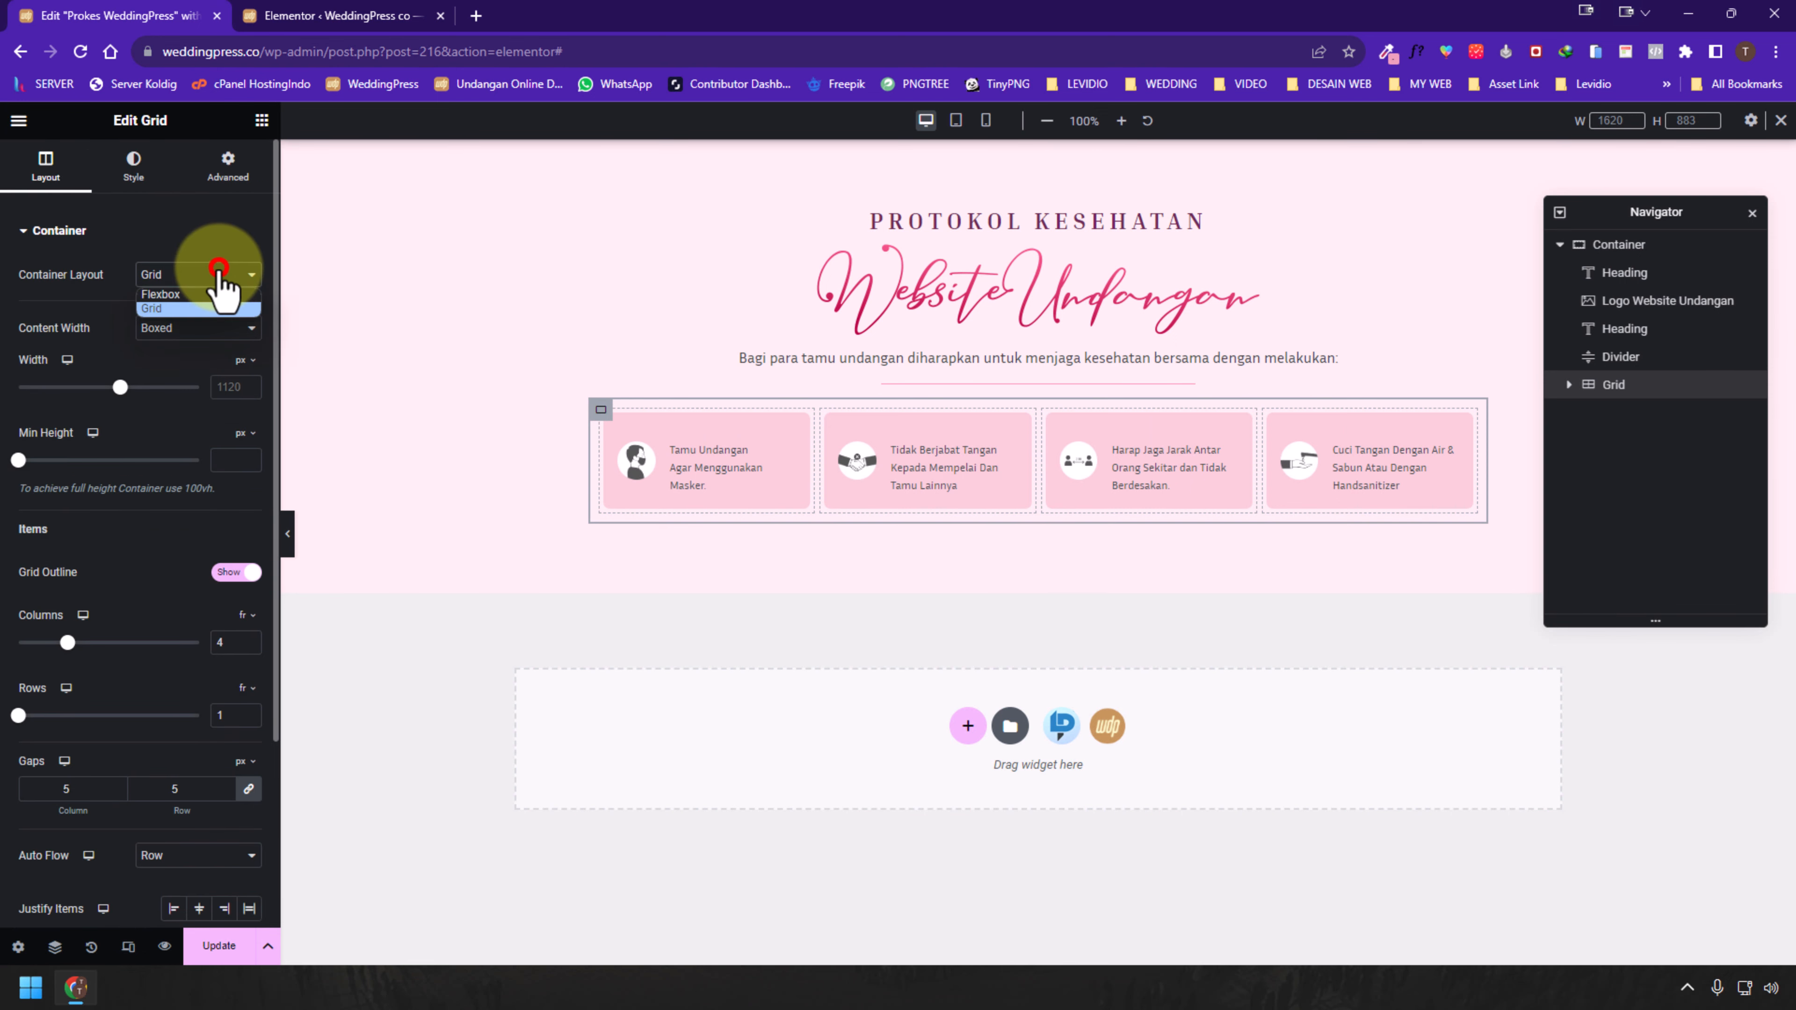
left_click(215, 292)
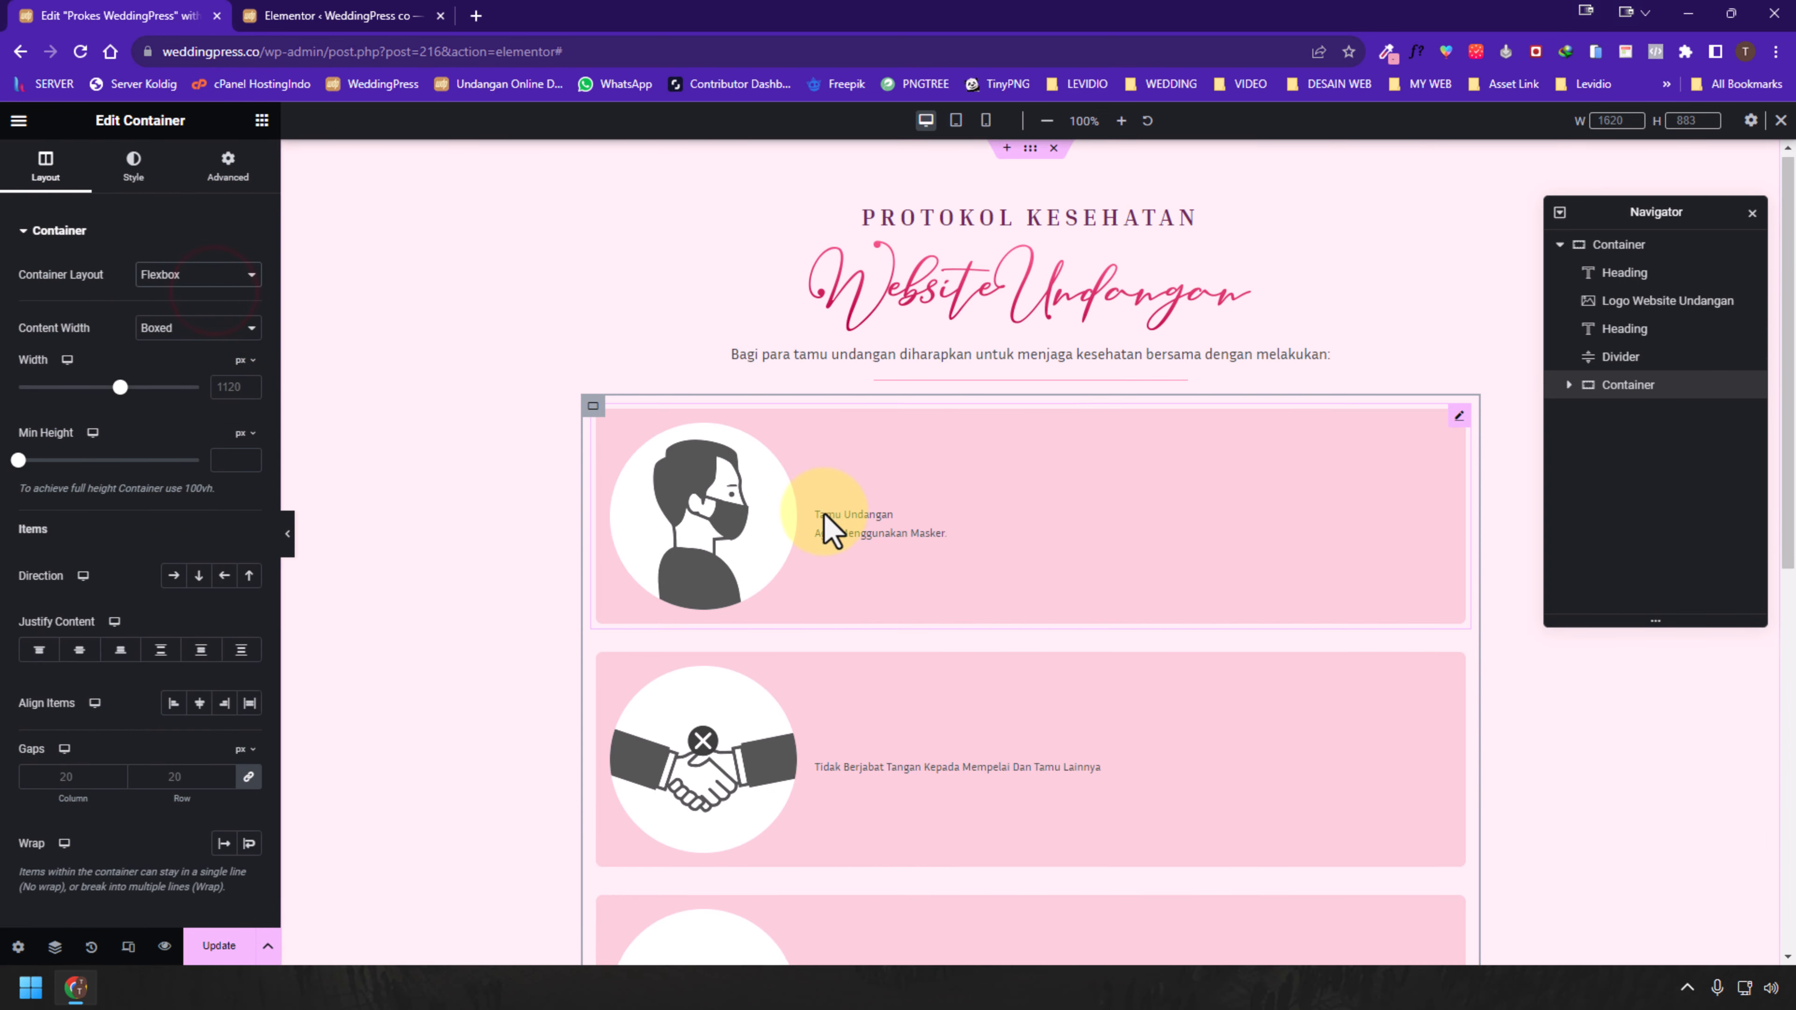
scroll(822, 522, "down", 10)
scroll(778, 509, "up", 6)
left_click(173, 279)
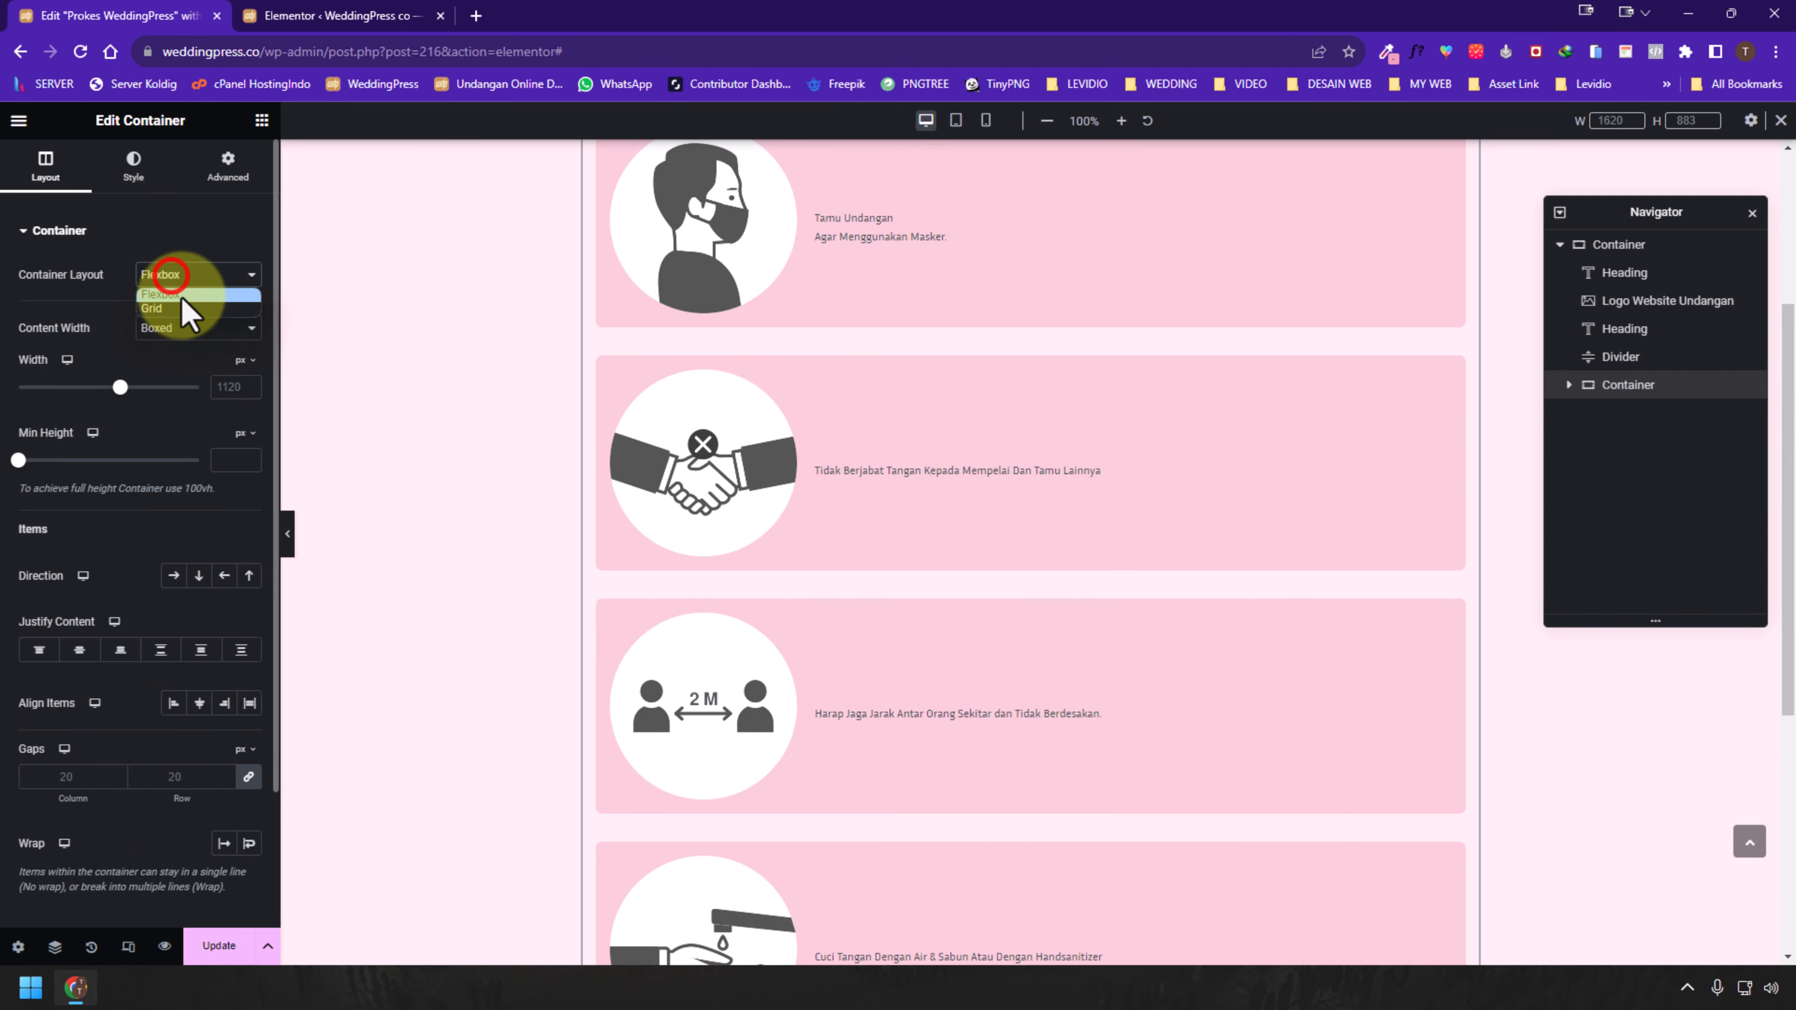
left_click(182, 310)
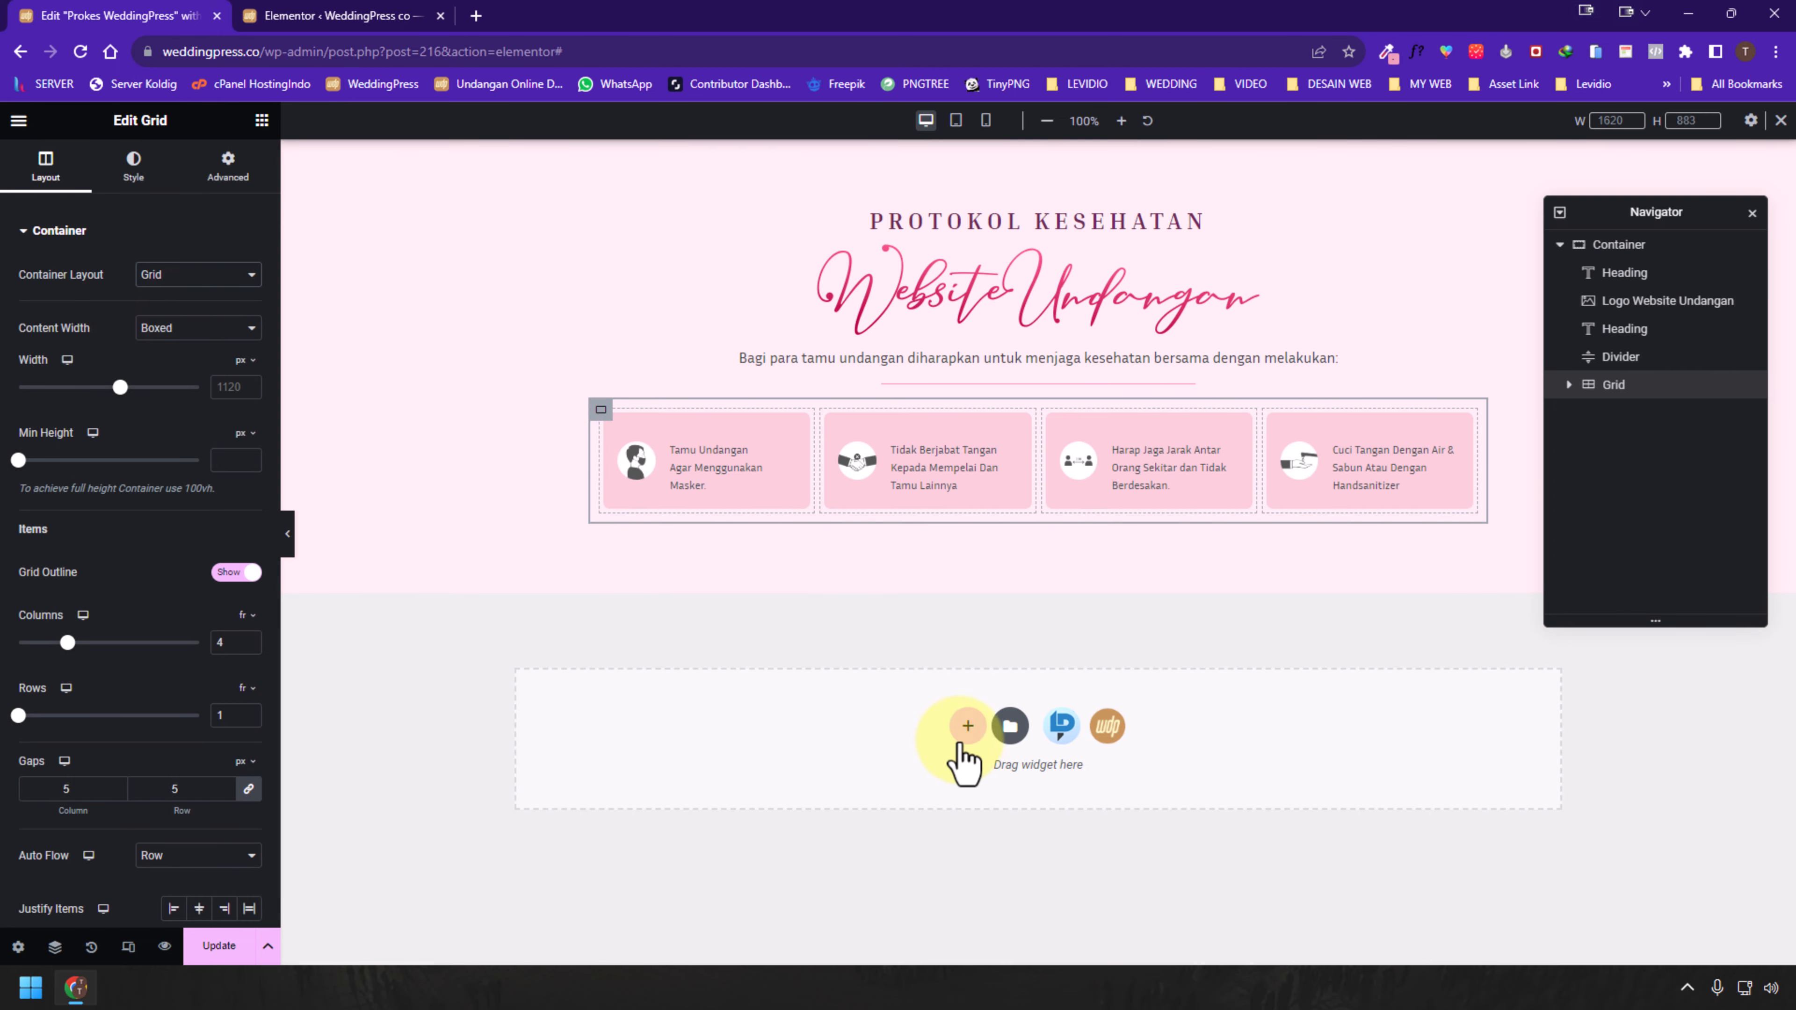
Insert an empty Container between the Website Undangan logo and the description heading
left_click(968, 730)
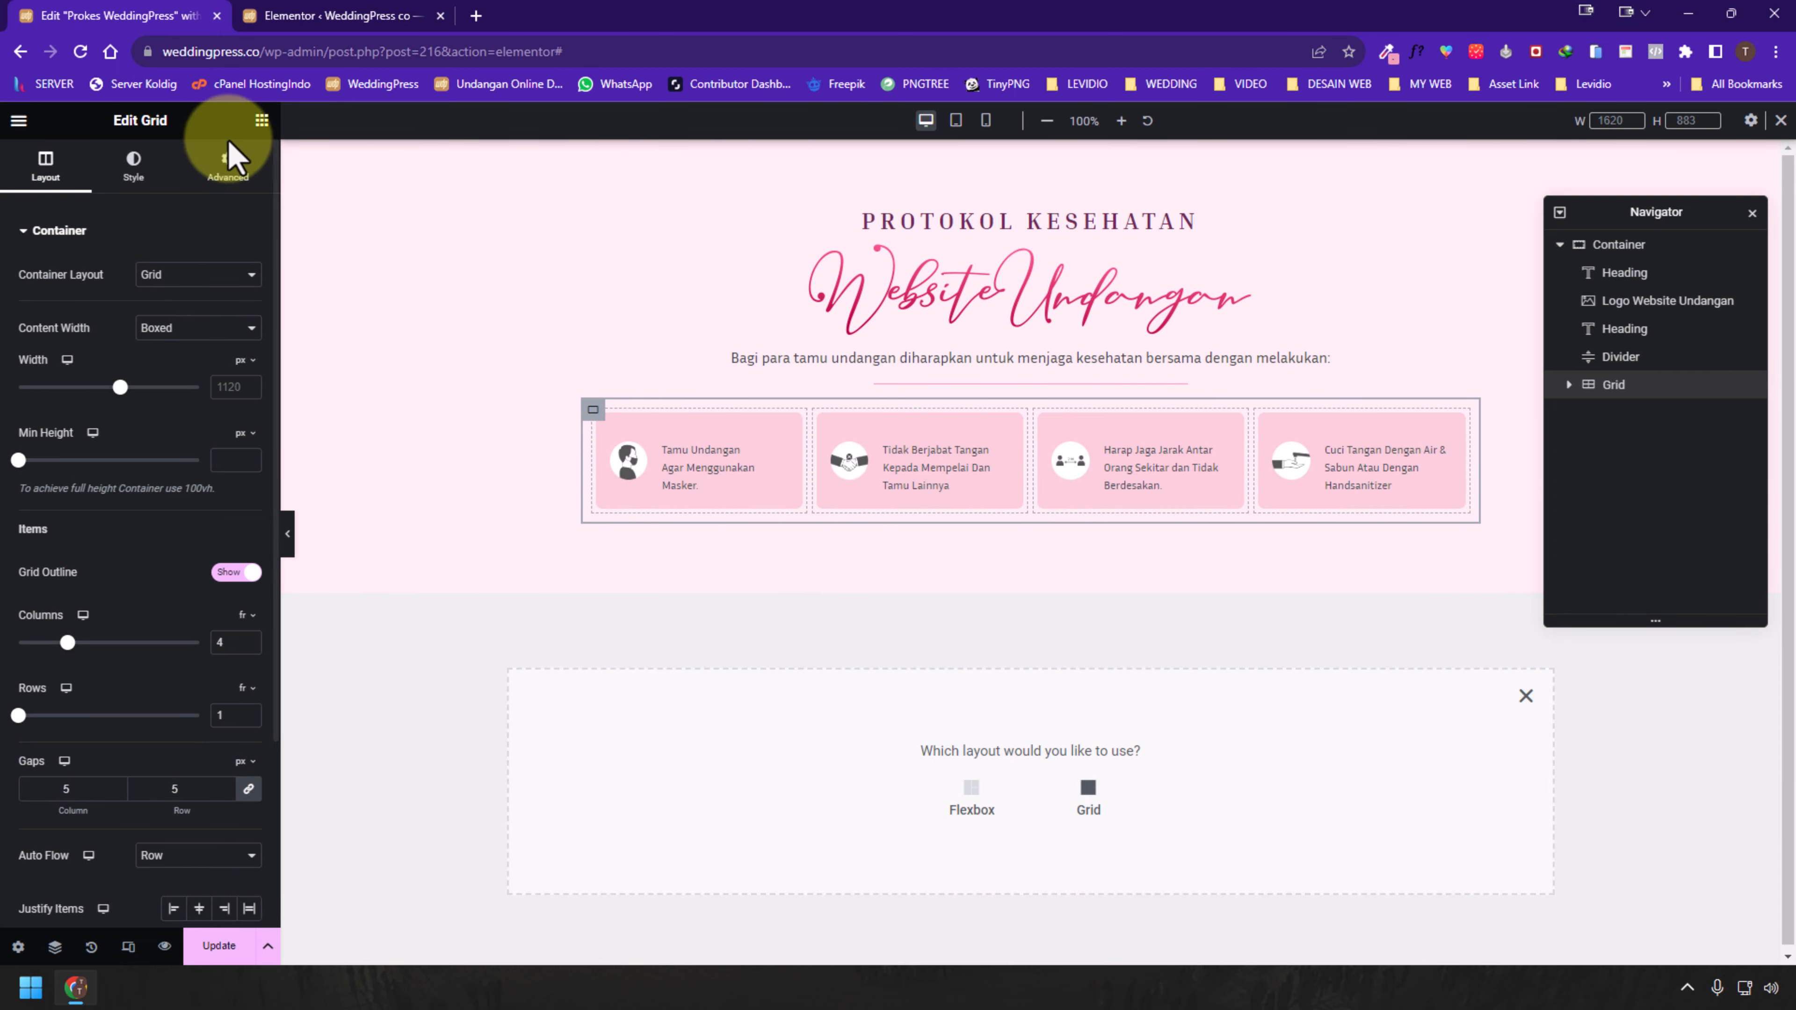
left_click(262, 120)
left_click_drag(73, 324, 905, 460)
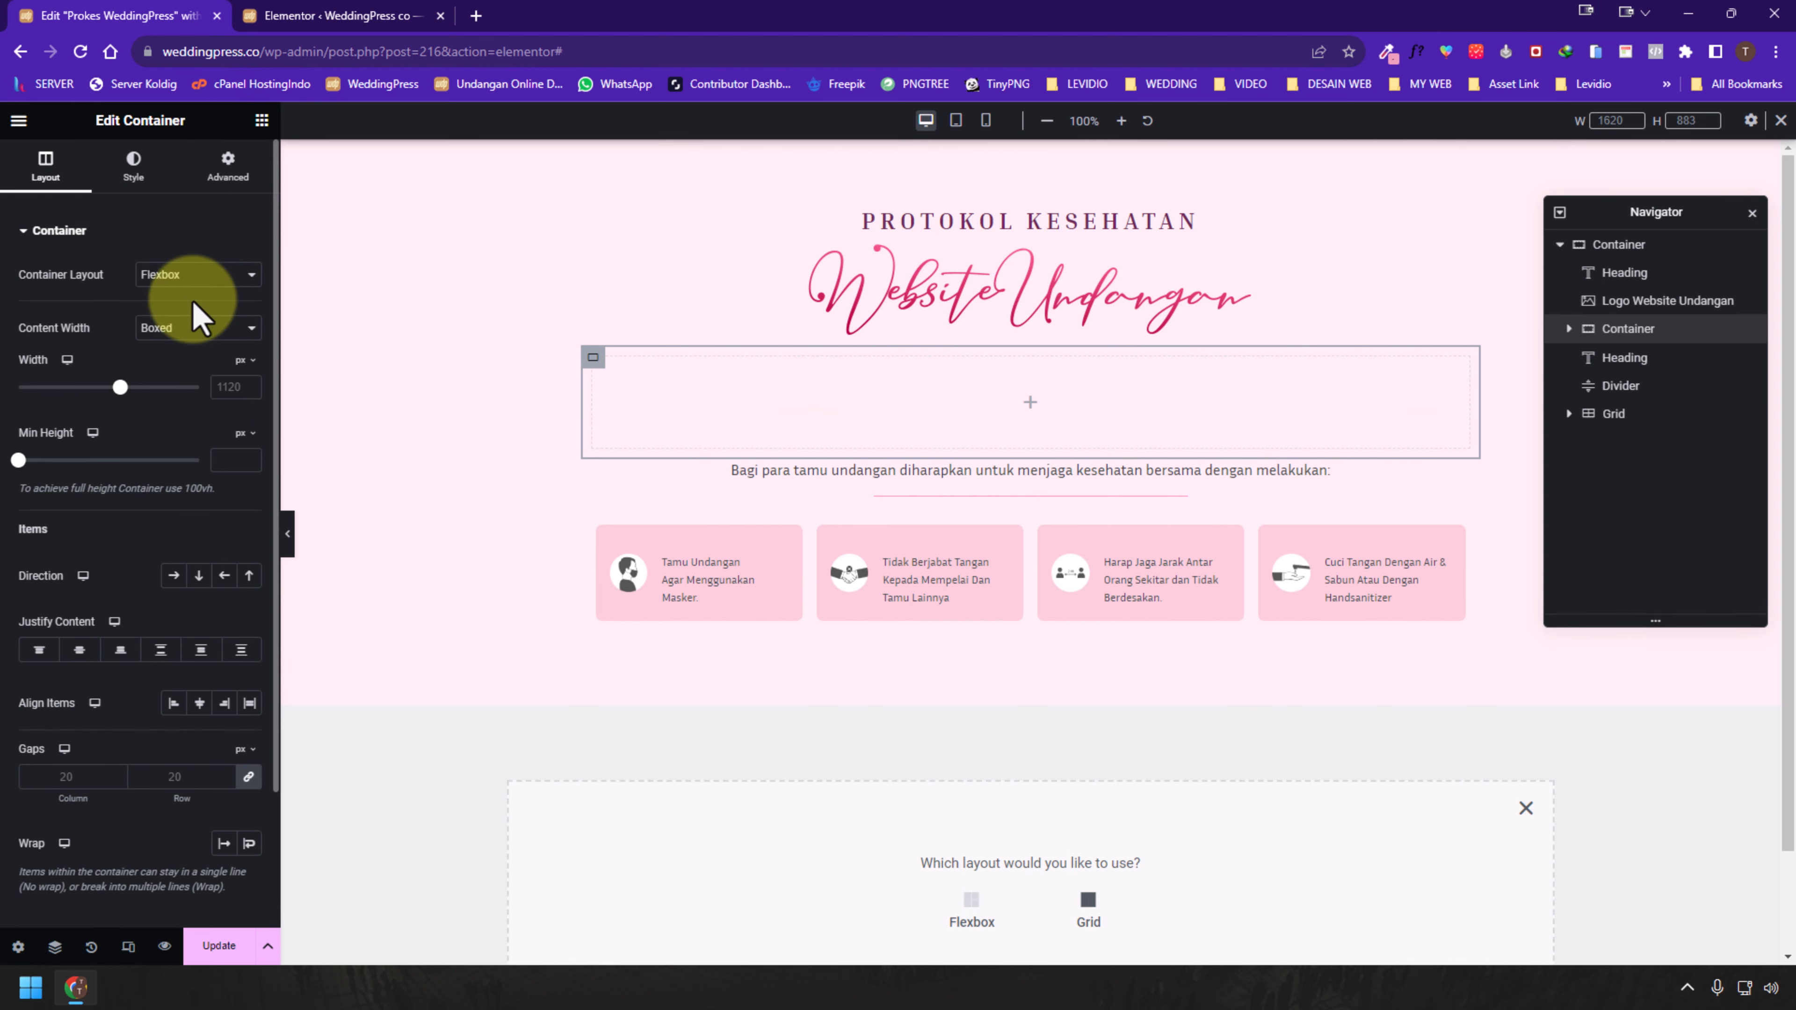
Toggle the empty container's layout between Grid and Flexbox, ending on Flexbox, and delete the container
left_click(206, 272)
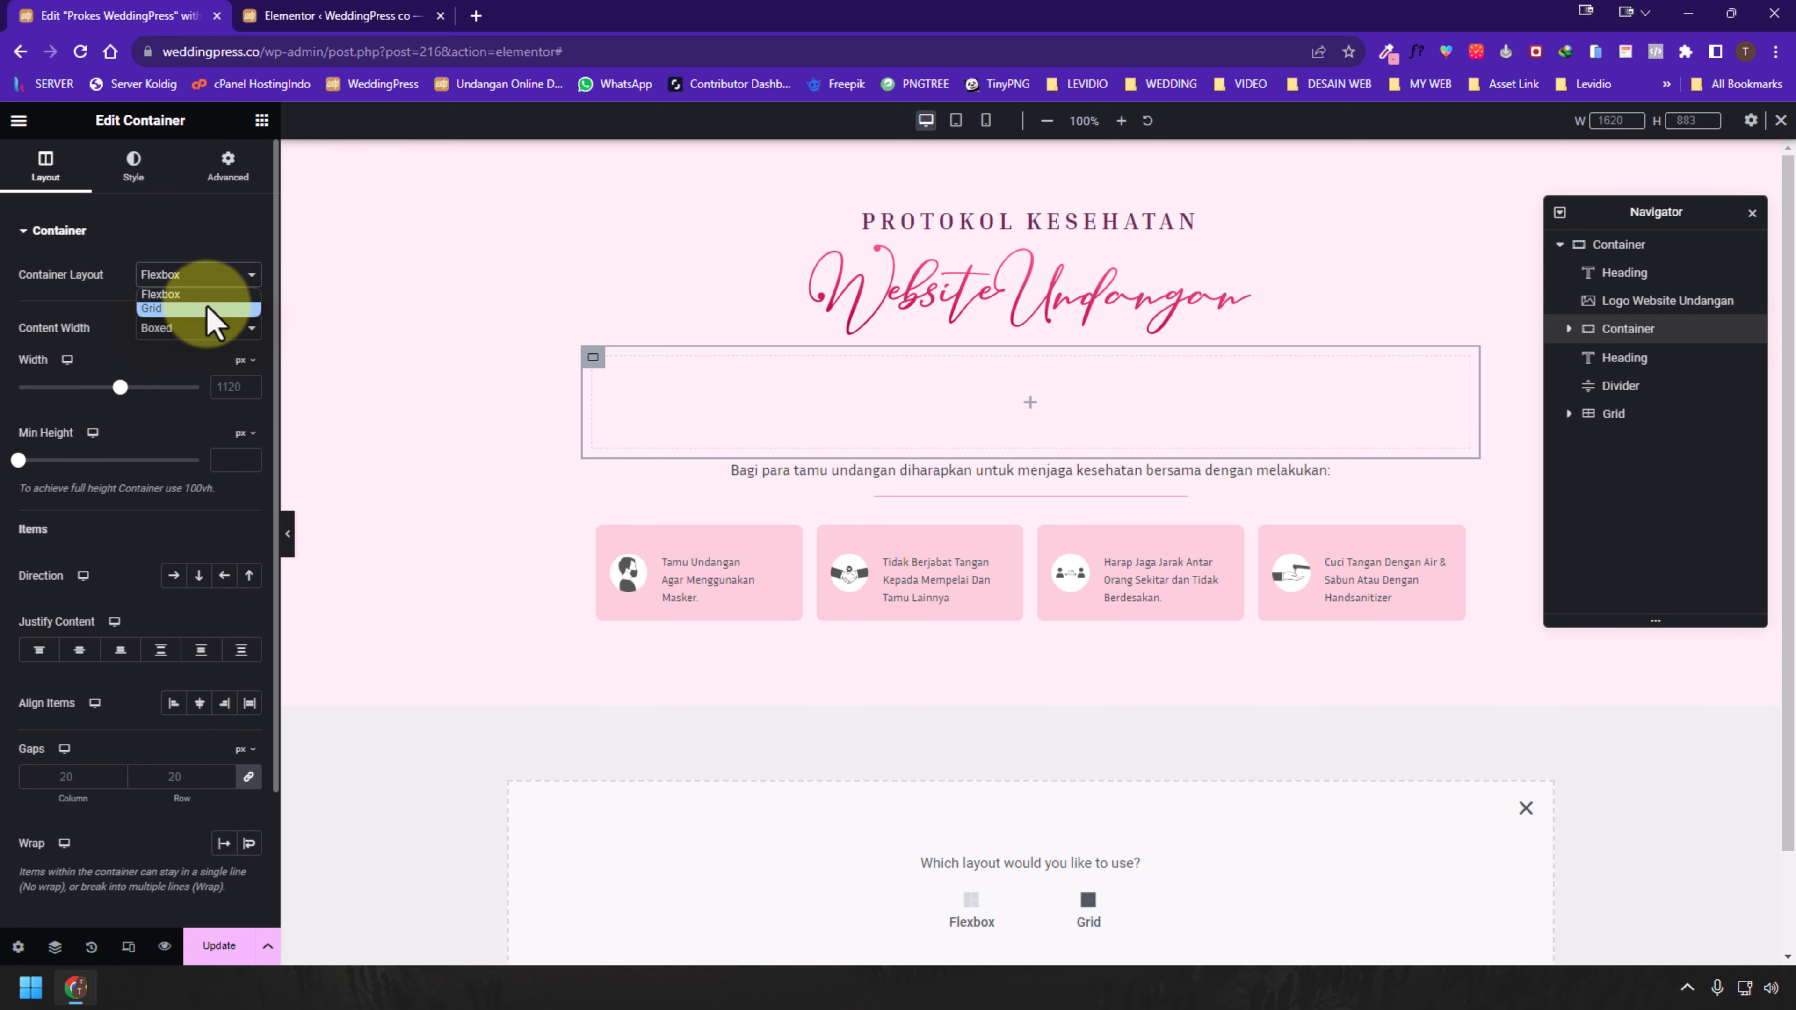
left_click(206, 306)
left_click(209, 279)
left_click(209, 293)
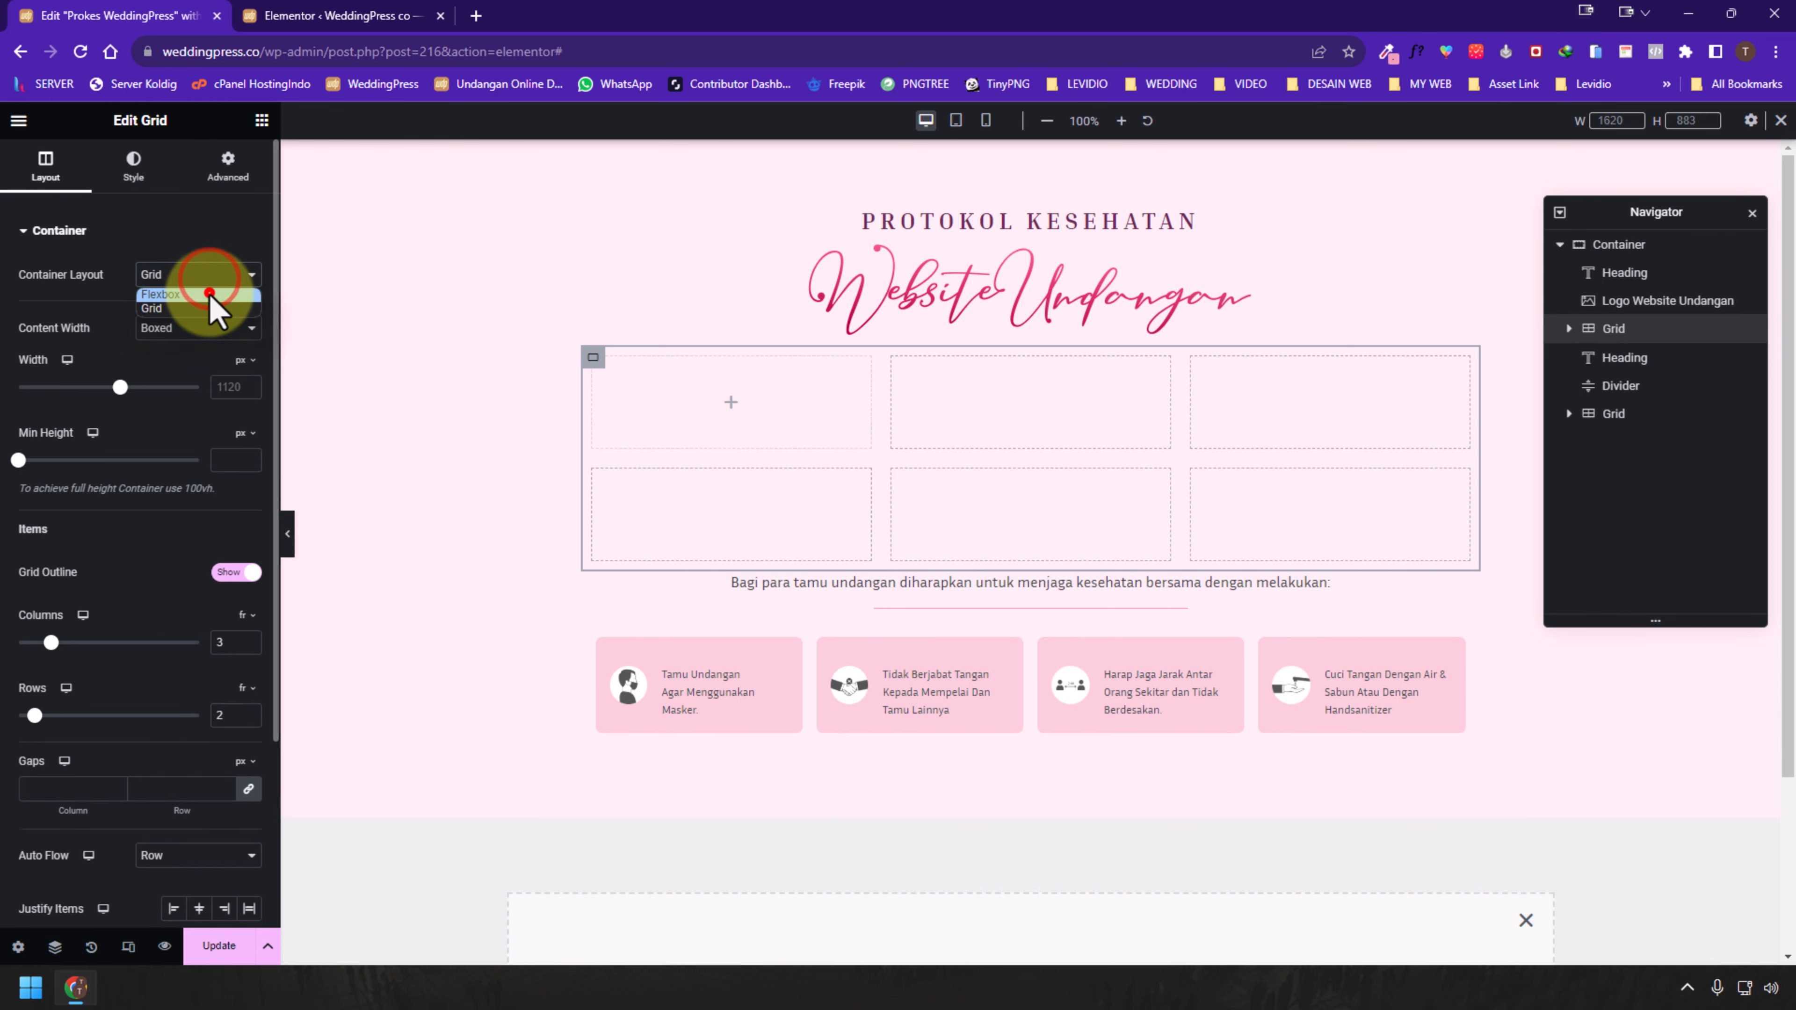
left_click(209, 276)
left_click(209, 307)
left_click(213, 276)
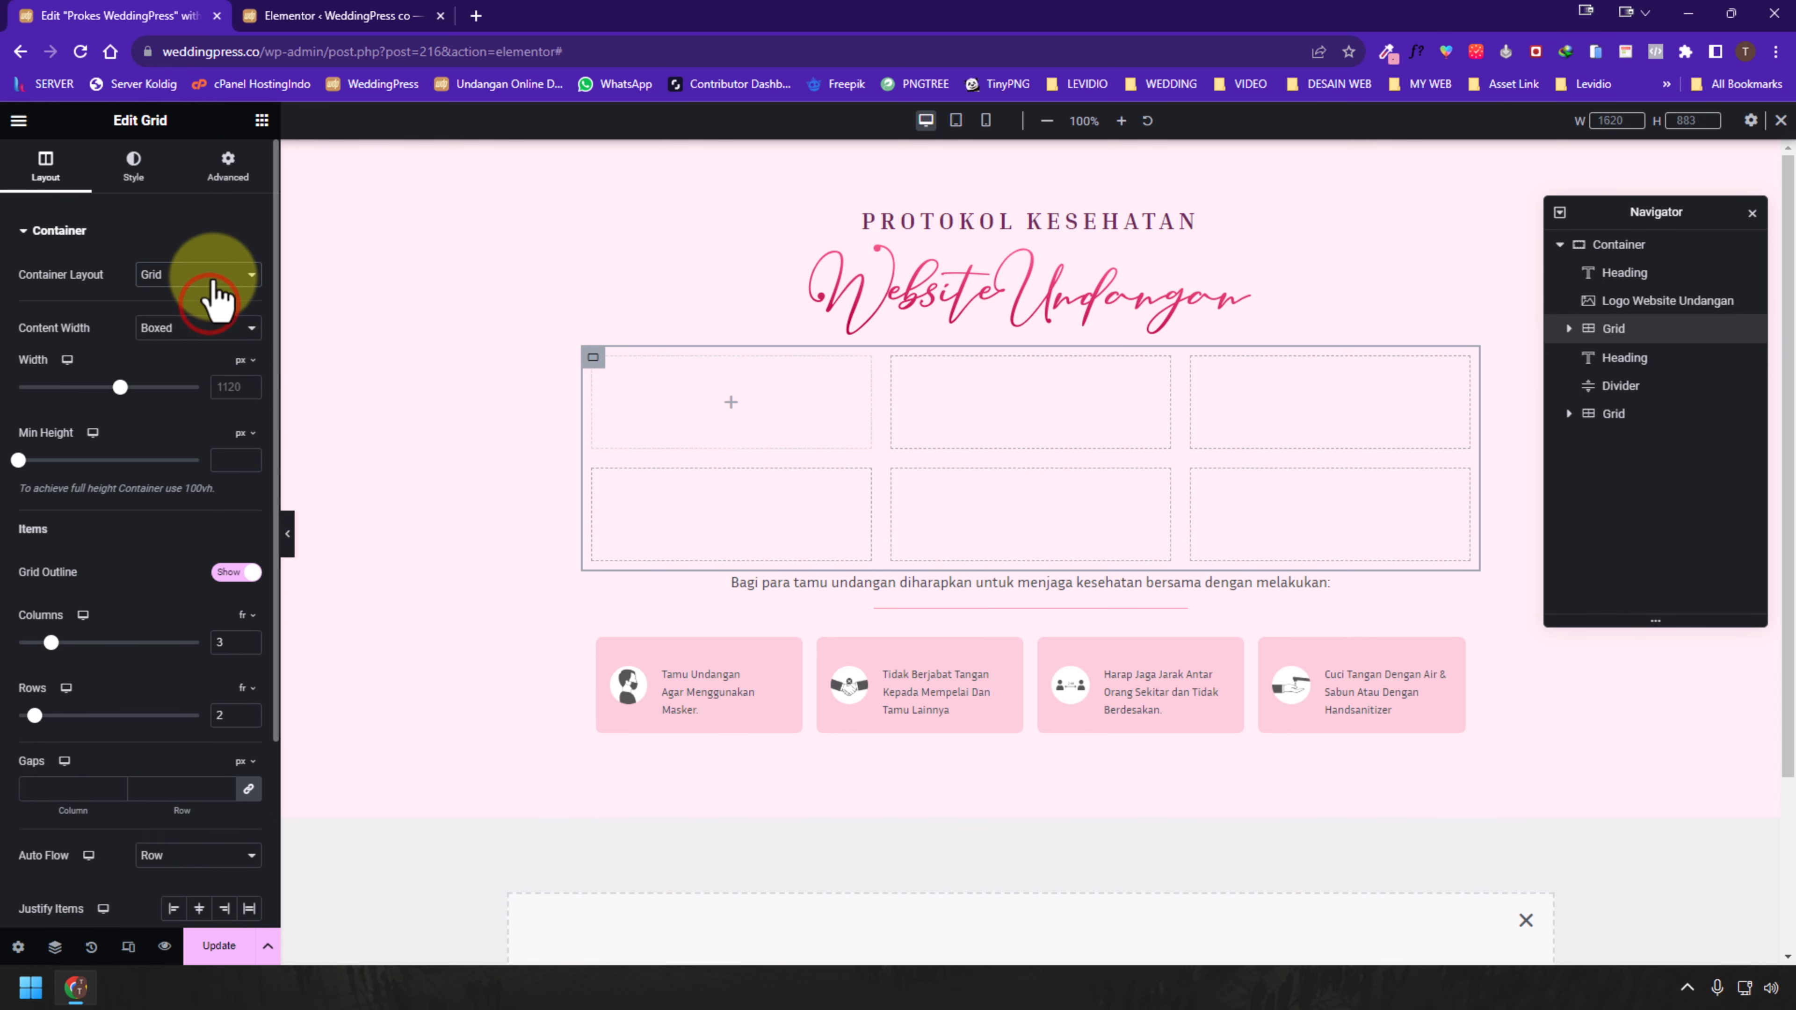
left_click(211, 294)
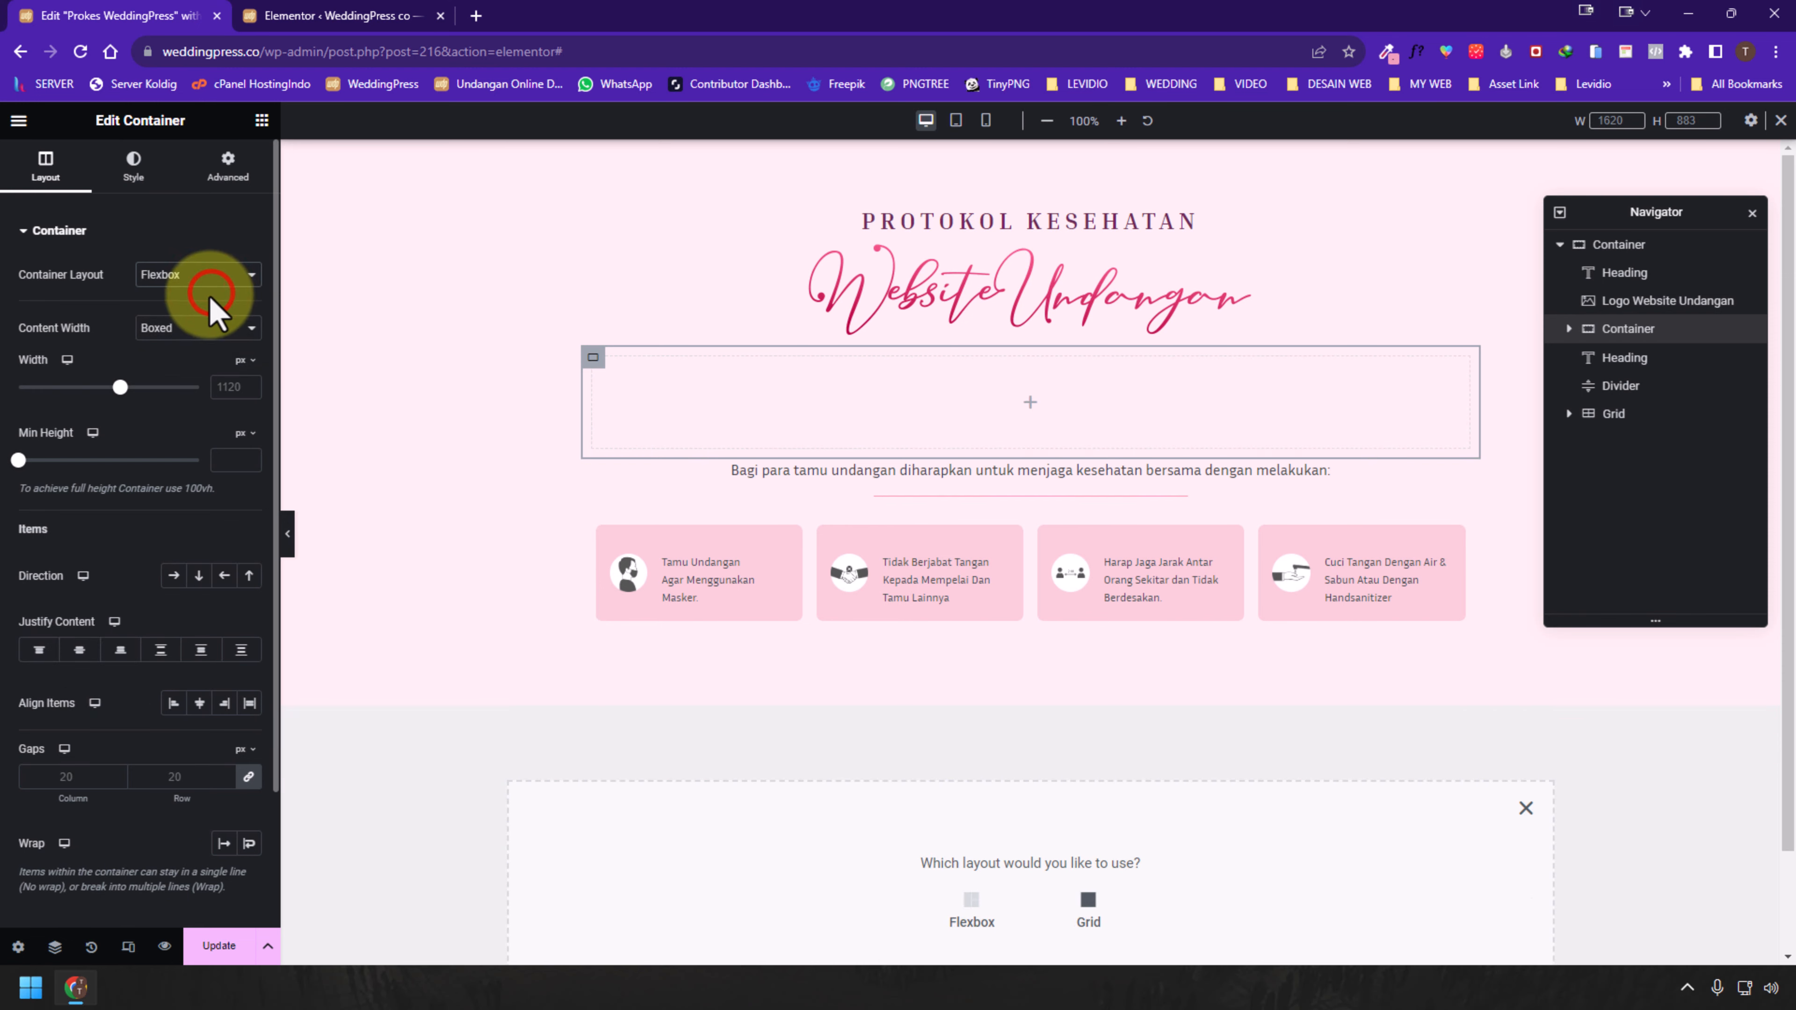
right_click(593, 358)
left_click(654, 735)
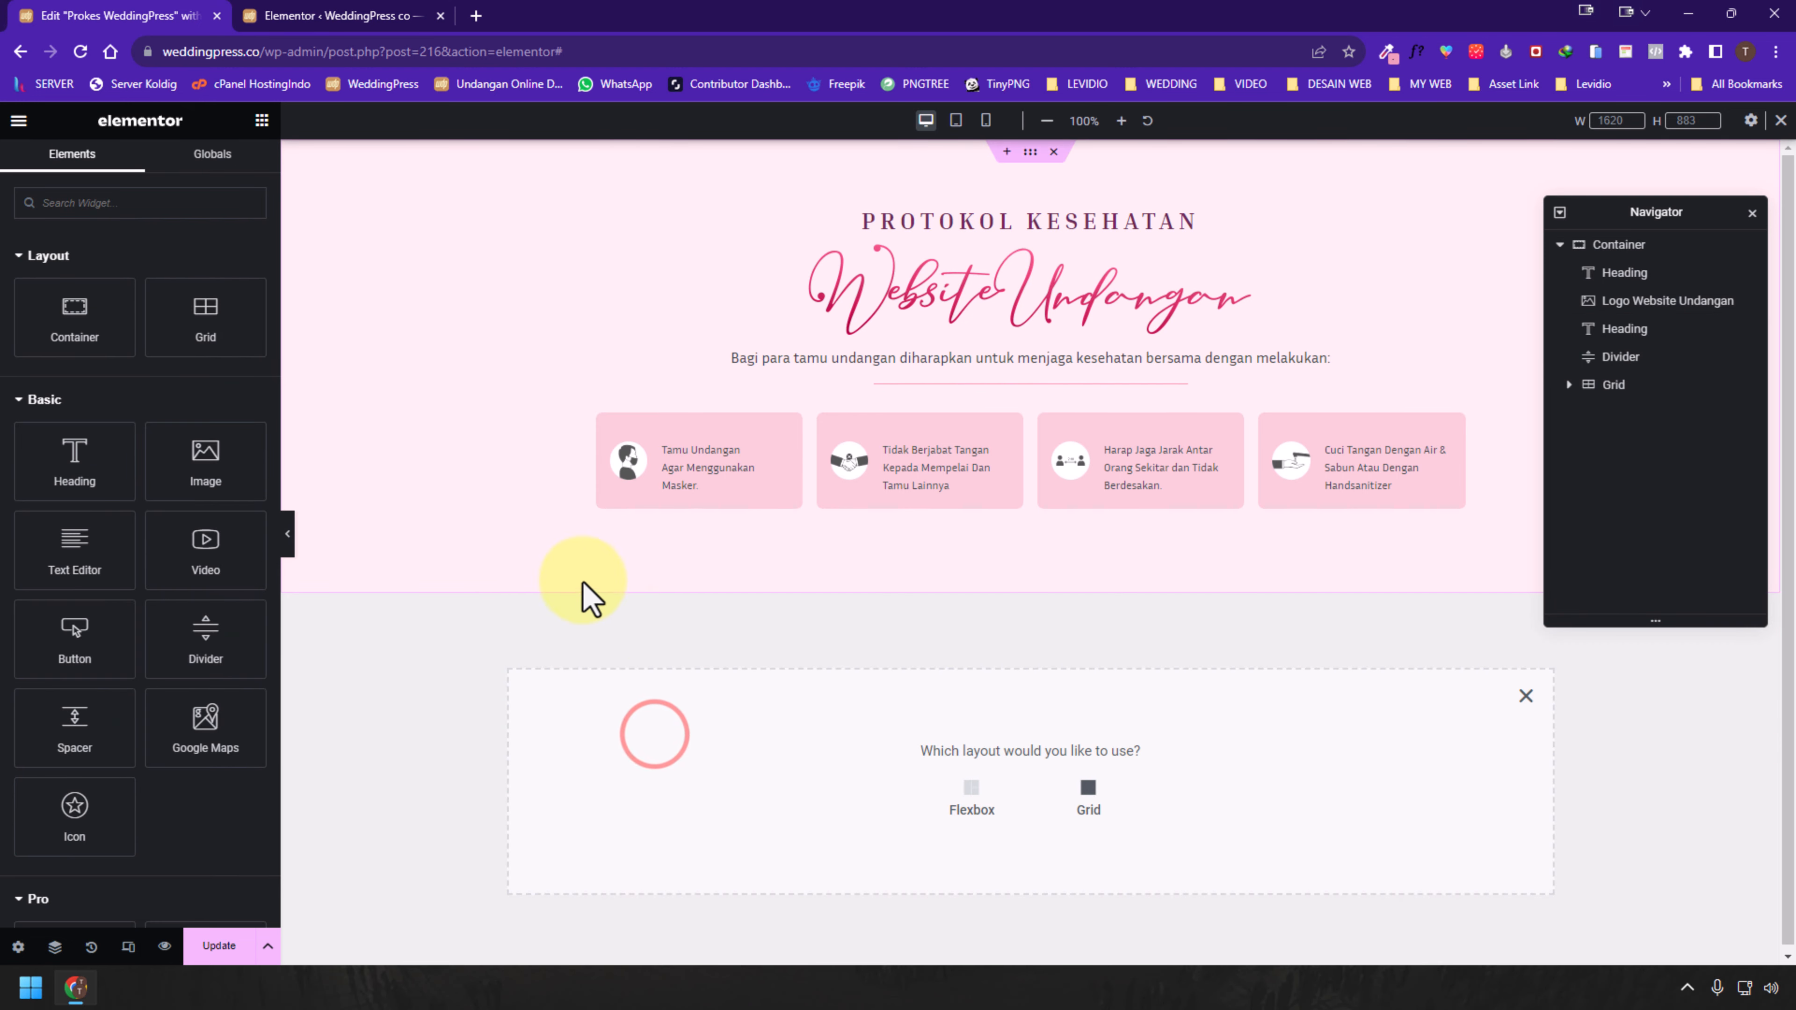